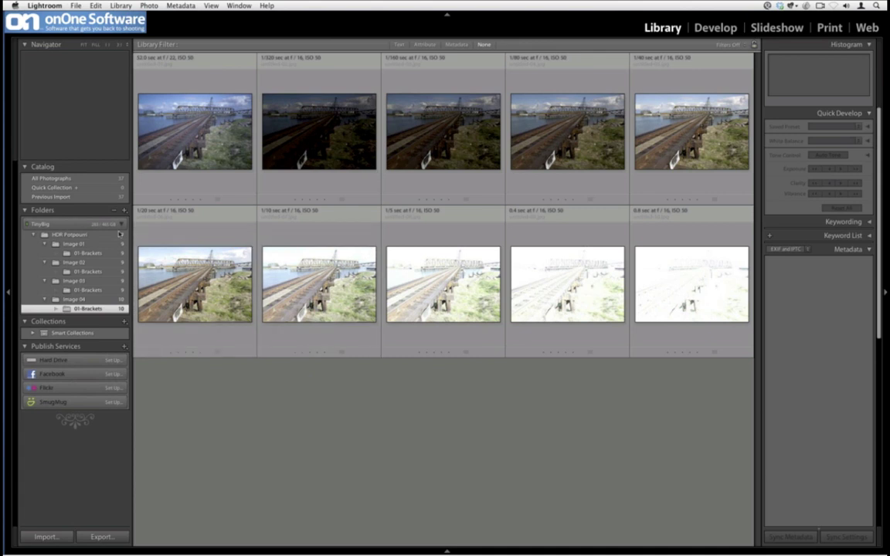
- Open the 01-Brackets folder of Image 01 and view its 1/4 sec exposure enlarged, returning to the thumbnail grid
left_click(102, 254)
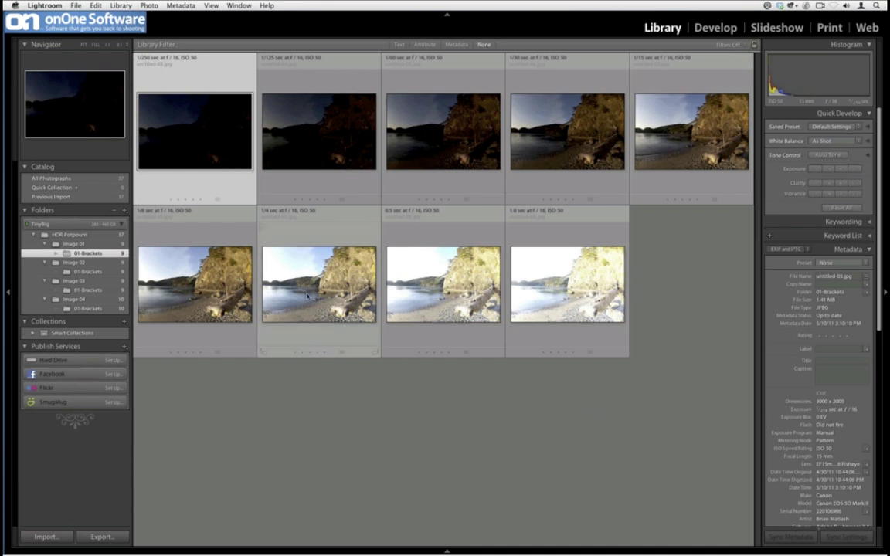
left_click(307, 296)
double_click(308, 296)
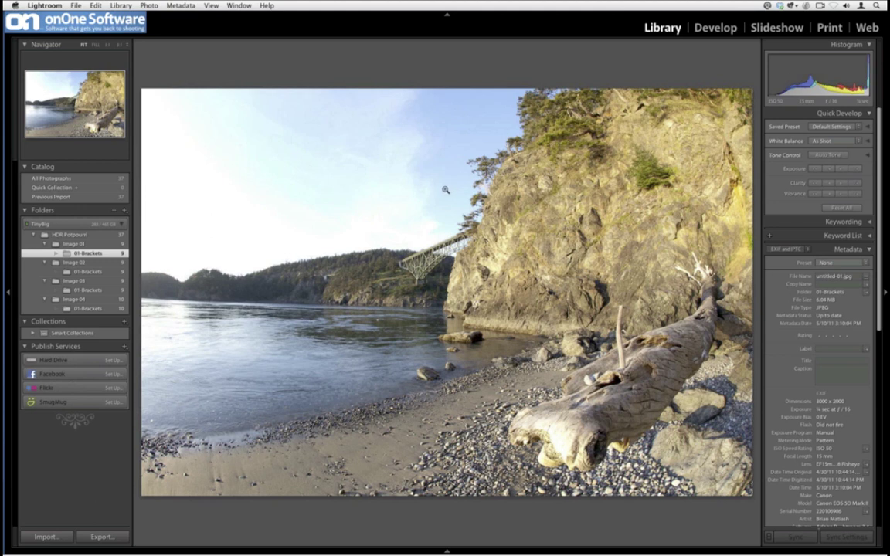
key("g")
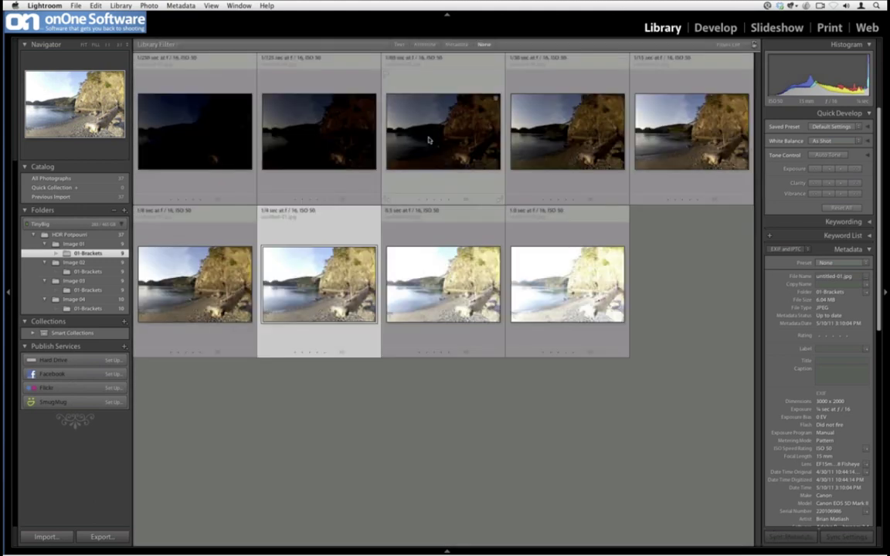
- Examine the dark 1/60 sec exposure enlarged and return to the thumbnail grid
double_click(387, 126)
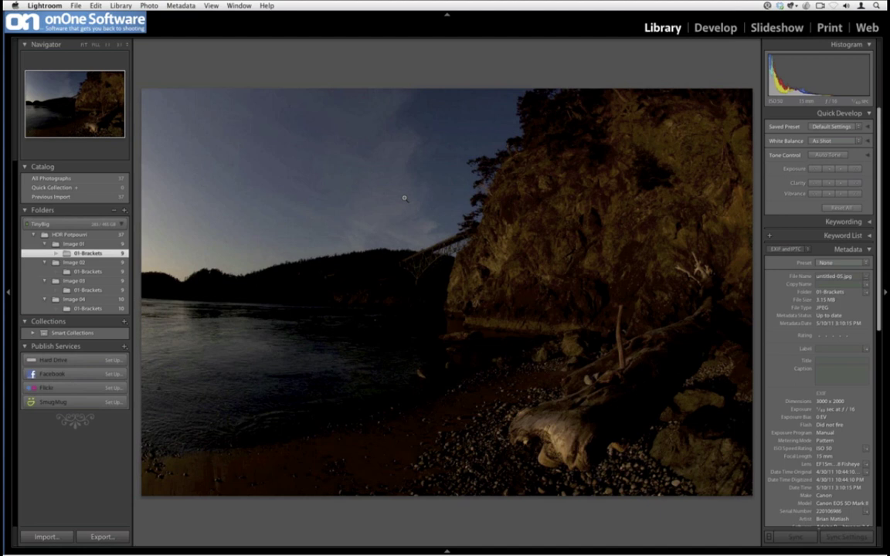
key("g")
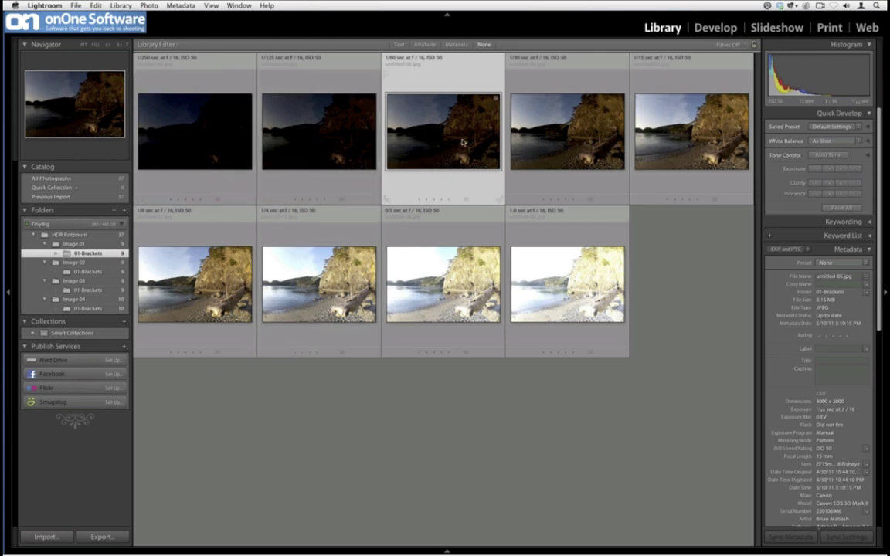
double_click(408, 126)
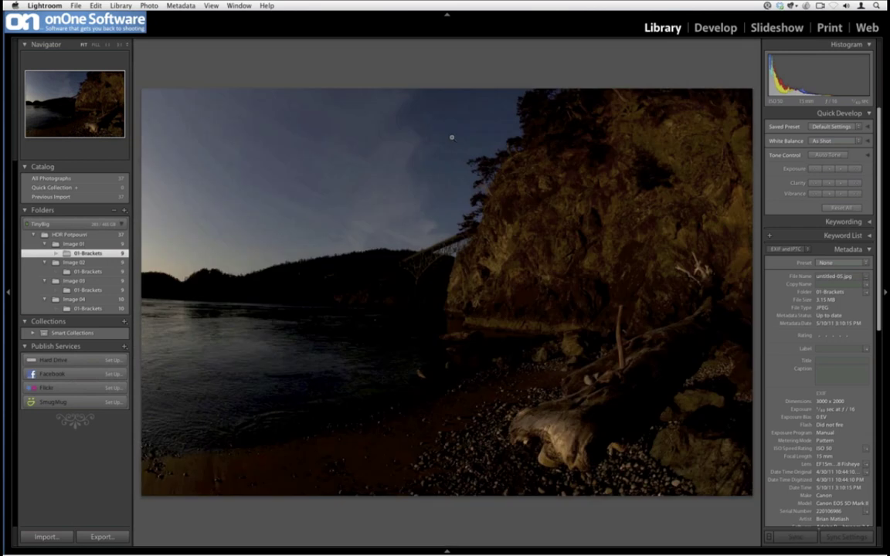
key("g")
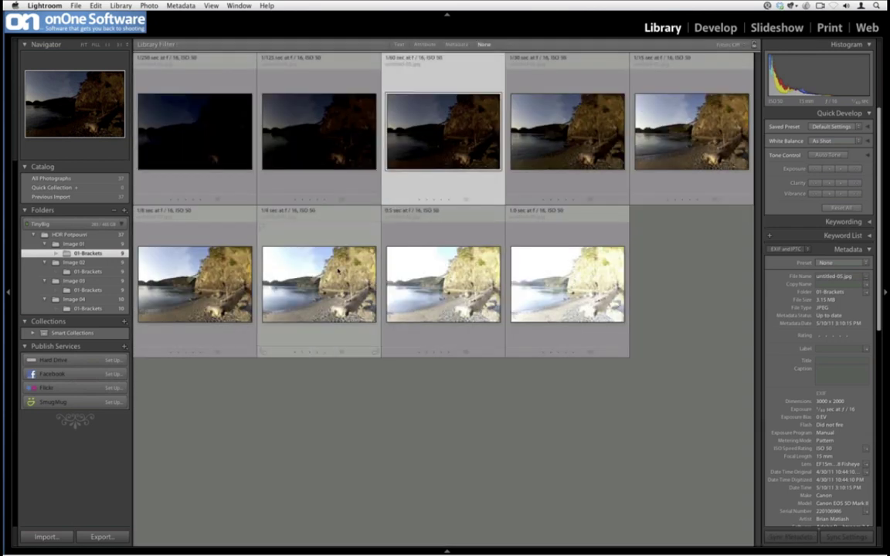
left_click(339, 270, "shift")
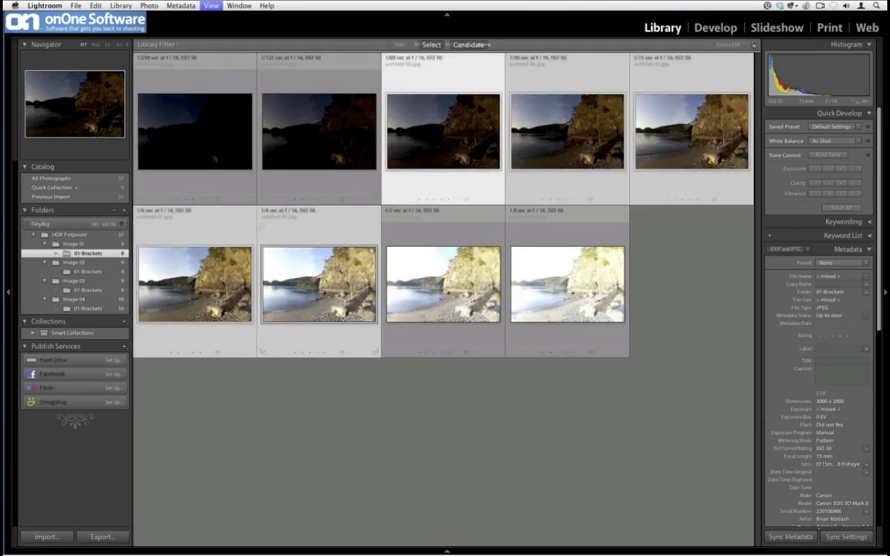
key("e")
key("g")
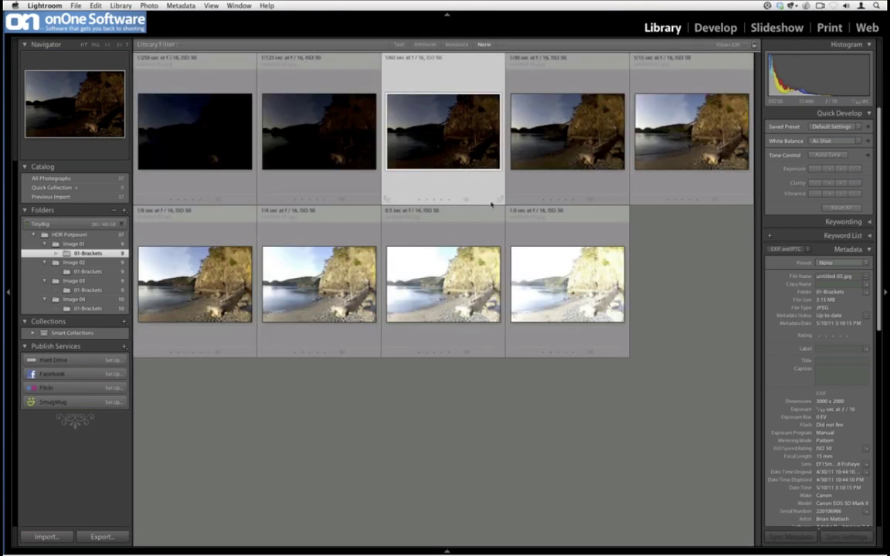
- Select the 1/60 sec and 1/4 sec exposures together and compare them side by side with the side panels hidden
left_click(346, 273, "super")
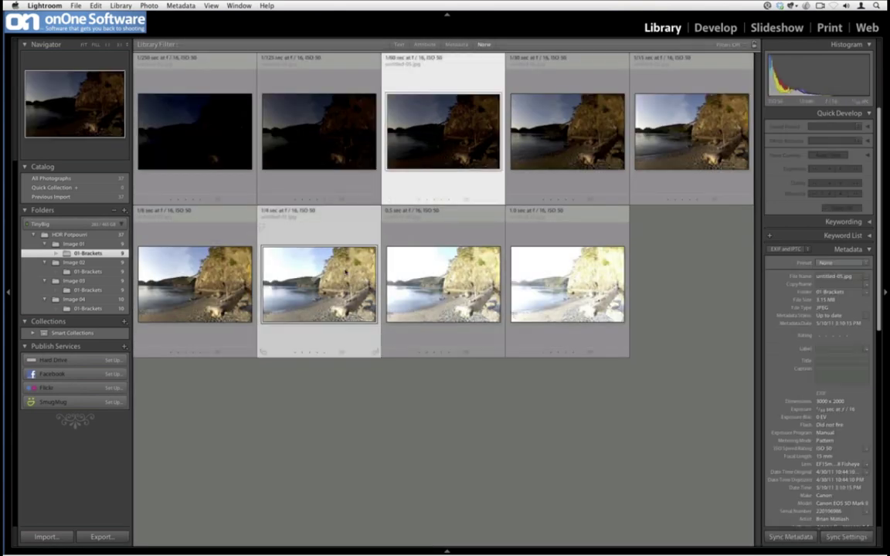
key("c")
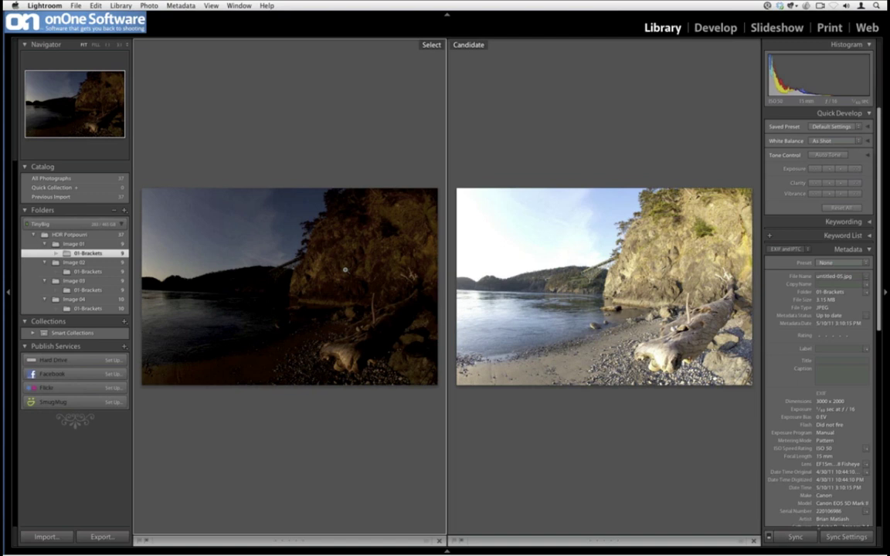
key("Tab")
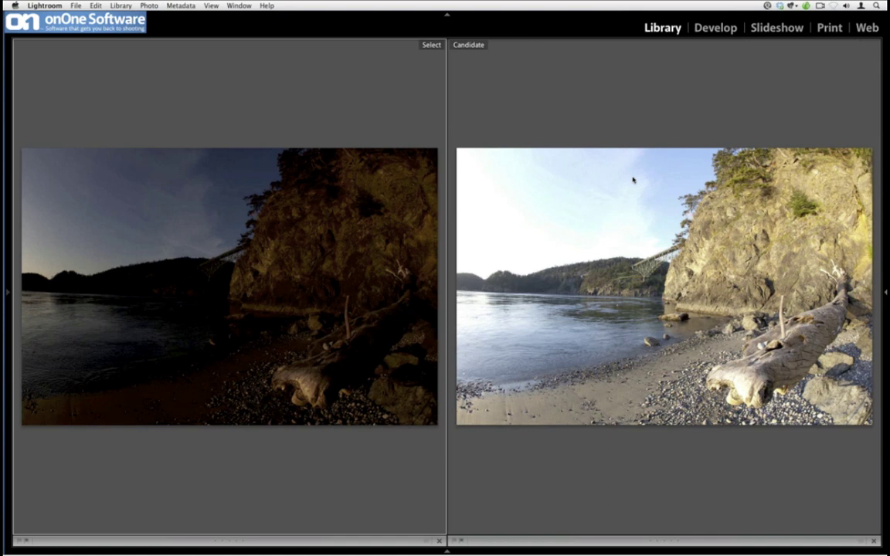
key("g")
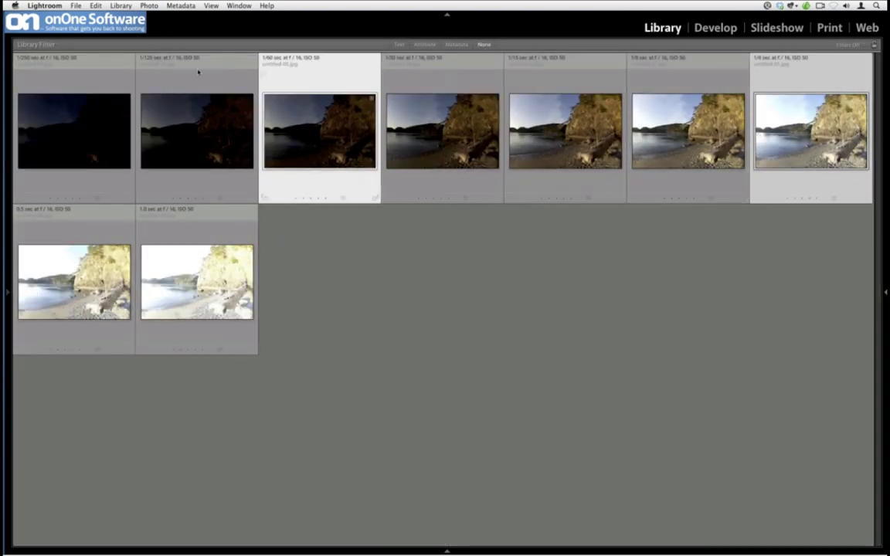
- Send the selected 1/60 sec and 1/4 sec exposures to Perfect Layers as one layered file
left_click(76, 5)
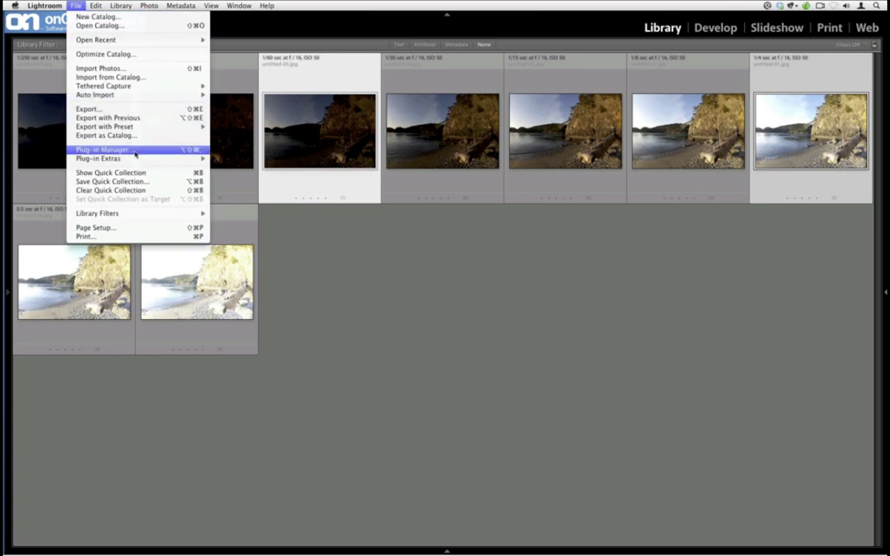
mouse_move(124, 157)
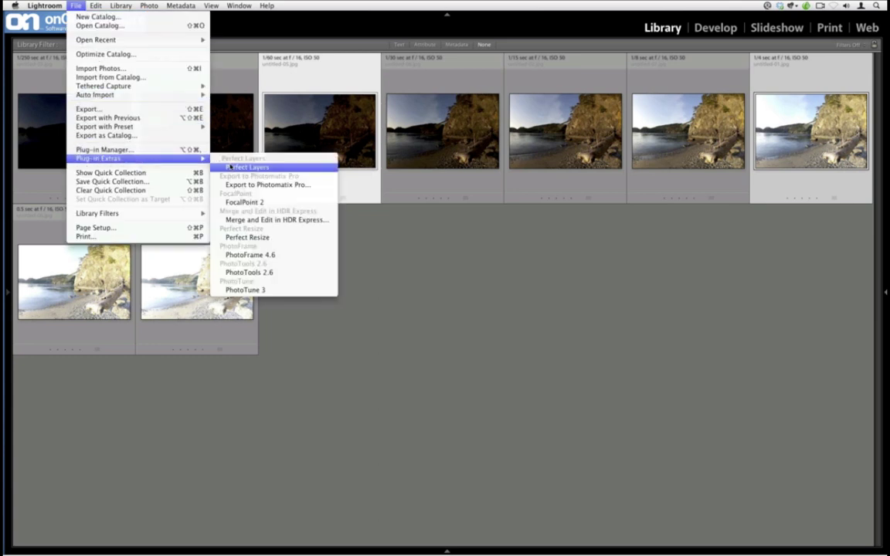
left_click(230, 167)
left_click(573, 323)
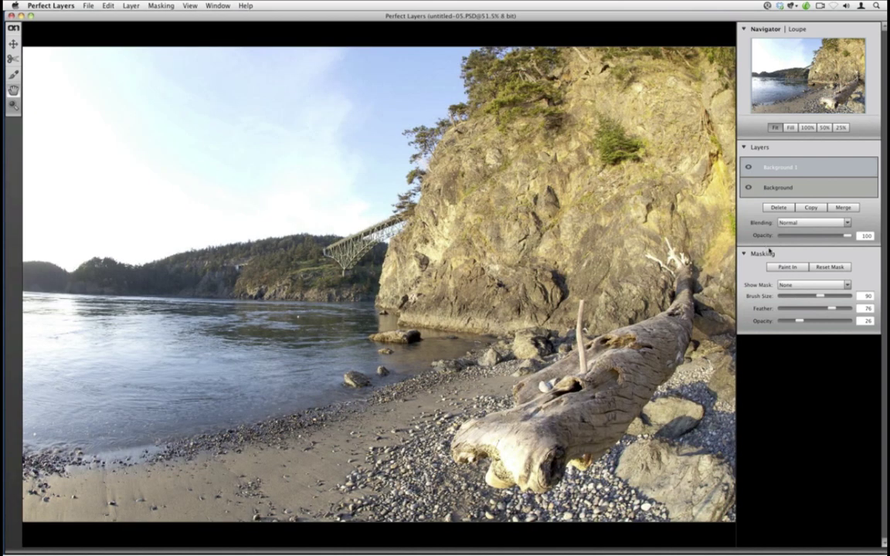
- Set the masking brush to paint out and enlarge it to a size of 250
left_click(784, 267)
left_click(13, 75)
key("bracketright")
key("bracketright")
key("bracketright")
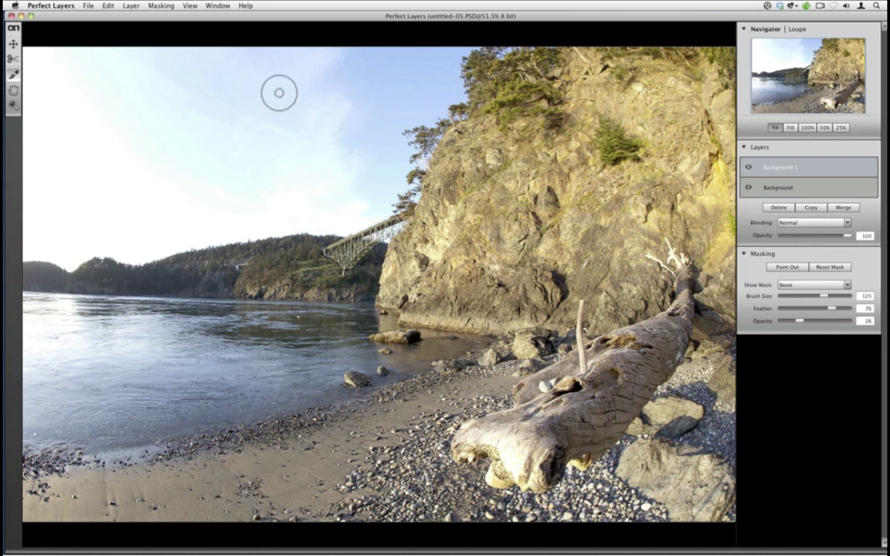
key("bracketright")
key("bracketright")
key("bracketright")
key("bracketright")
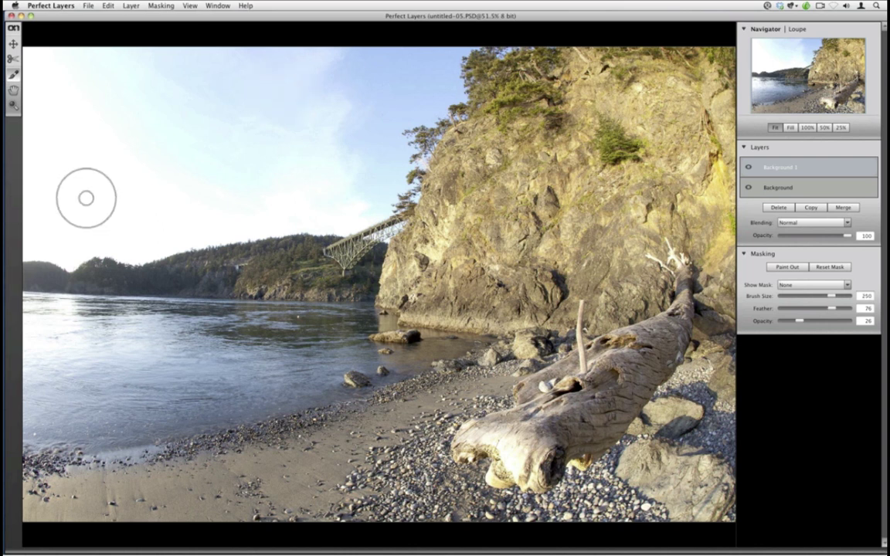
- Paint out the bright layer's sky along the horizon and cliff edge, raising the brush opacity to 88
mouse_move(86, 198)
left_mouse_down()
mouse_move(56, 202)
mouse_move(123, 190)
mouse_move(42, 177)
mouse_move(70, 140)
left_mouse_up()
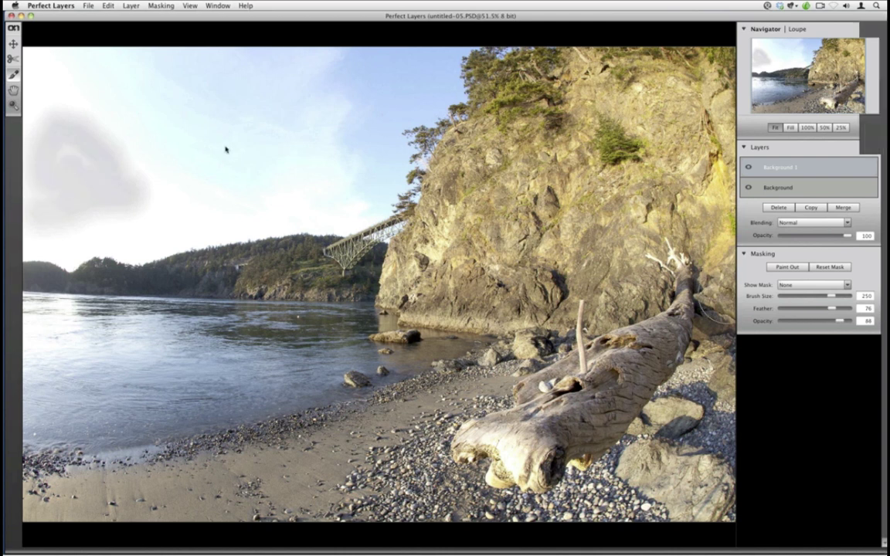
mouse_move(116, 127)
left_mouse_down()
mouse_move(50, 177)
mouse_move(68, 153)
mouse_move(64, 180)
mouse_move(88, 164)
mouse_move(62, 105)
mouse_move(40, 160)
mouse_move(45, 51)
mouse_move(38, 159)
mouse_move(31, 56)
mouse_move(37, 210)
mouse_move(29, 242)
mouse_move(70, 254)
mouse_move(28, 244)
mouse_move(95, 277)
mouse_move(78, 275)
mouse_move(82, 263)
mouse_move(74, 279)
mouse_move(73, 259)
mouse_move(105, 241)
mouse_move(133, 248)
mouse_move(102, 243)
mouse_move(156, 243)
mouse_move(271, 212)
mouse_move(139, 253)
mouse_move(162, 241)
mouse_move(279, 219)
mouse_move(267, 219)
mouse_move(250, 223)
mouse_move(304, 221)
mouse_move(240, 223)
mouse_move(331, 208)
mouse_move(312, 217)
mouse_move(330, 226)
mouse_move(357, 208)
mouse_move(90, 227)
mouse_move(74, 237)
mouse_move(107, 213)
mouse_move(50, 223)
mouse_move(31, 155)
mouse_move(76, 55)
mouse_move(154, 174)
mouse_move(149, 126)
left_mouse_up()
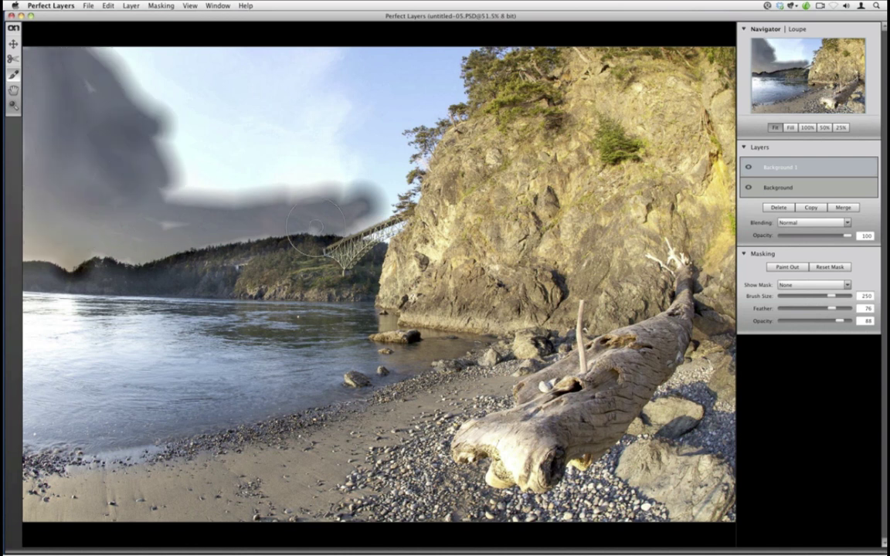
mouse_move(316, 226)
left_mouse_down()
mouse_move(373, 194)
mouse_move(389, 198)
mouse_move(417, 148)
mouse_move(379, 119)
mouse_move(413, 86)
mouse_move(401, 95)
mouse_move(407, 90)
mouse_move(397, 154)
mouse_move(405, 144)
left_mouse_up()
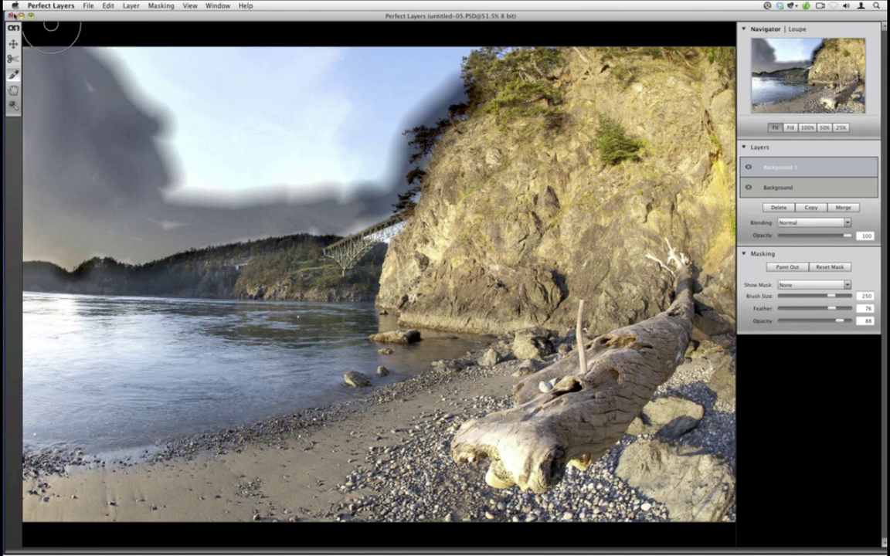
- Close the layered file in Perfect Layers and reject and delete its PSD copy from the Lightroom library
left_click(13, 14)
key("Return")
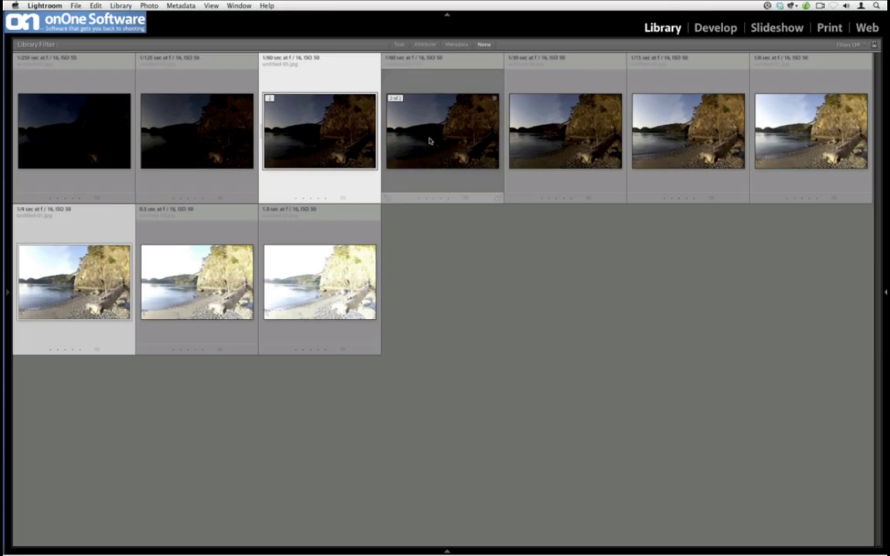
left_click(430, 141)
key("x")
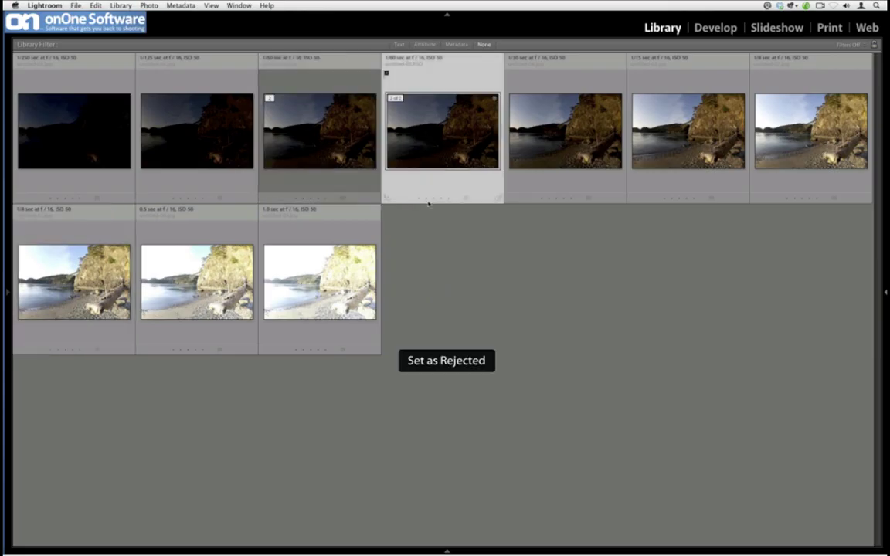
key("super+BackSpace")
left_click(429, 193)
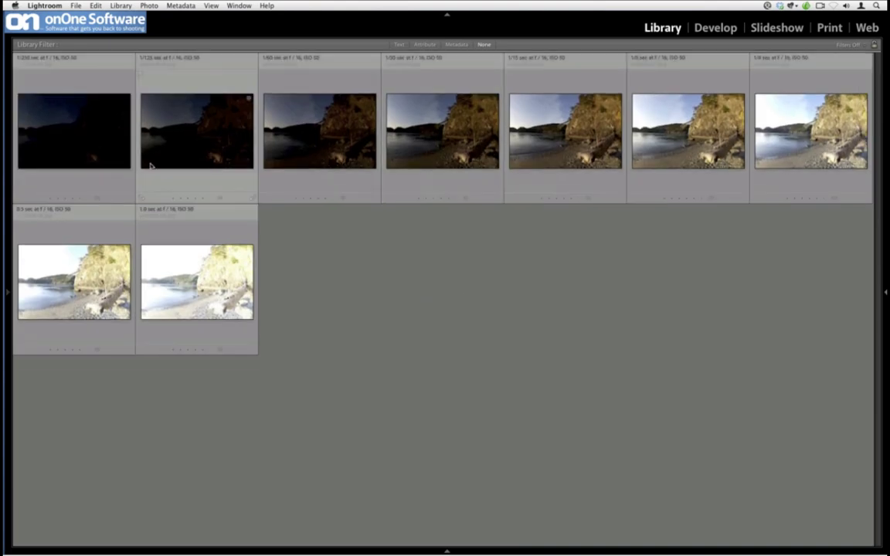
- Examine the bracketed exposures one by one in enlarged view, from the darkest 1/250 sec to the brightest 1.0 sec
left_click(79, 163)
key("e")
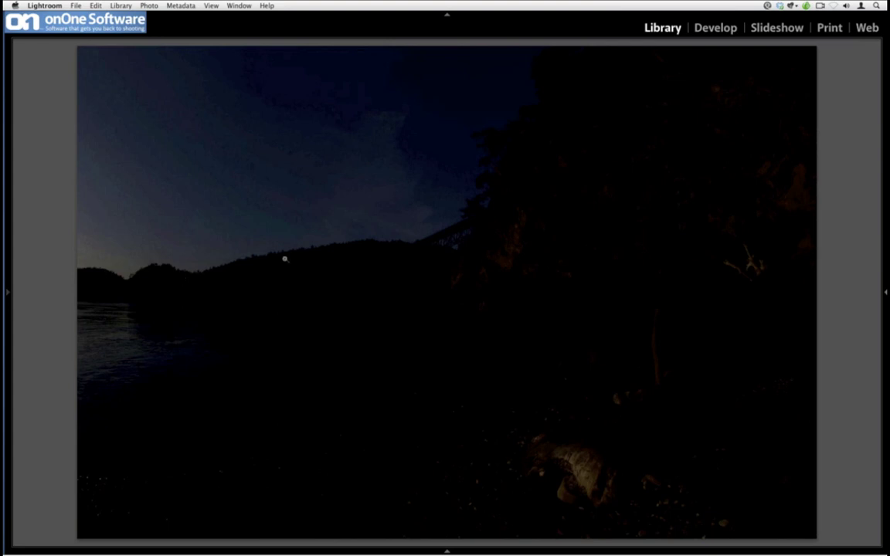
key("Right")
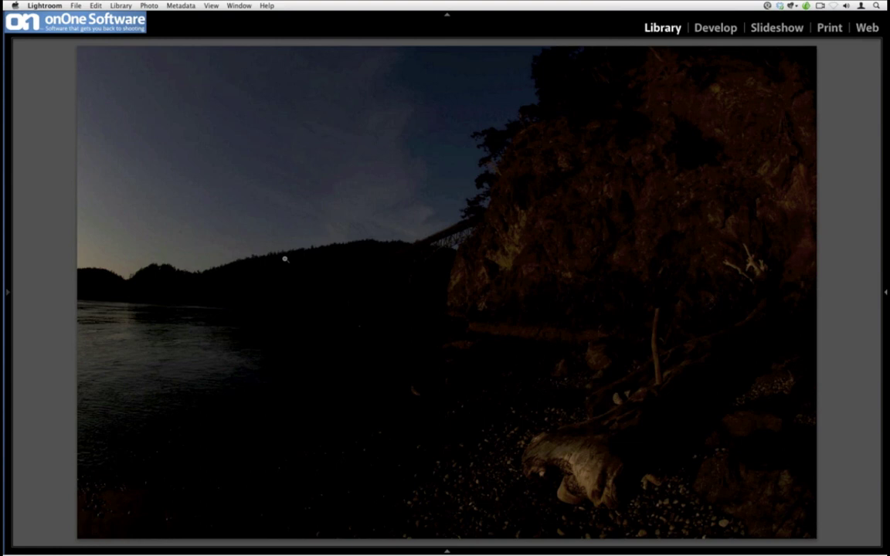
key("Right")
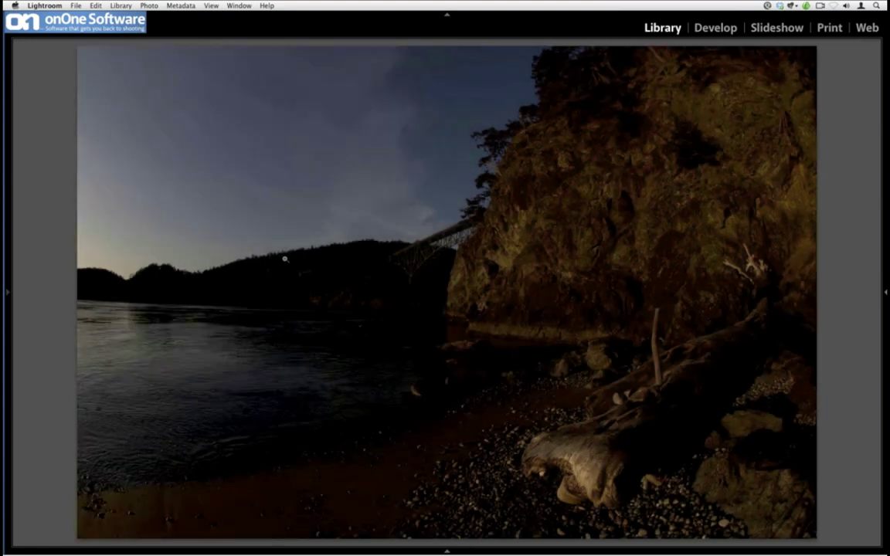
key("Right")
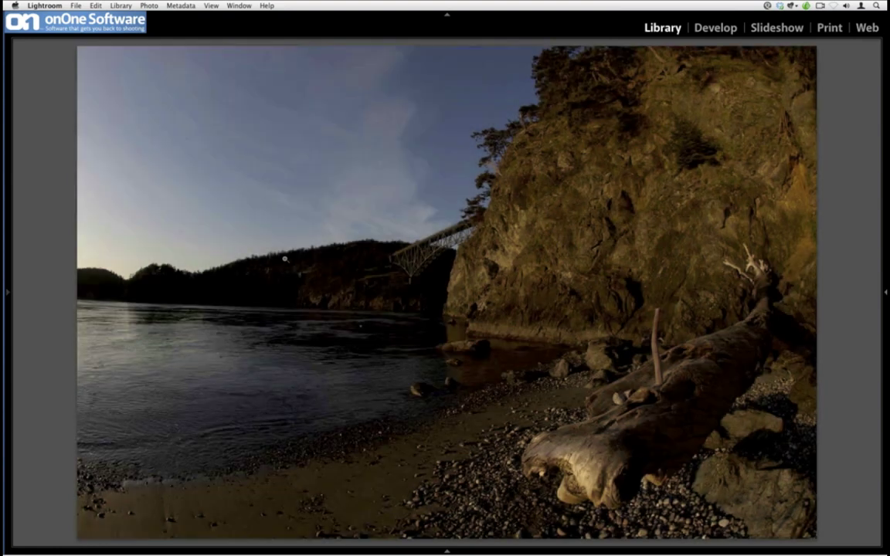
key("Right")
key("Right")
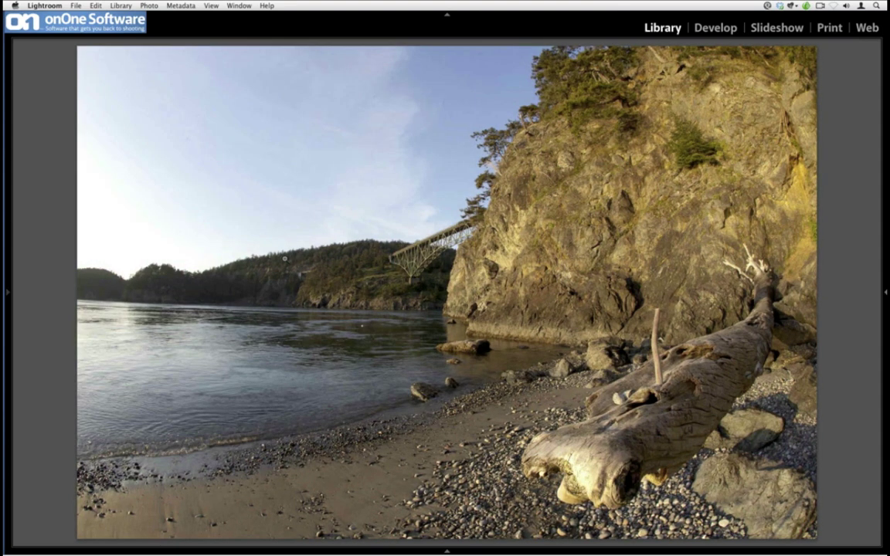
key("Right")
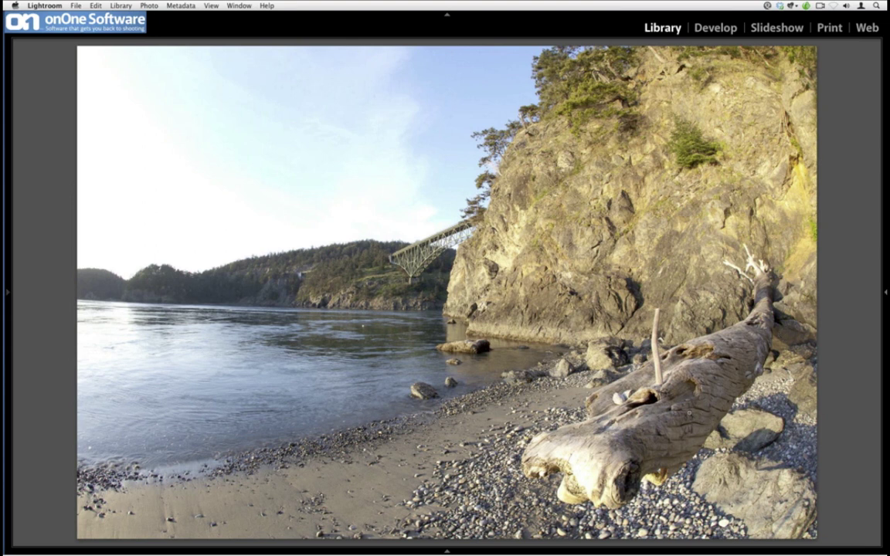
key("Right")
key("Right")
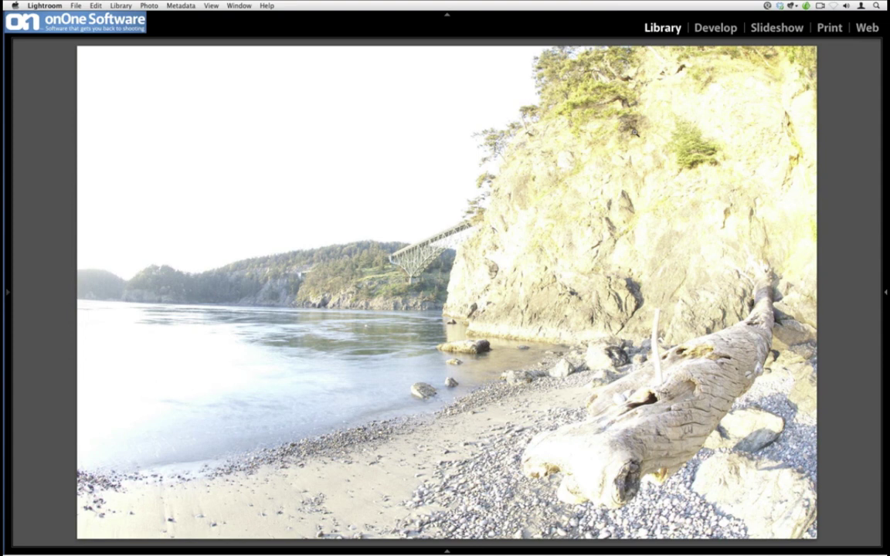
key("g")
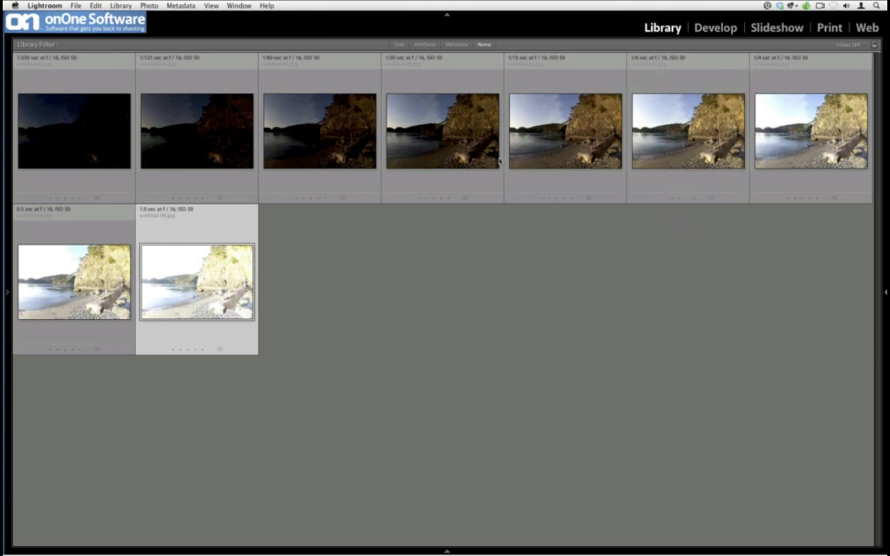
- Select all bracketed exposures in the folder and export them with the Merge and Edit in HDR Express preset
key("super+a")
right_click(109, 137)
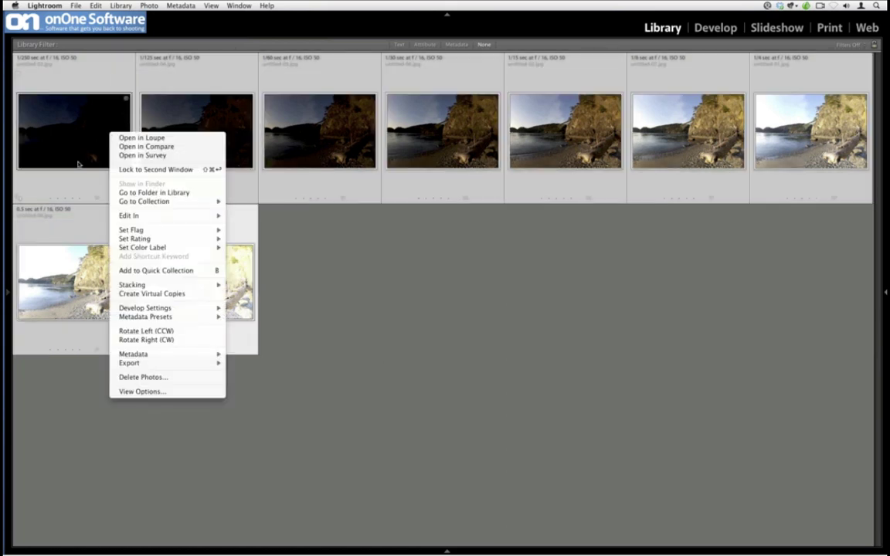
mouse_move(158, 366)
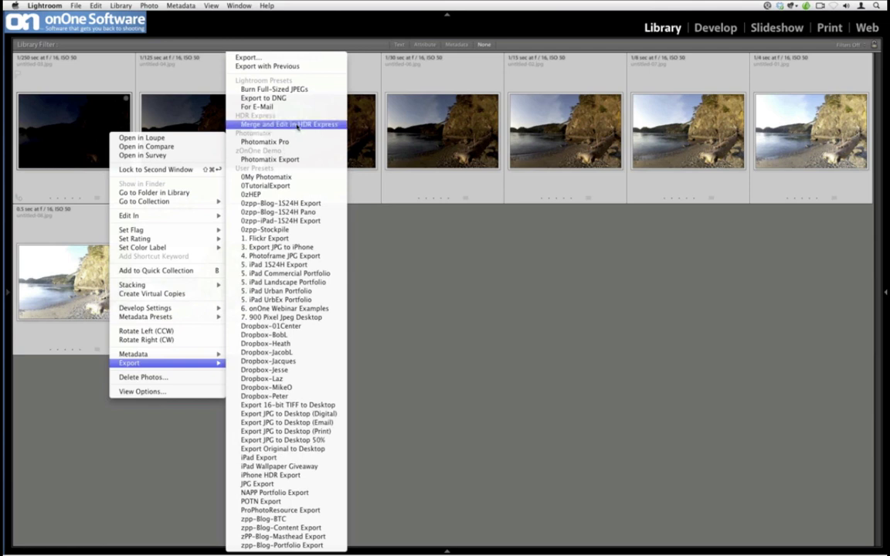
left_click(297, 125)
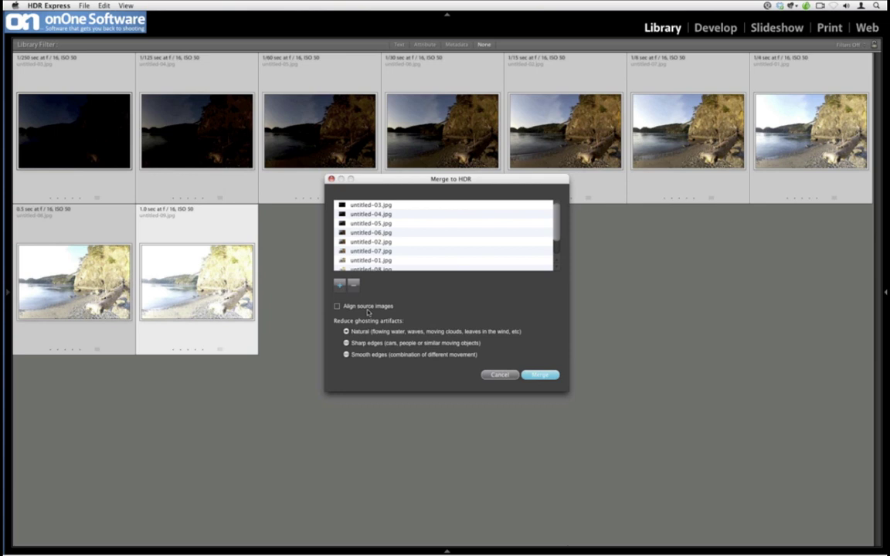
- Merge the listed bracketed exposures into one HDR image and play through its brightness range
left_click(531, 375)
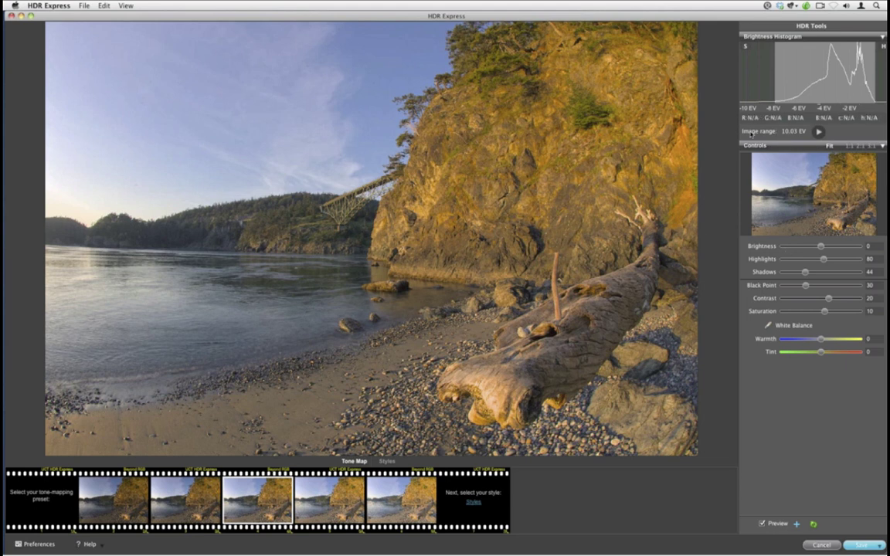
left_click(818, 132)
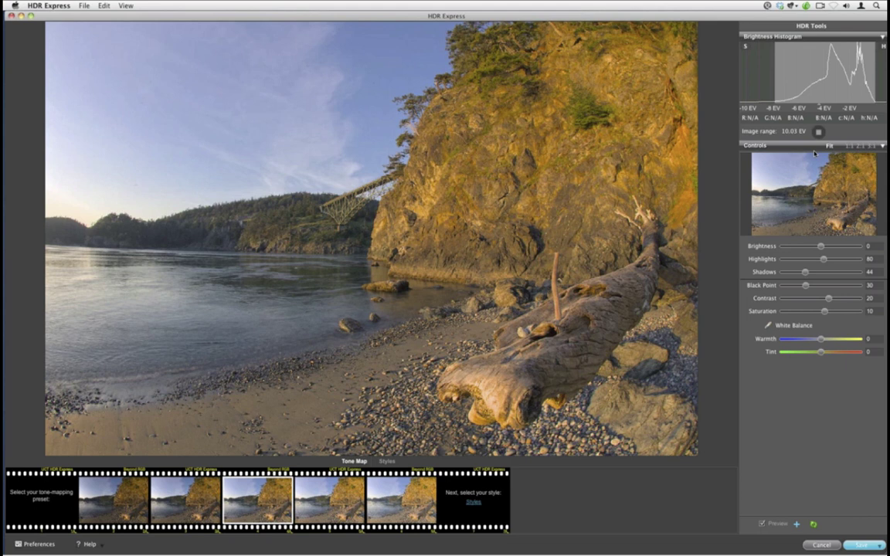
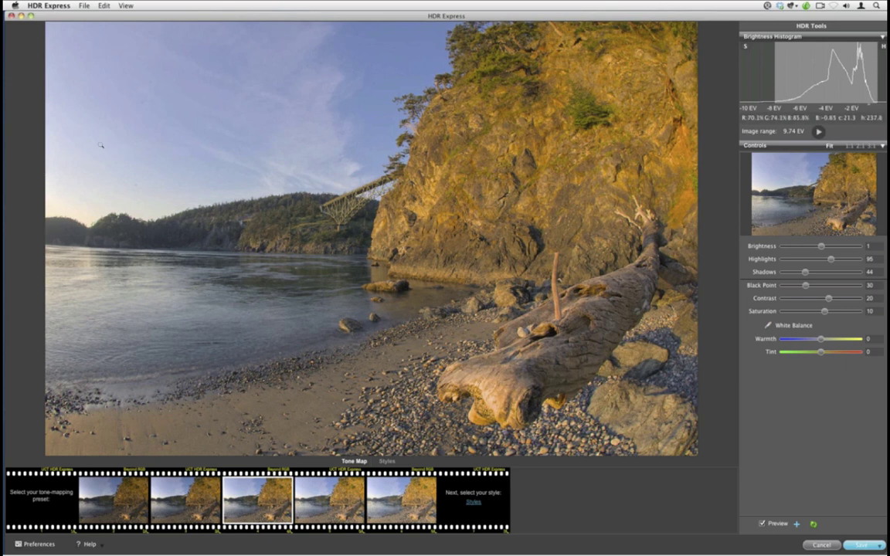
- Test strong and weak highlight recovery on the sky, settling Highlights at 99 and Brightness at 0
left_click(78, 199)
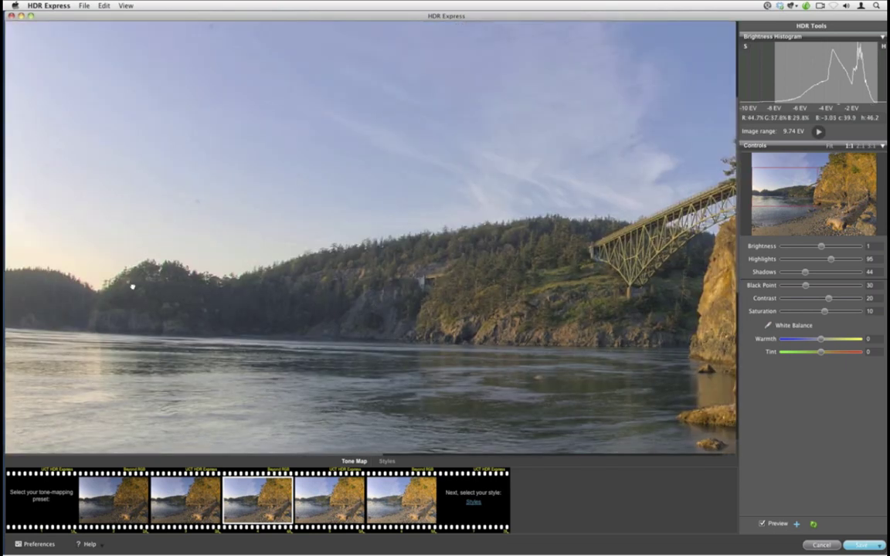
left_click_drag(832, 259, 850, 265)
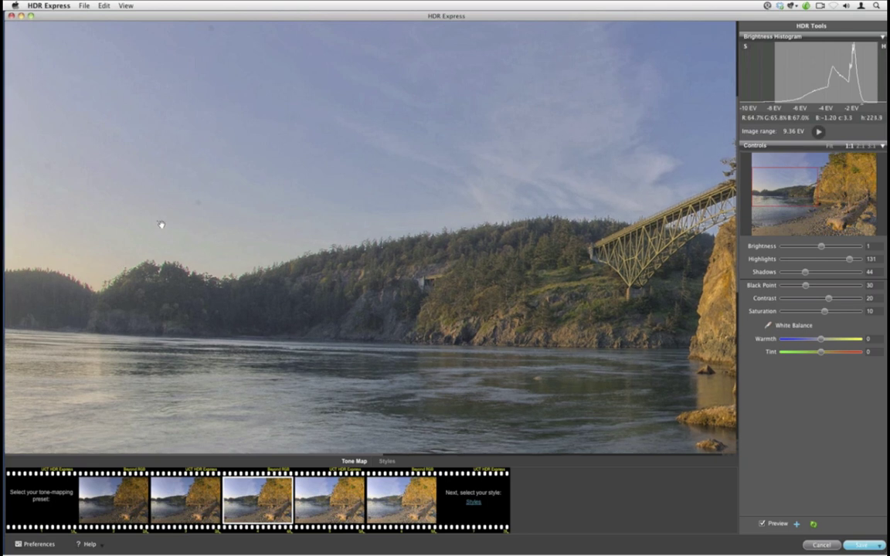
left_click(146, 201)
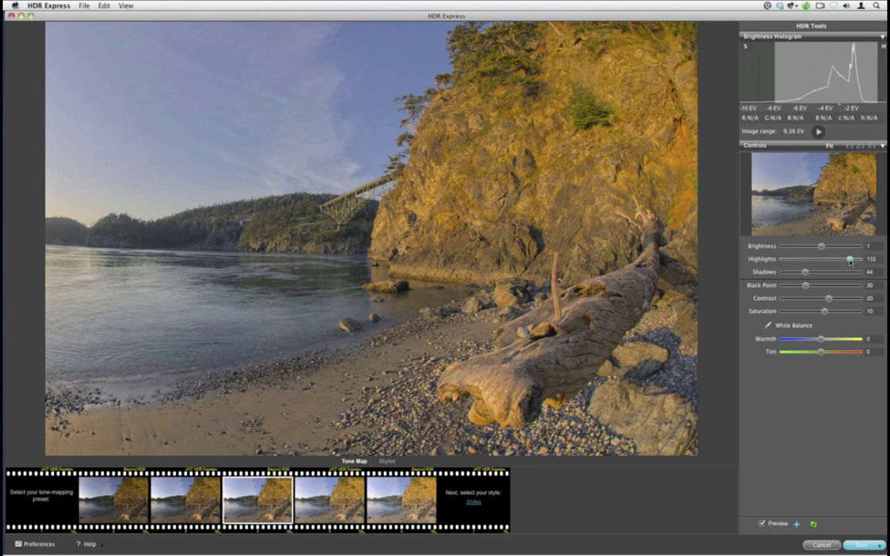
left_click_drag(850, 261, 845, 260)
left_click_drag(851, 260, 810, 260)
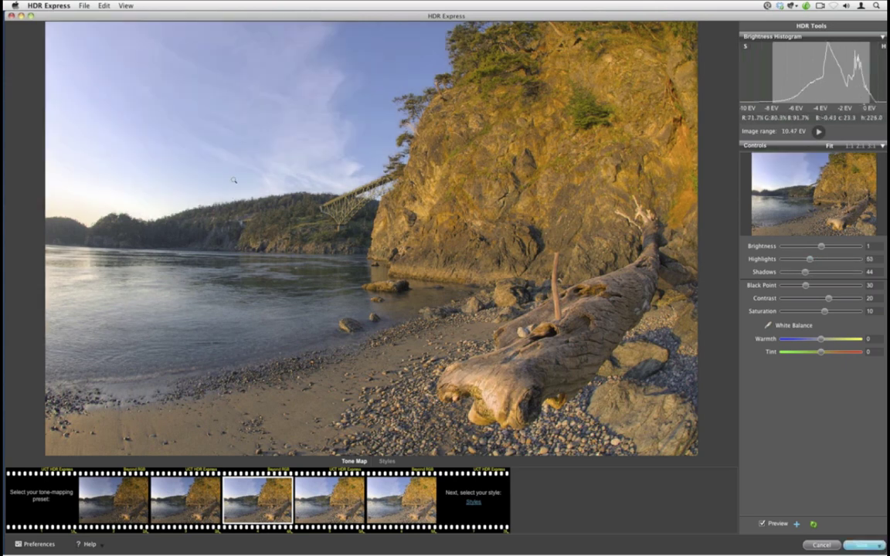
mouse_move(810, 260)
left_mouse_down()
mouse_move(830, 263)
mouse_move(822, 250)
left_mouse_up()
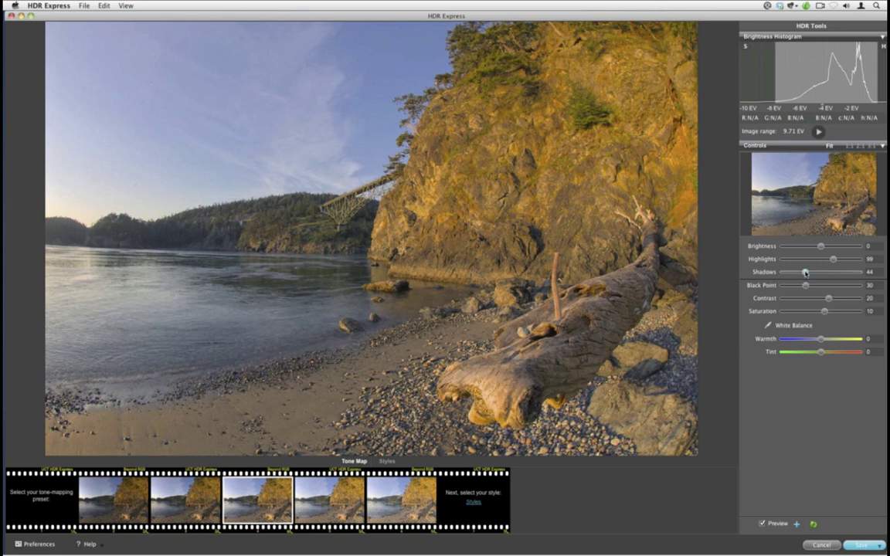
- Test extreme shadow recovery and contrast on the merged image, settling Shadows at 13 and Contrast at 36
left_click_drag(805, 273, 844, 273)
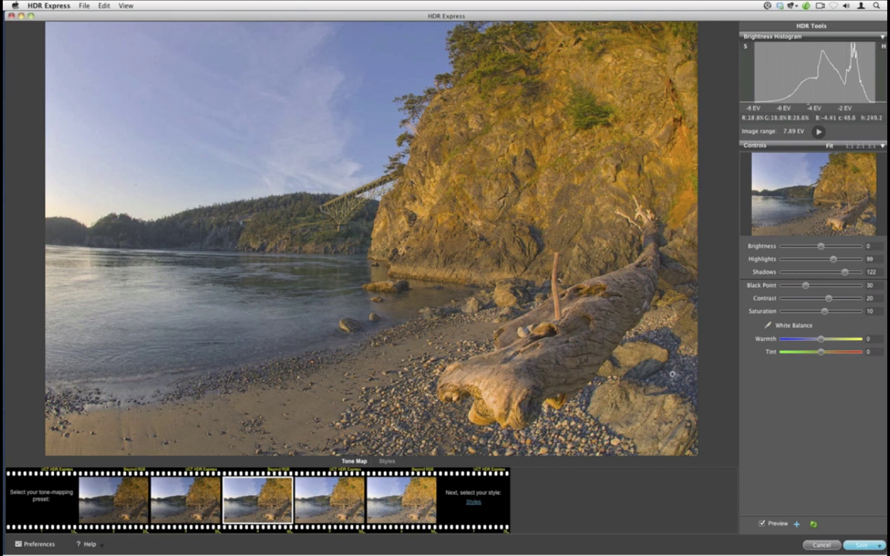
left_click_drag(844, 272, 789, 273)
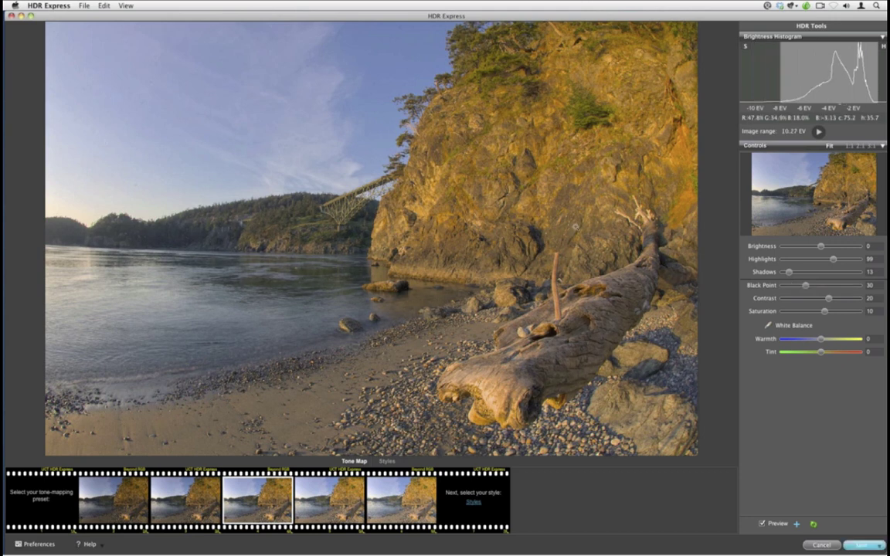
left_click(832, 303)
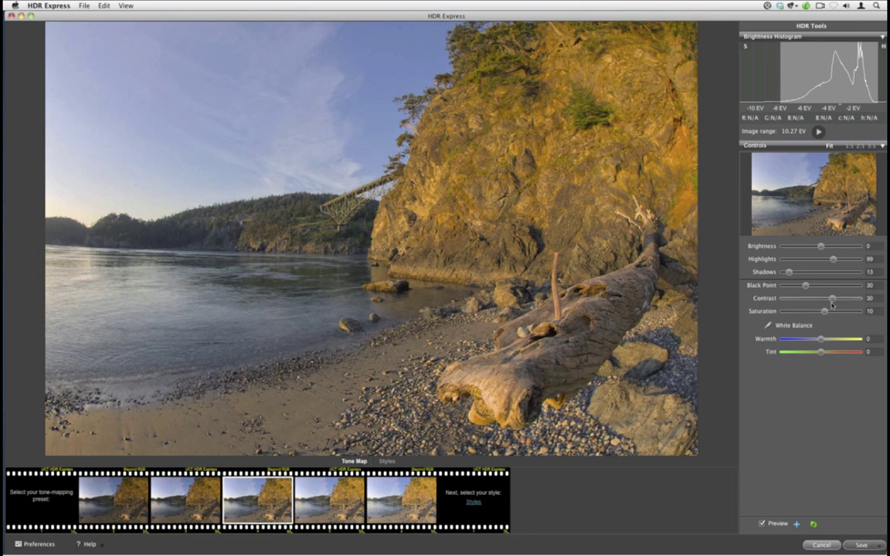
left_click_drag(832, 304, 853, 304)
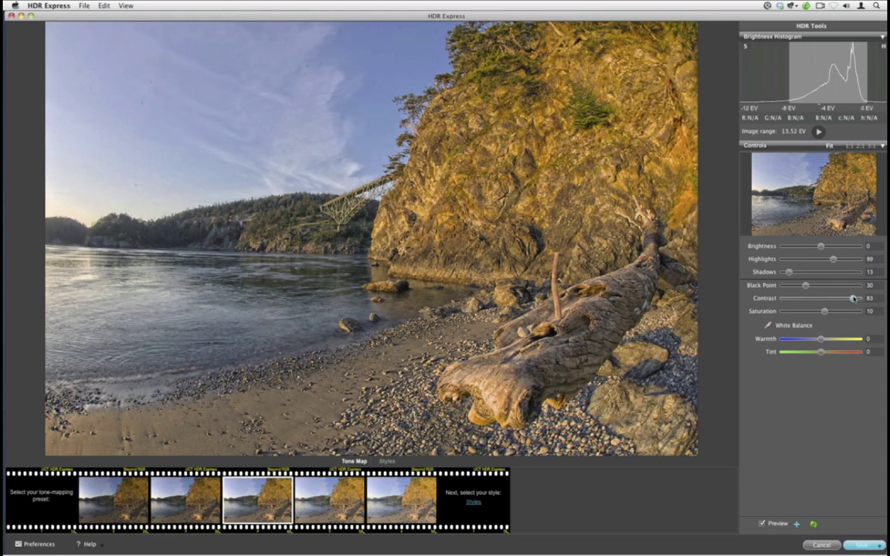
left_click_drag(852, 299, 835, 305)
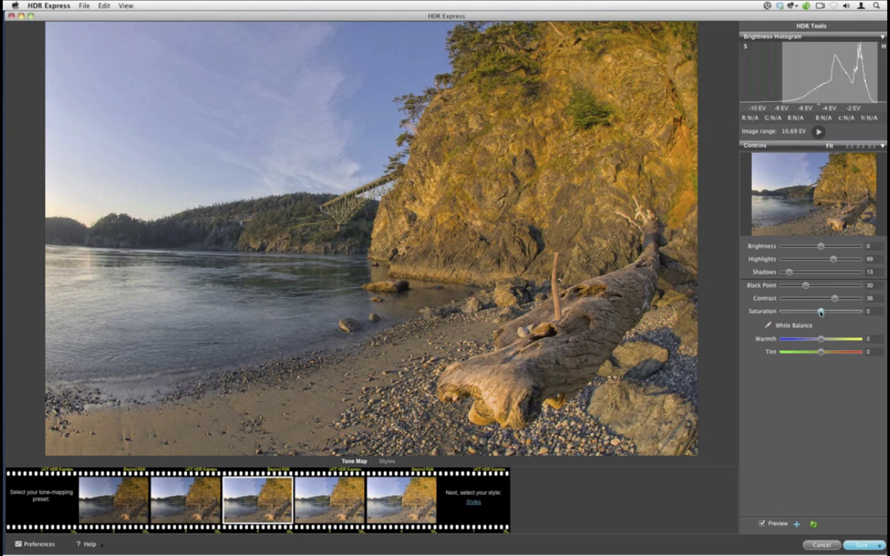
- Set Saturation to 2 and Warmth to -8, and save the tone-mapped image as the JPEG hdr-untitled-03
left_click_drag(825, 312, 821, 314)
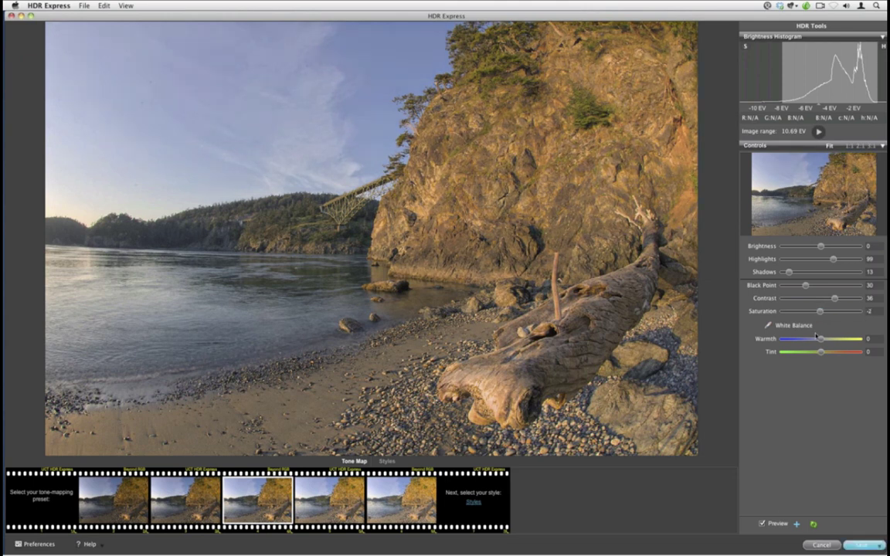
left_click_drag(820, 339, 822, 313)
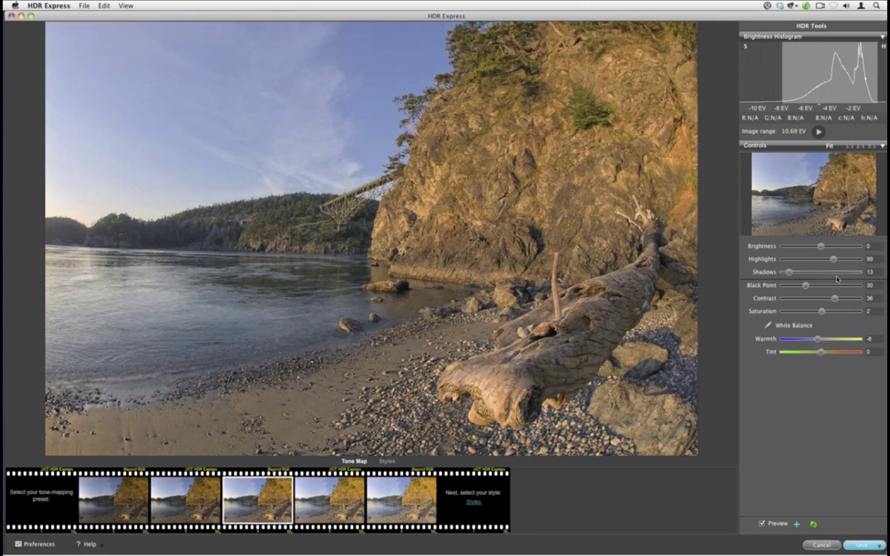
left_click(856, 547)
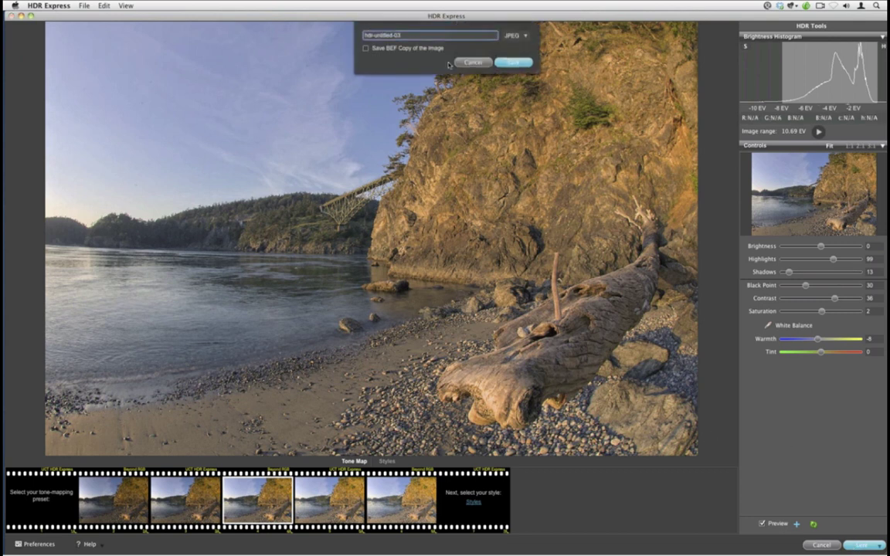
key("Return")
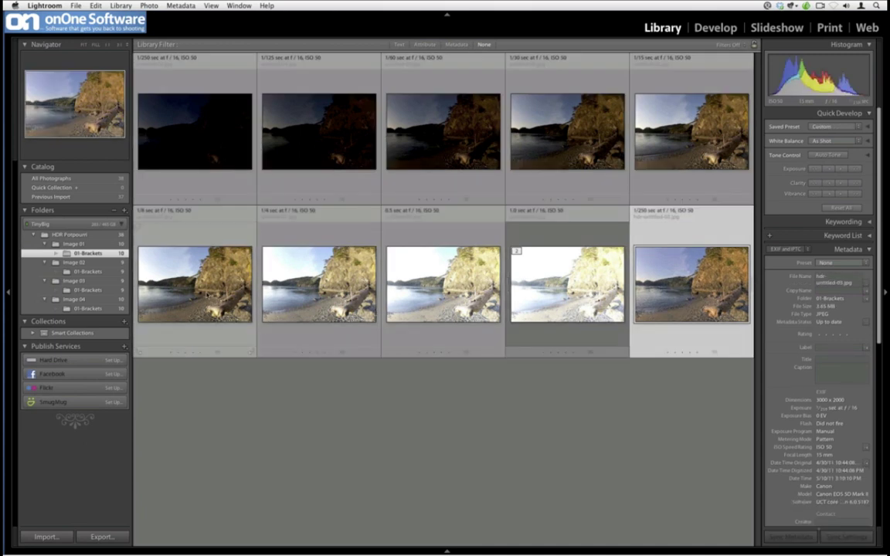
- In Lightroom, compare the 1/8 sec exposure with the merged HDR image side by side, with the side panels hidden
left_click(194, 284)
key("e")
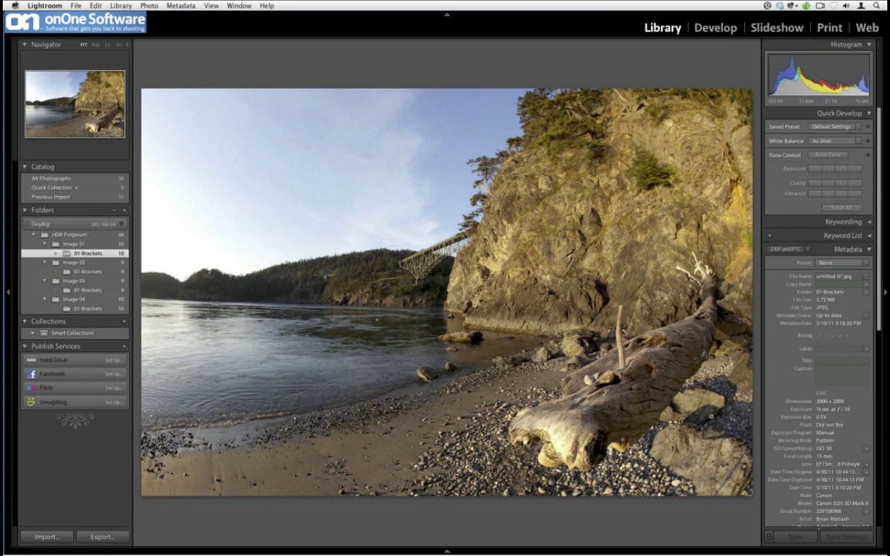
key("g")
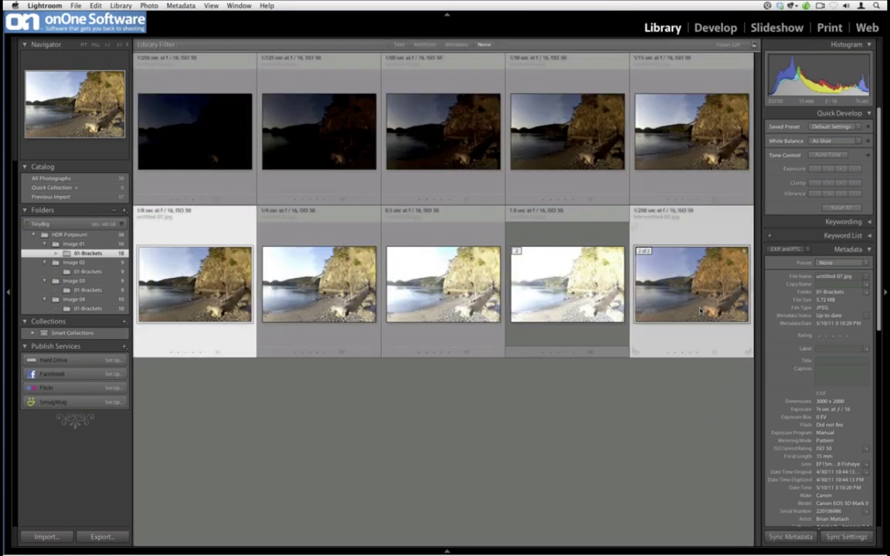
key("c")
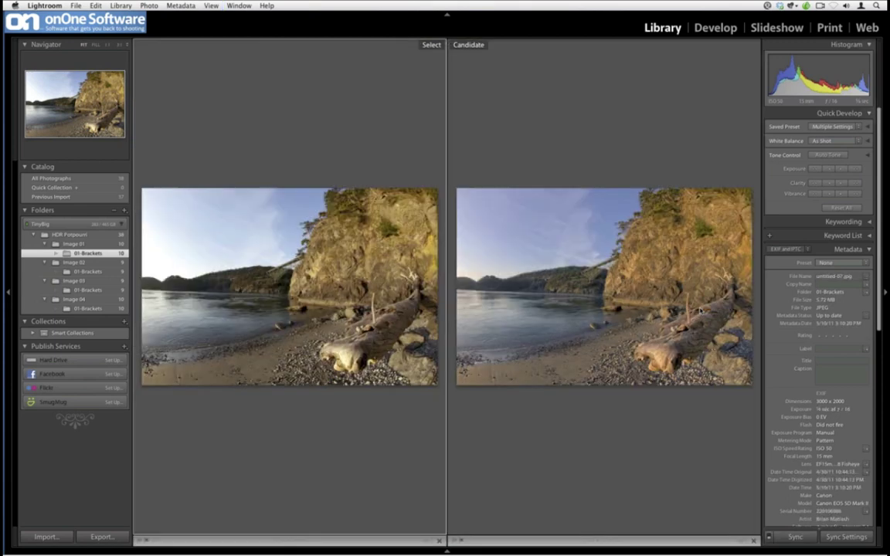
key("Tab")
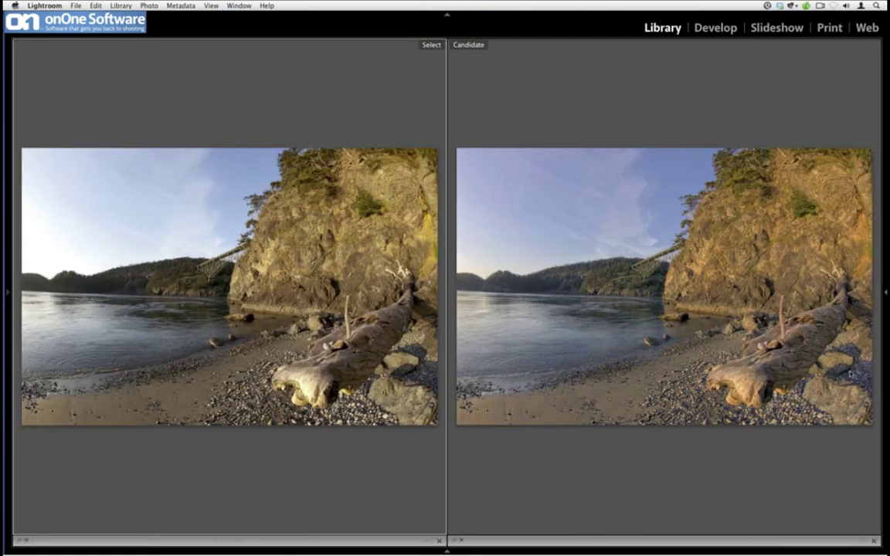
- Compare both images at close zoom, examining the driftwood and pebbles as well as the sky above the distant hills
left_click(849, 374)
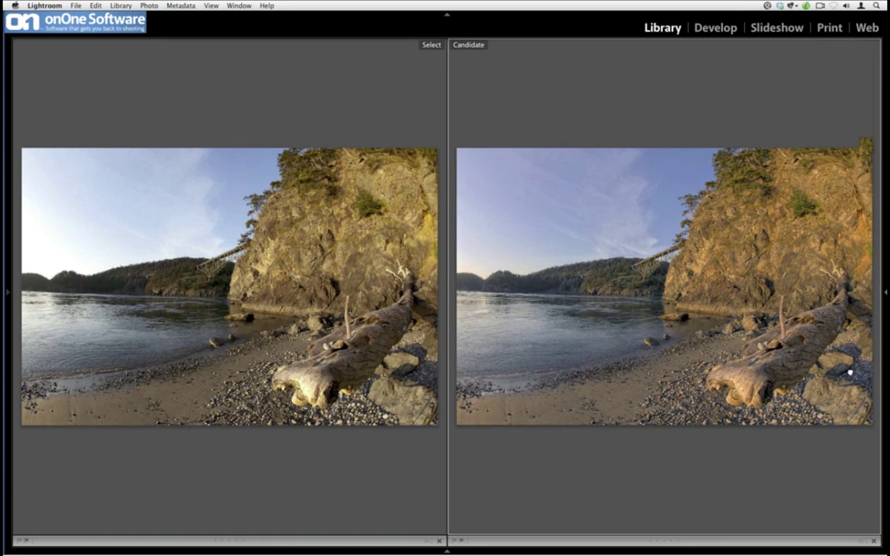
left_click(850, 373)
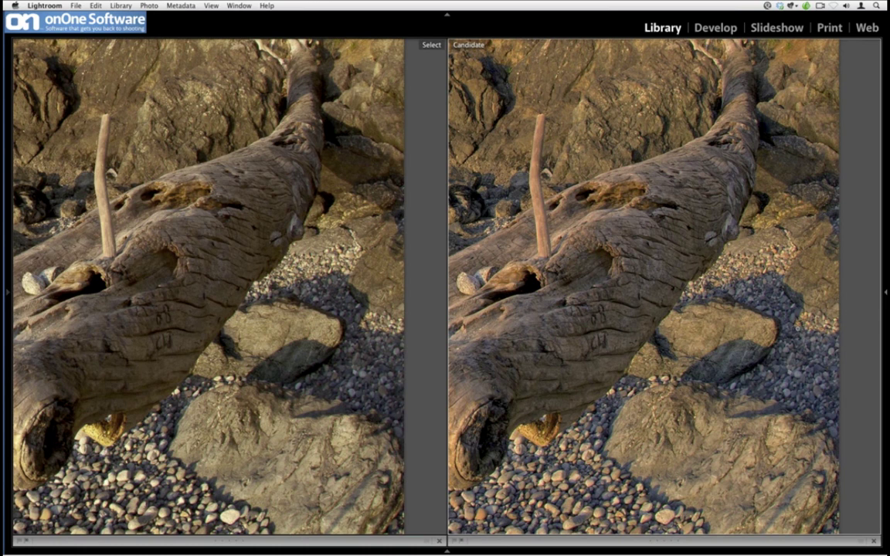
key("z")
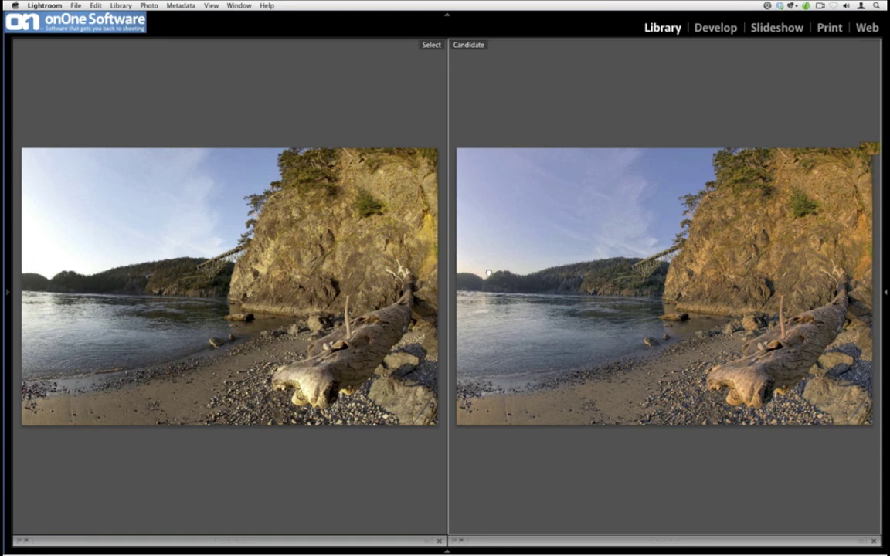
left_click(489, 272)
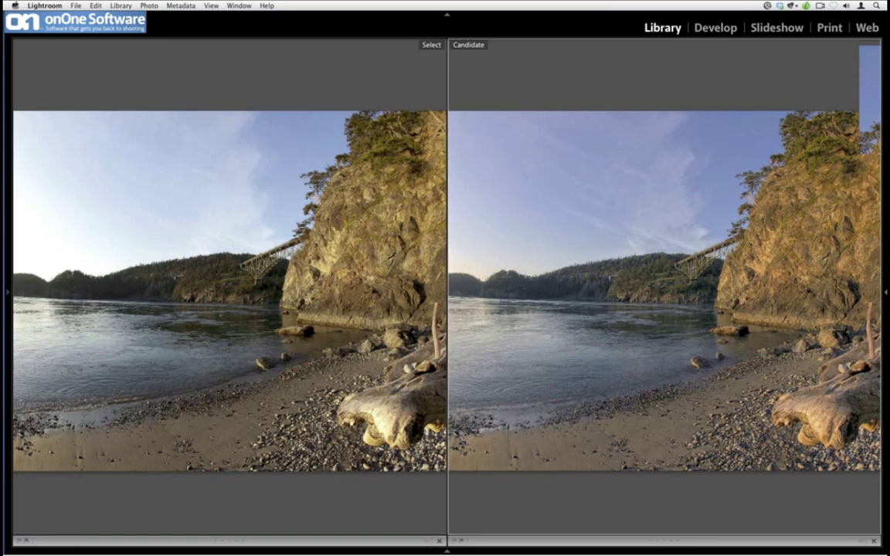
left_click(514, 272)
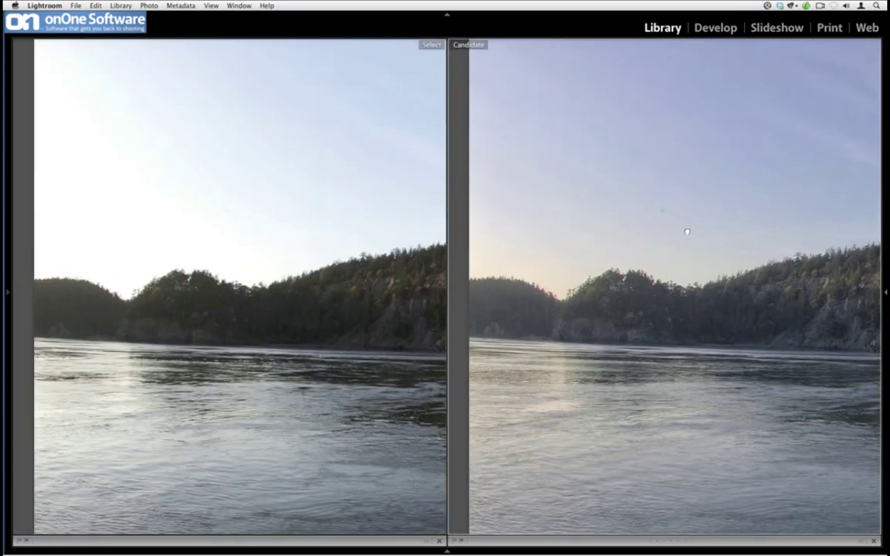
left_click_drag(686, 233, 684, 252)
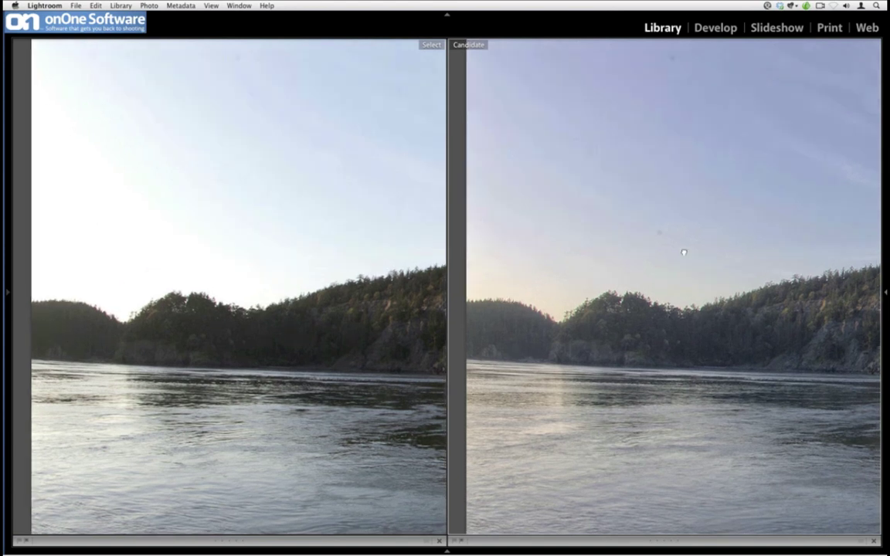
left_click(684, 252)
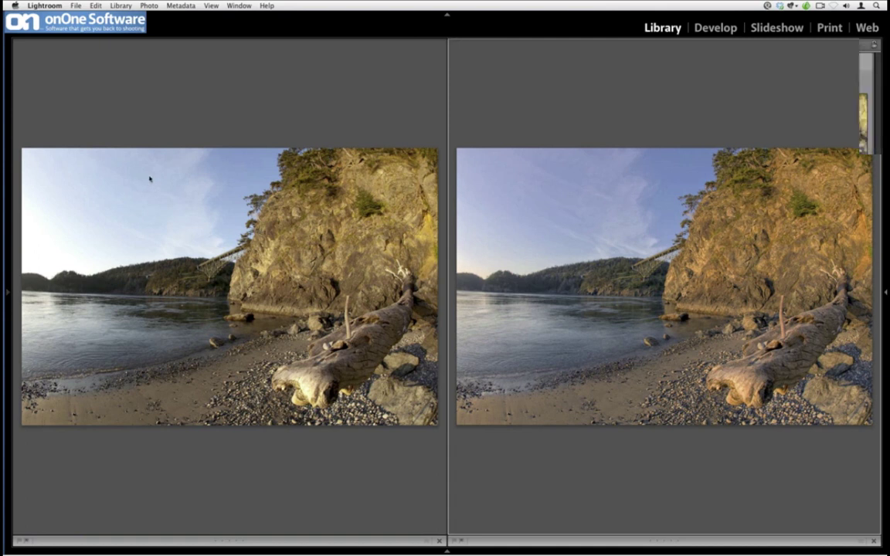
- Return to the grid, view the 1/15 sec exposure and the HDR image enlarged in turn, and select the 1/8 sec exposure
key("g")
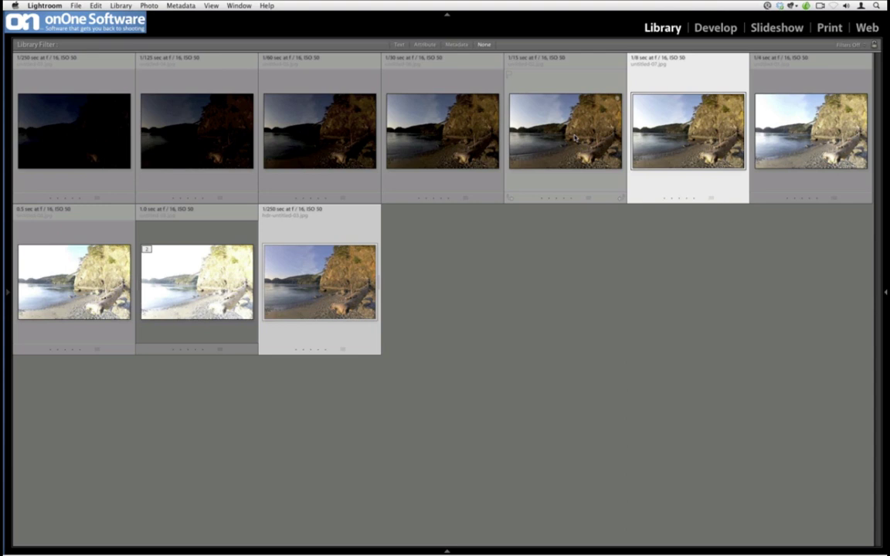
left_click(575, 138)
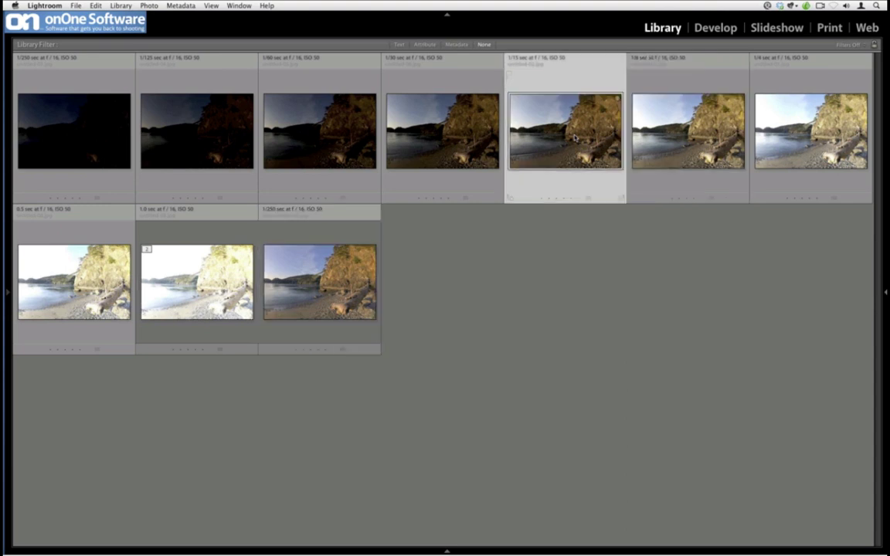
double_click(574, 138)
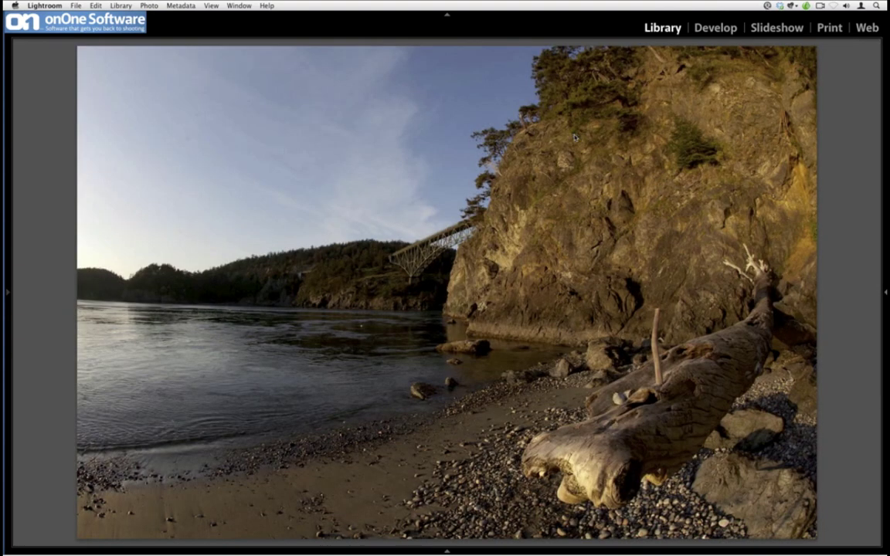
double_click(574, 138)
left_click(320, 282)
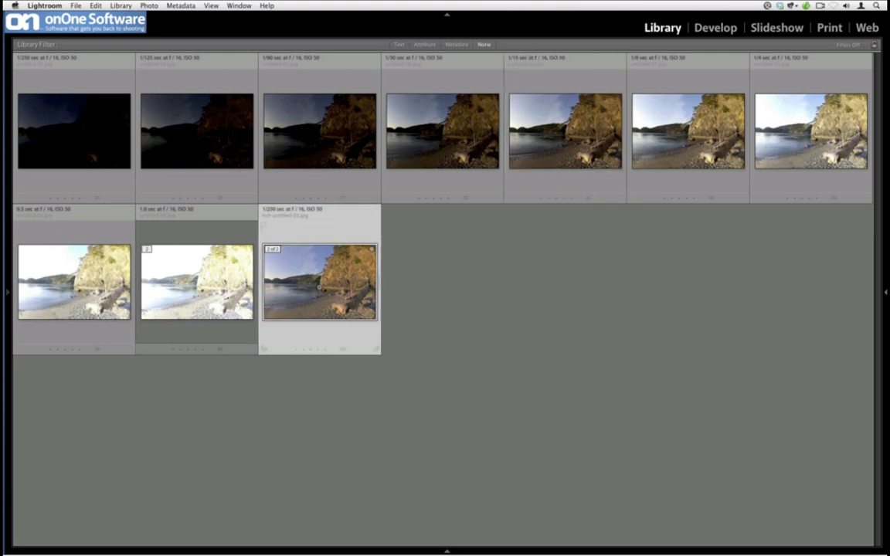
double_click(315, 263)
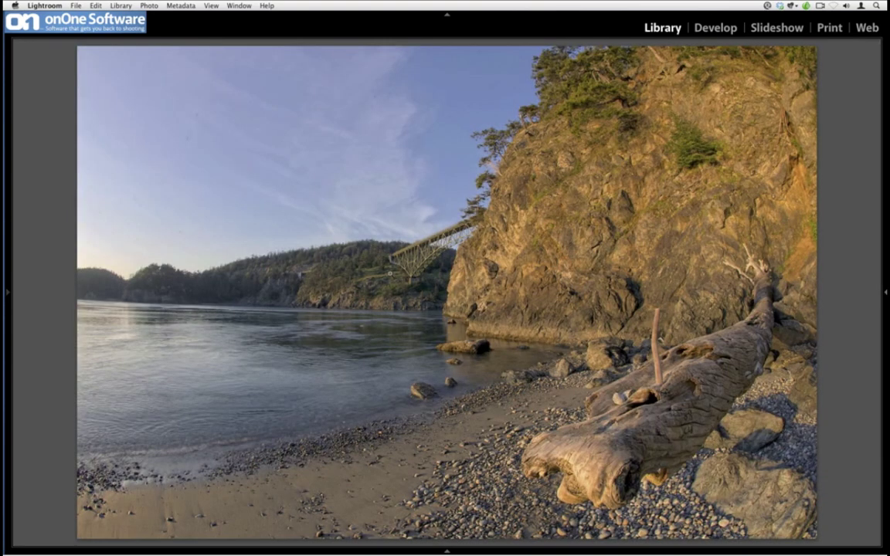
double_click(100, 232)
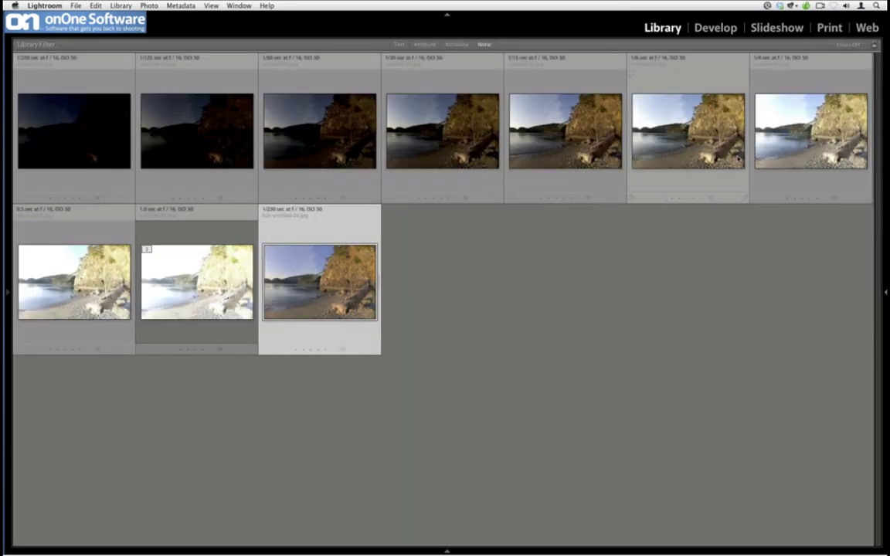
left_click(690, 146)
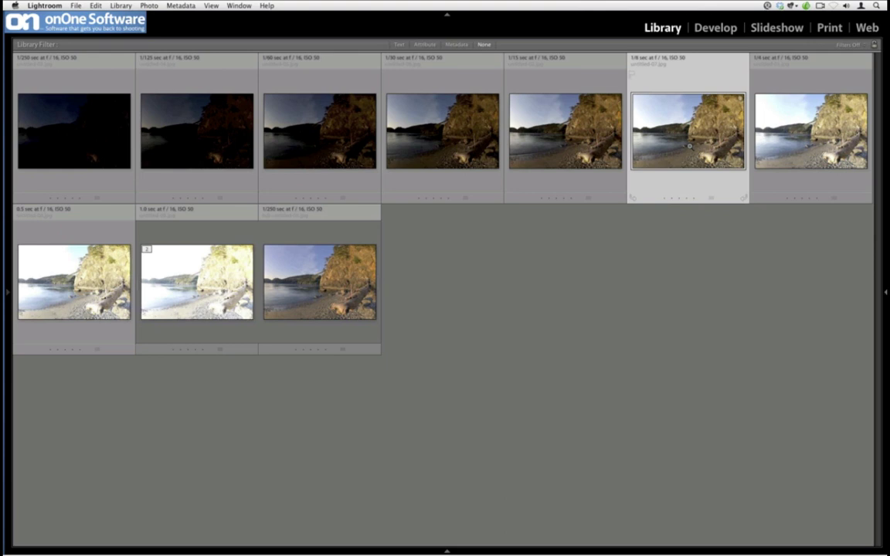
- Enlarge the 1/8 sec exposure, compare it with the 1/15 sec exposure at full view, and return to the grid
double_click(690, 146)
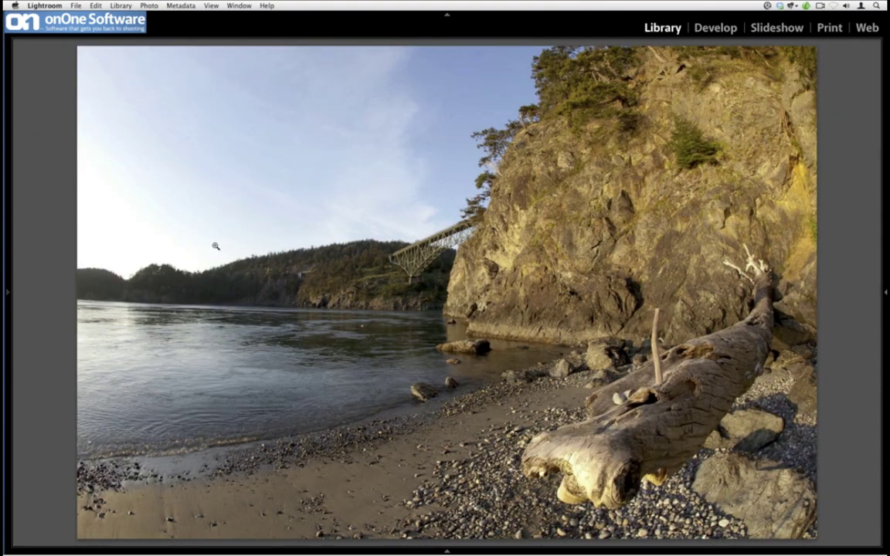
key("Right")
key("Right")
key("Right")
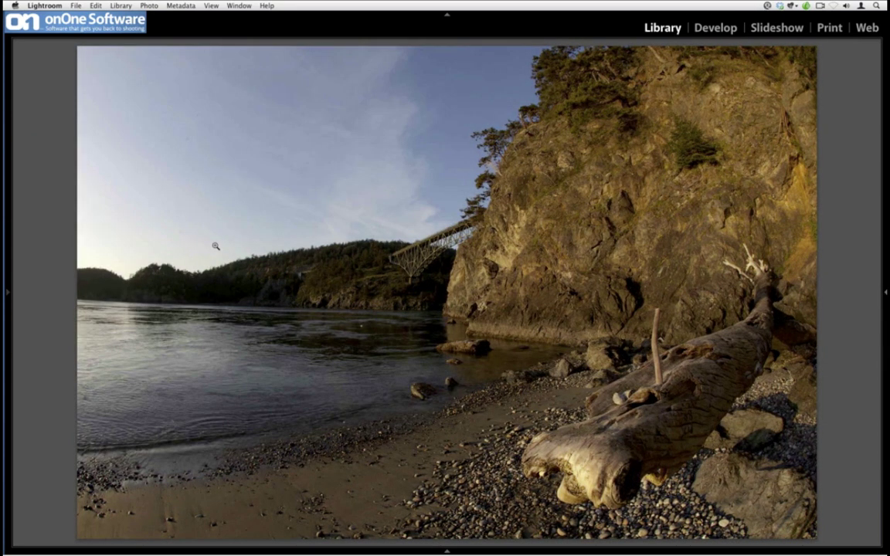
key("Right")
key("Right")
key("g")
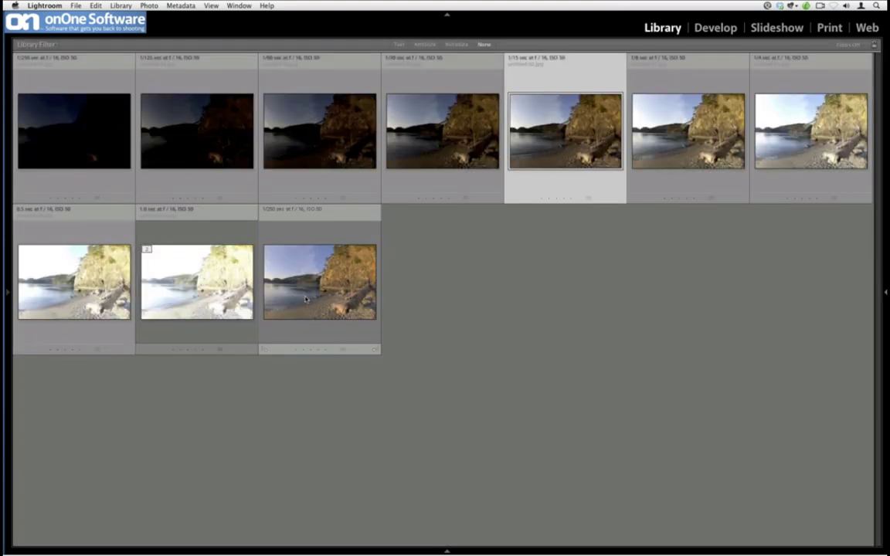
- View the HDR image enlarged, then check the 1/8 sec and 1/15 sec exposures against it
double_click(294, 242)
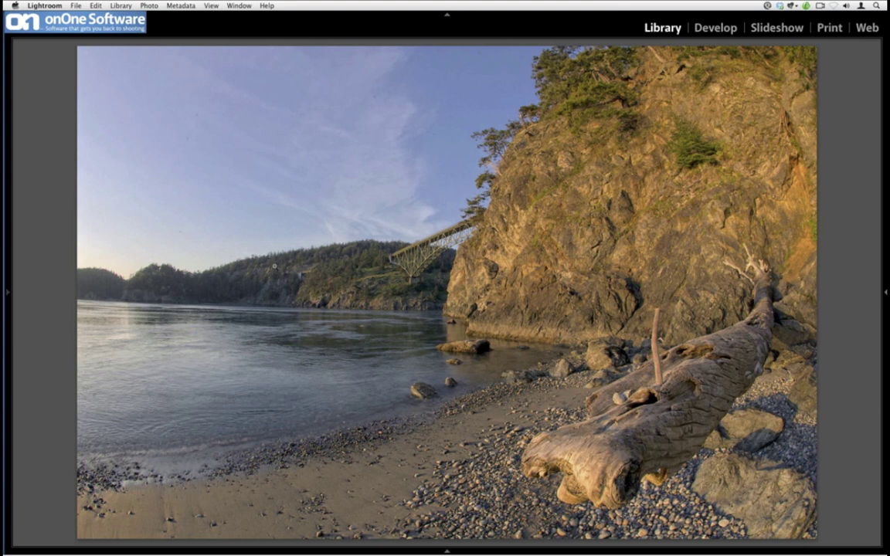
key("g")
double_click(680, 133)
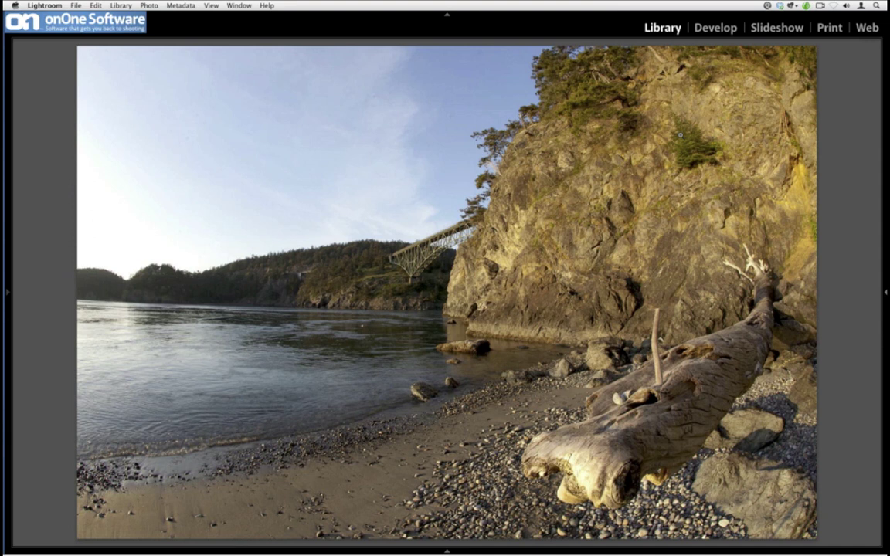
key("Right")
key("Right")
key("Right")
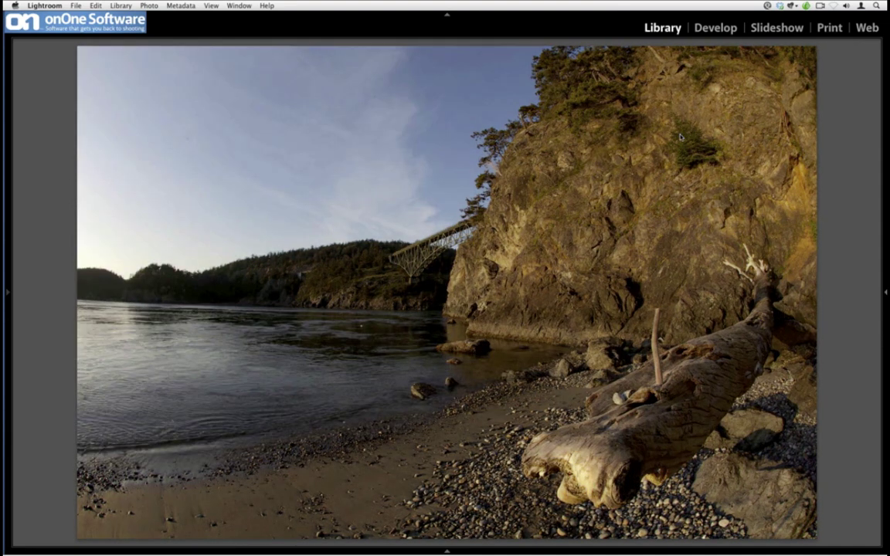
- Select the 1/15 sec exposure together with the HDR image in the grid and send both to Perfect Layers
key("g")
left_click(324, 259, "super")
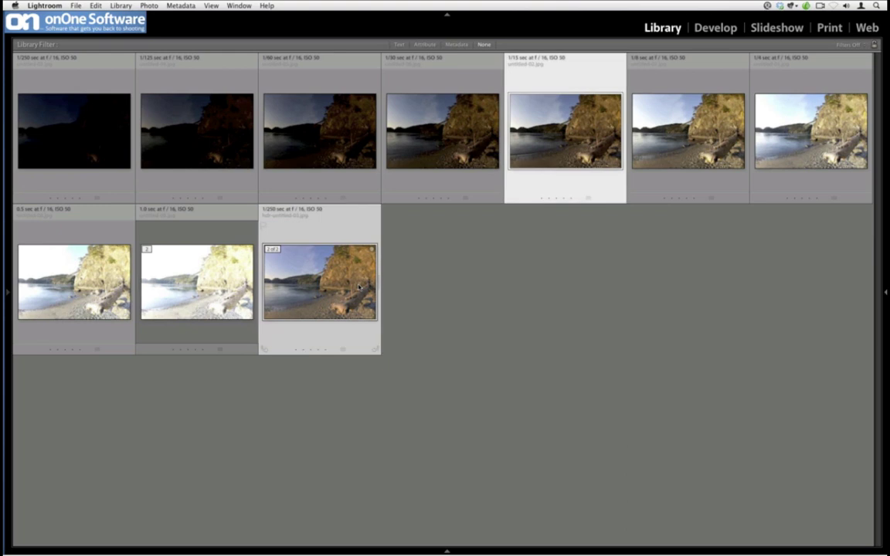
left_click(74, 5)
mouse_move(189, 159)
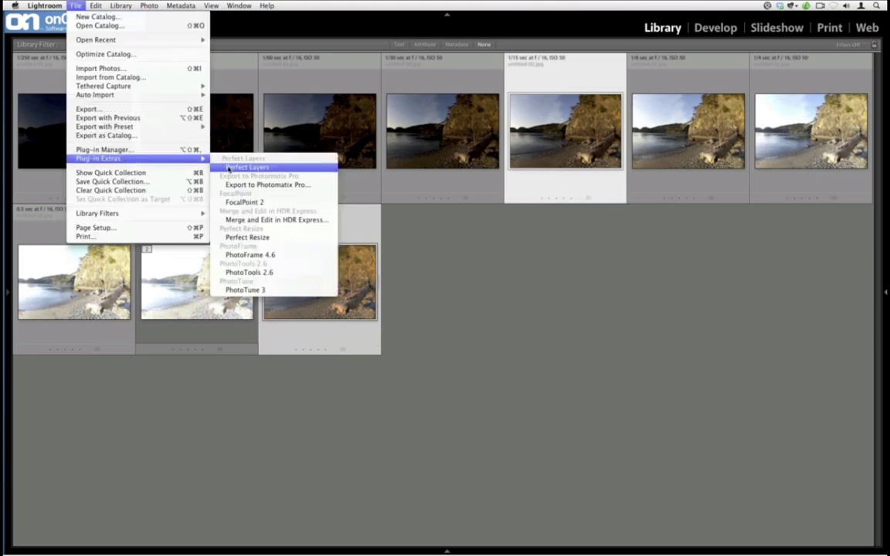
left_click(229, 168)
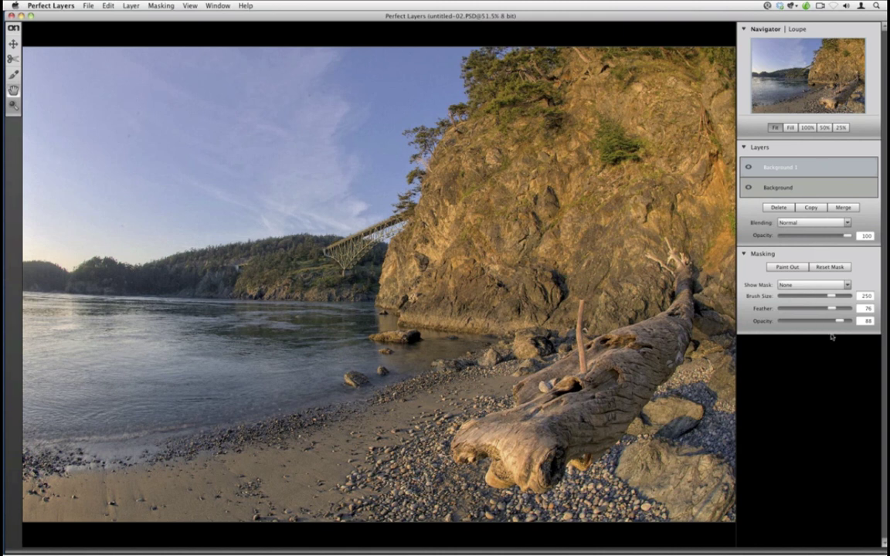
- Set the masking brush opacity to 31, paint out the top layer along the sky above the distant hills, and check the mask as an overlay before hiding it
left_click_drag(839, 321, 803, 321)
left_click(14, 74)
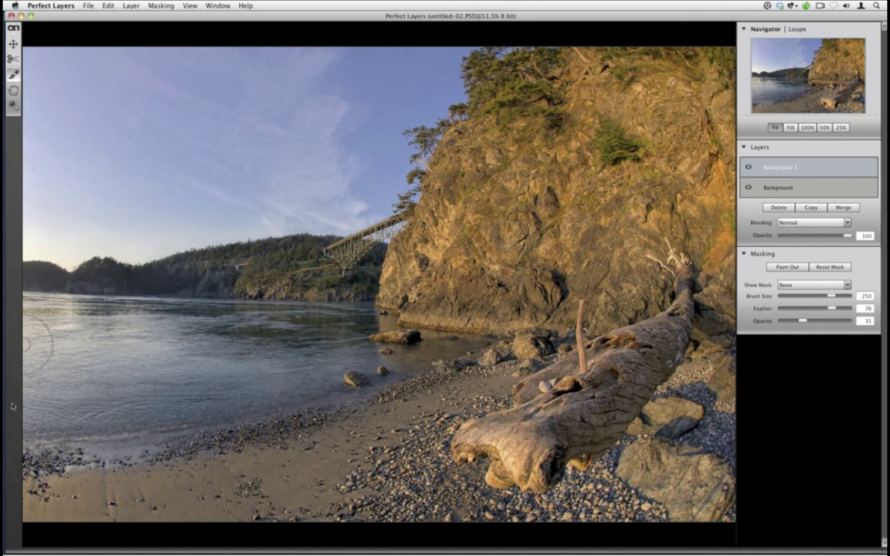
mouse_move(13, 408)
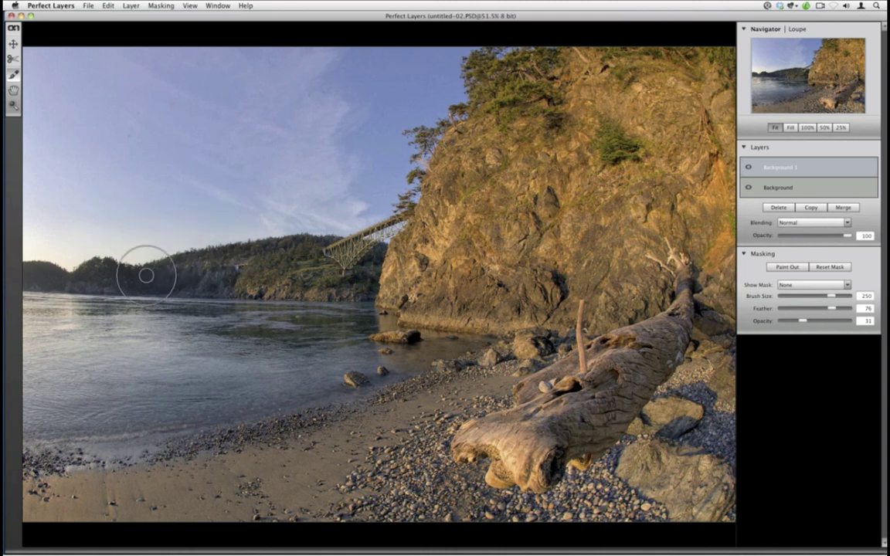
left_click(847, 286)
left_click(848, 299)
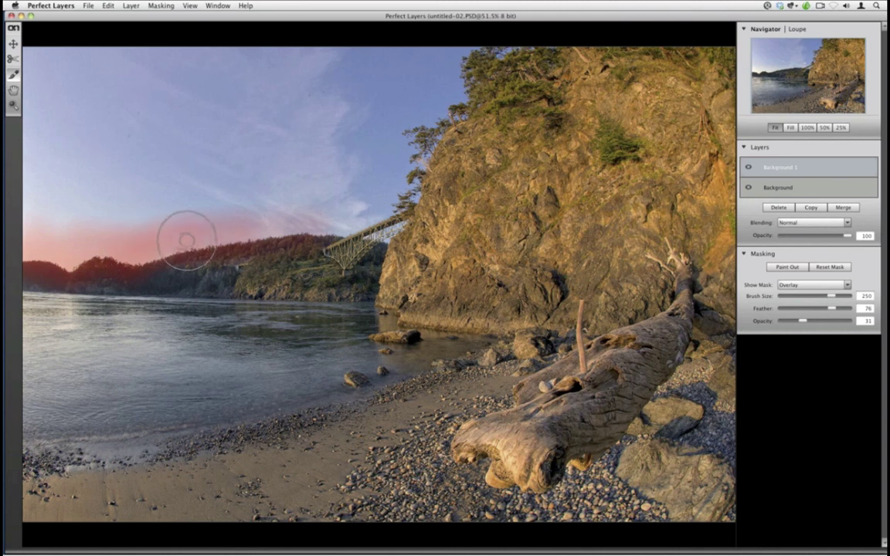
left_click(793, 287)
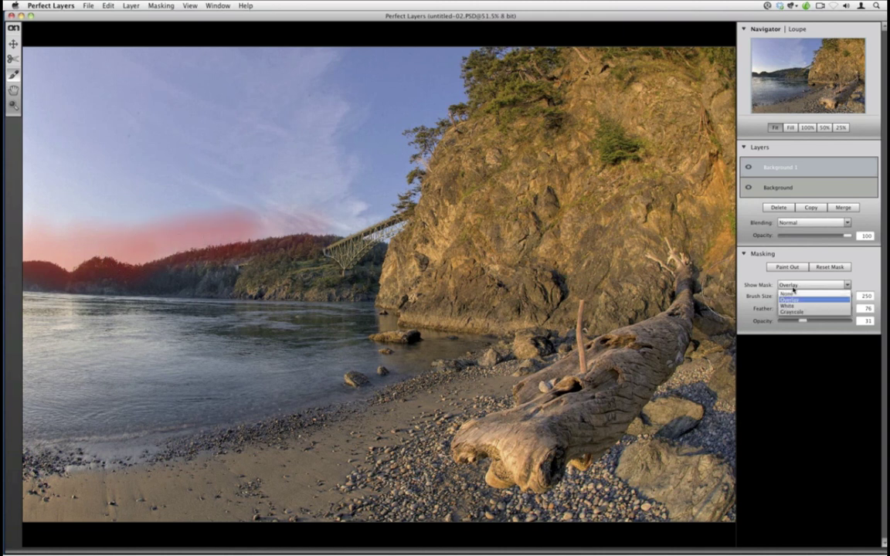
left_click(791, 293)
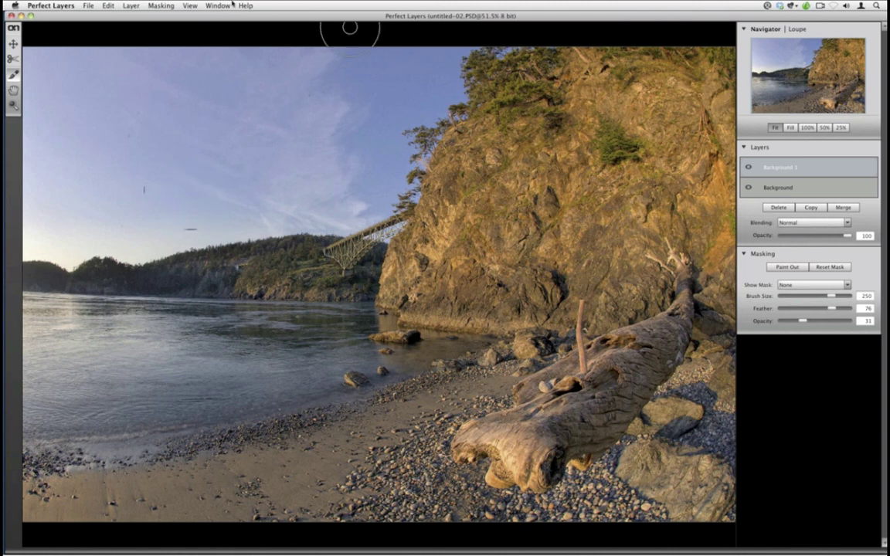
- Save the layered file and close Perfect Layers to return to Lightroom
left_click(88, 6)
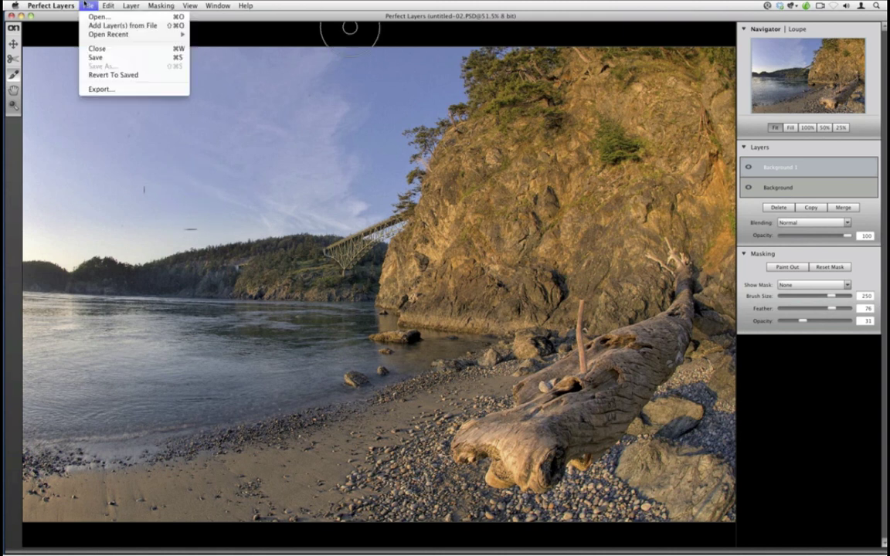
left_click(92, 57)
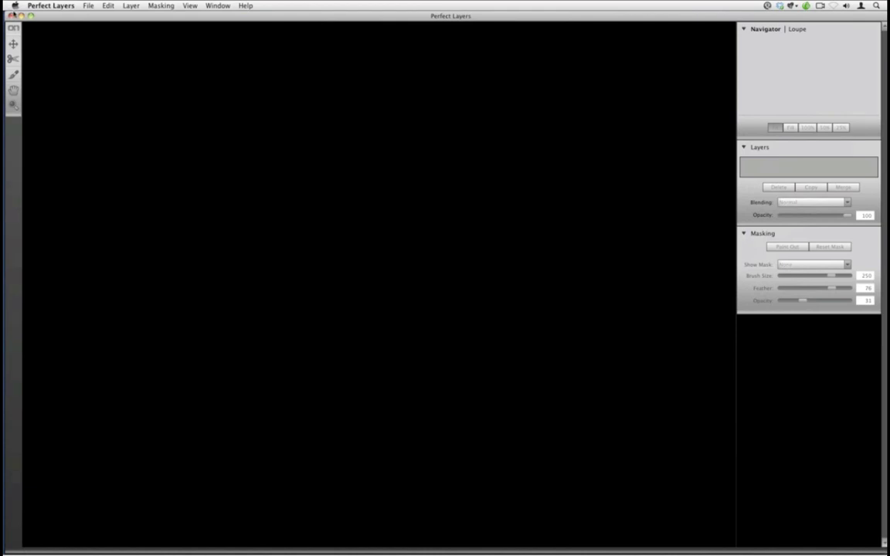
left_click(11, 16)
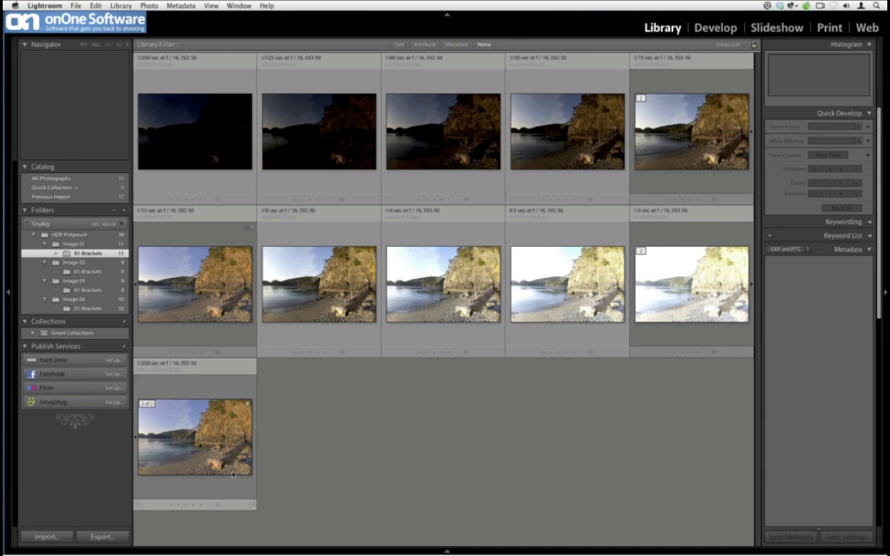
- Open the blended untitled-02.PSD in Develop and heal the dust spots in the sky with Spot Removal, reducing the brush size to 34
left_click(196, 303)
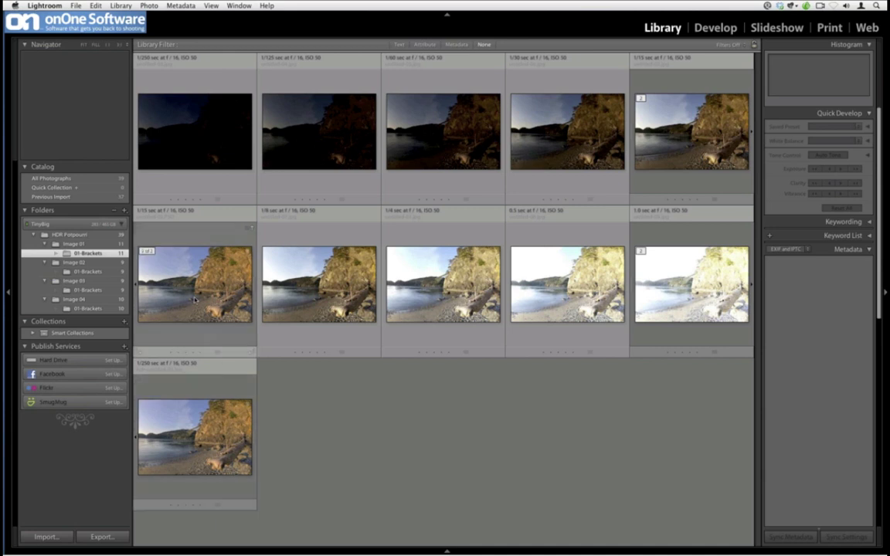
double_click(195, 300)
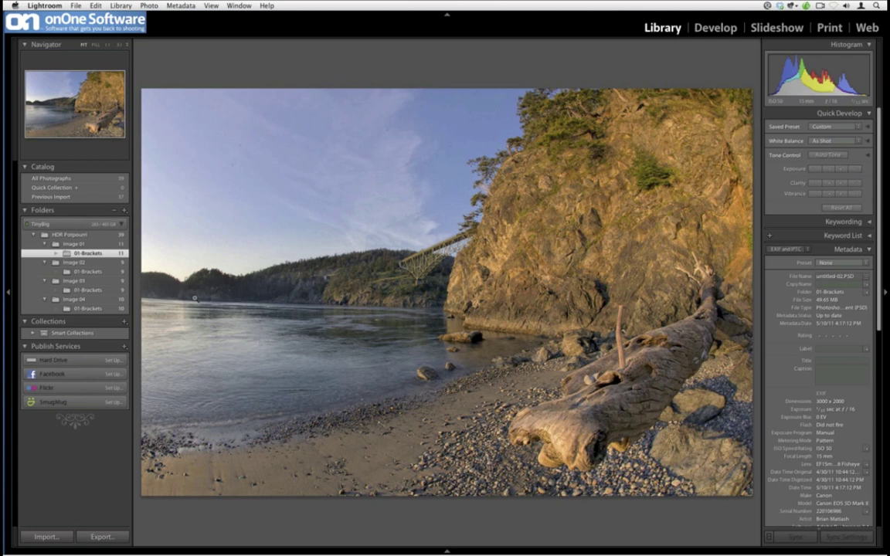
key("d")
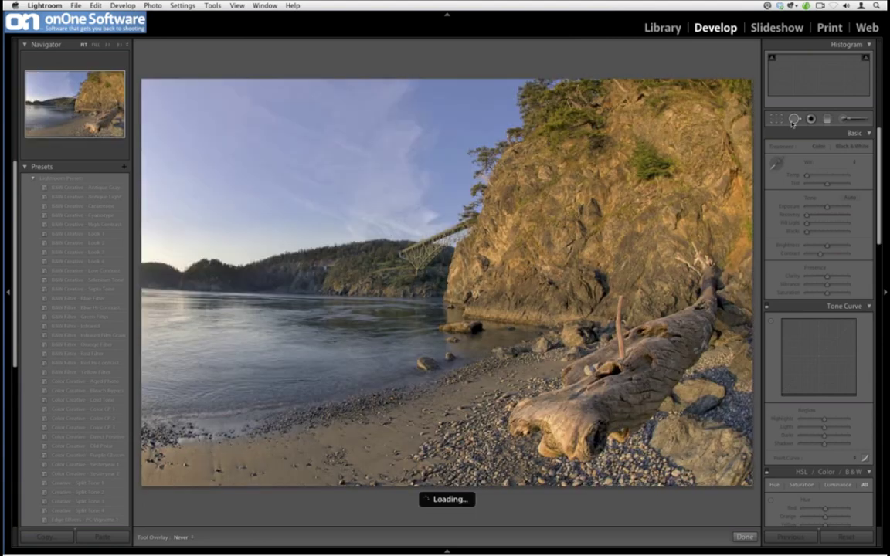
left_click(794, 119)
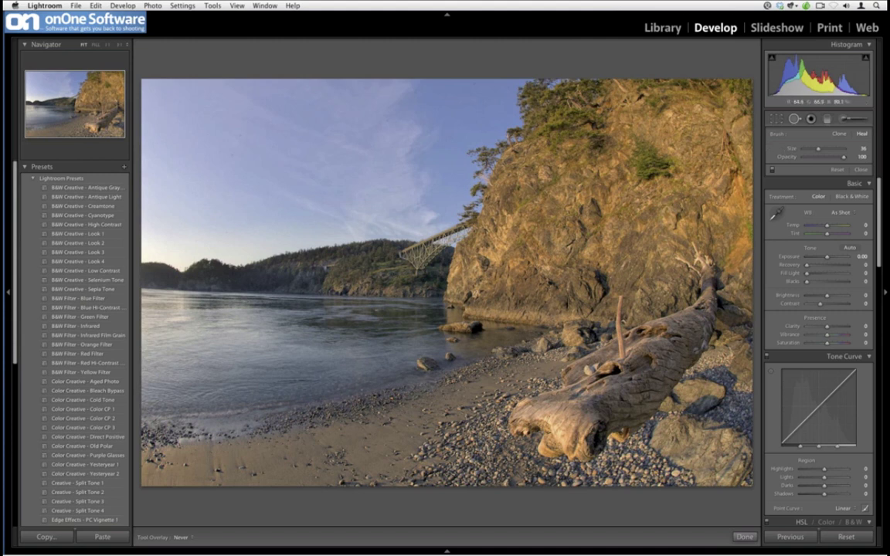
key("e")
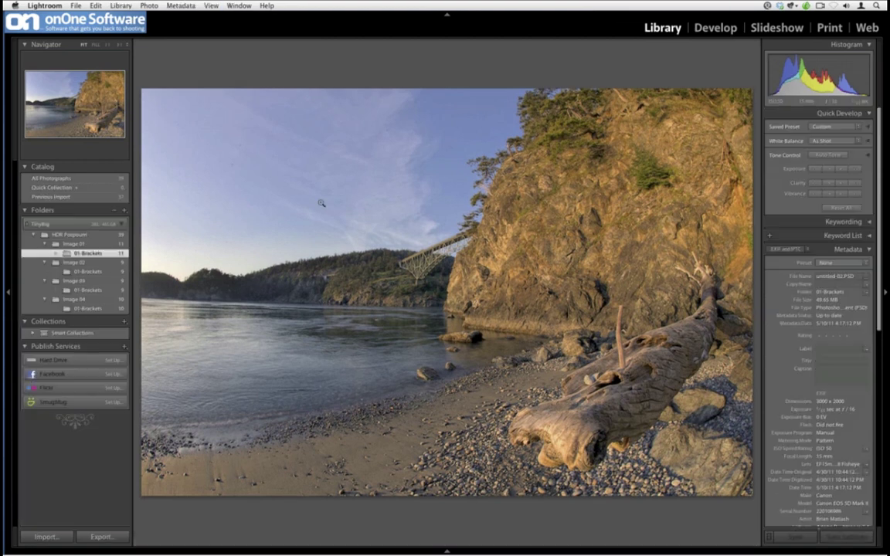
left_click(699, 28)
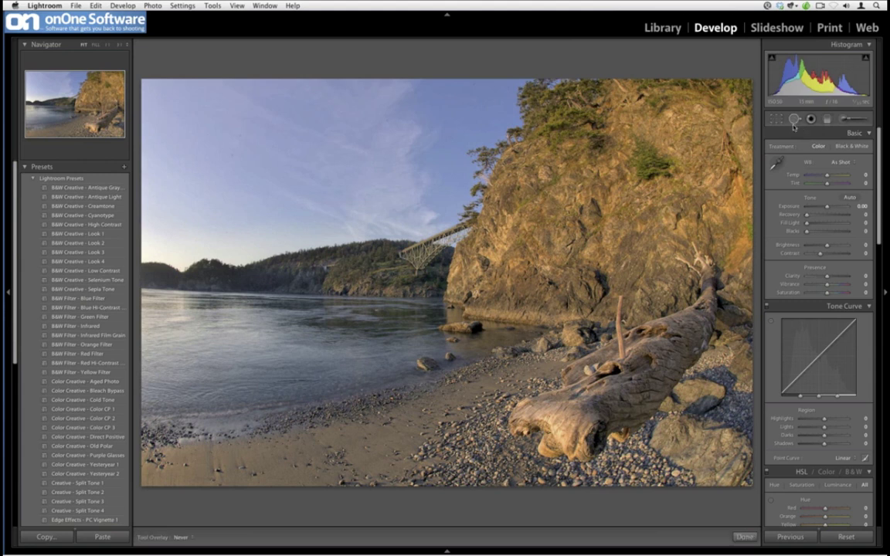
left_click(795, 120)
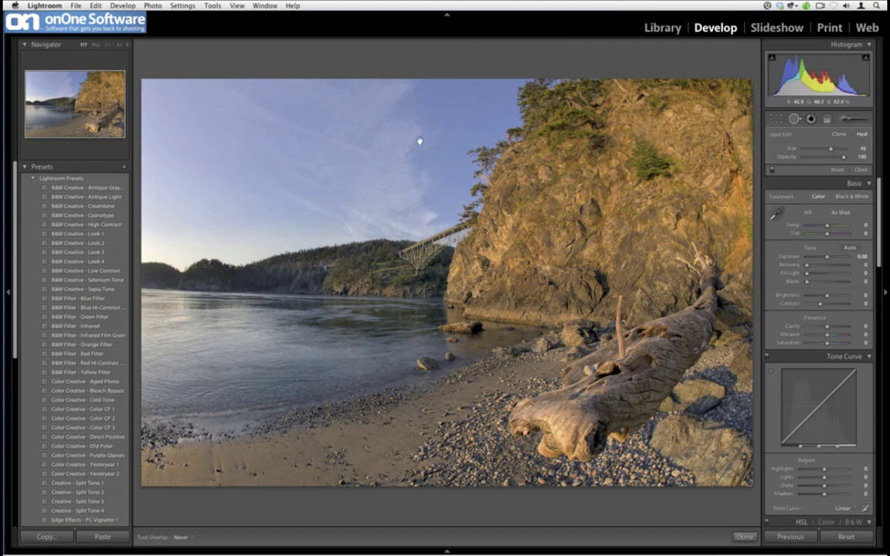
key("bracketleft")
- Open the image in PhotoTools 2.6 as a copy with Lightroom adjustments, using TIFF as the file format
left_click(72, 6)
mouse_move(126, 157)
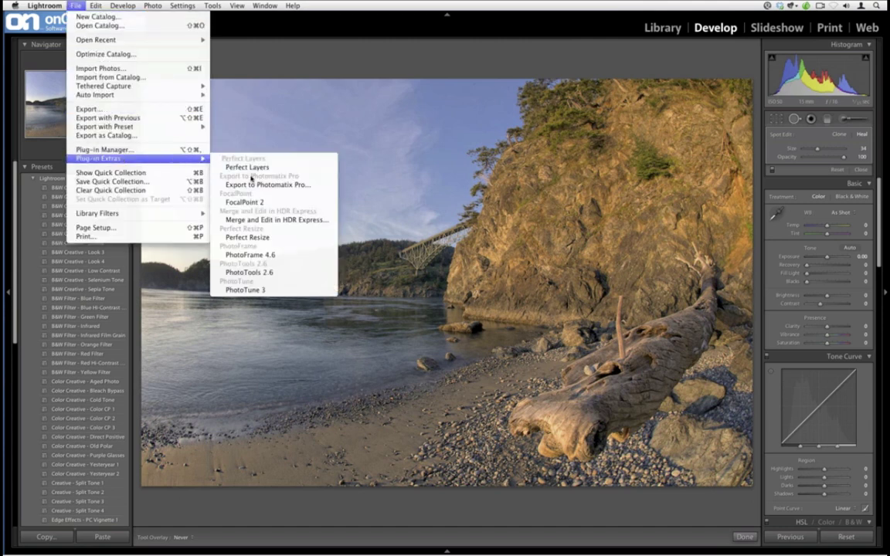
left_click(259, 274)
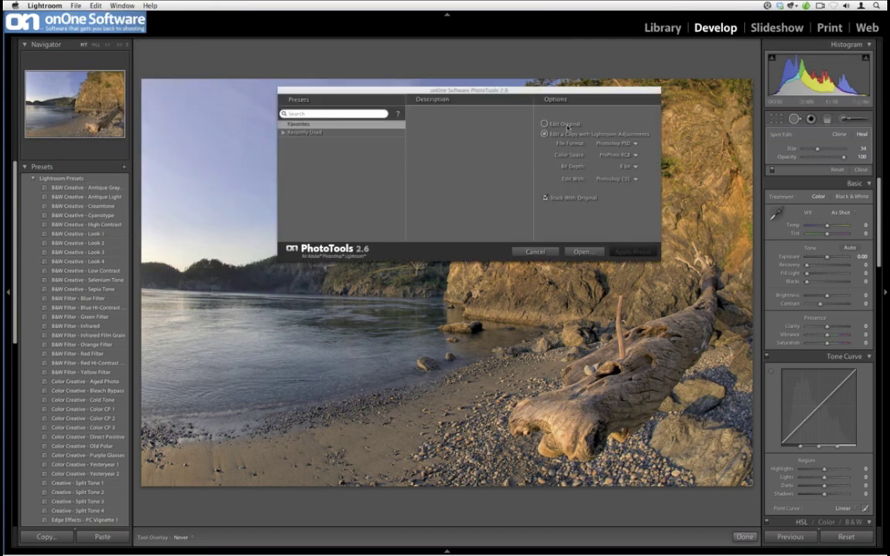
left_click(619, 145)
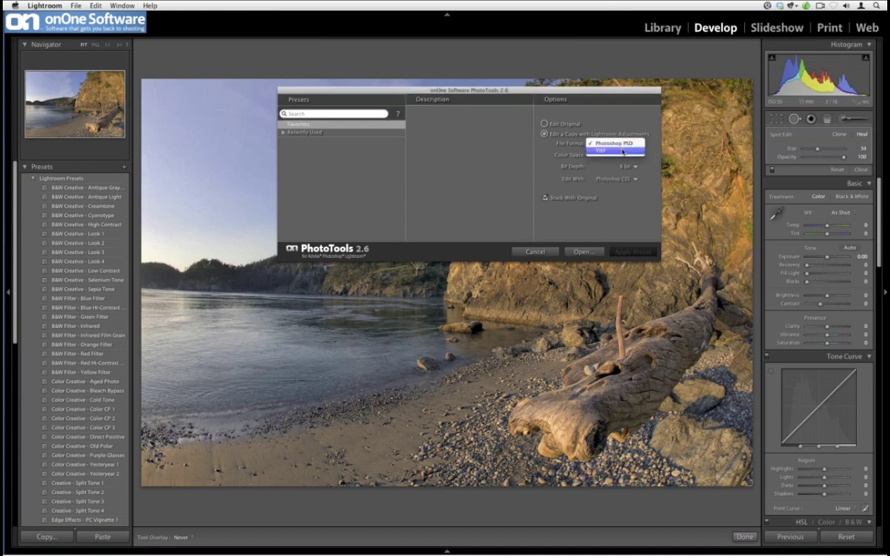
left_click(600, 149)
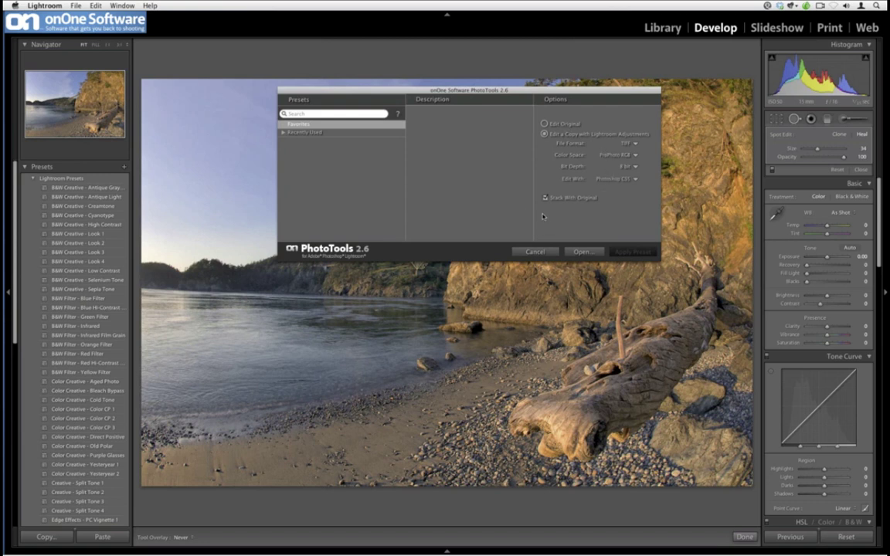
left_click(578, 252)
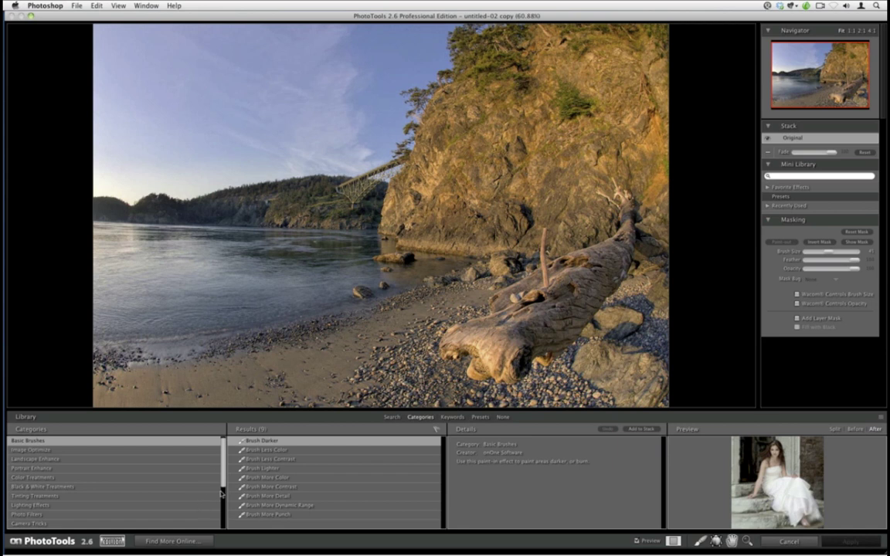
- Add the Sunglow 2 effect from the Stylized Effects category to the stack and set its fade to 60
scroll(200, 463, "down", 5)
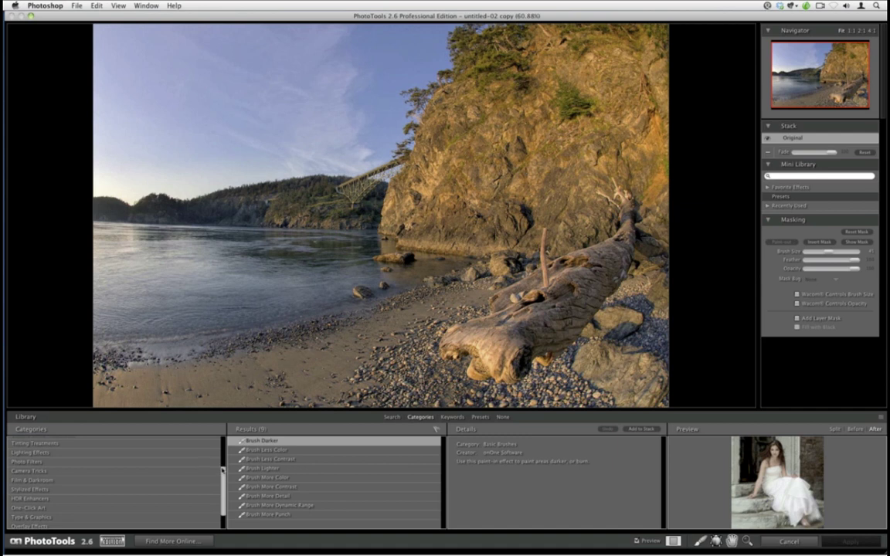
scroll(223, 445, "up", 3)
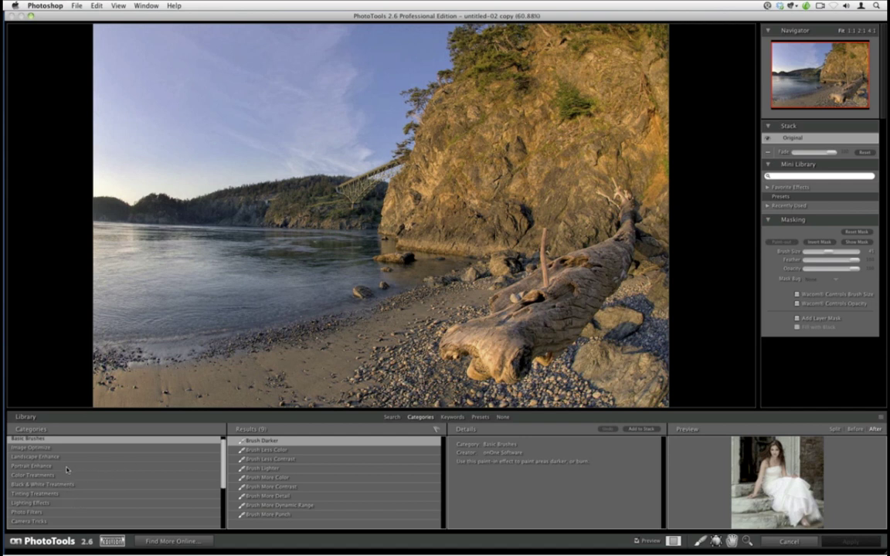
left_click(32, 467)
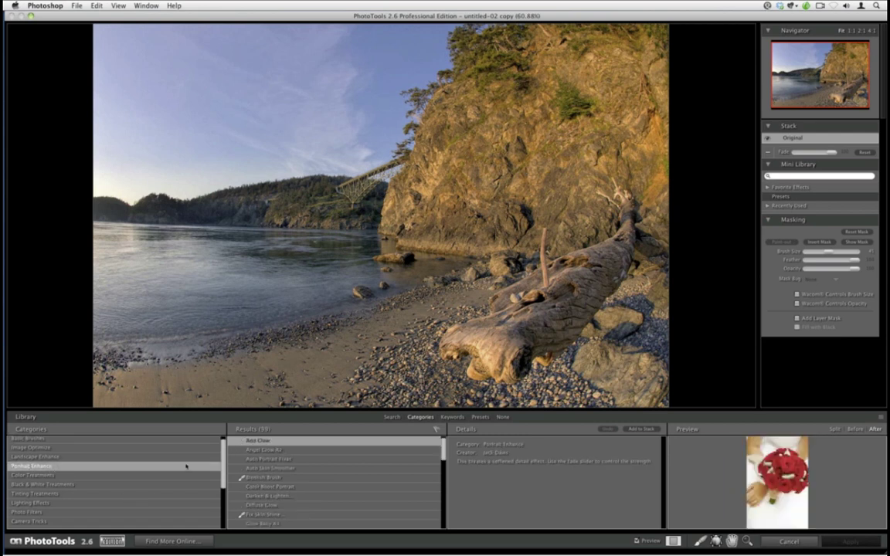
scroll(224, 463, "down", 5)
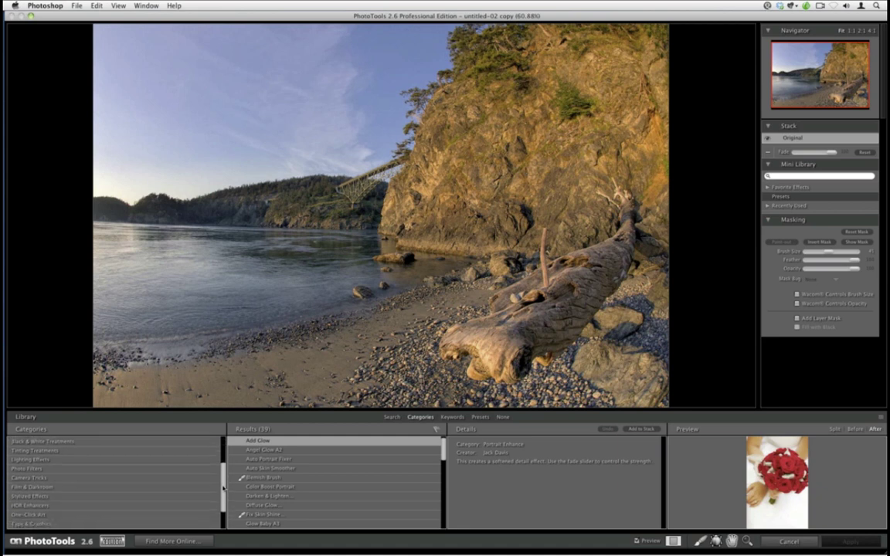
left_click(124, 482)
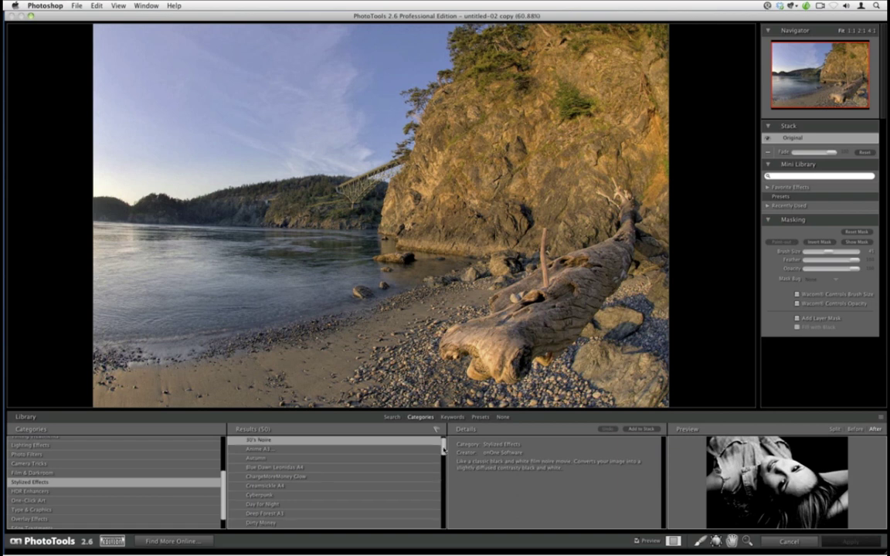
left_click_drag(444, 451, 443, 510)
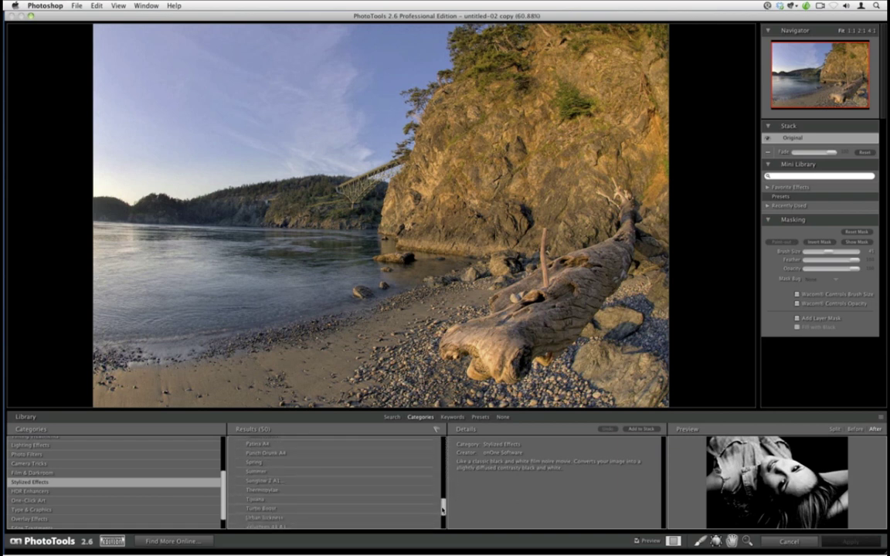
left_click(259, 477)
left_click(634, 430)
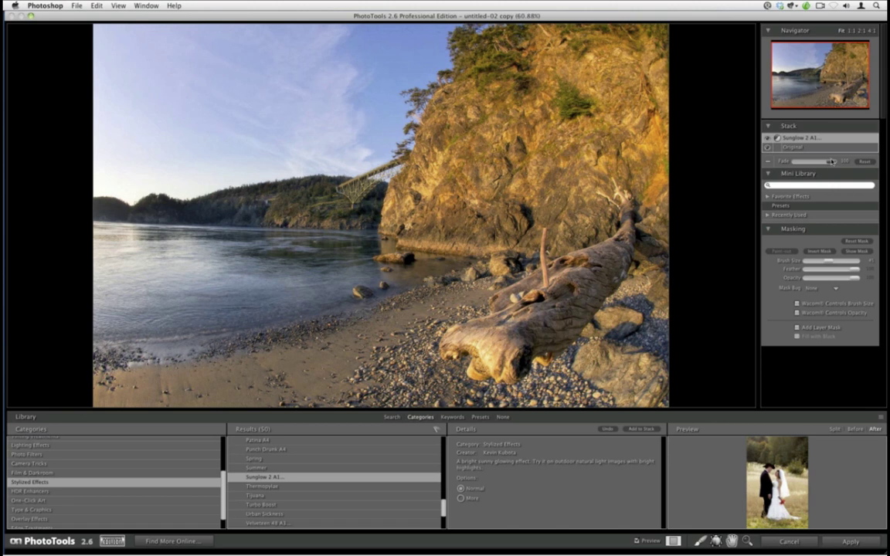
left_click_drag(831, 162, 799, 162)
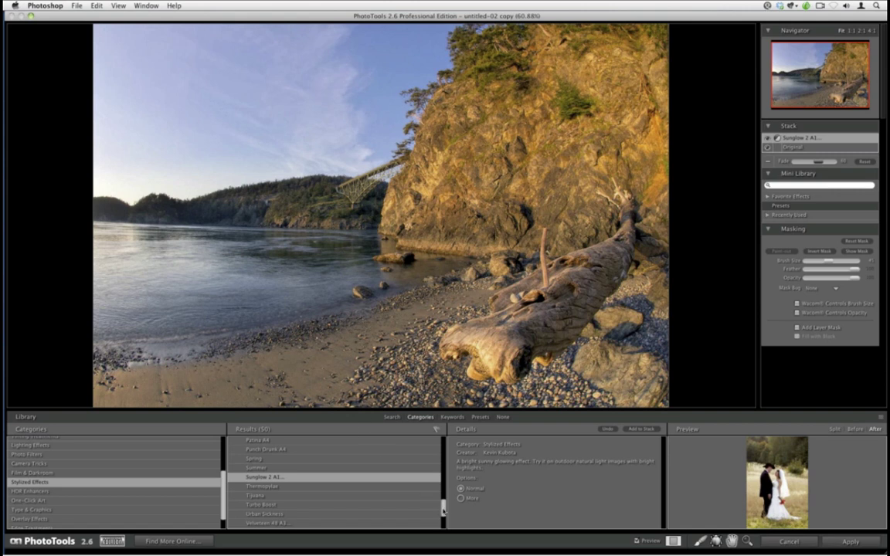
- Add the Golden Hour Enhancer effect to the stack and fade it to a low strength
left_click_drag(443, 510, 442, 478)
left_click(282, 451)
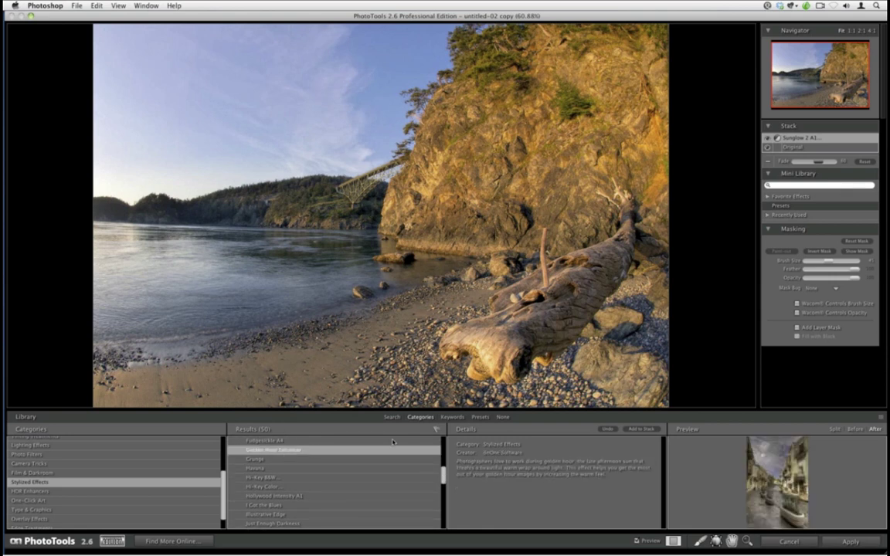
left_click(640, 429)
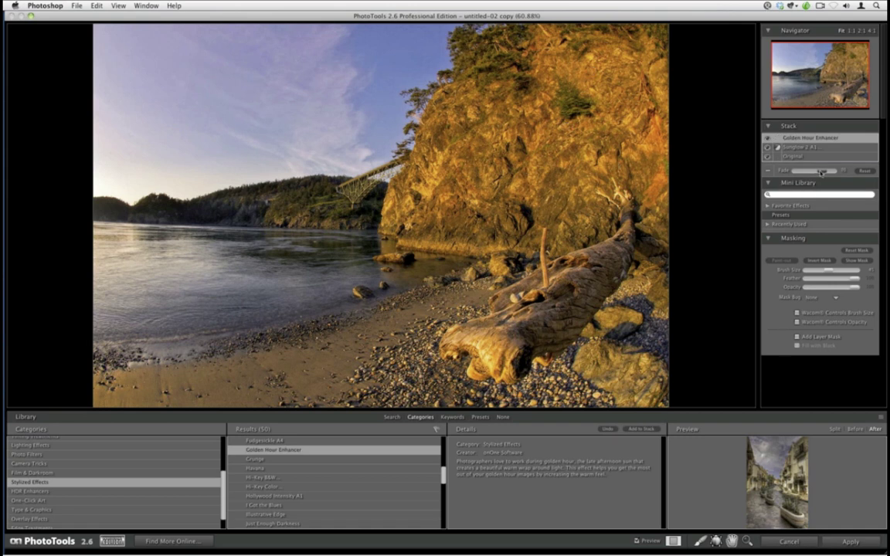
left_click_drag(821, 172, 797, 171)
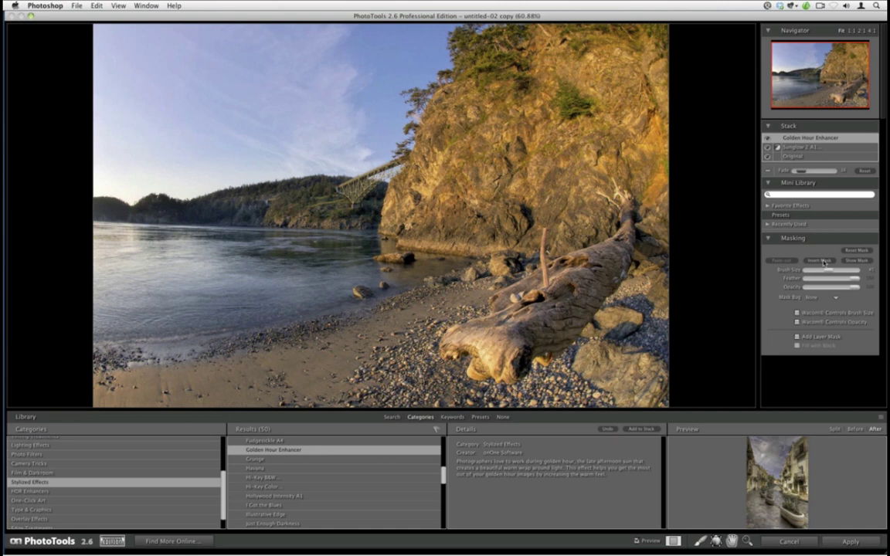
- Set the masking brush to paint in, adjust its size, and paint the Golden Hour Enhancer effect over the cliff and driftwood
left_click(700, 541)
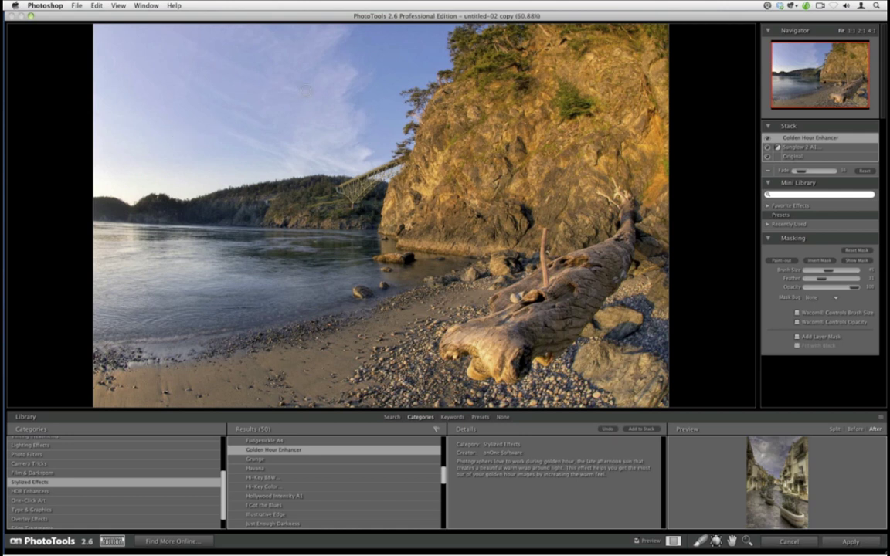
key("x")
key("bracketright")
key("bracketright")
key("bracketright")
key("bracketright")
- Try the Tint with Clean Whites effect from Tinting Treatments, adjust its fade, and remove it from the stack
scroll(198, 483, "up", 4)
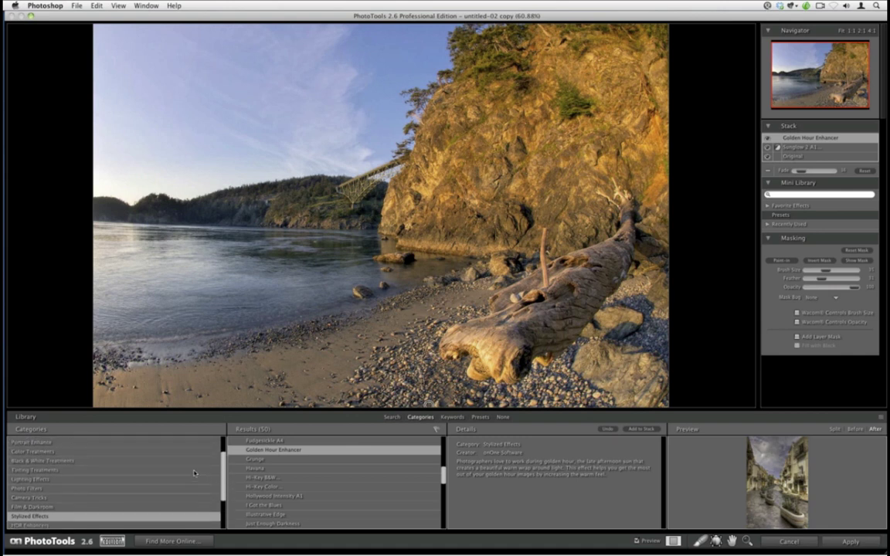
left_click(194, 471)
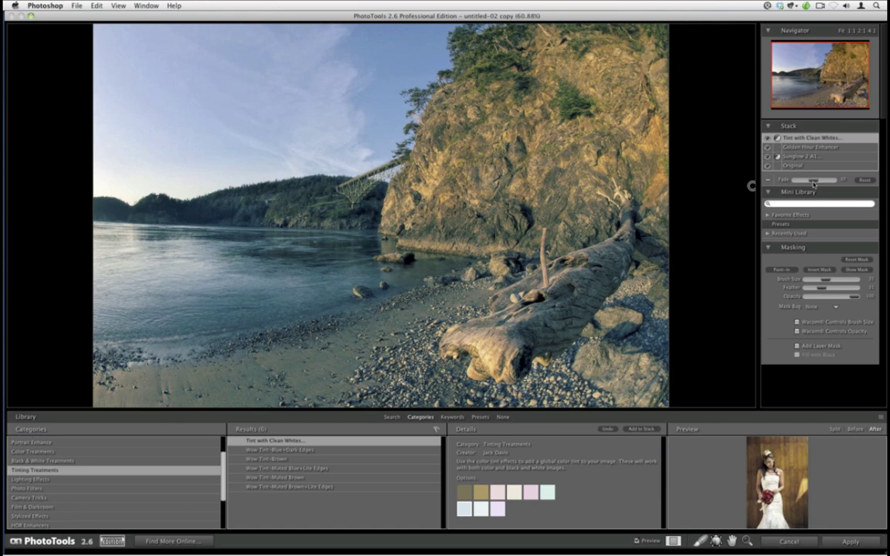
mouse_move(813, 184)
left_mouse_down()
mouse_move(800, 181)
mouse_move(819, 181)
left_mouse_up()
left_click(767, 180)
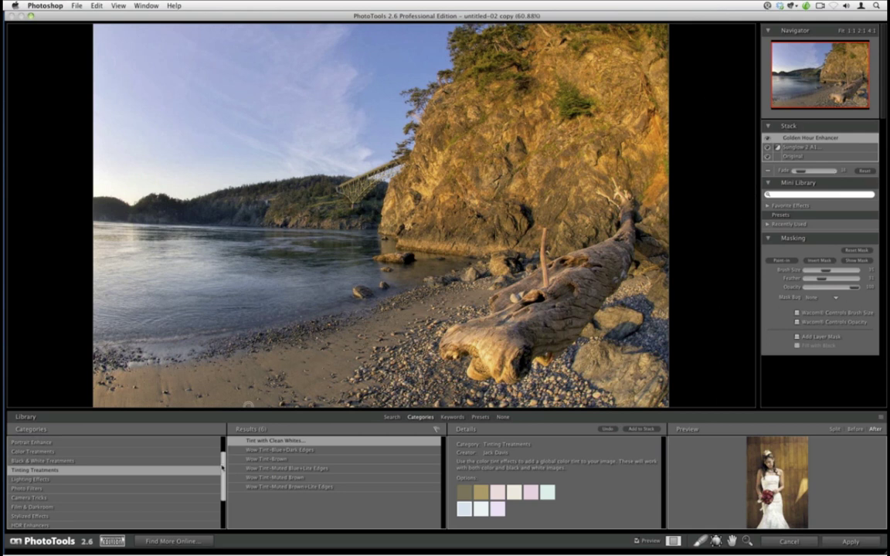
- Try the 80A Cooling effect from Photo Filters with its fade reduced, and remove it from the stack
left_click_drag(223, 467, 217, 481)
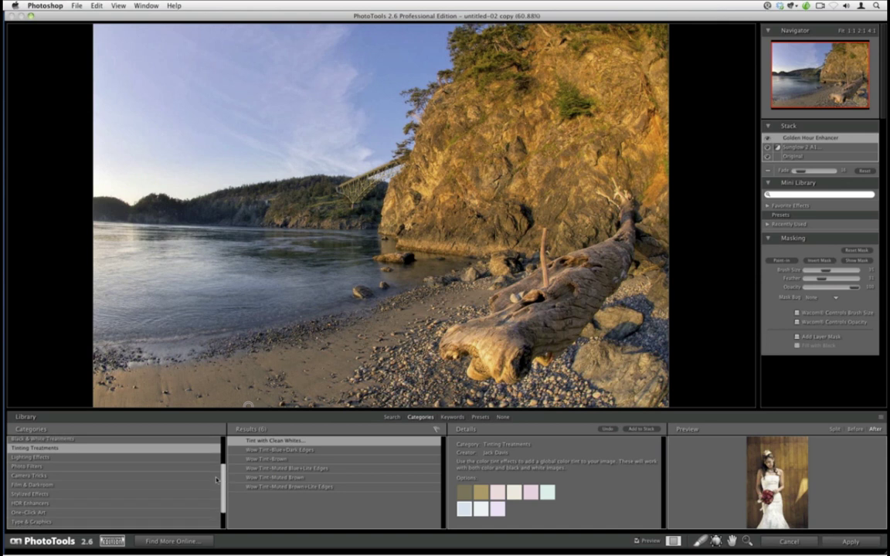
left_click(166, 469)
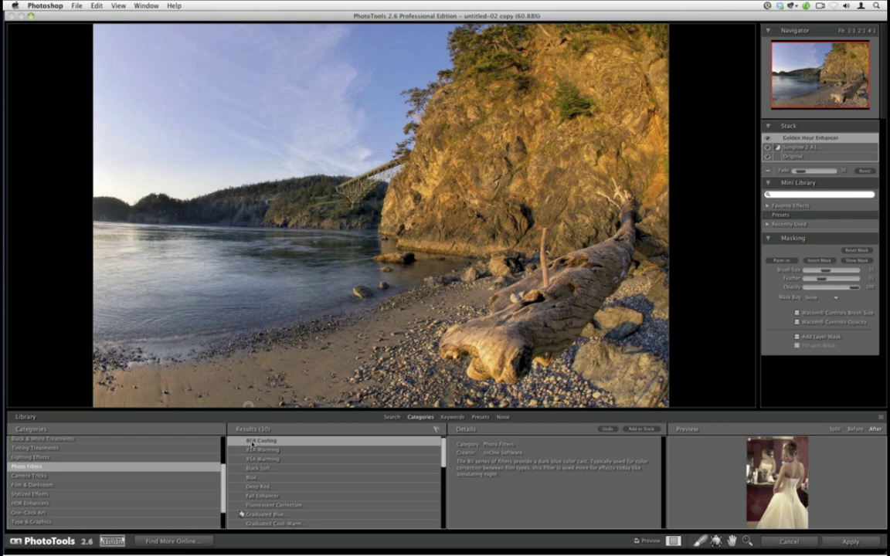
left_click(641, 429)
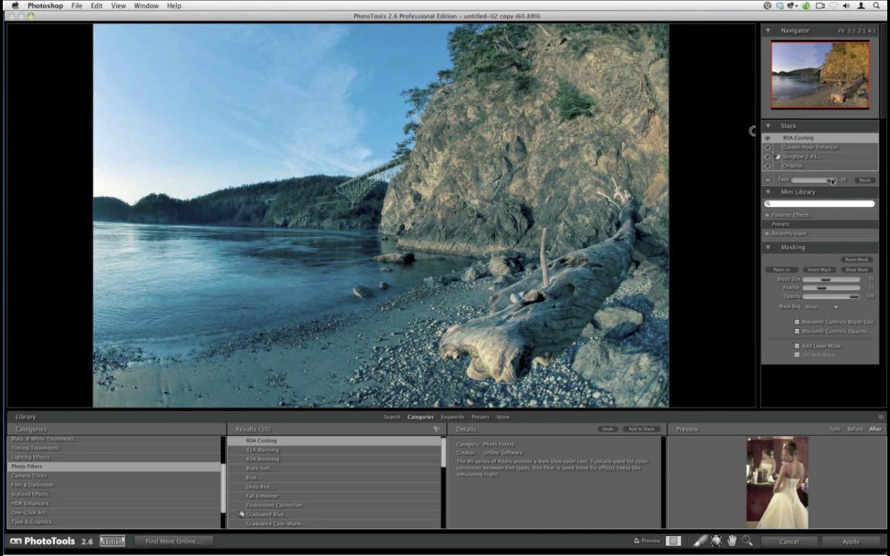
mouse_move(832, 181)
left_mouse_down()
mouse_move(854, 181)
mouse_move(825, 180)
left_mouse_up()
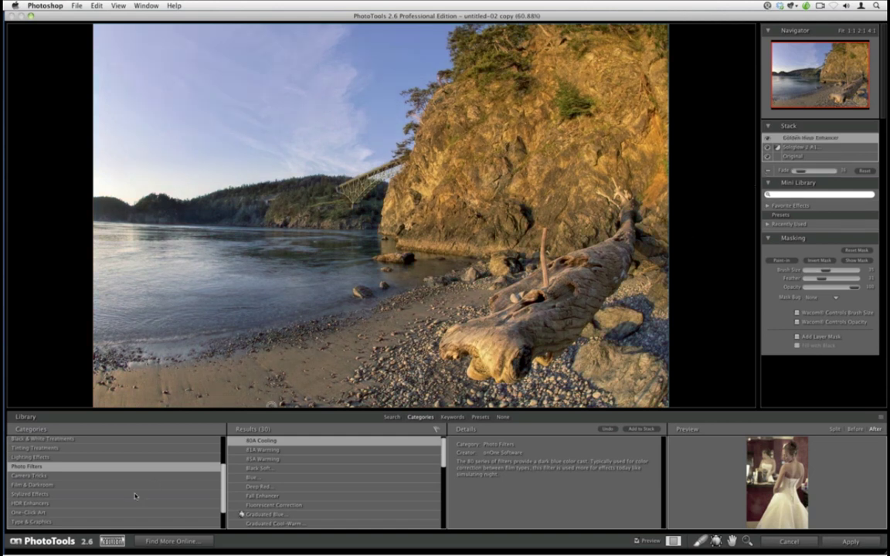
- Add the Cyberpunk effect from Stylized Effects to the stack and reduce its fade to 27
left_click(171, 495)
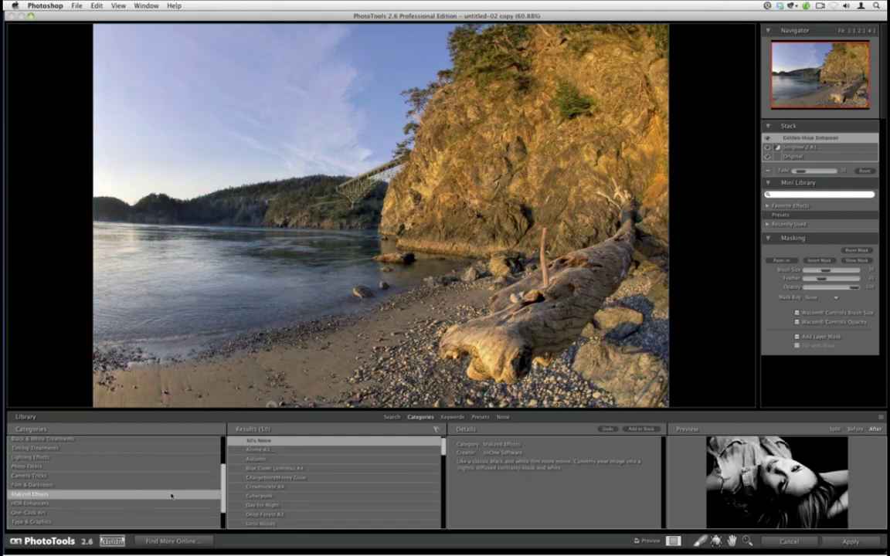
left_click(332, 494)
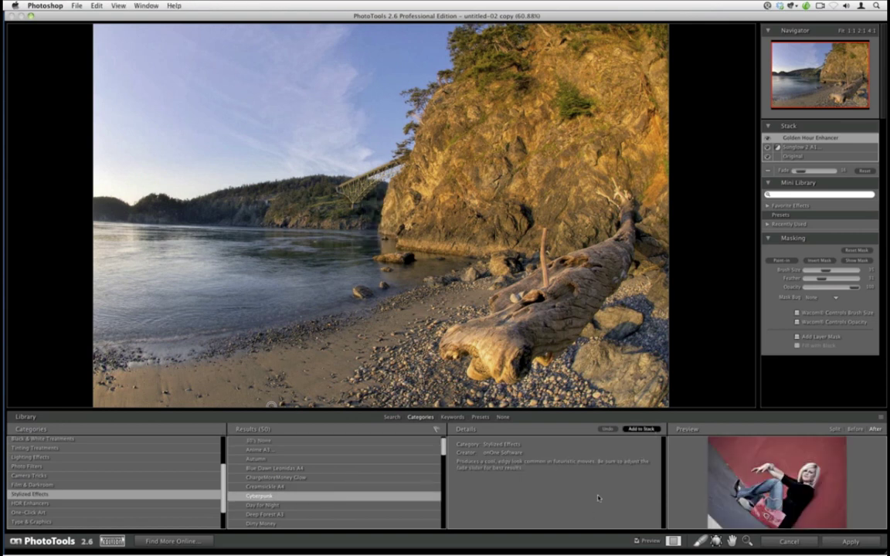
left_click(641, 429)
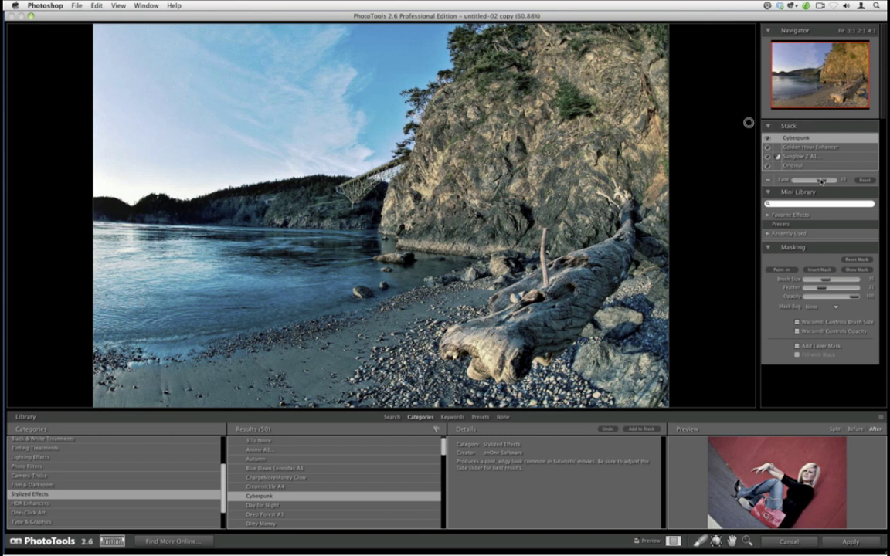
left_click_drag(821, 181, 809, 181)
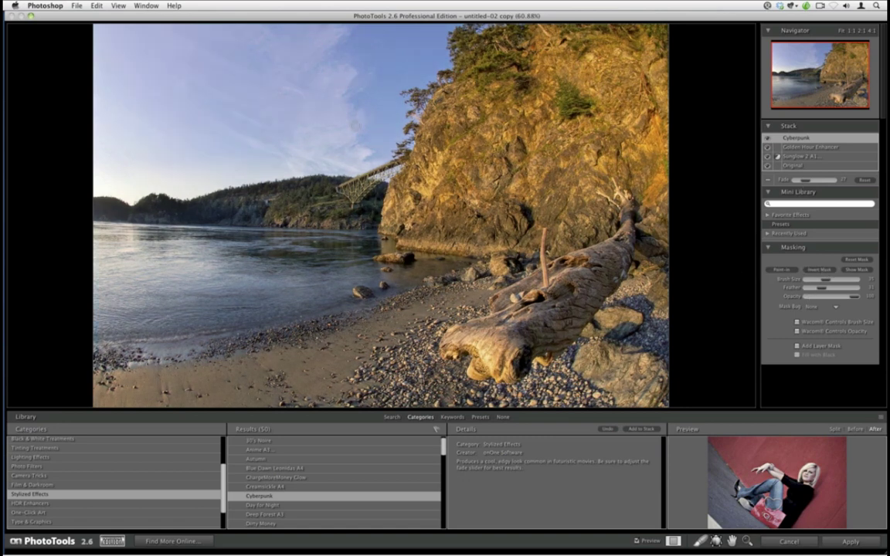
- Paint the Cyberpunk effect into the sky with an enlarged masking brush, fill the gaps in the mask view, and hide the mask
key("bracketright")
mouse_move(382, 52)
left_mouse_down()
mouse_move(442, 23)
mouse_move(400, 57)
mouse_move(408, 89)
mouse_move(385, 141)
mouse_move(352, 145)
left_mouse_up()
left_click(856, 271)
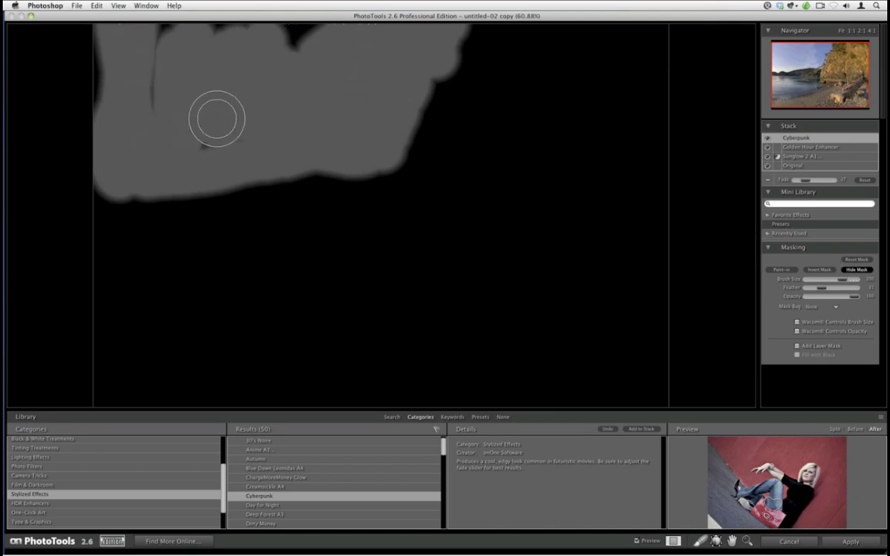
mouse_move(215, 53)
left_mouse_down()
mouse_move(284, 32)
mouse_move(289, 46)
mouse_move(311, 36)
mouse_move(148, 45)
mouse_move(143, 131)
mouse_move(246, 129)
mouse_move(156, 128)
mouse_move(108, 100)
mouse_move(103, 14)
left_mouse_up()
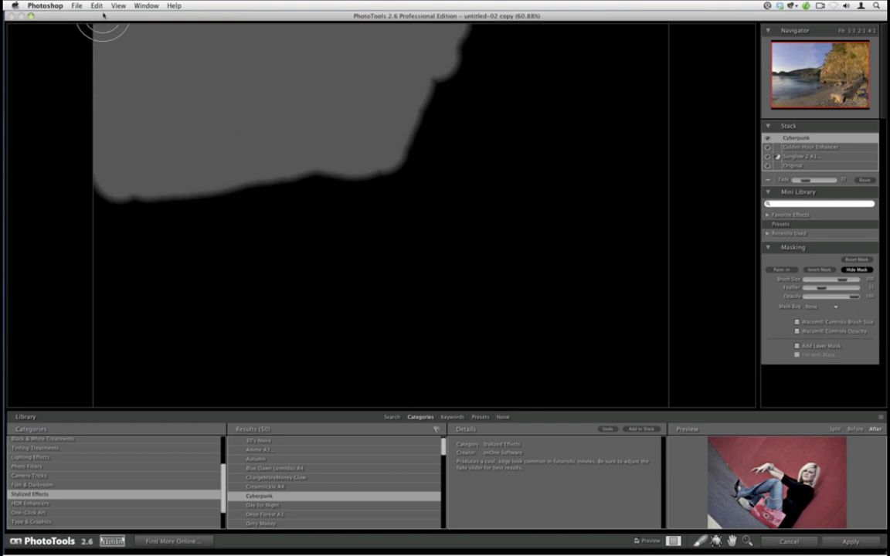
left_click(853, 270)
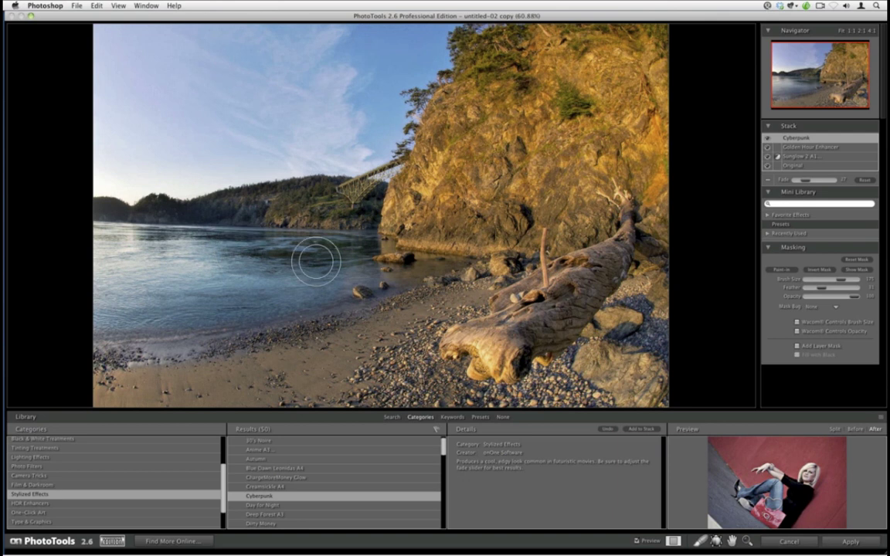
- Reduce the masking brush size and paint the Cyberpunk effect into the water along the shoreline
key("bracketleft")
key("bracketleft")
key("bracketleft")
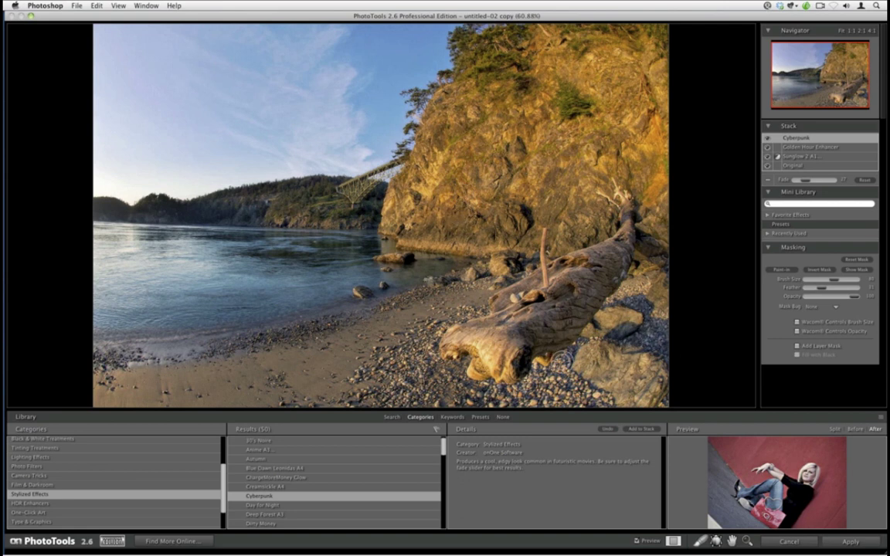
- Add the Just Enough Darkness effect from Stylized Effects to the stack and set its fade to 44
scroll(444, 447, "down", 5)
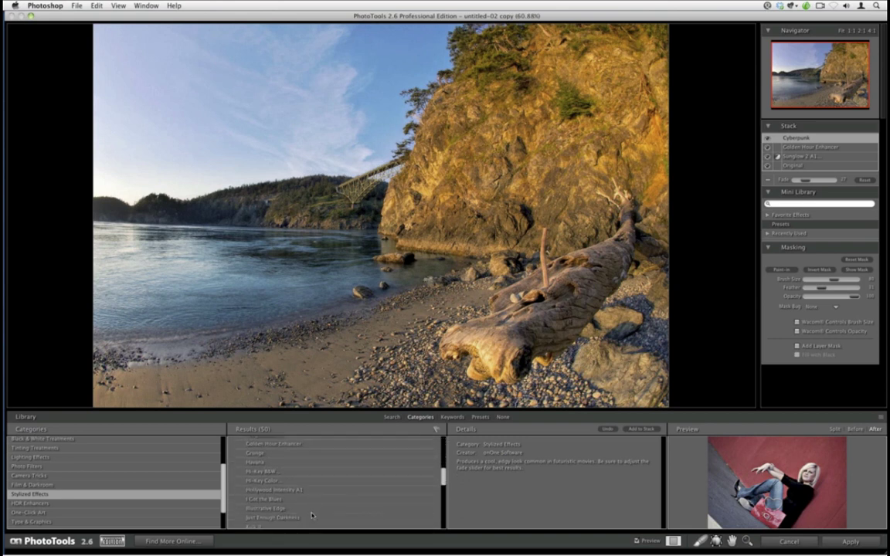
left_click(313, 516)
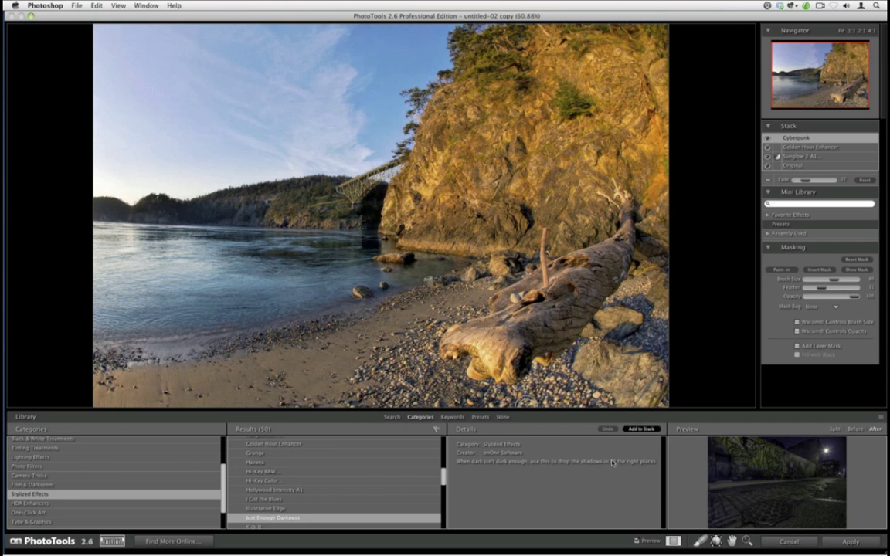
left_click(641, 429)
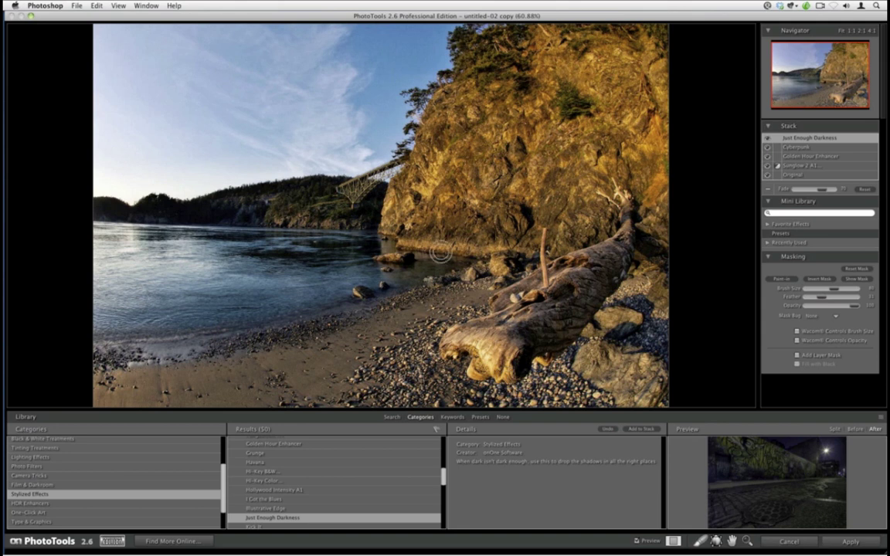
left_click(800, 190)
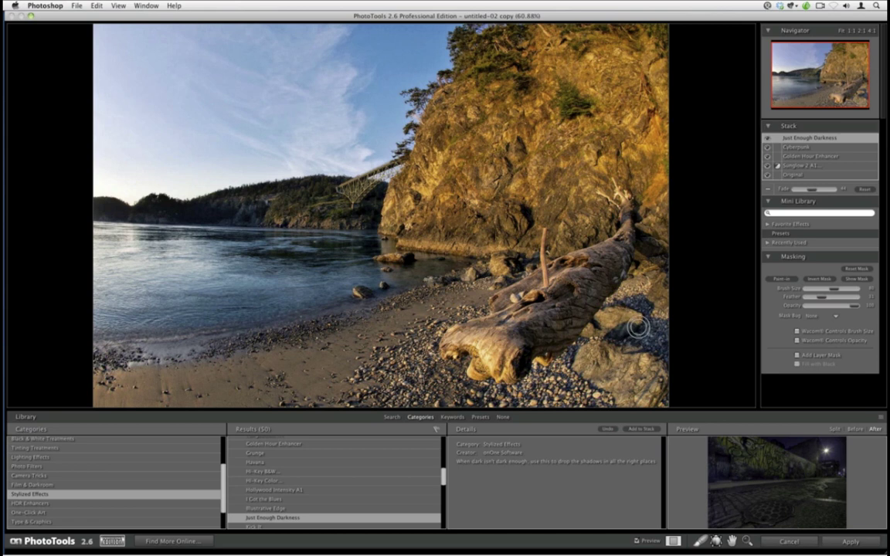
- Invert the Just Enough Darkness mask and paint the effect into the shadows of the cliff and driftwood with a smaller brush
left_click(810, 280)
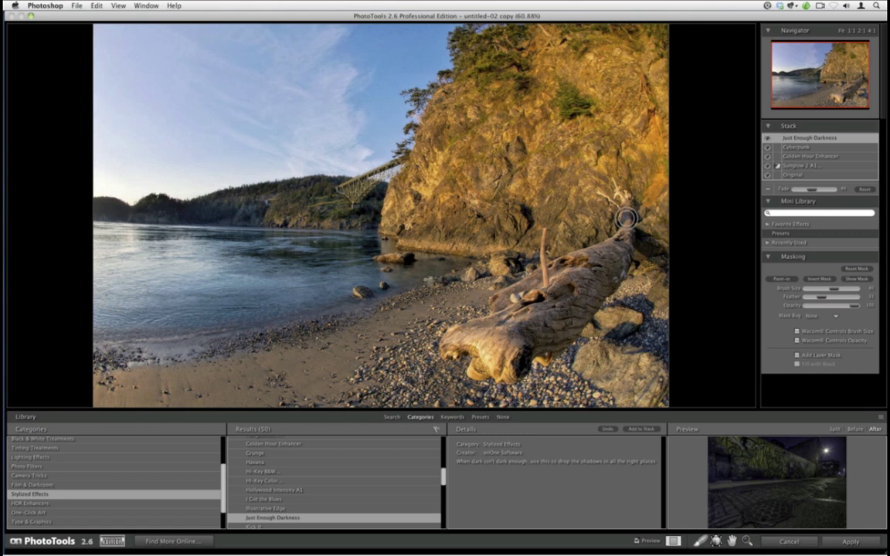
key("bracketleft")
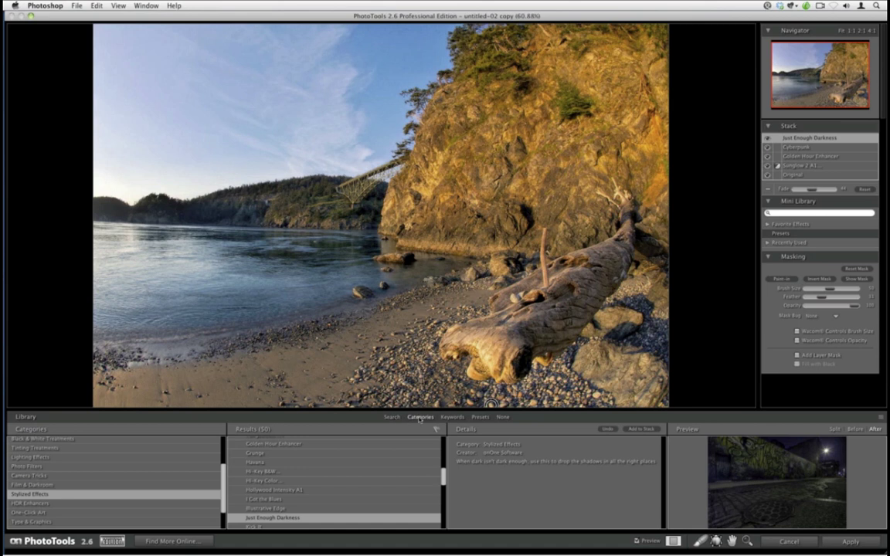
- Hide the effects library and fit the whole image to the enlarged preview area
left_click(502, 417)
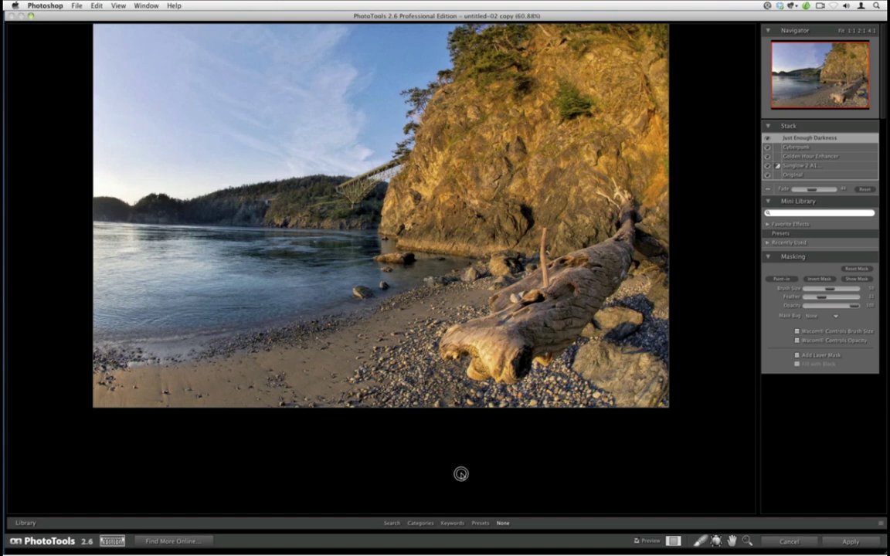
key("super+0")
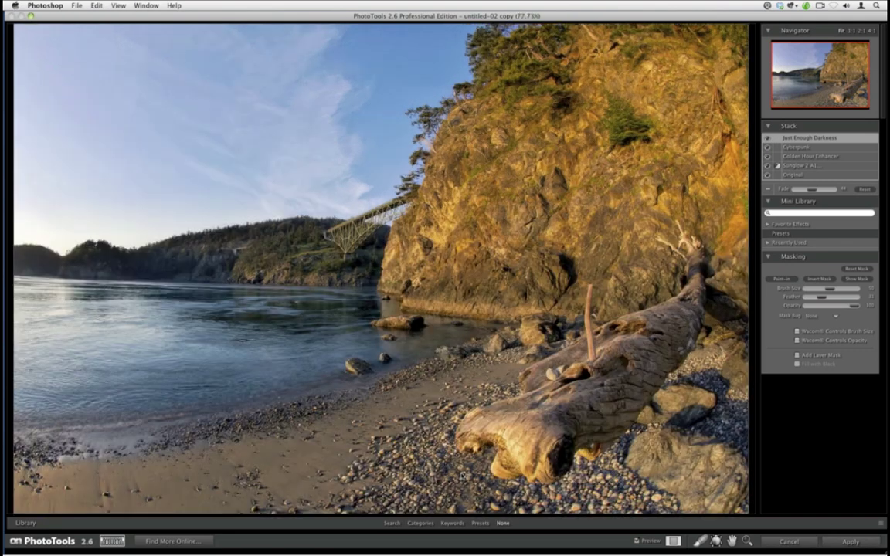
left_click(145, 6)
mouse_move(92, 5)
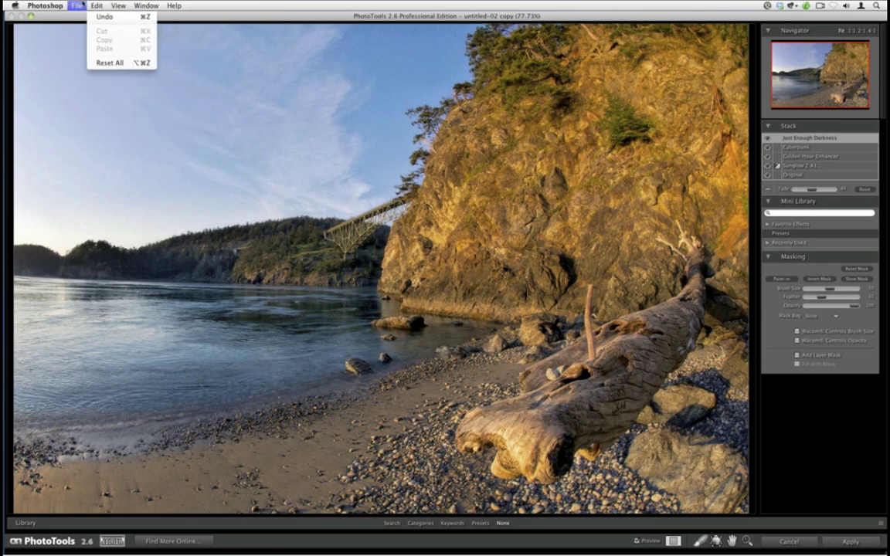
mouse_move(120, 5)
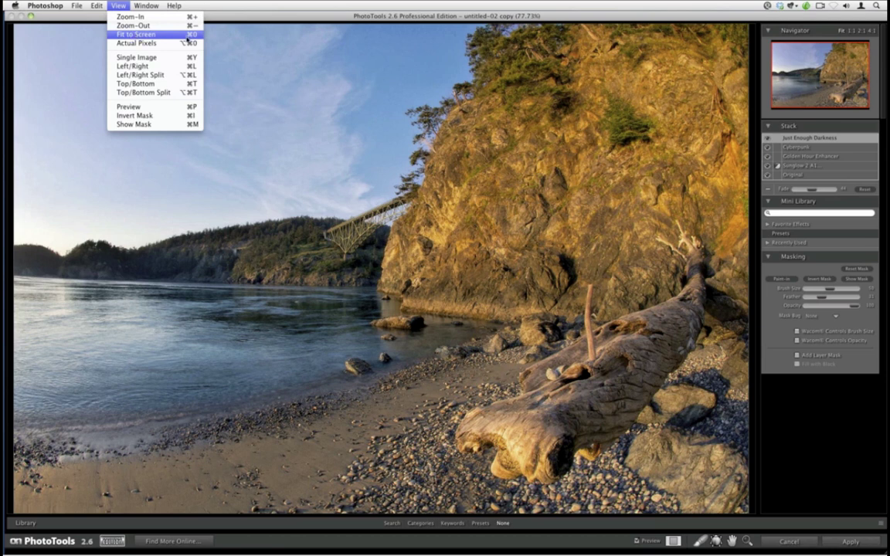
left_click(221, 39)
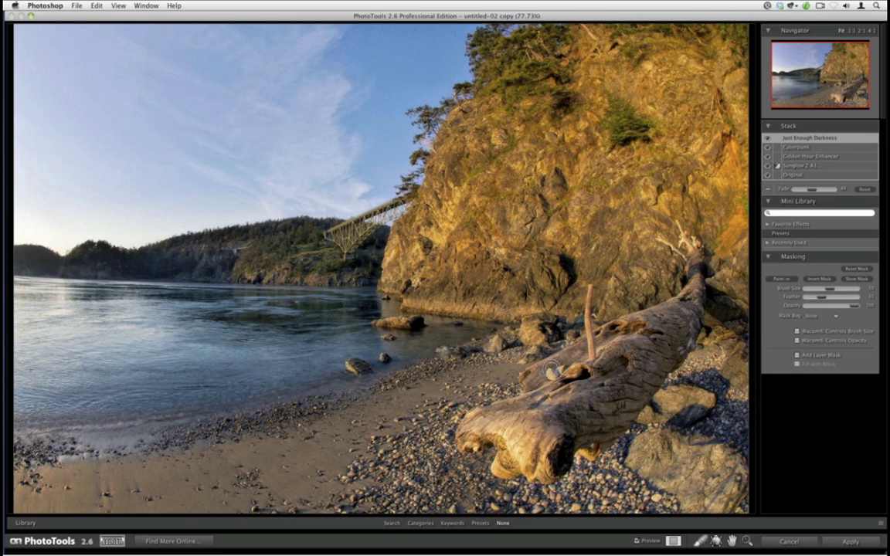
- Compare the photo with the effects preview off and on, and apply the PhotoTools effect stack
left_click(637, 541)
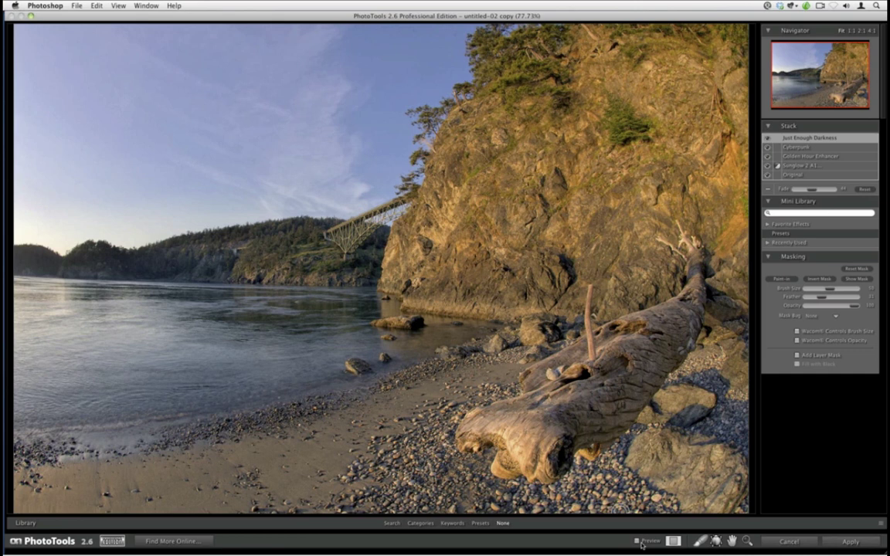
left_click(638, 542)
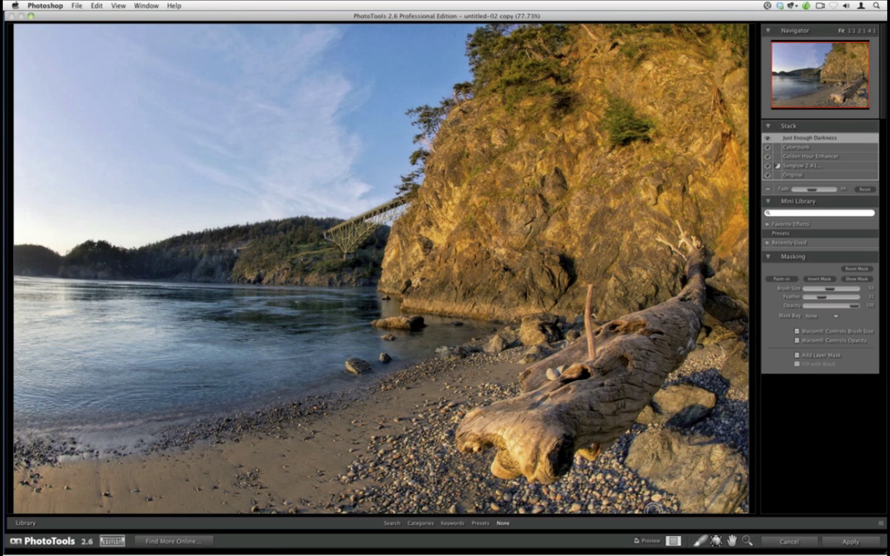
left_click(839, 547)
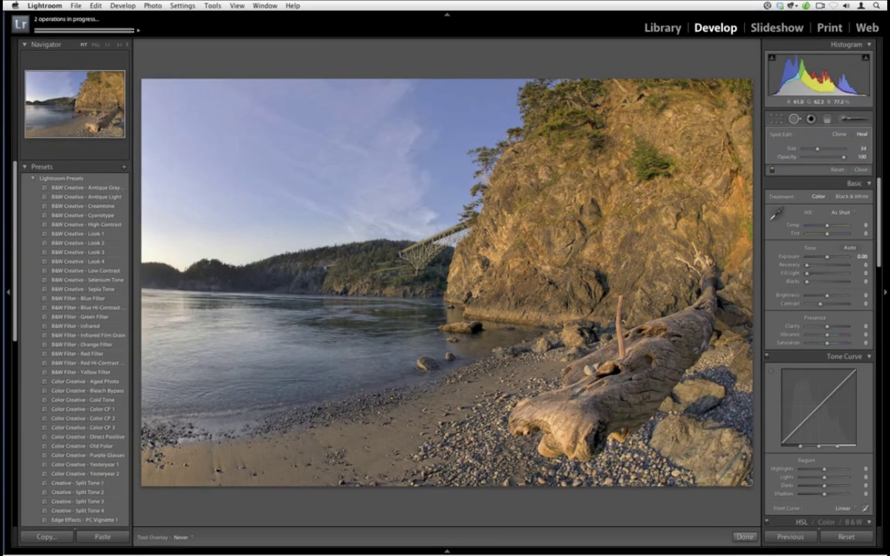
- Return to the Lightroom Library and view untitled-02.PSD and the processed untitled-02.tif at full size, ending on the TIFF
key("e")
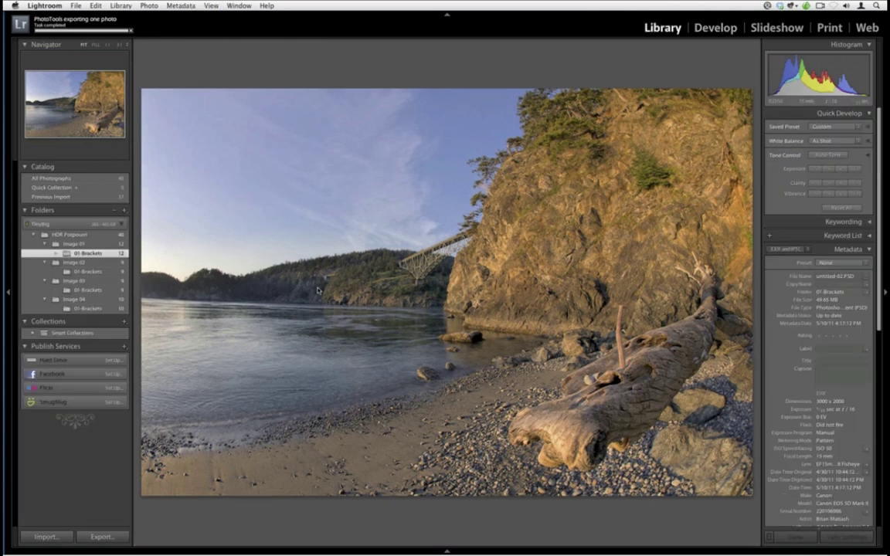
key("g")
left_click(315, 299)
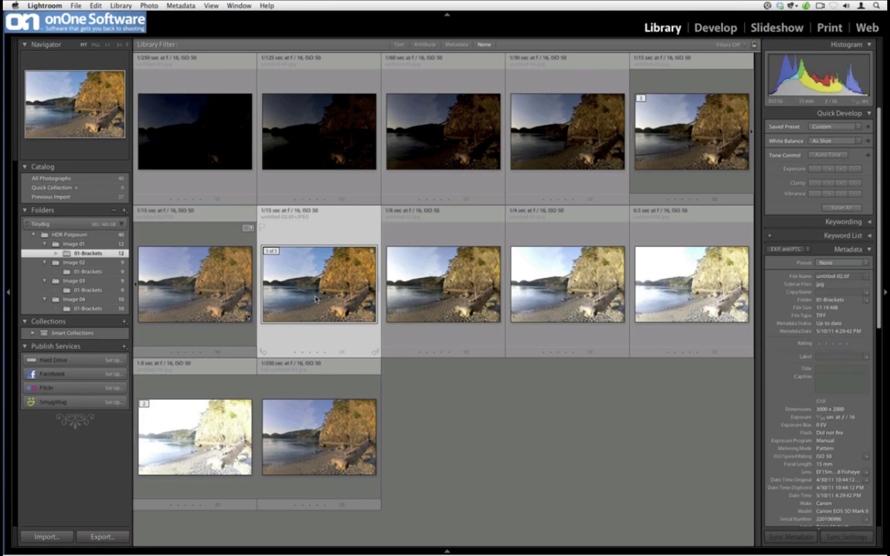
double_click(315, 300)
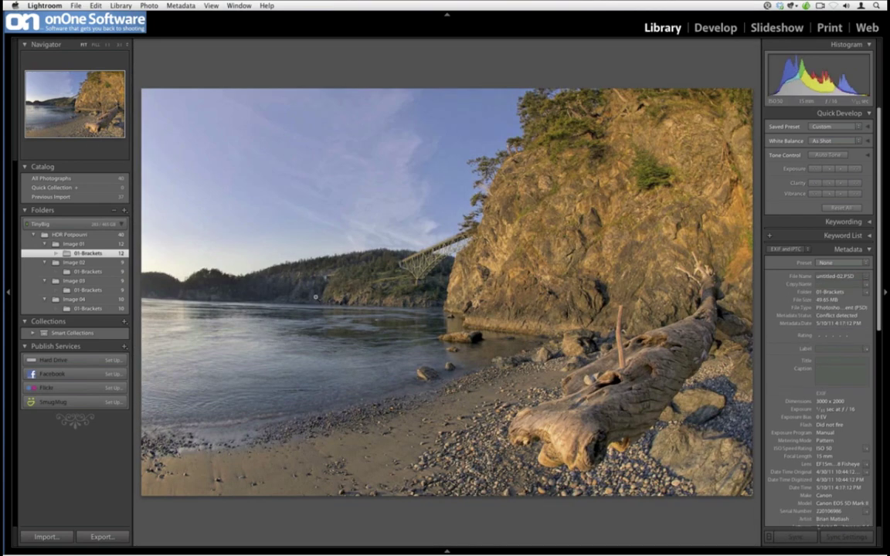
key("Right")
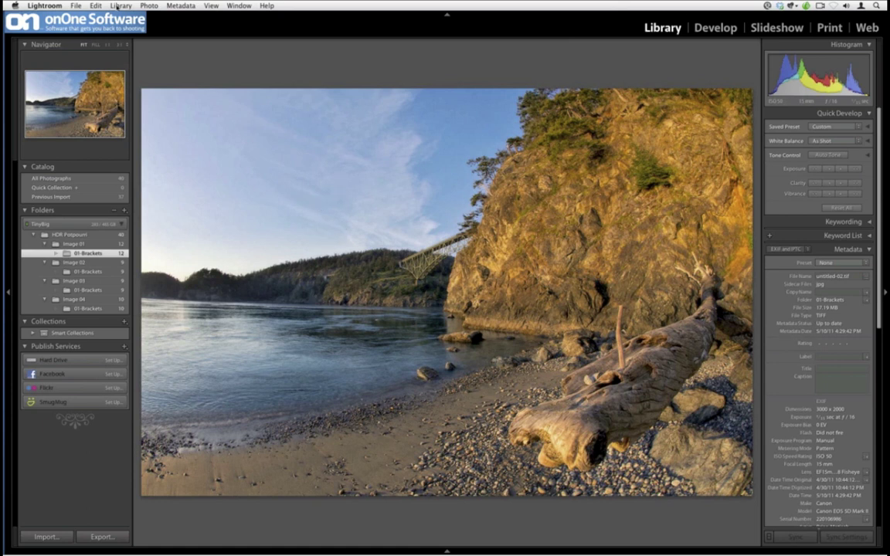
- Launch the FocalPoint 2 plug-in on the processed TIFF and move its options window lower over the photo
left_click(75, 6)
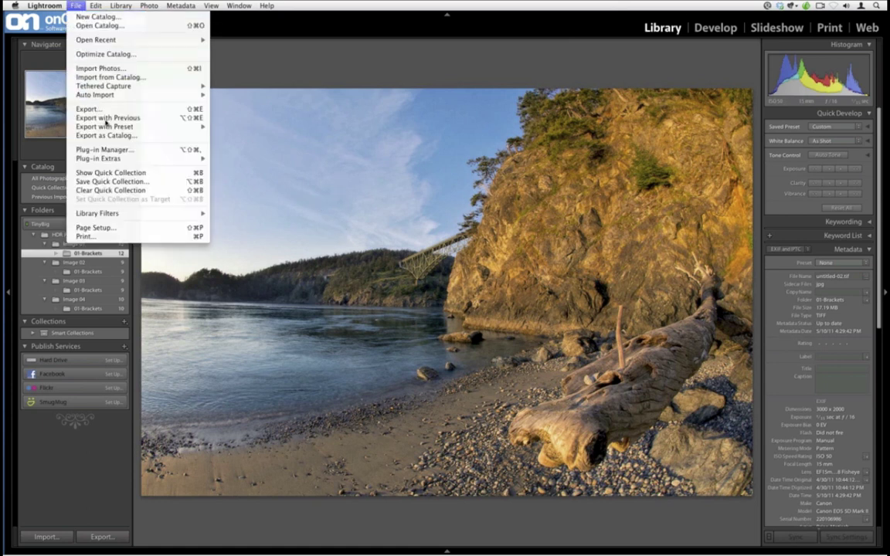
mouse_move(116, 158)
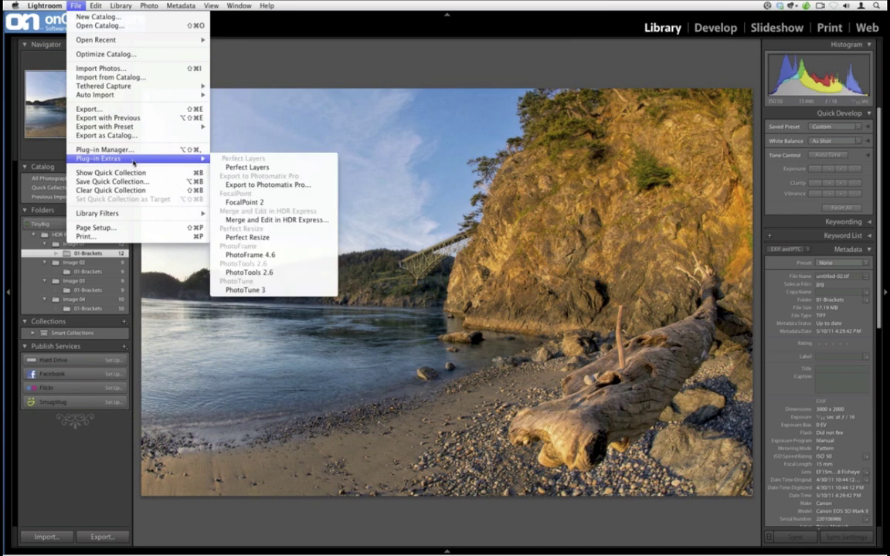
left_click(228, 201)
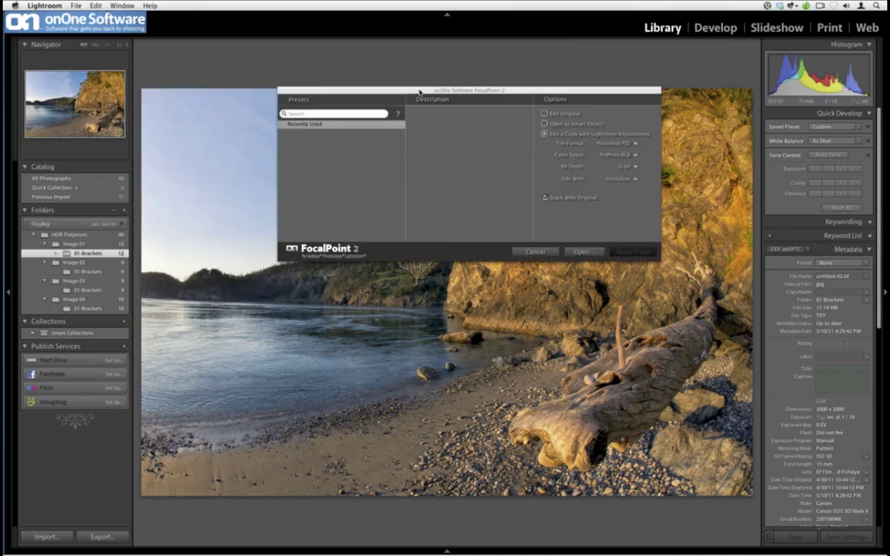
left_click_drag(419, 92, 380, 271)
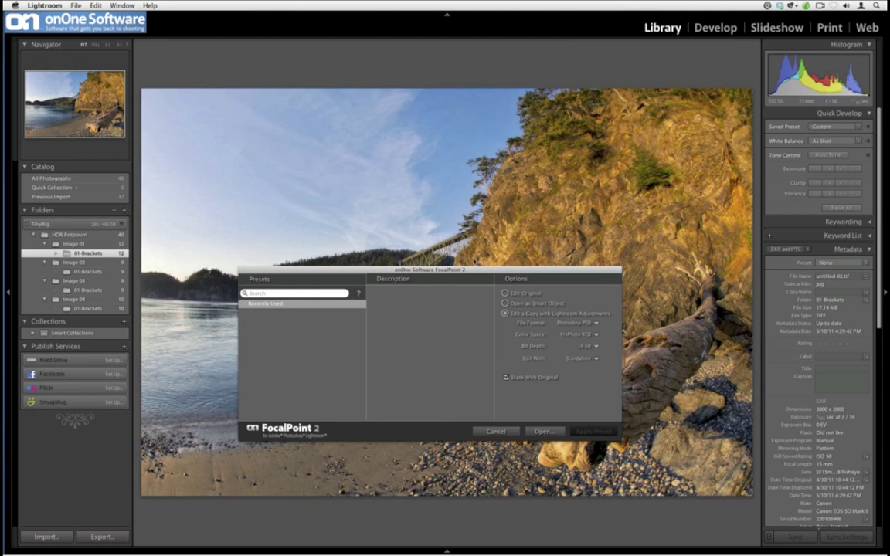
- Set the FocalPoint copy to TIFF format and 8 bit depth, keep standalone editing, and open the photo
left_click(572, 323)
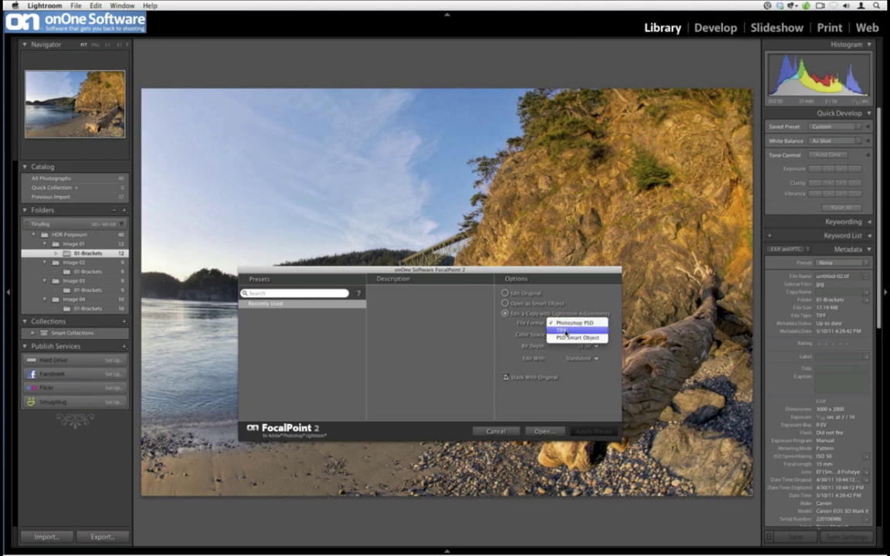
left_click(560, 330)
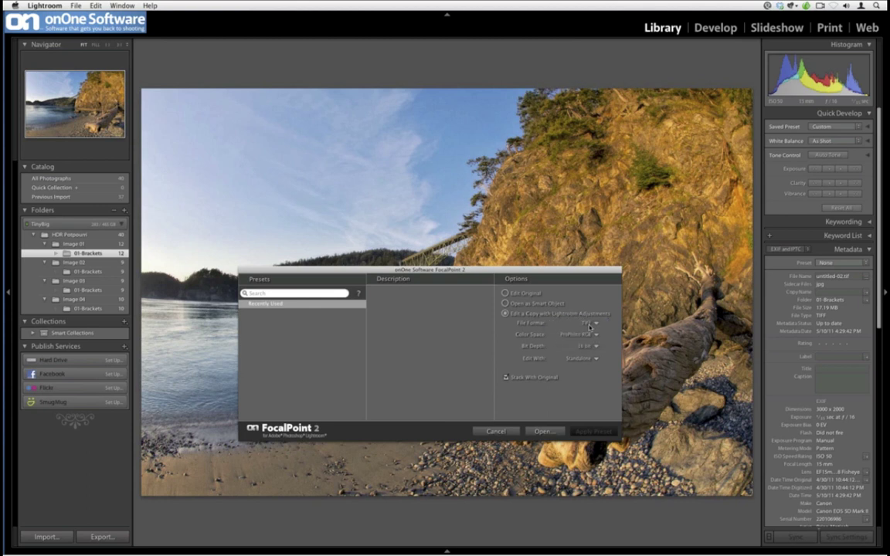
left_click(592, 323)
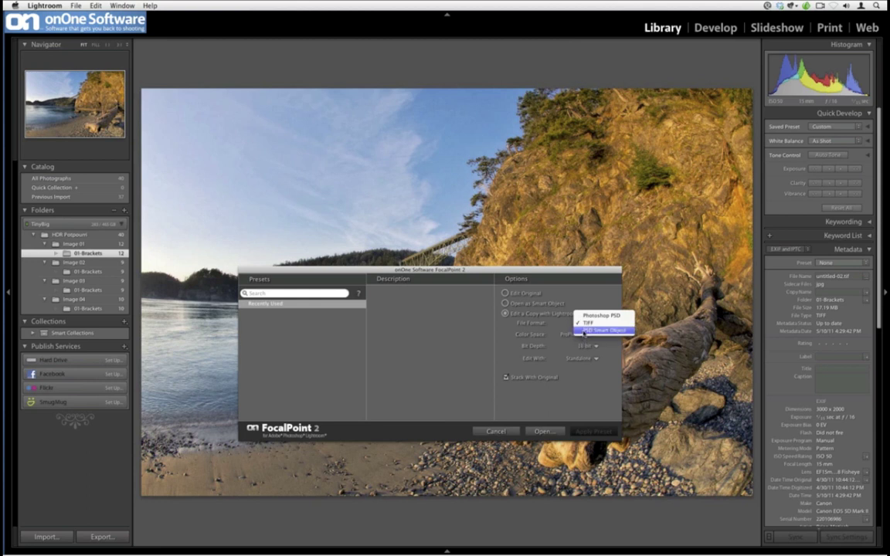
left_click(498, 346)
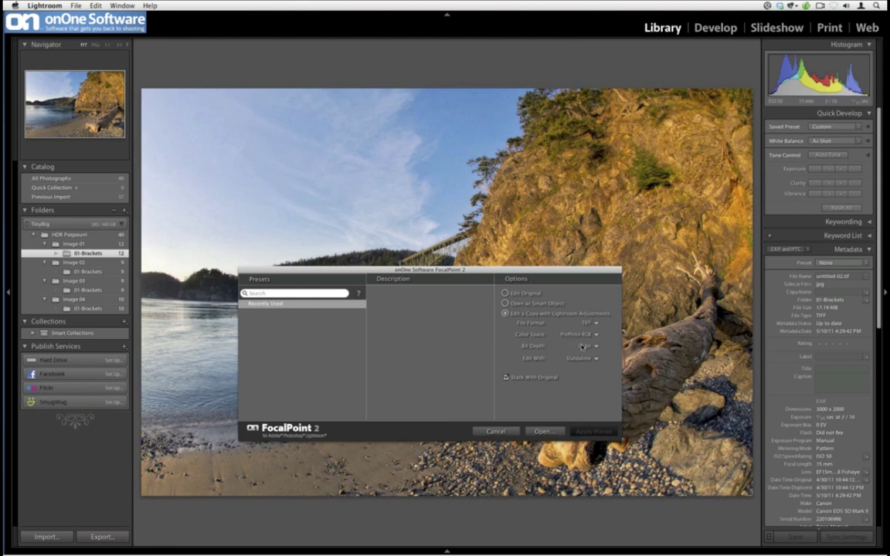
left_click(583, 345)
left_click(583, 339)
left_click(589, 359)
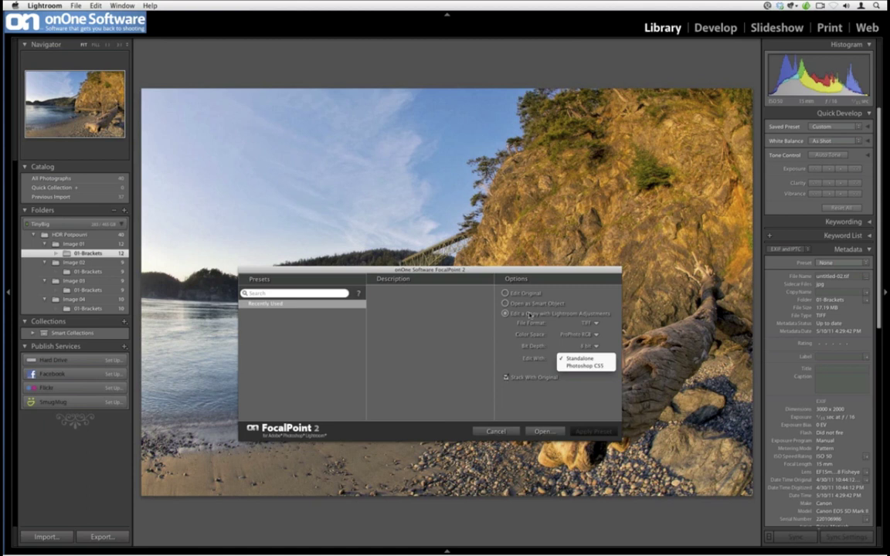
left_click(545, 431)
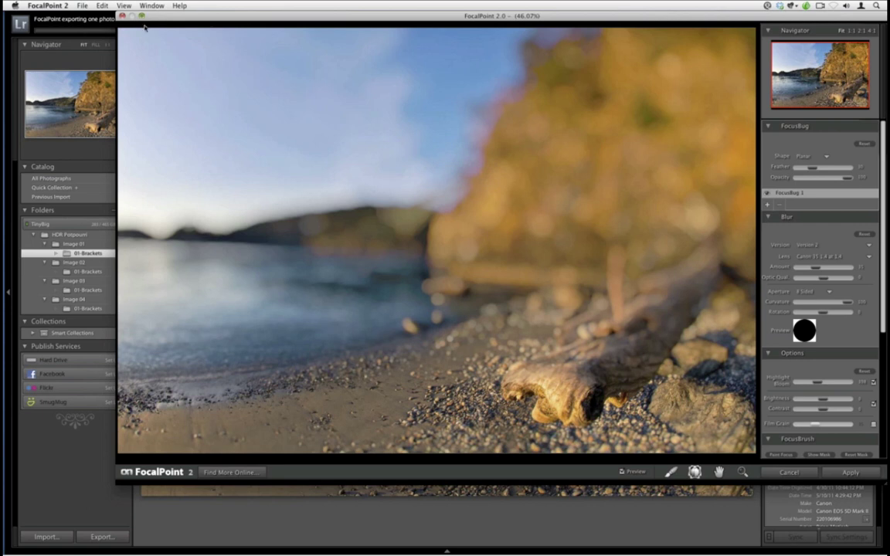
- Maximize the FocalPoint window and reset all focus and blur settings
left_click(142, 15)
left_click(101, 5)
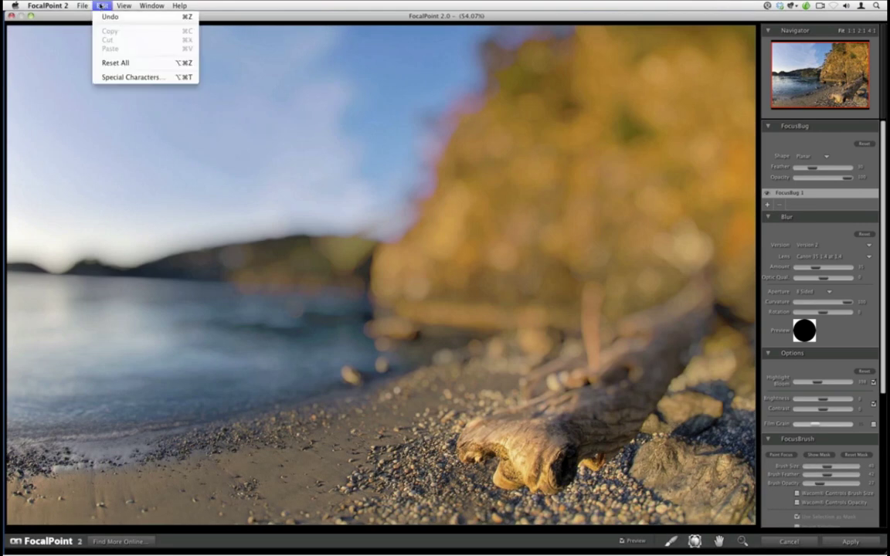
left_click(114, 64)
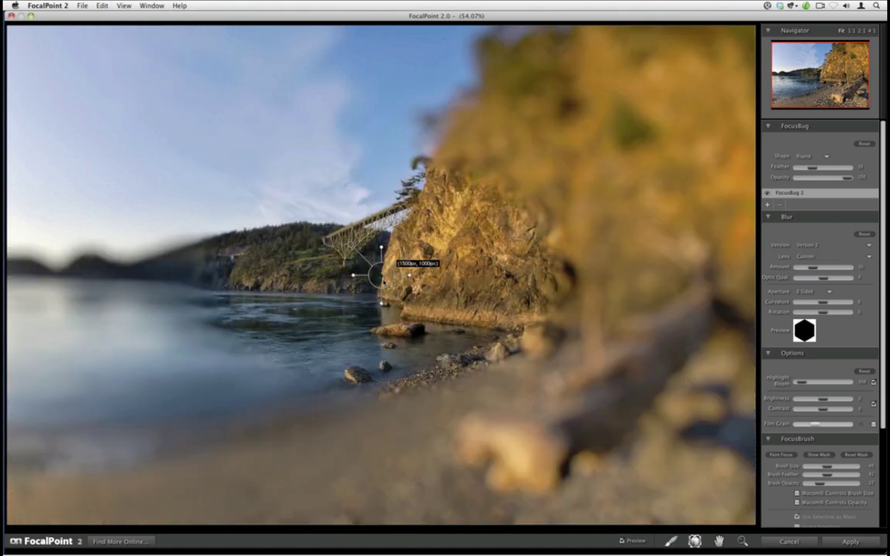
- Move the round FocusBug onto the bridge beside the cliff, and shrink and tilt its sharp area around the bridge
left_click_drag(378, 275, 400, 261)
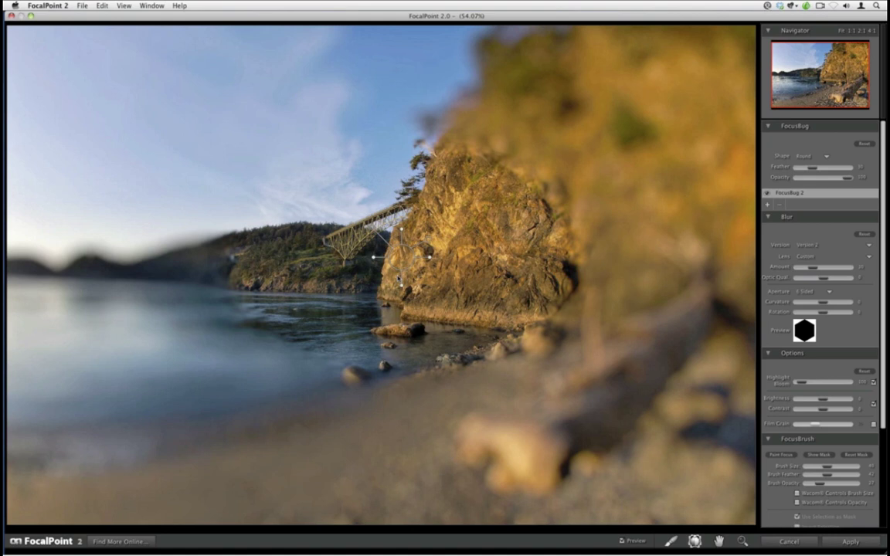
left_click_drag(400, 261, 396, 245)
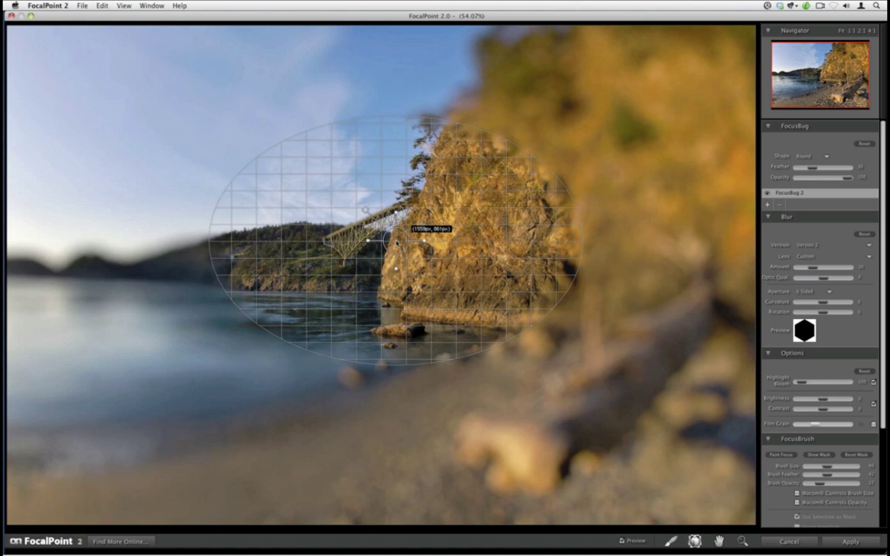
left_click_drag(397, 244, 396, 245)
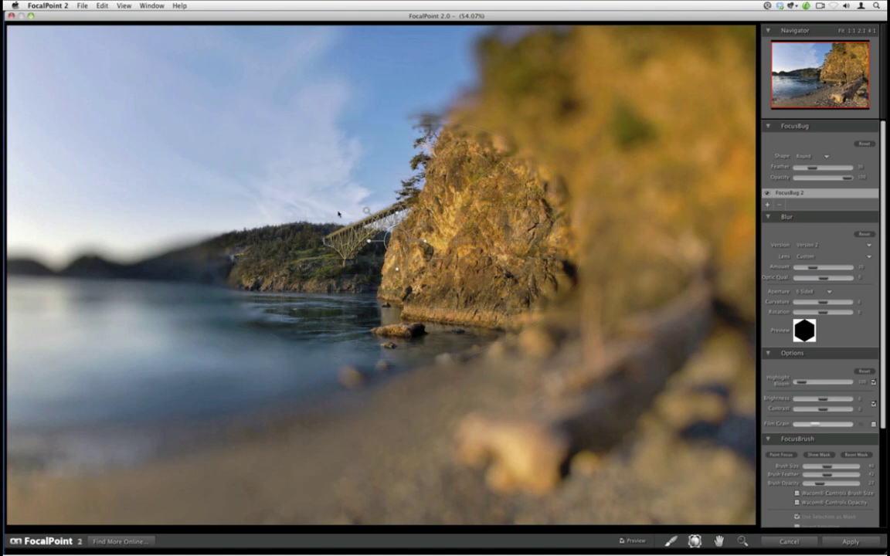
mouse_move(425, 242)
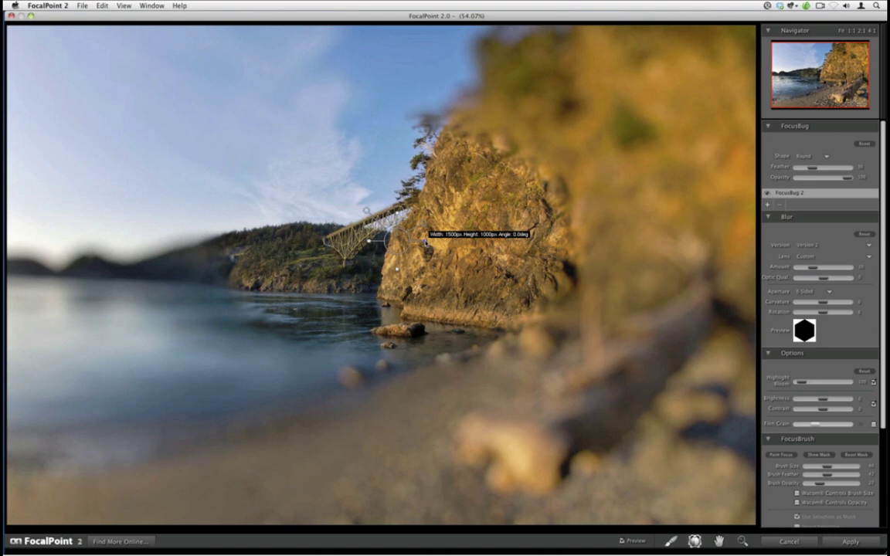
left_click_drag(425, 242, 381, 236)
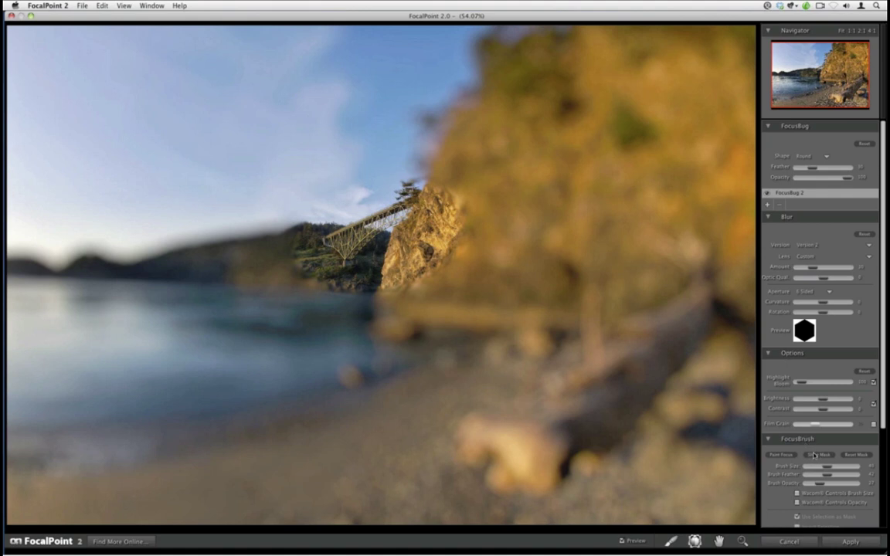
- Display the focus mask, reduce the FocusBug feather to 0, and hide the mask to check the hard edge
left_click(815, 456)
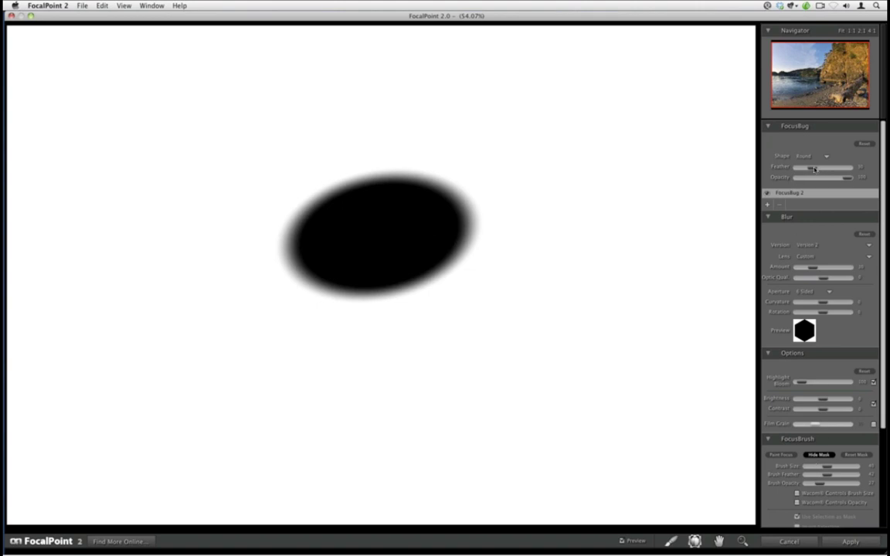
left_click_drag(818, 171, 797, 169)
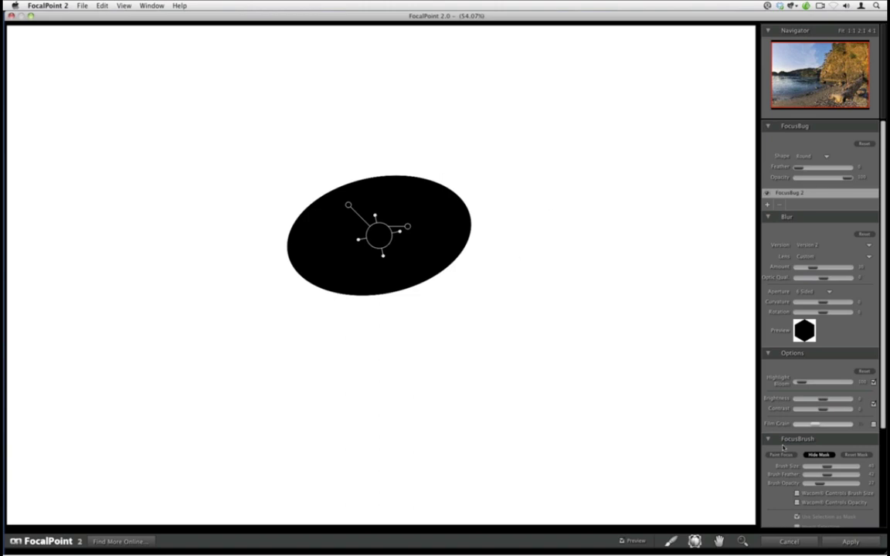
left_click(819, 457)
left_click(818, 457)
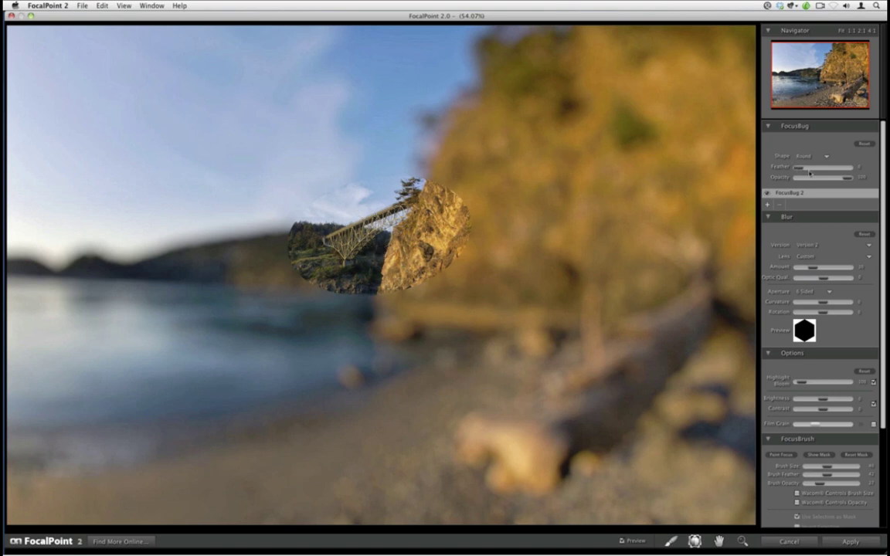
- Raise the FocusBug feather to 100 and check the softened edge in the mask view before hiding it
left_click_drag(809, 171, 884, 196)
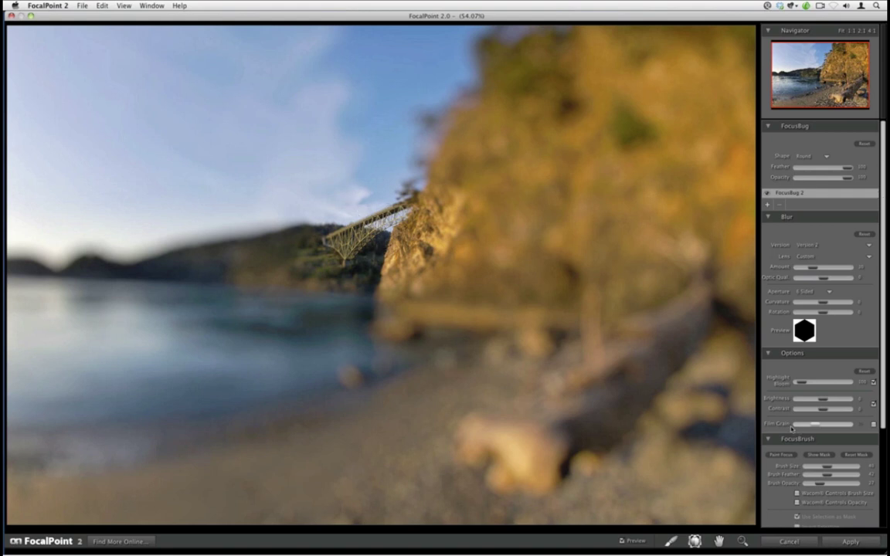
left_click(817, 454)
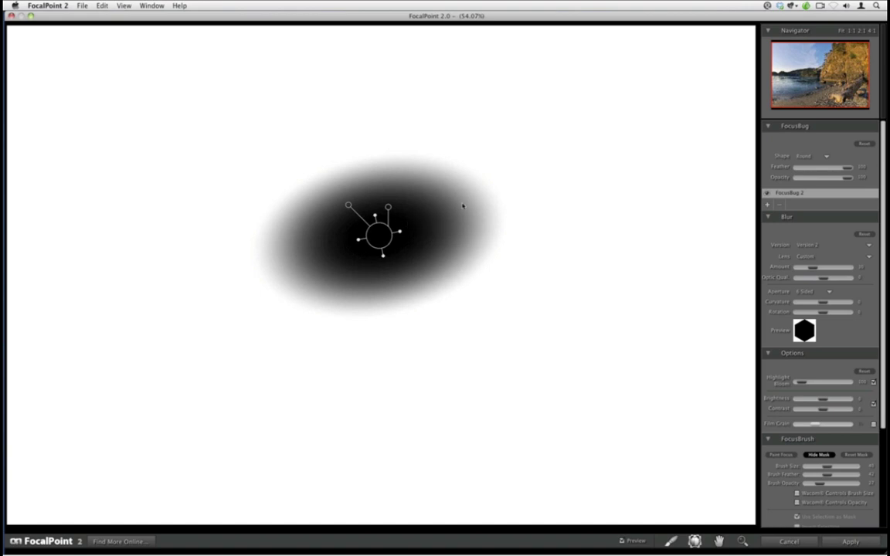
left_click(821, 456)
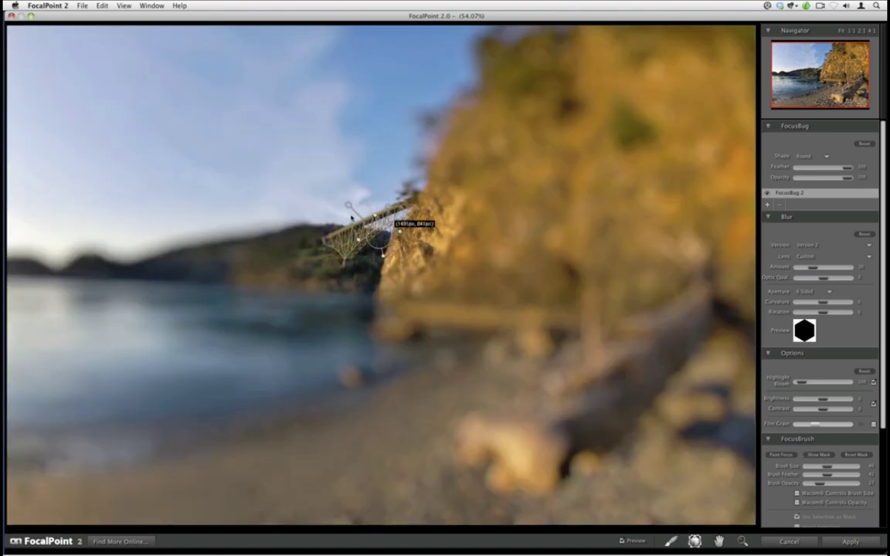
- Fine-tune the FocusBug around the bridge, try a much heavier blur, and reduce the blur Amount to a very slight softening
mouse_move(351, 218)
left_mouse_down()
mouse_move(344, 220)
mouse_move(349, 213)
left_mouse_up()
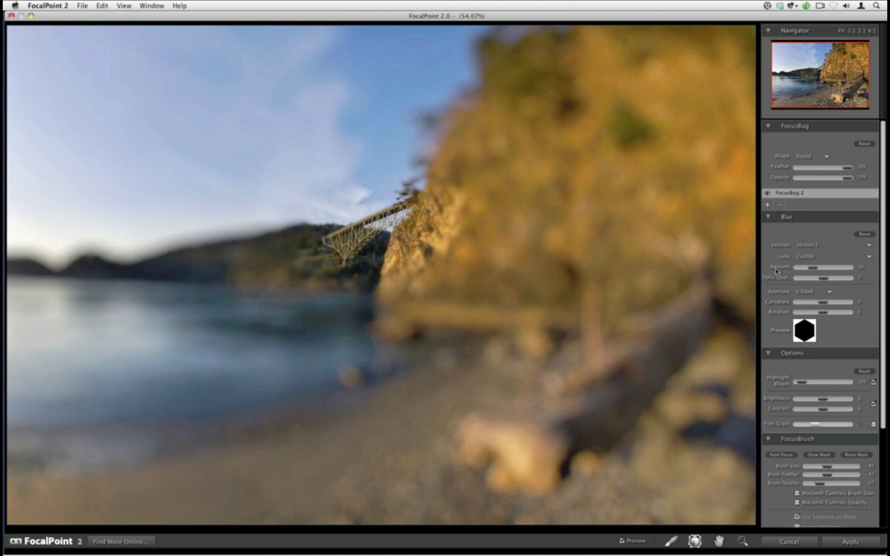
left_click(834, 268)
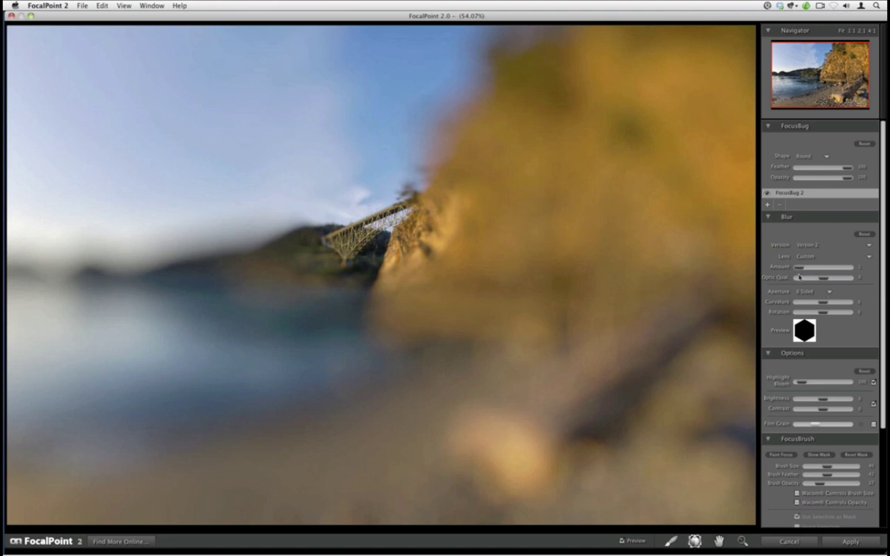
left_click(800, 267)
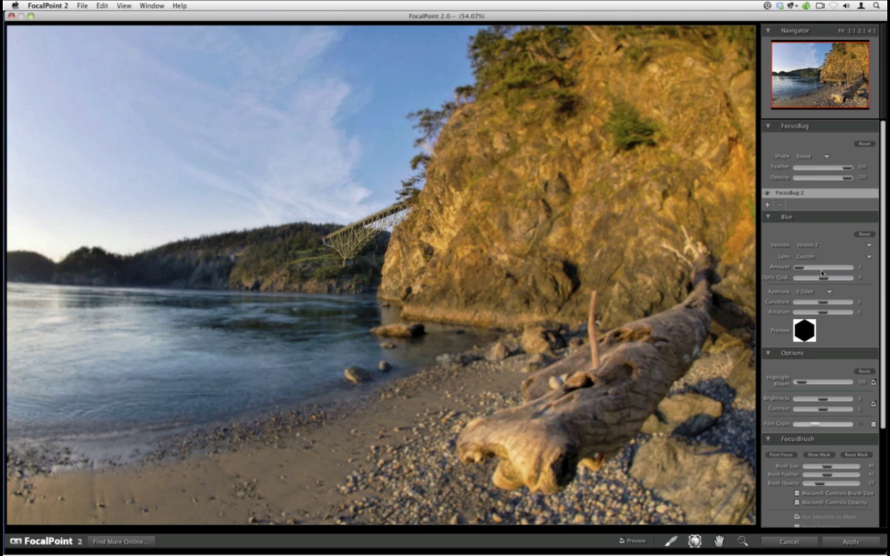
mouse_move(334, 274)
mouse_move(378, 232)
left_click(860, 267)
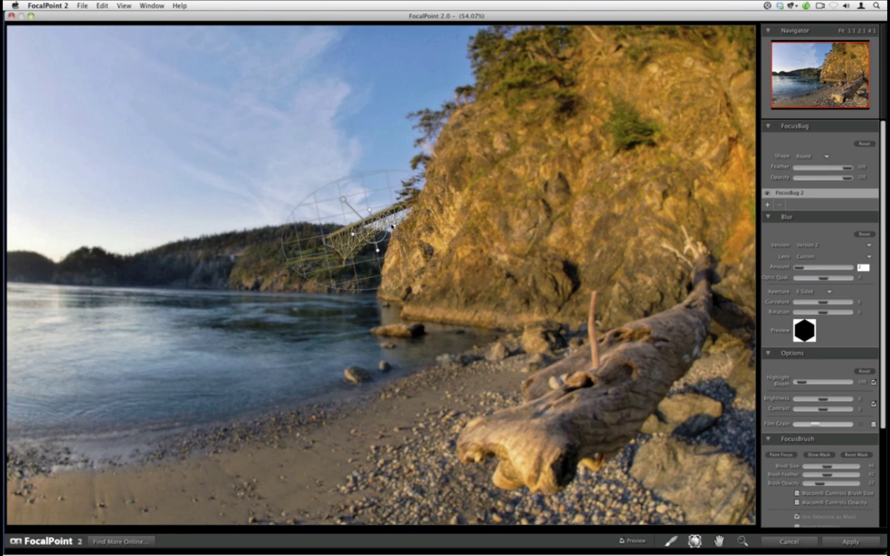
left_click_drag(388, 224, 340, 228)
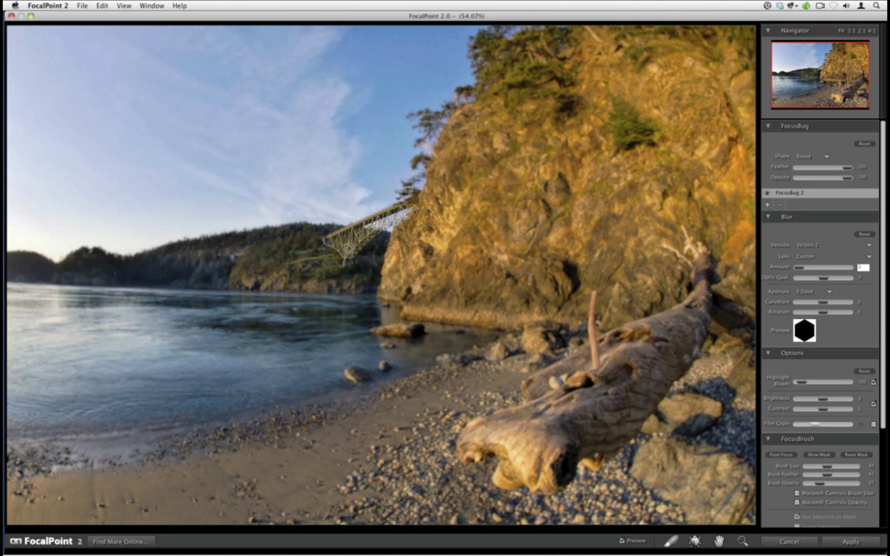
- Switch the FocusBrush to Paint Blur with a lower brush opacity, examine the bridge and cliff up close, and undo the last brush edit
key("super+alt+0")
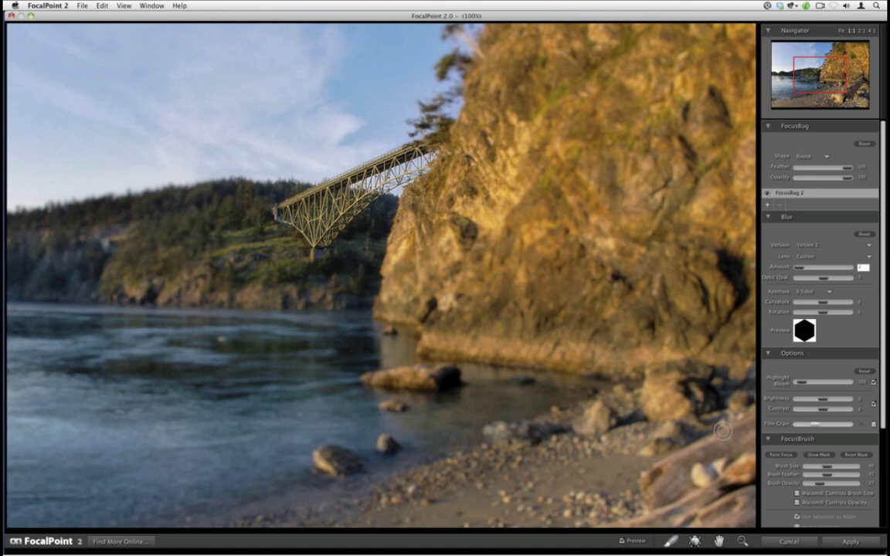
left_click(770, 455)
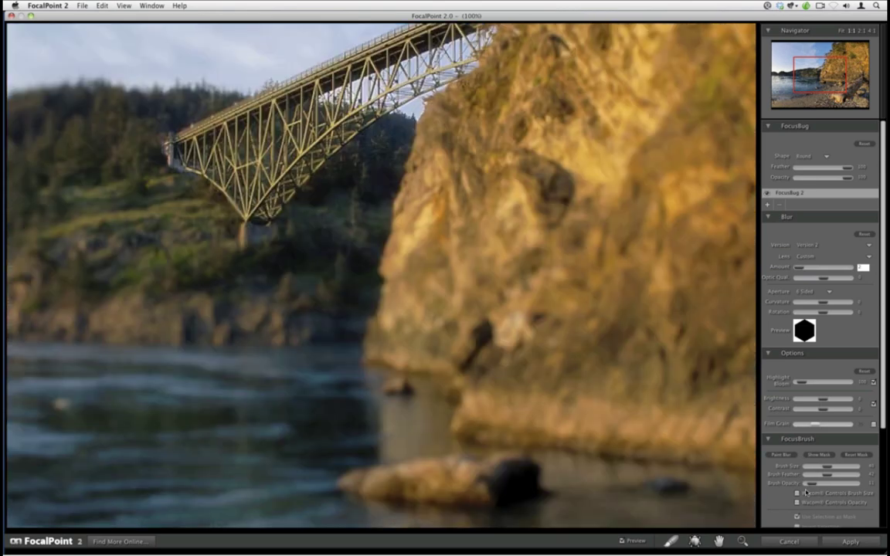
key("super+equal")
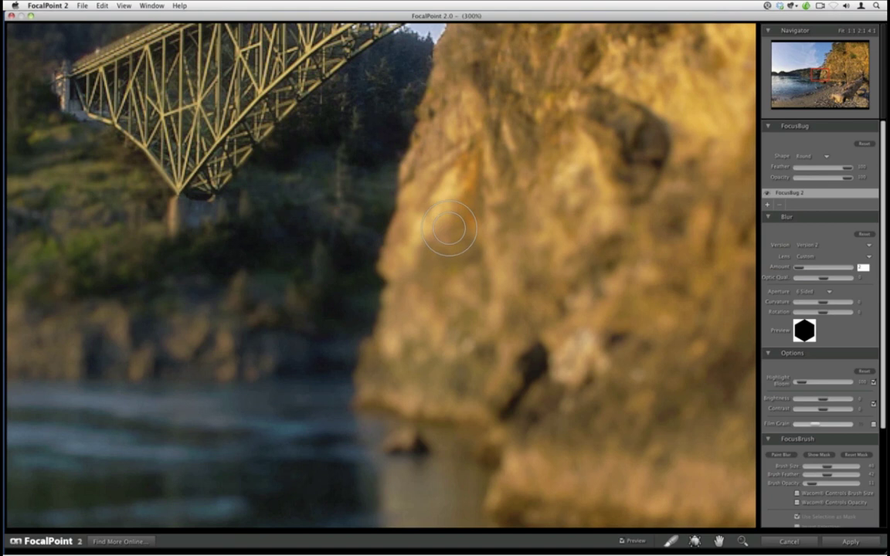
key("super+z")
key("super+0")
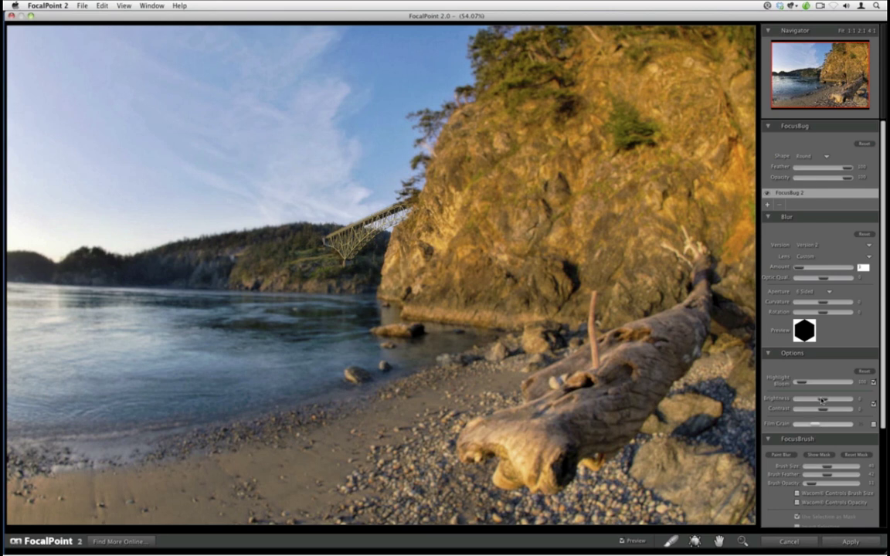
- Darken the area outside the FocusBug to a Brightness of -13 and raise its Contrast to 11
left_click_drag(823, 400, 815, 401)
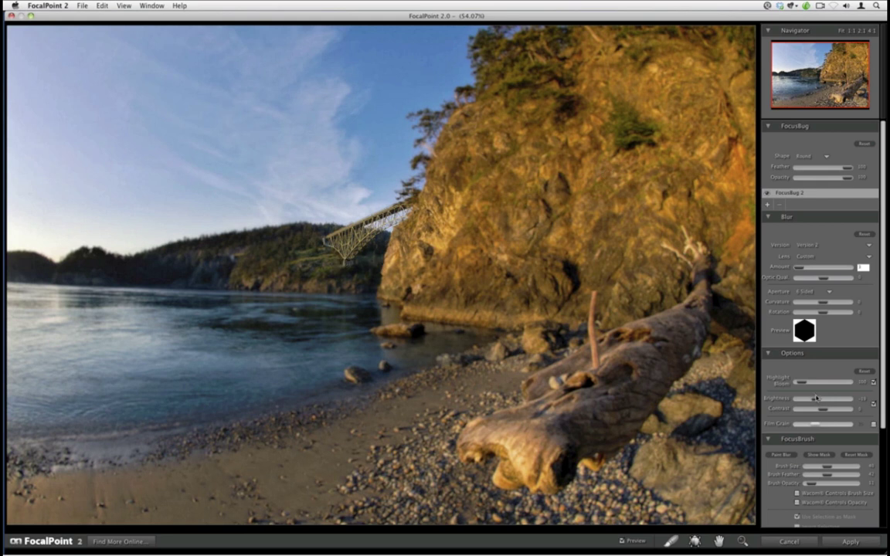
left_click_drag(815, 398, 767, 407)
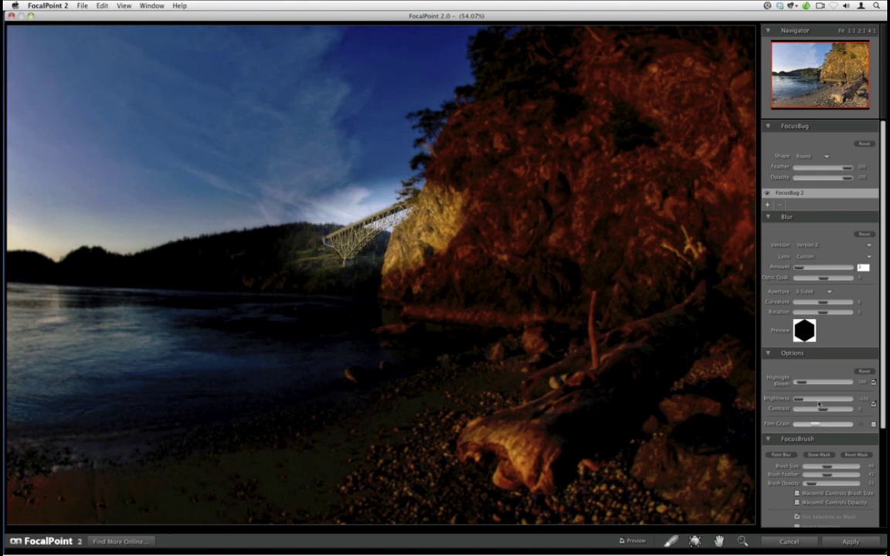
left_click_drag(801, 400, 819, 404)
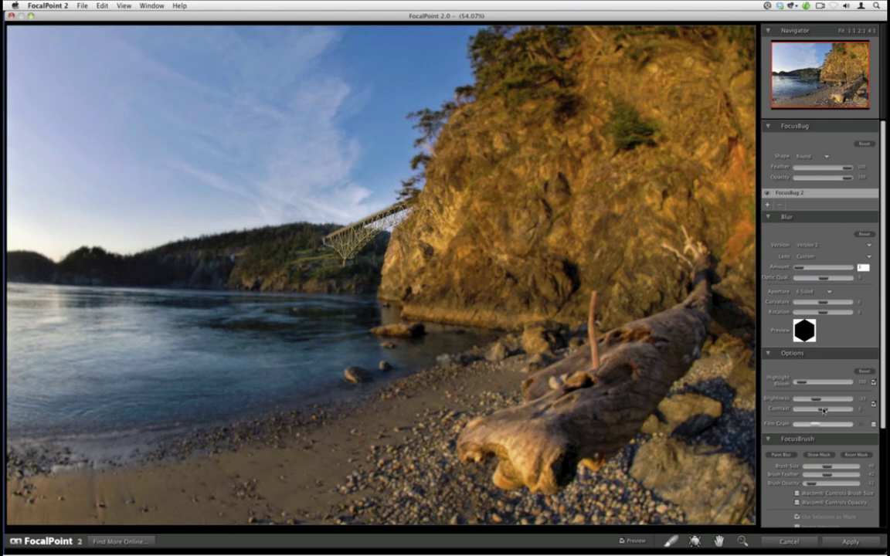
left_click_drag(823, 411, 837, 411)
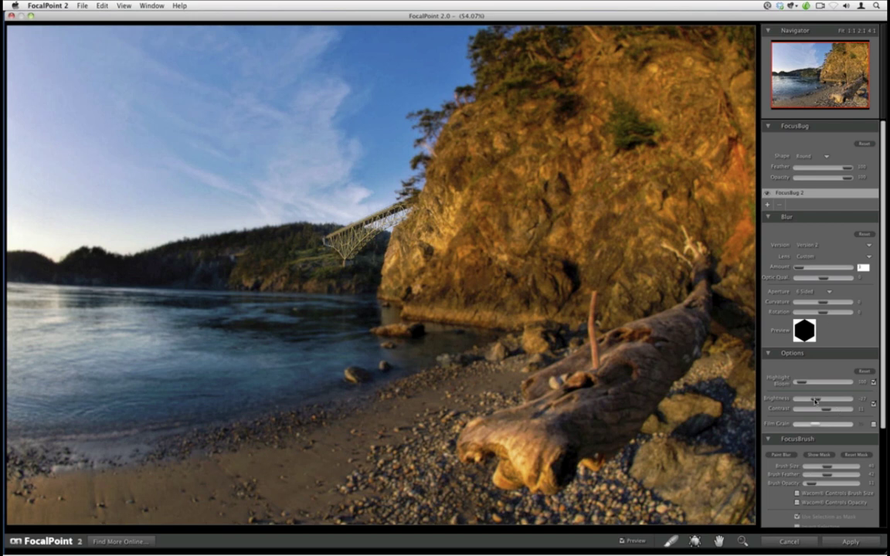
left_click_drag(815, 399, 821, 400)
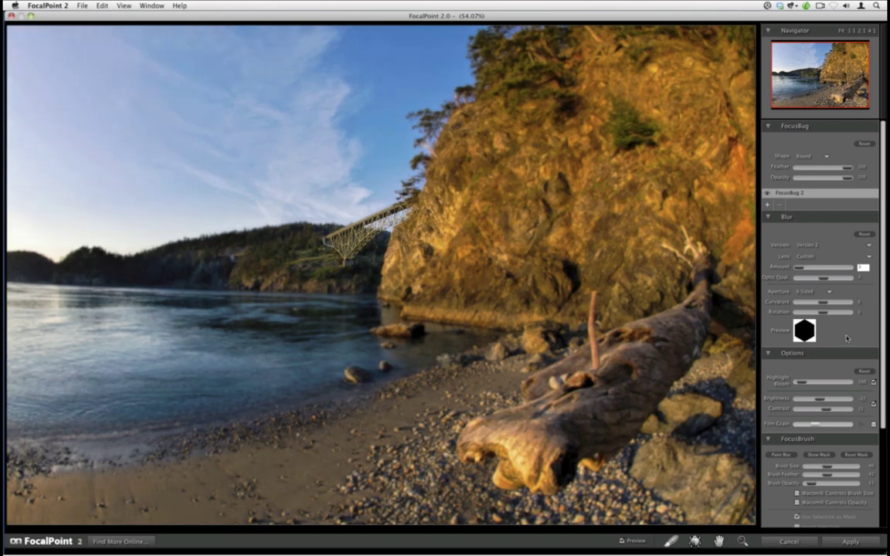
- Add a vignette with Lightness 32 and Midpoint 39, compare the image without the effects, and apply the FocalPoint result
scroll(820, 432, "down", 5)
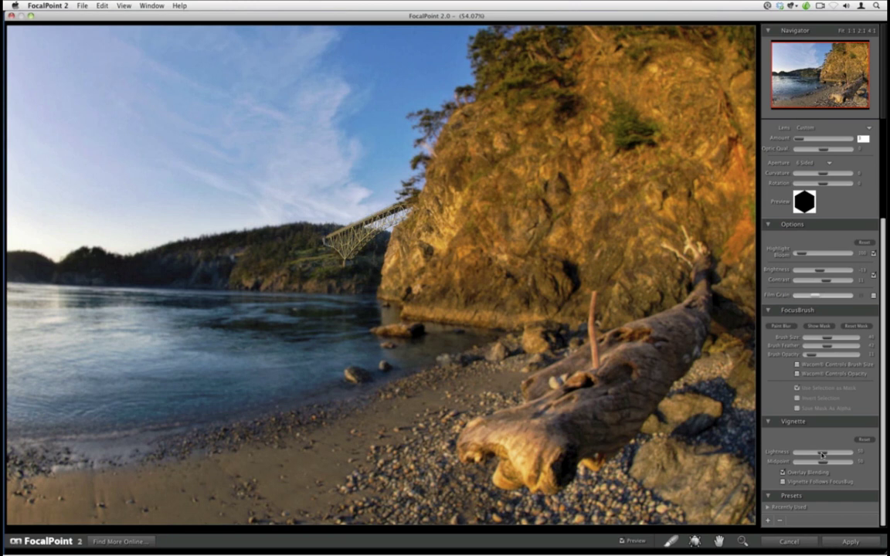
left_click_drag(822, 454, 813, 453)
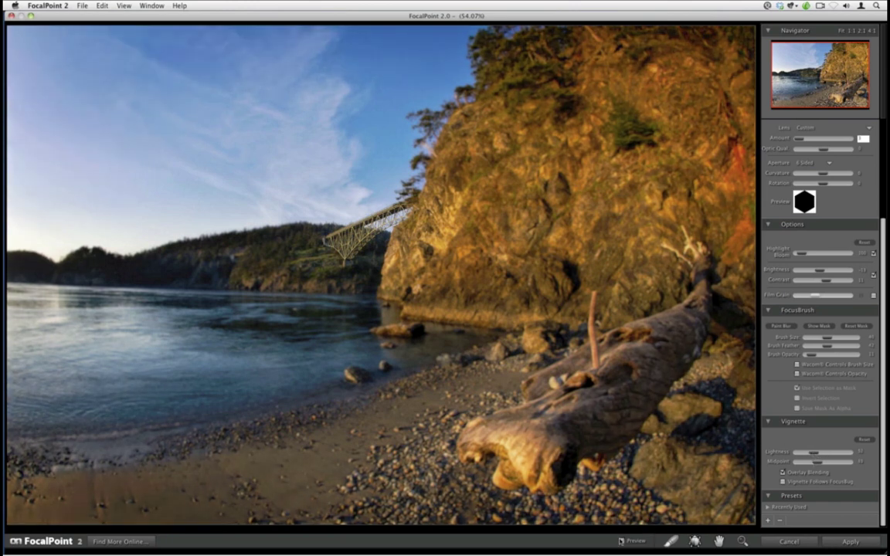
left_click(622, 540)
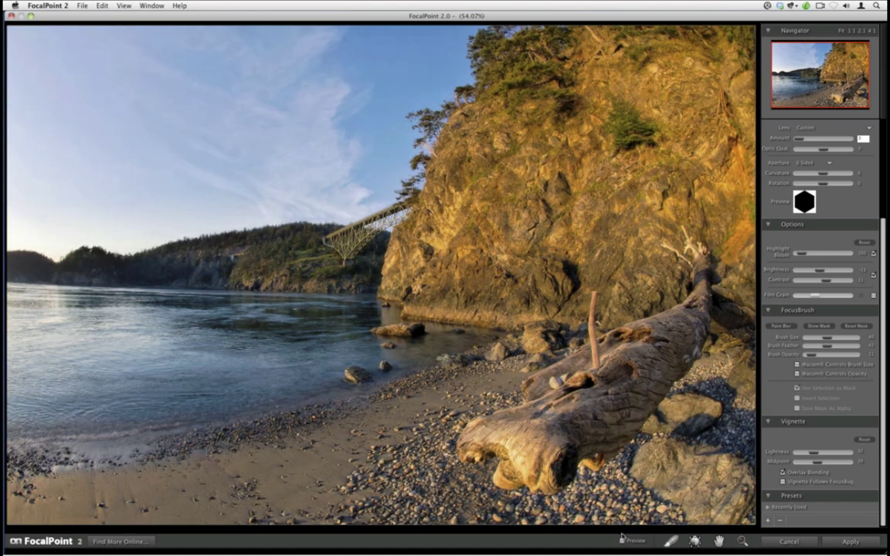
left_click(621, 541)
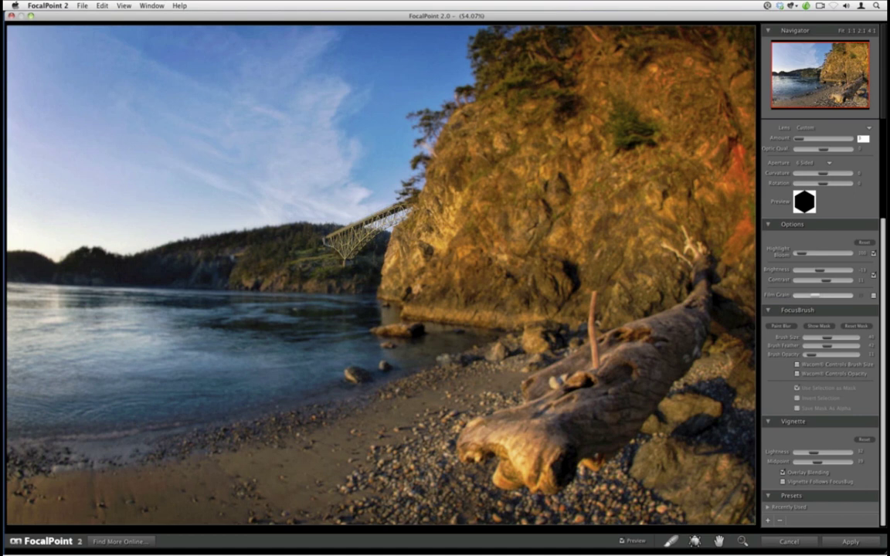
left_click(849, 541)
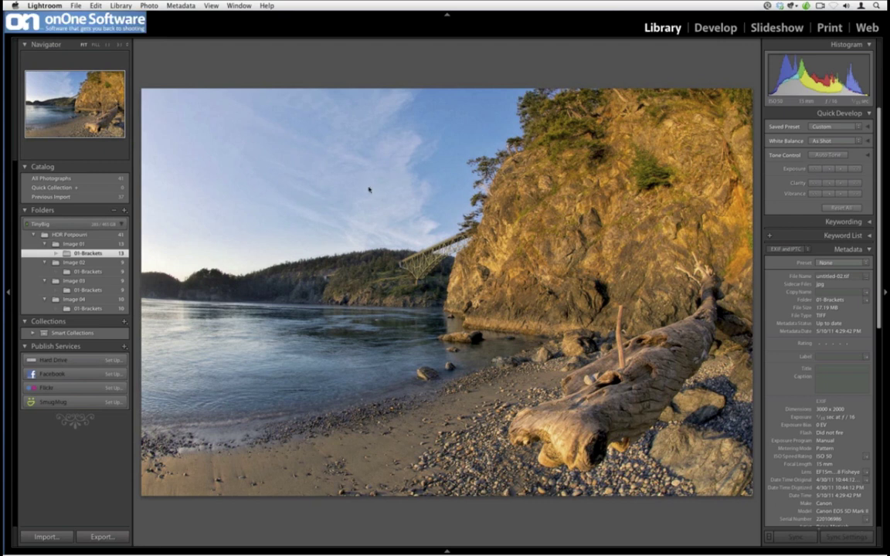
- Open the FocalPoint result in Lightroom's Develop module and straighten it with a crop angle of about -1.51
key("g")
double_click(466, 205)
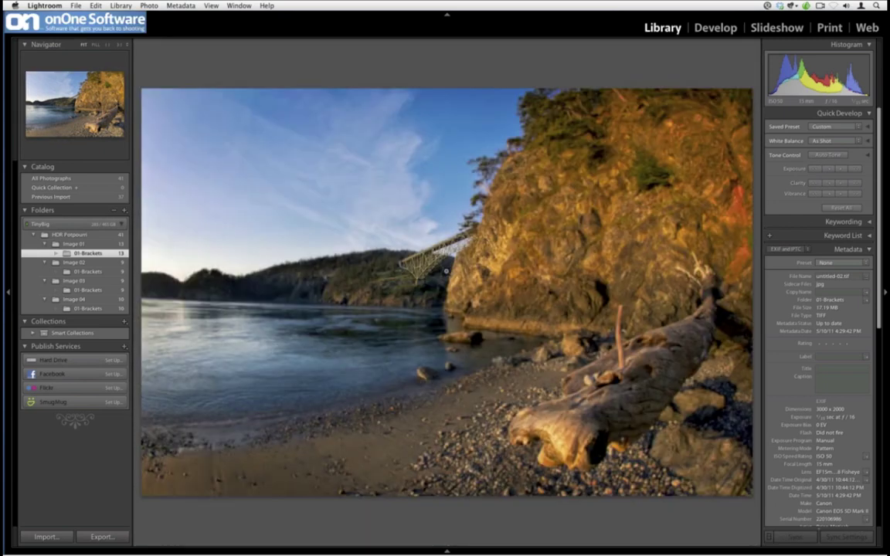
key("d")
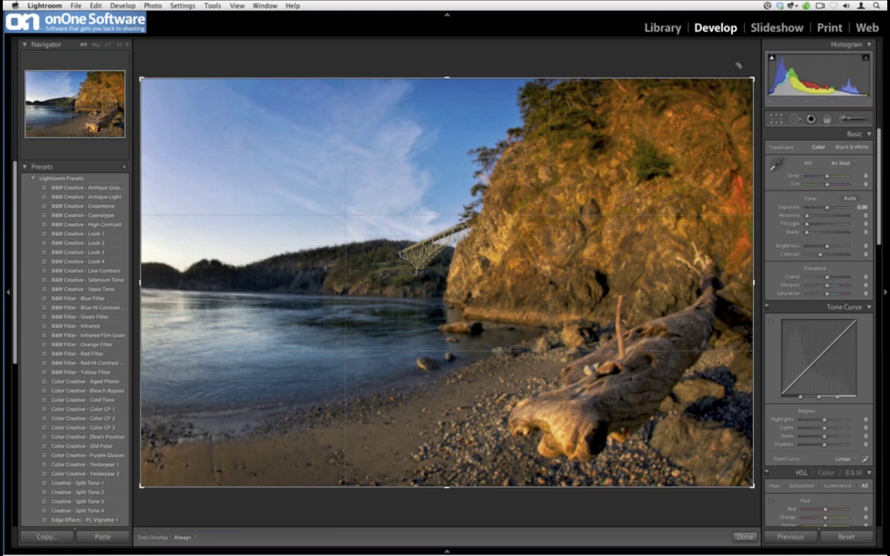
left_click_drag(738, 65, 697, 124)
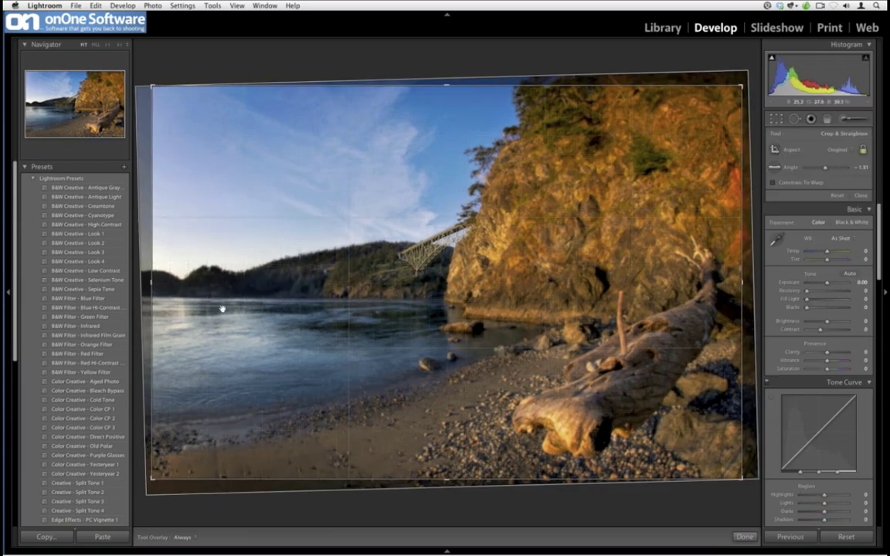
key("Return")
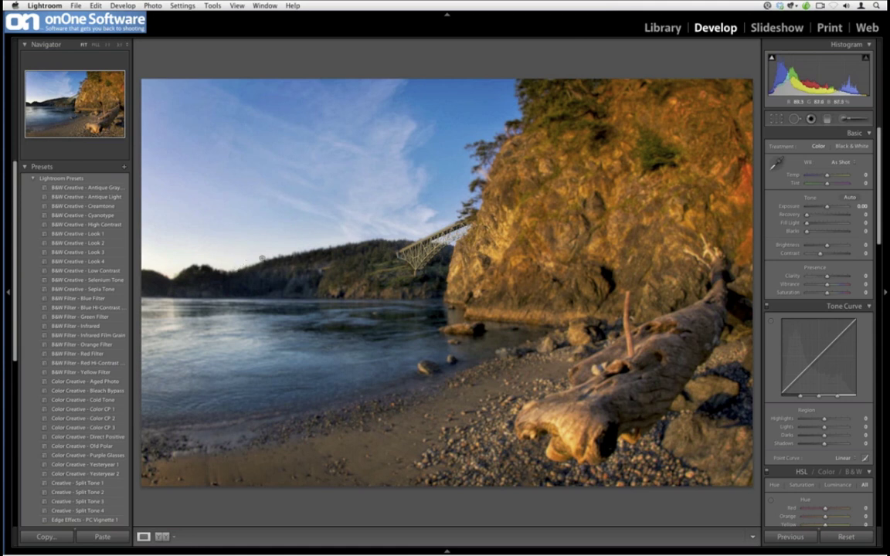
- Paint the HDR Texture Boost effect onto the bridge using an Adjustment Brush of size 6.0
left_click(844, 121)
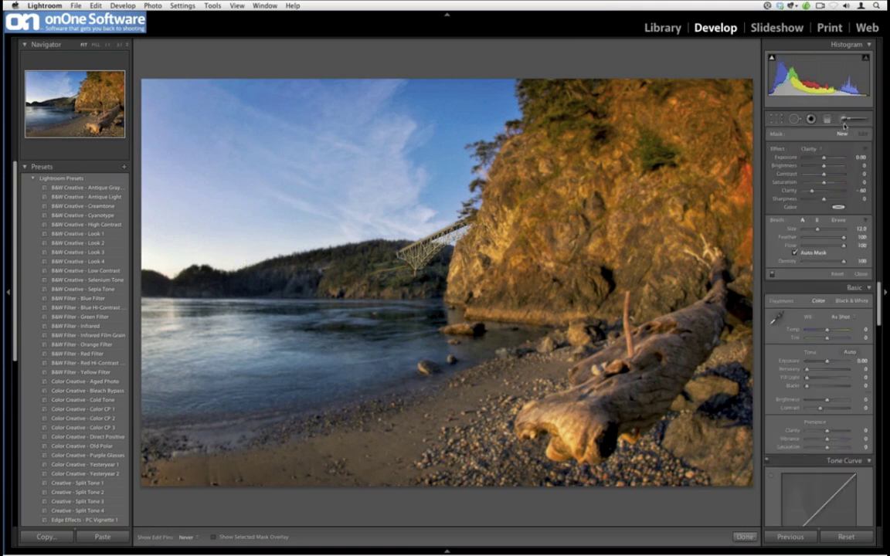
left_click(809, 149)
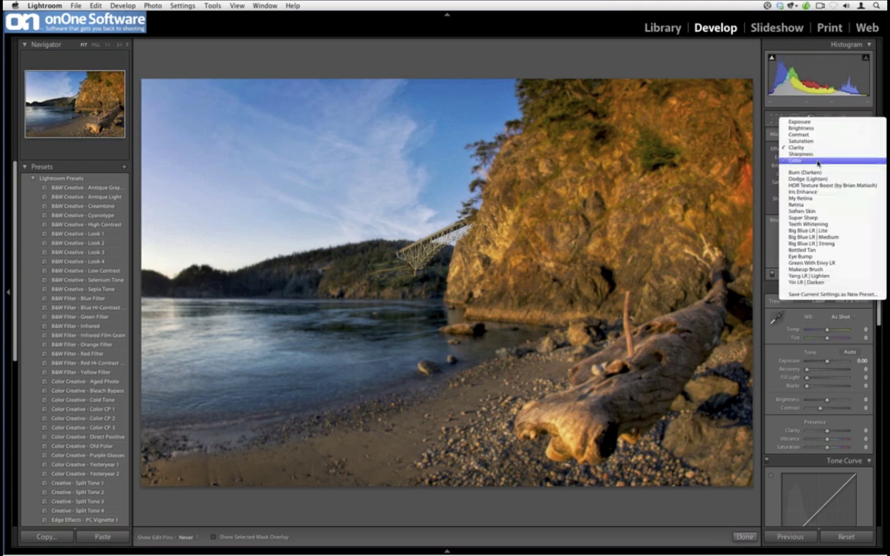
left_click(794, 186)
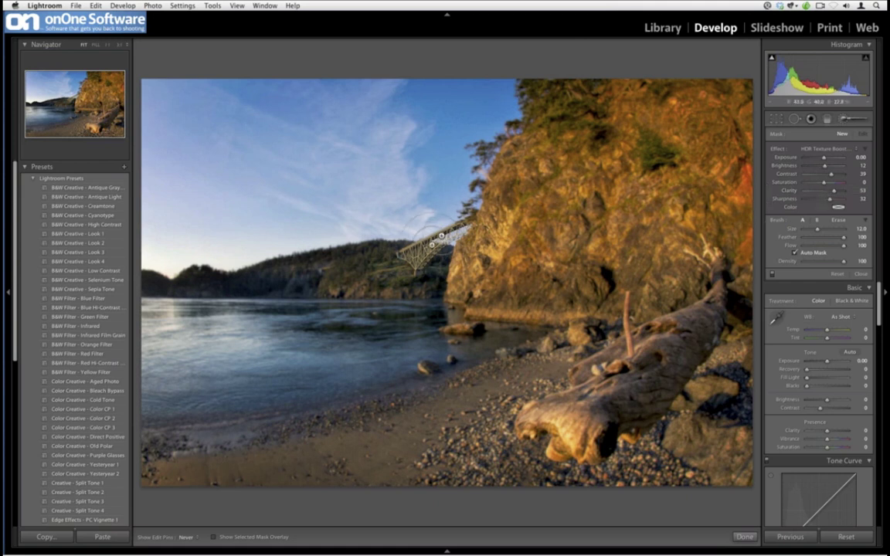
key("bracketright")
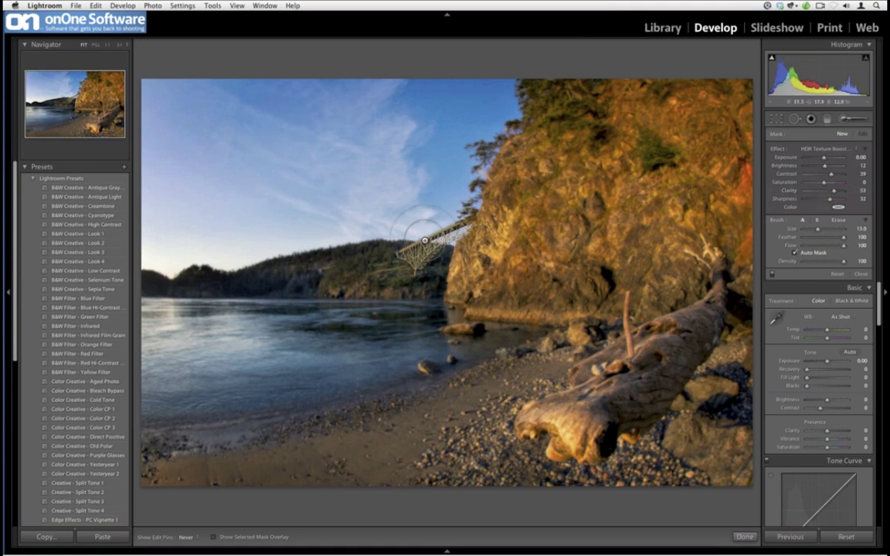
key("bracketleft")
key("bracketleft")
key("bracketleft")
key("bracketleft")
key("bracketleft")
key("bracketleft")
key("bracketleft")
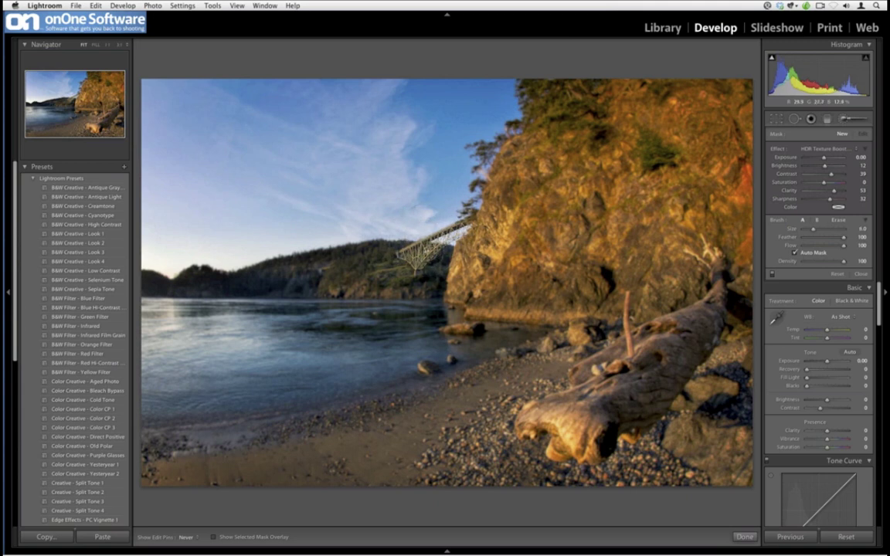
left_click_drag(396, 255, 354, 253)
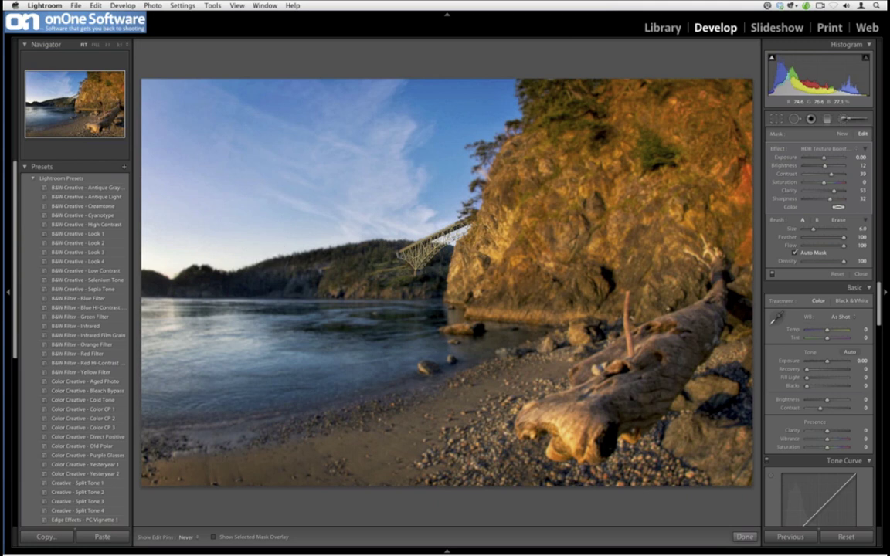
left_click(850, 118)
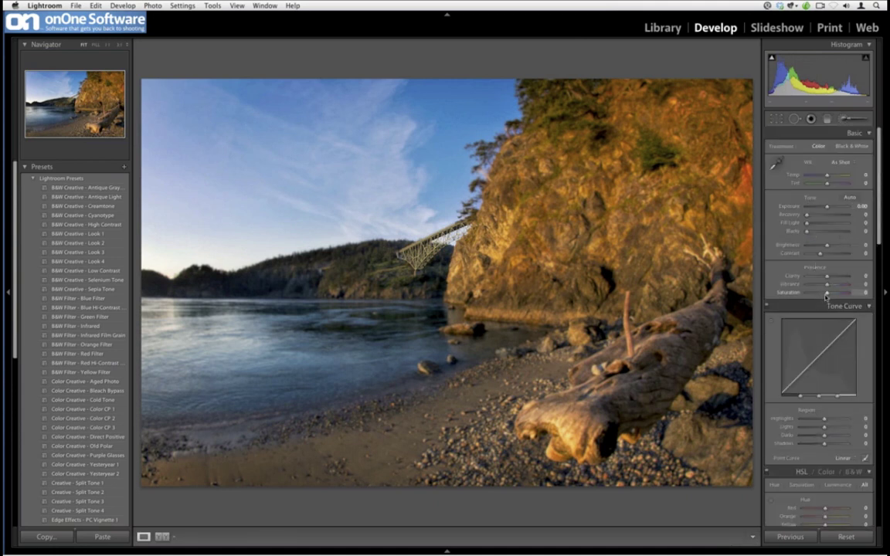
- Set Saturation to -11, Vibrance to +26, Clarity to +27 and Contrast to +8
left_click_drag(826, 294, 822, 295)
left_click_drag(827, 285, 846, 285)
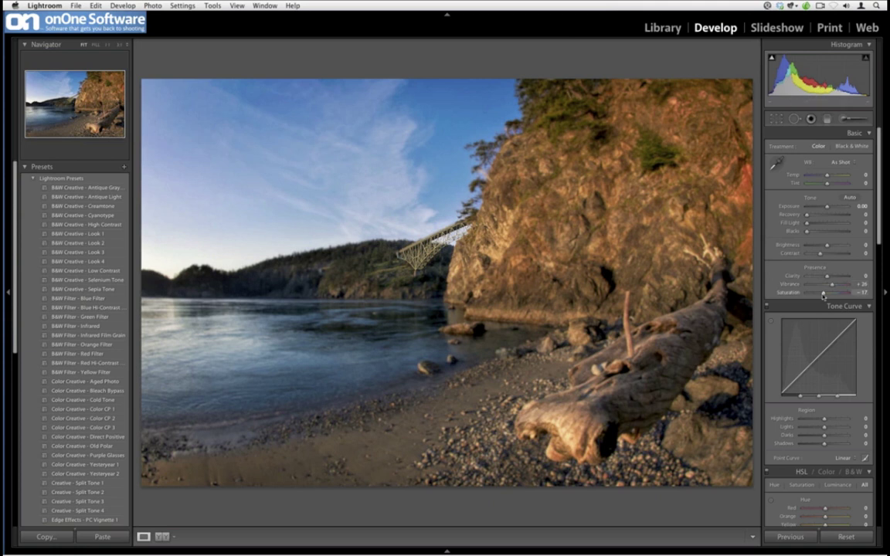
left_click_drag(822, 293, 823, 256)
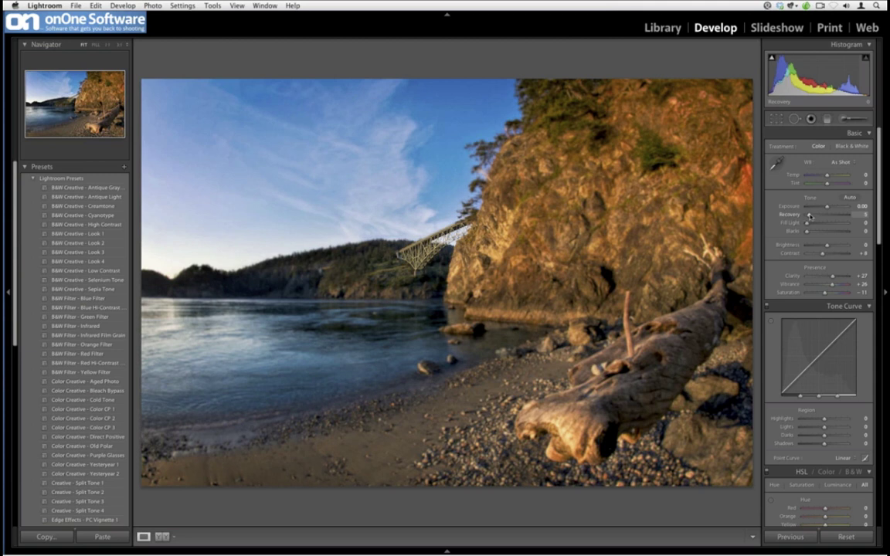
- Try a Recovery of about 83 while examining the sky and horizon up close, and return Recovery to 0
left_click_drag(810, 216, 842, 217)
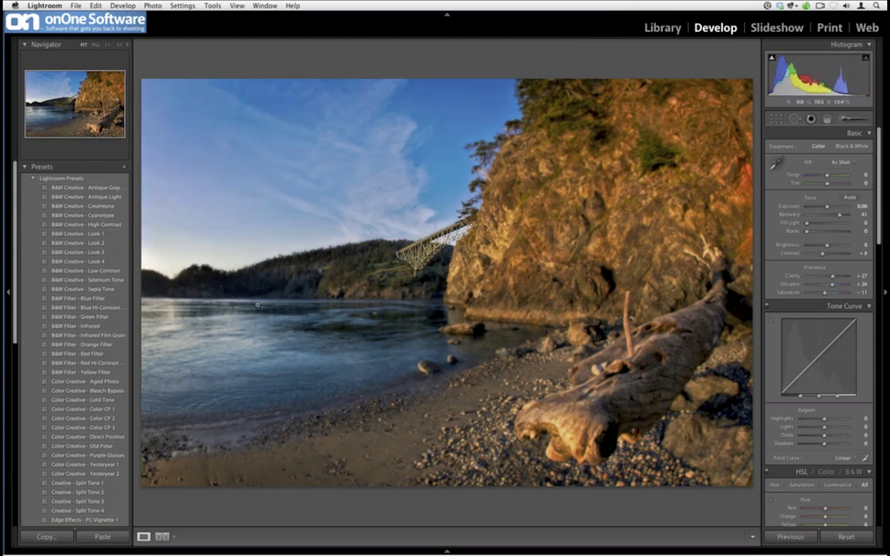
left_click_drag(206, 272, 233, 271)
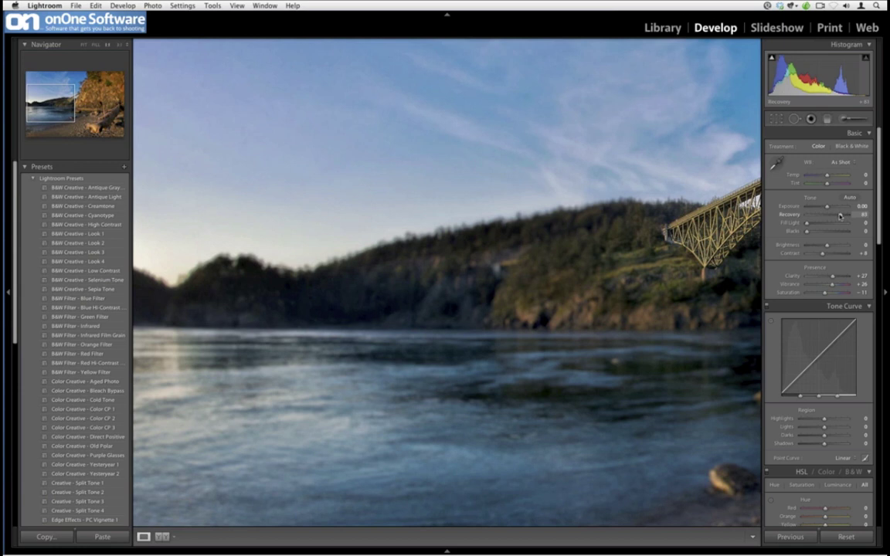
left_click_drag(841, 217, 773, 219)
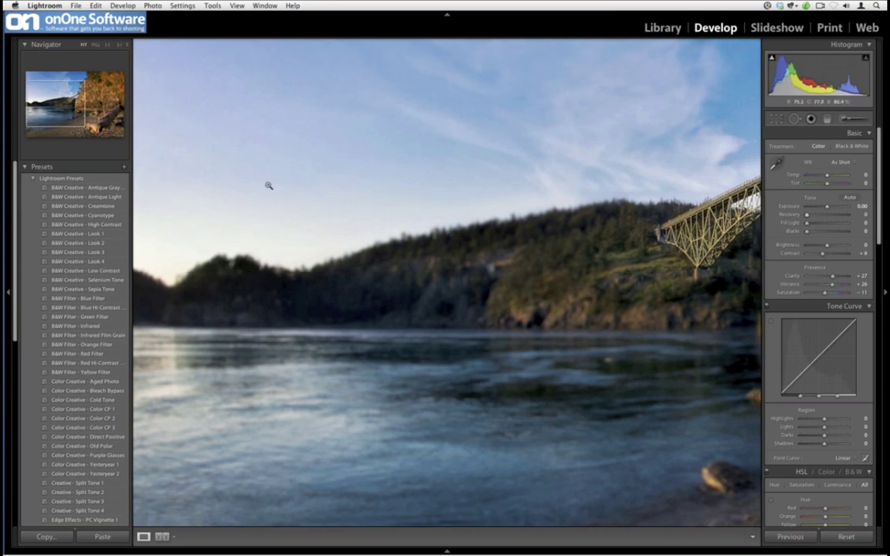
- Return to the Library grid and open the 01-Brackets folder under Image 04
left_click(268, 185)
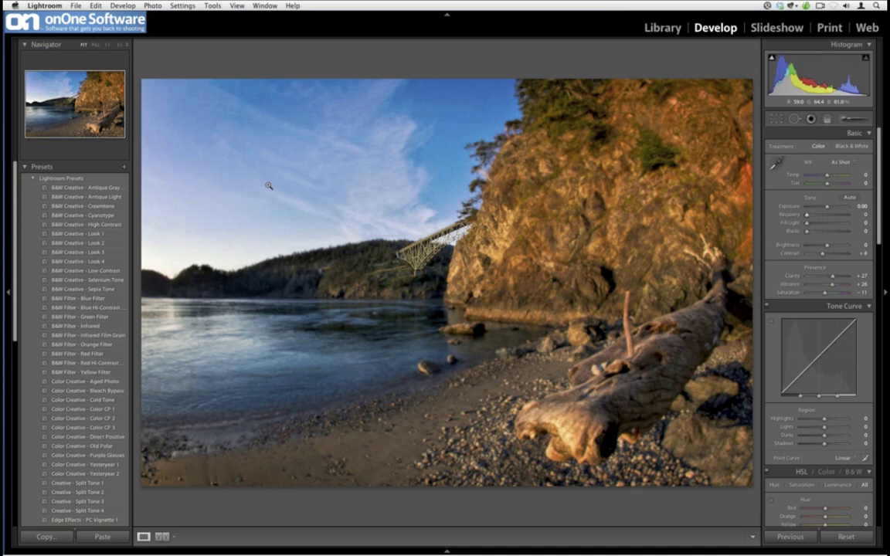
key("e")
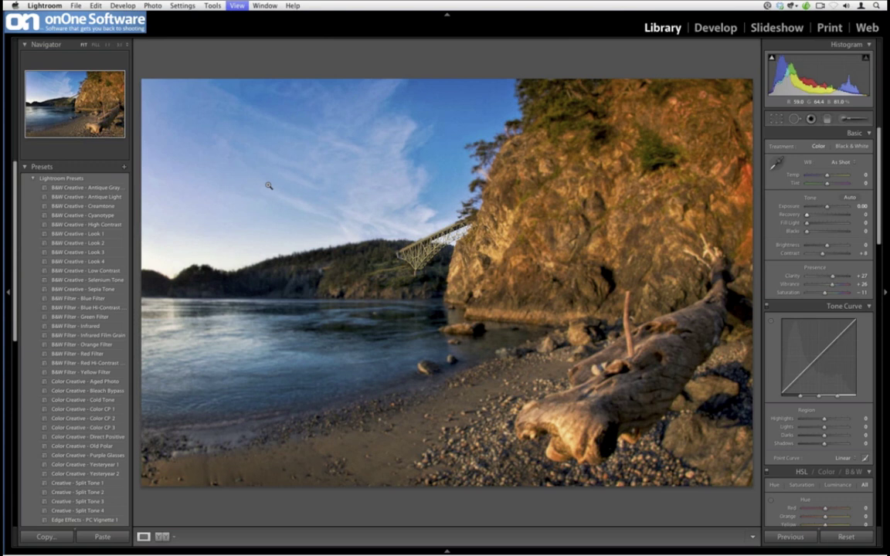
key("g")
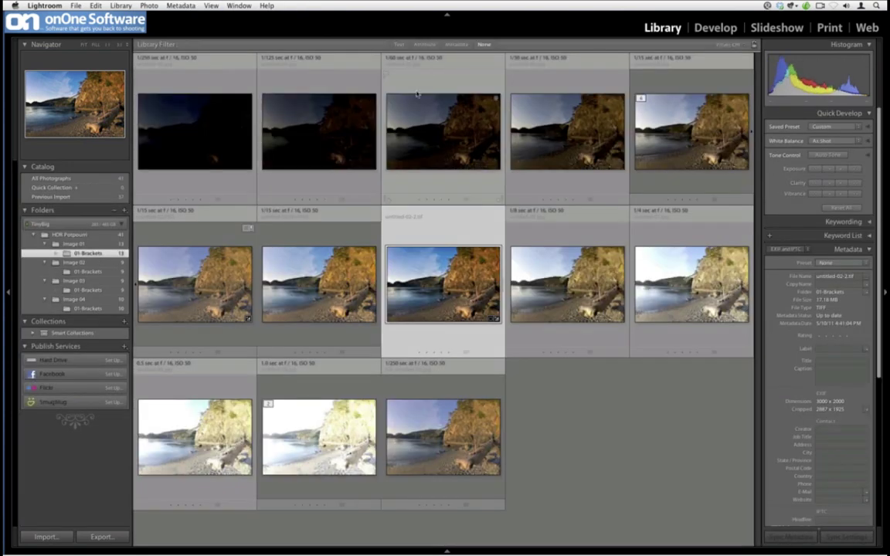
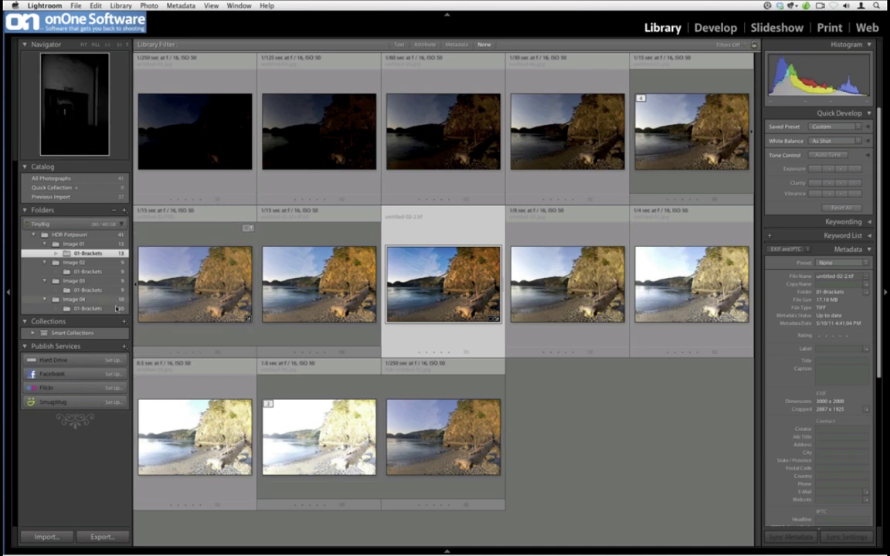
left_click(116, 309)
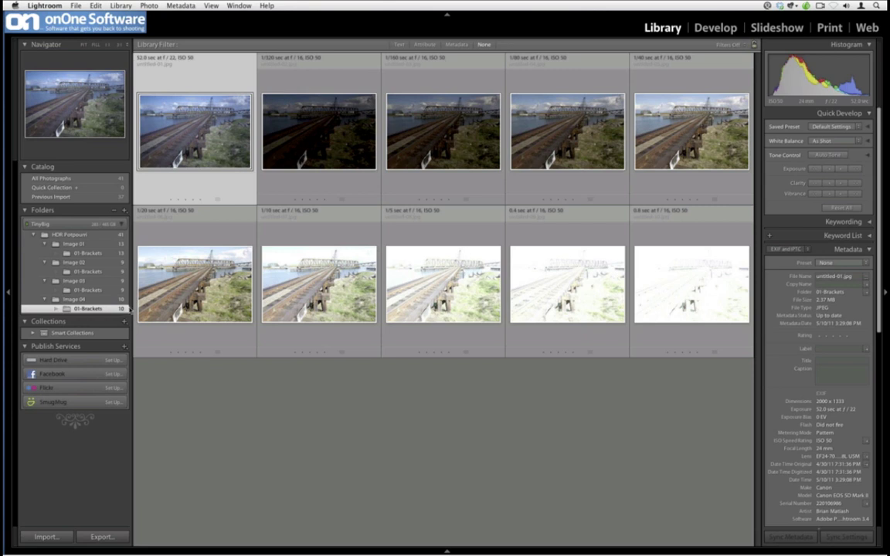
- View the 1/80 sec railway bridge frame enlarged, compare with the Image 01 brackets, and return to the Image 04 brackets
left_click(543, 134)
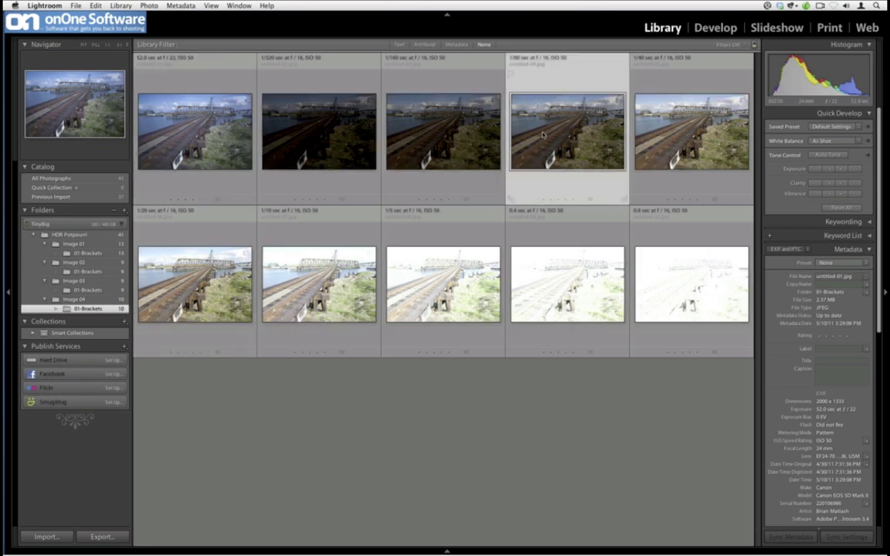
double_click(543, 135)
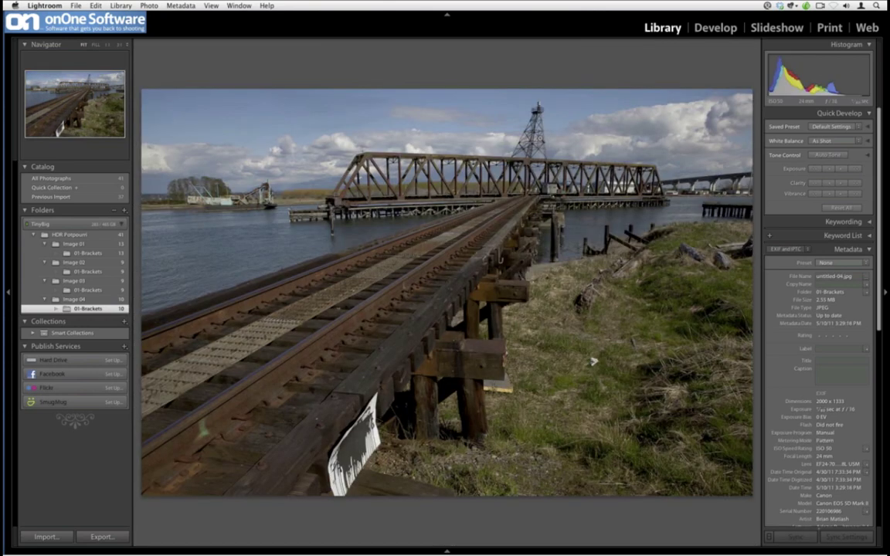
left_click(122, 254)
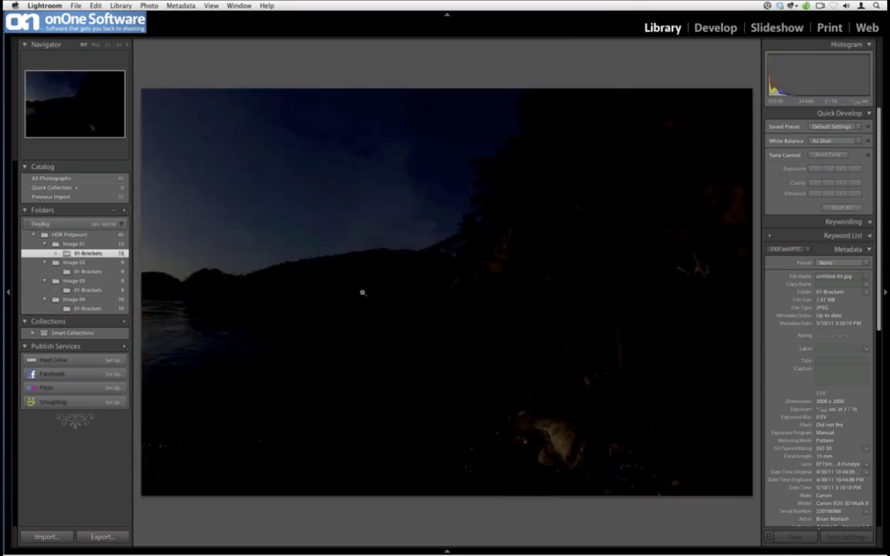
key("Right")
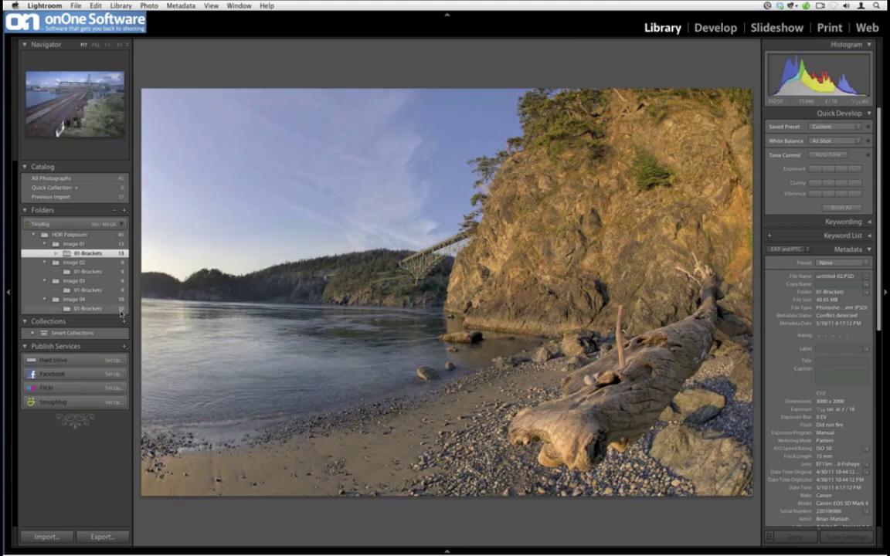
left_click(93, 308)
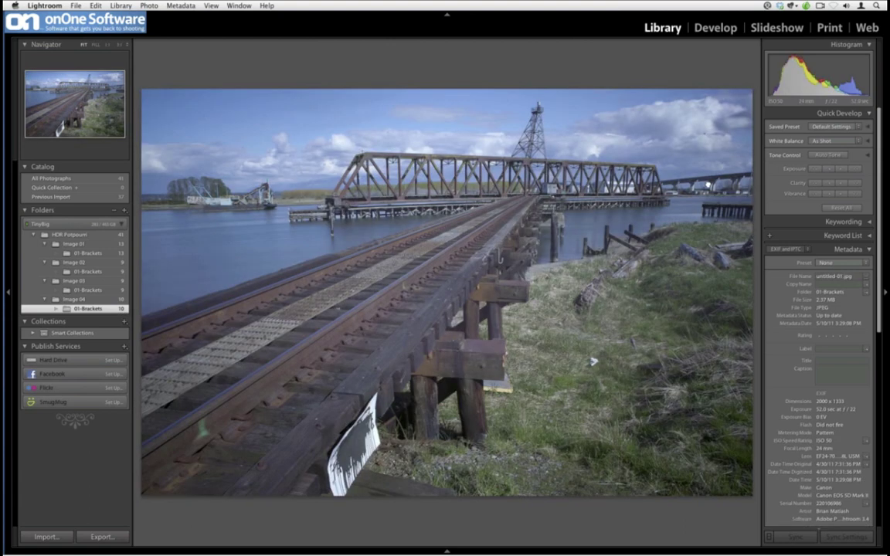
- Examine the clouds, bridge and water up close in the 52-second exposure
left_click(638, 166)
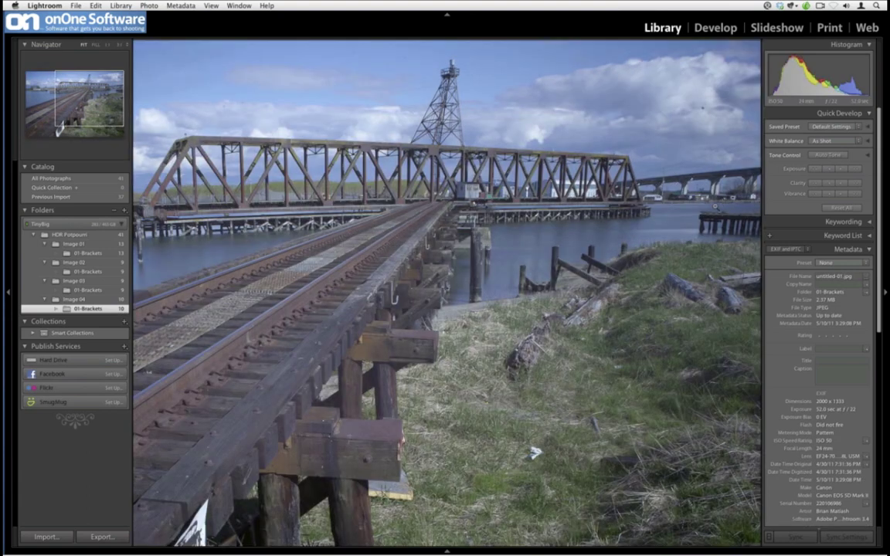
left_click(647, 186)
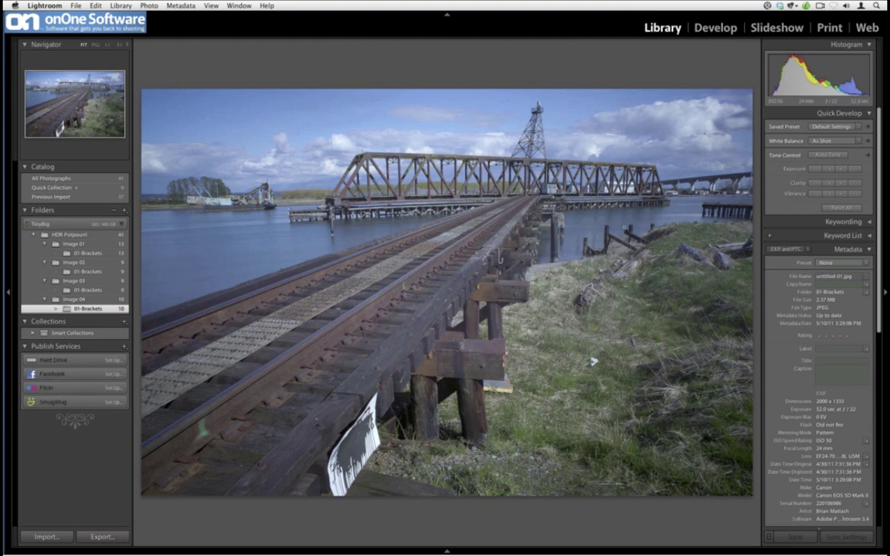
left_click(282, 230)
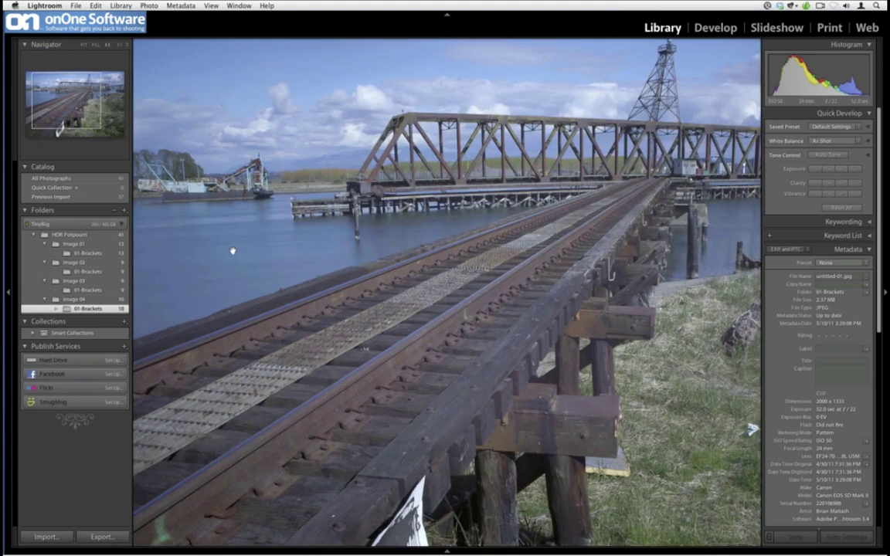
left_click(288, 249)
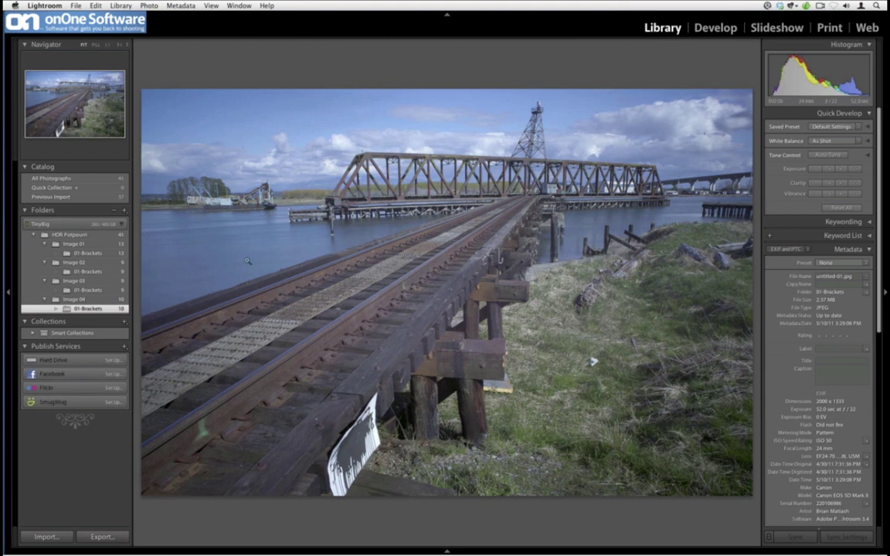
- Go through the Image 04 bracketed exposures one by one, comparing the dark, middle and bright frames
key("Right")
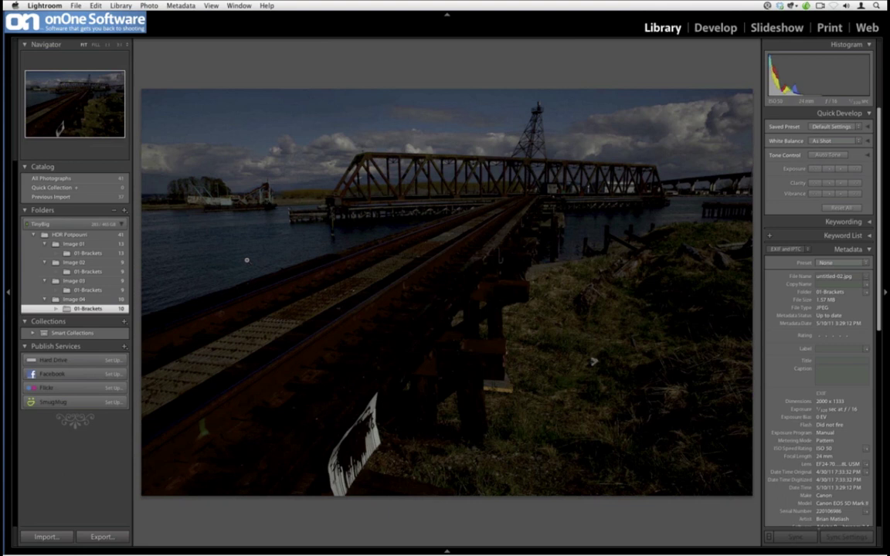
key("Right")
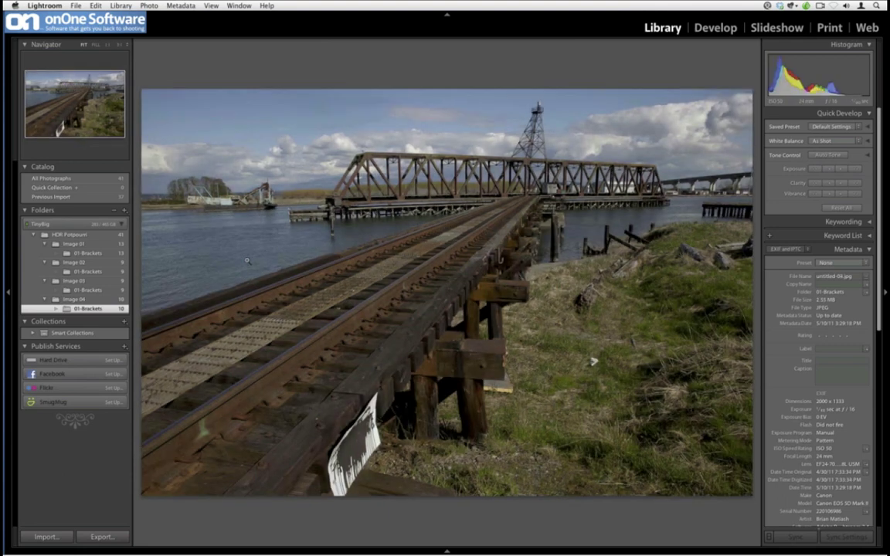
key("Right")
key("Right")
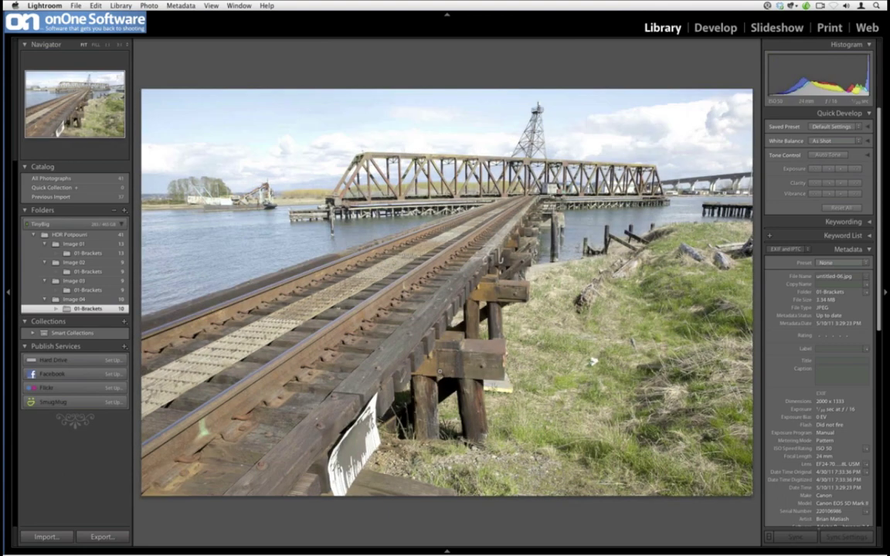
key("Right")
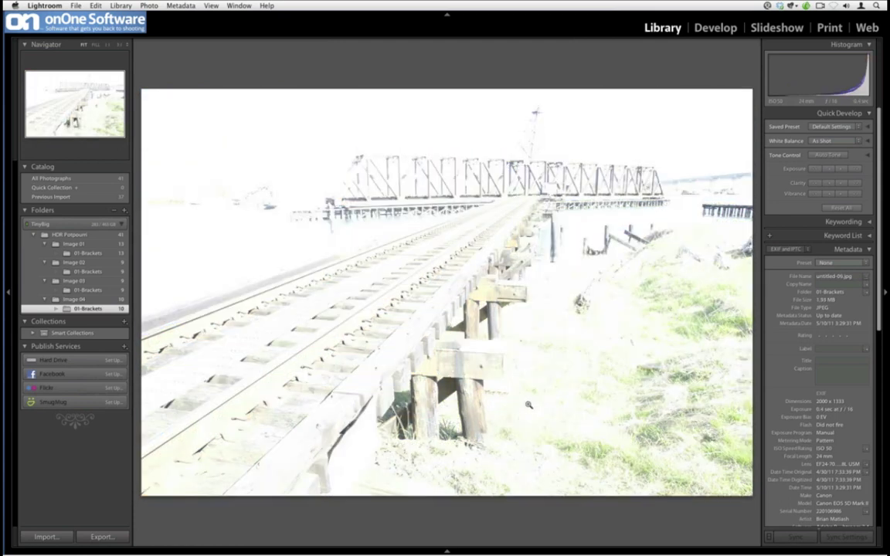
key("Right")
key("Left")
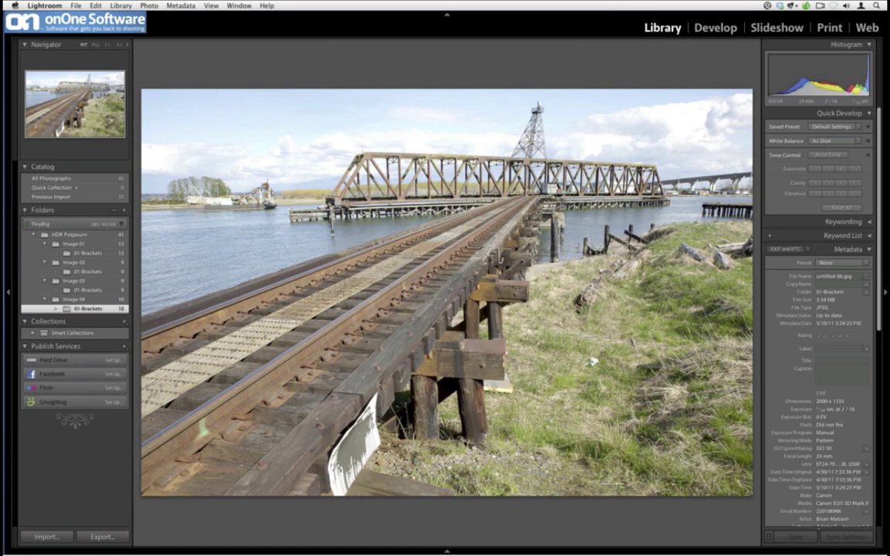
key("Right")
key("Right")
key("Left")
key("Left")
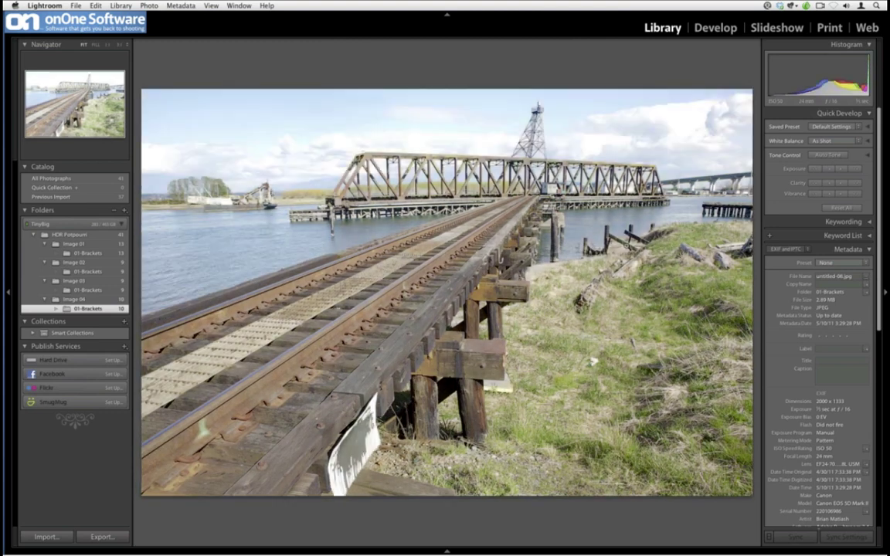
key("Left")
key("Left")
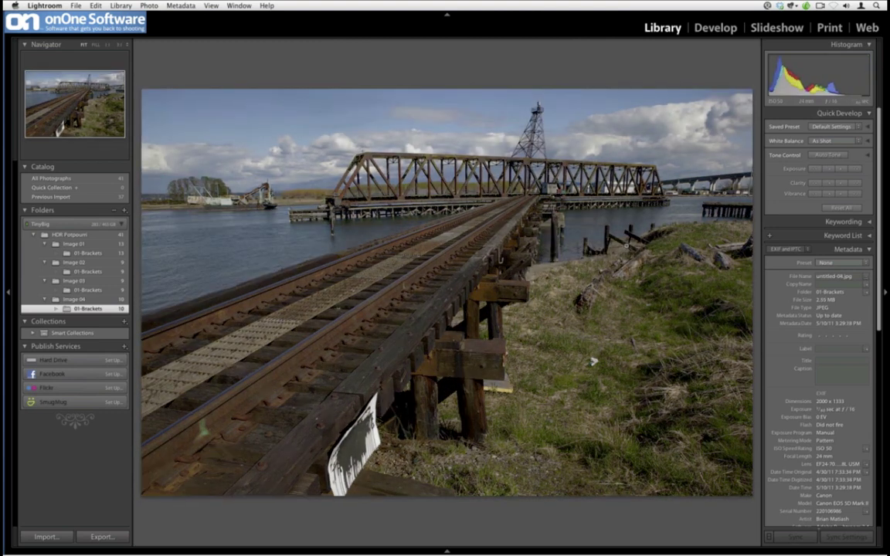
key("Left")
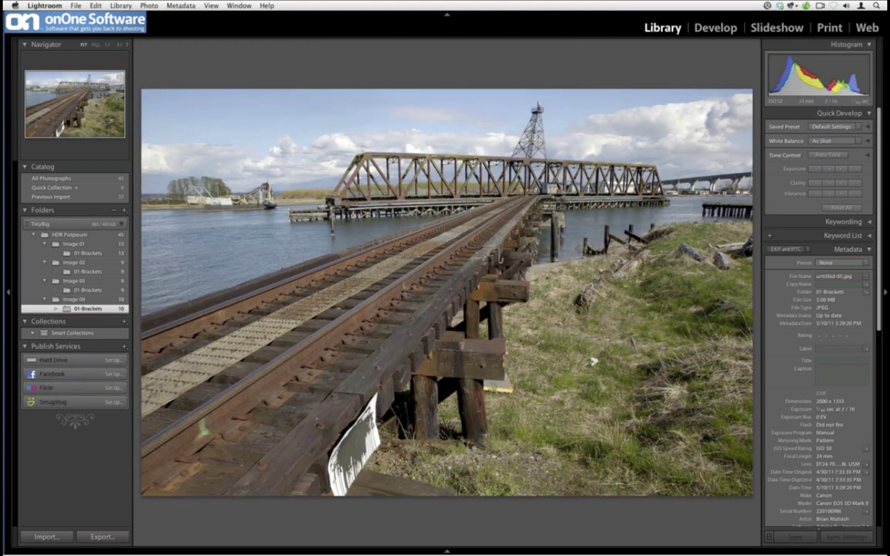
key("Right")
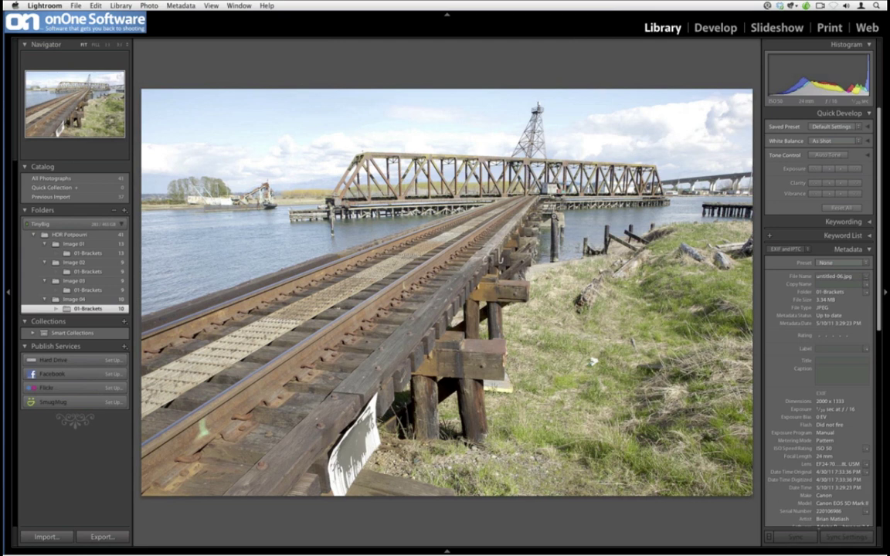
- Select the nine bracketed frames from 1/320 to 0.8 sec in the grid and open their export settings
key("g")
left_click(319, 179)
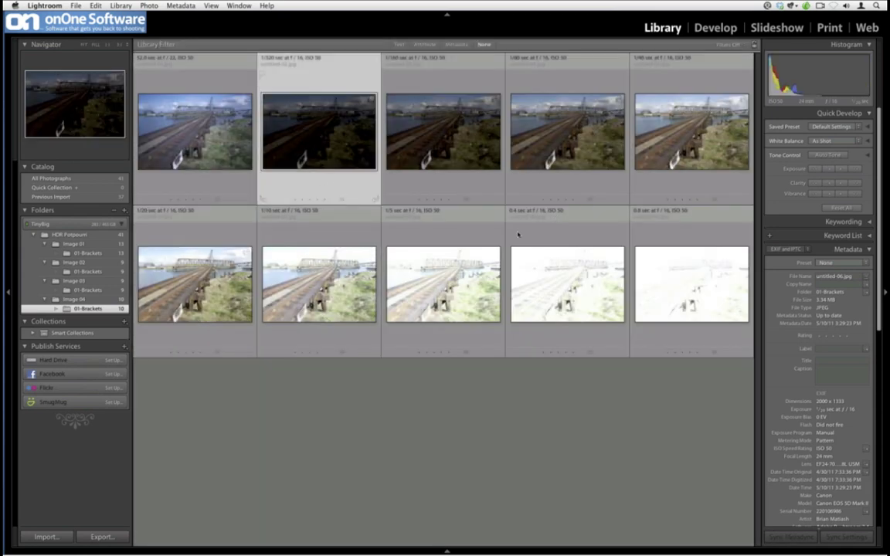
left_click(715, 304, "shift")
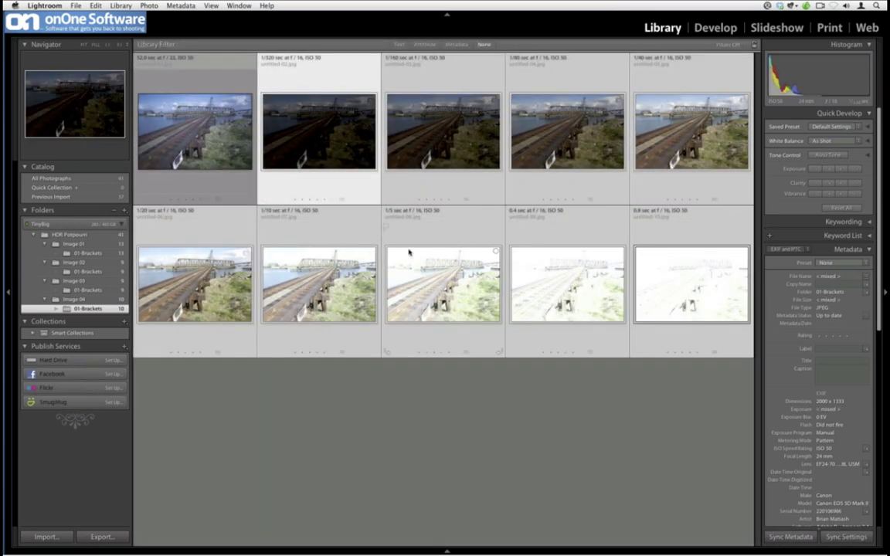
left_click(77, 5)
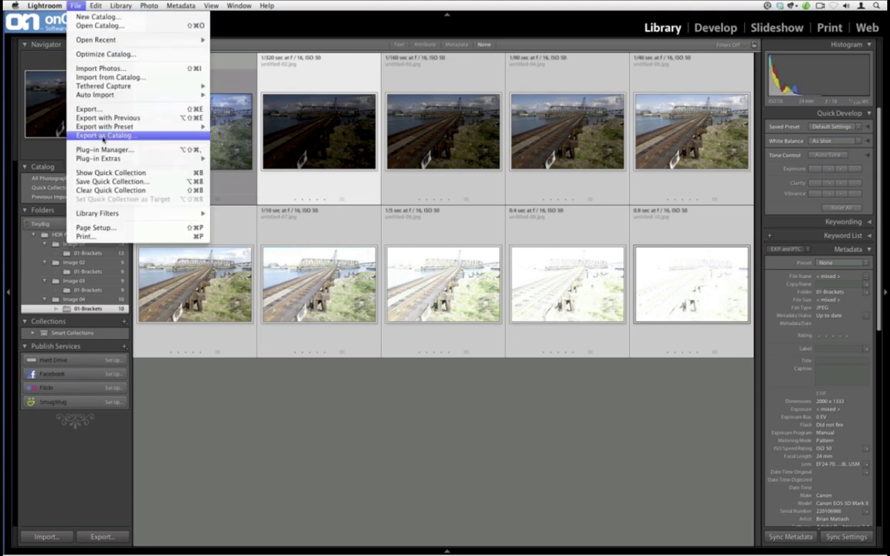
right_click(310, 128)
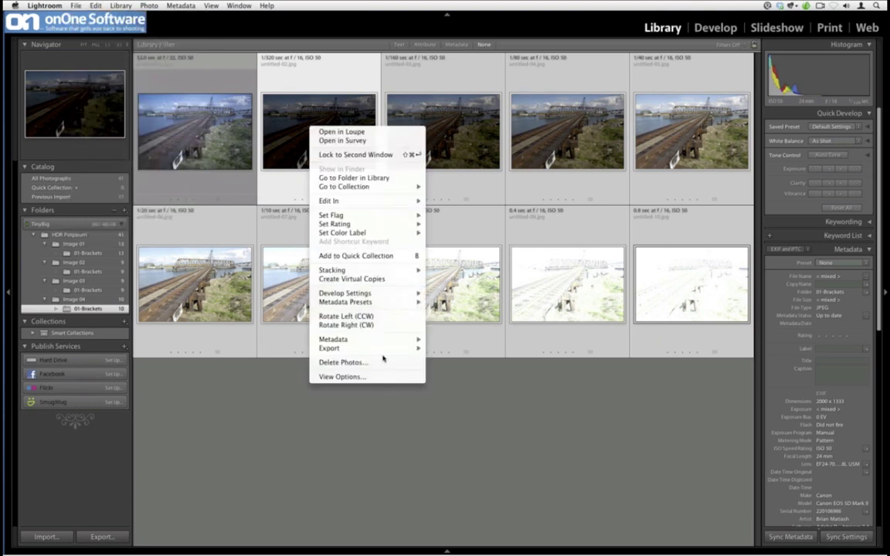
mouse_move(384, 352)
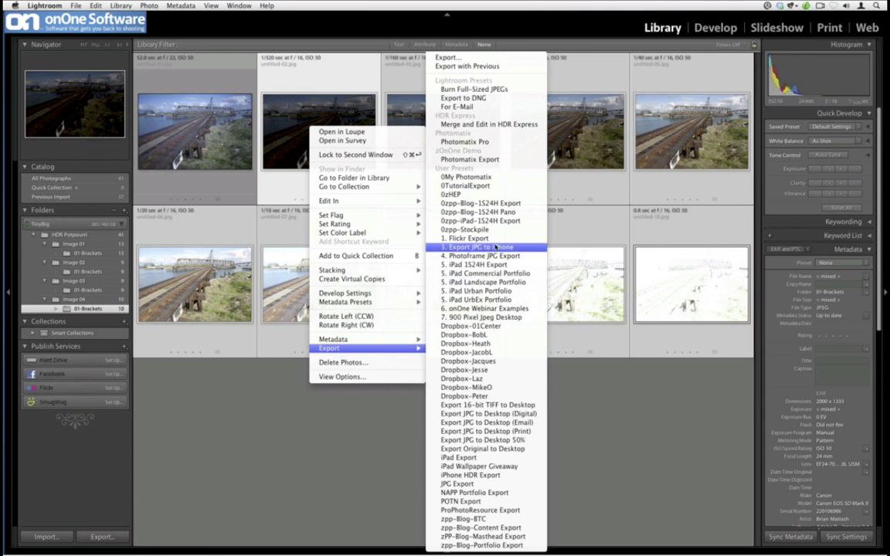
left_click(472, 62)
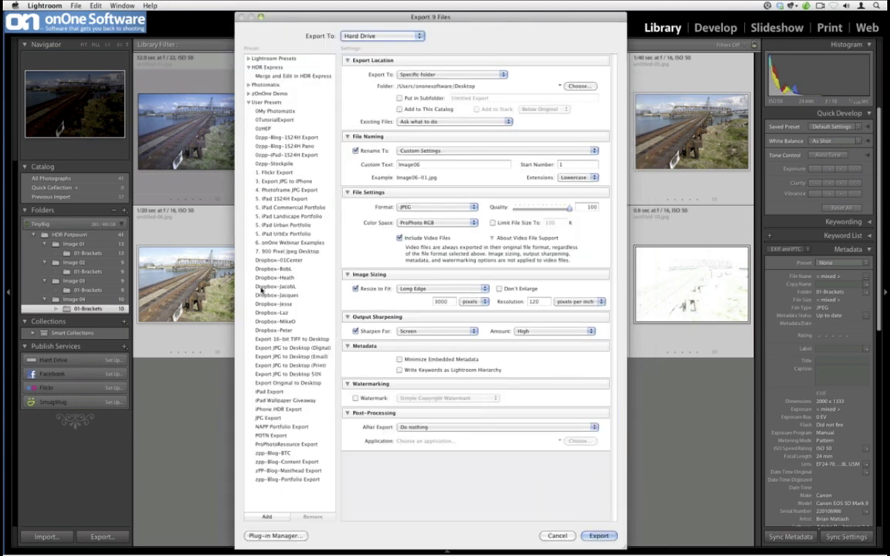
- Review the color space options of the Photomatix Pro export preset, and load the 0My Photomatix user preset
left_click(261, 85)
left_click(276, 93)
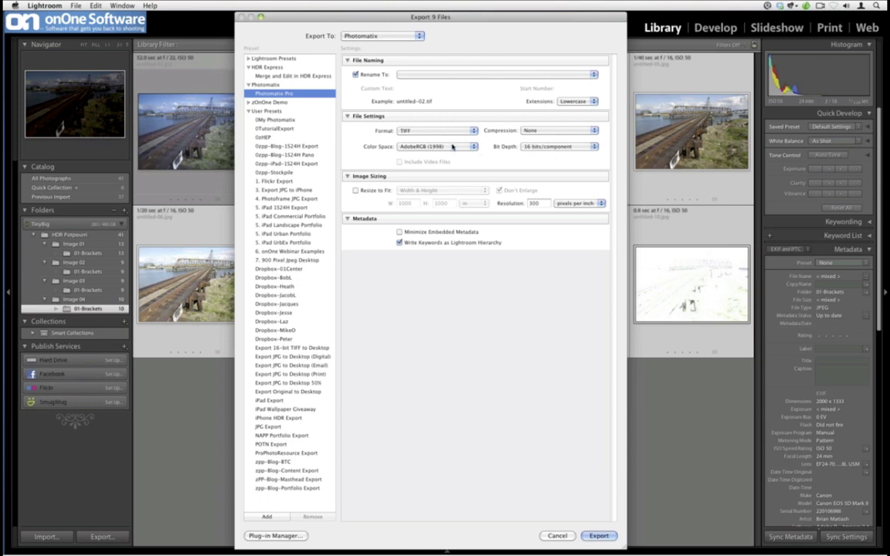
left_click(453, 146)
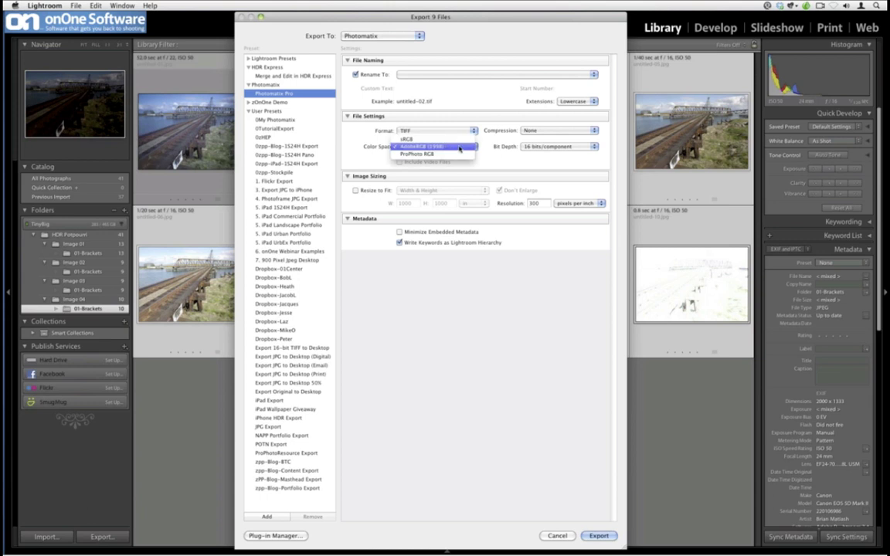
left_click(422, 136)
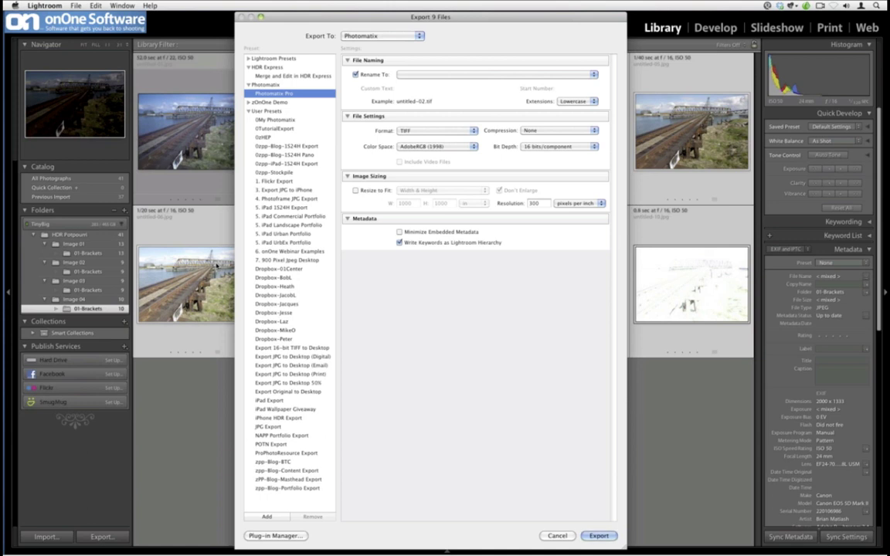
left_click(468, 147)
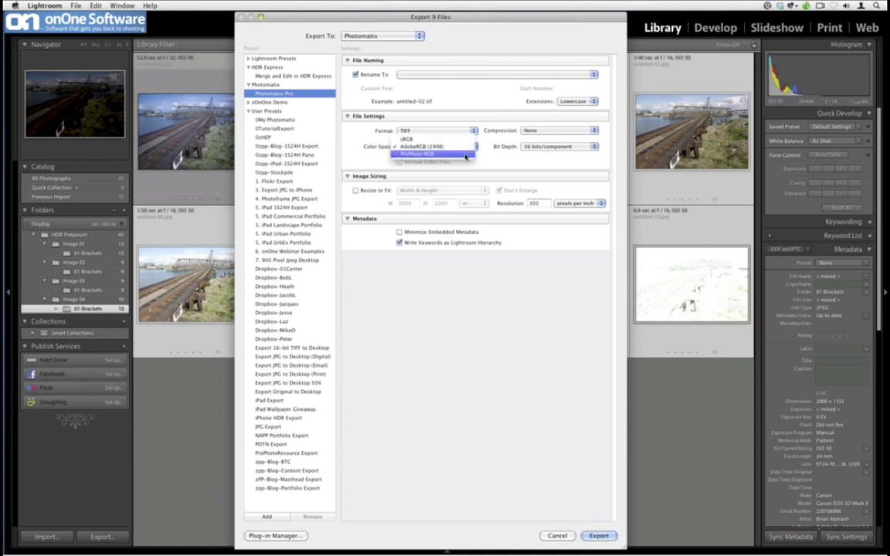
left_click(453, 146)
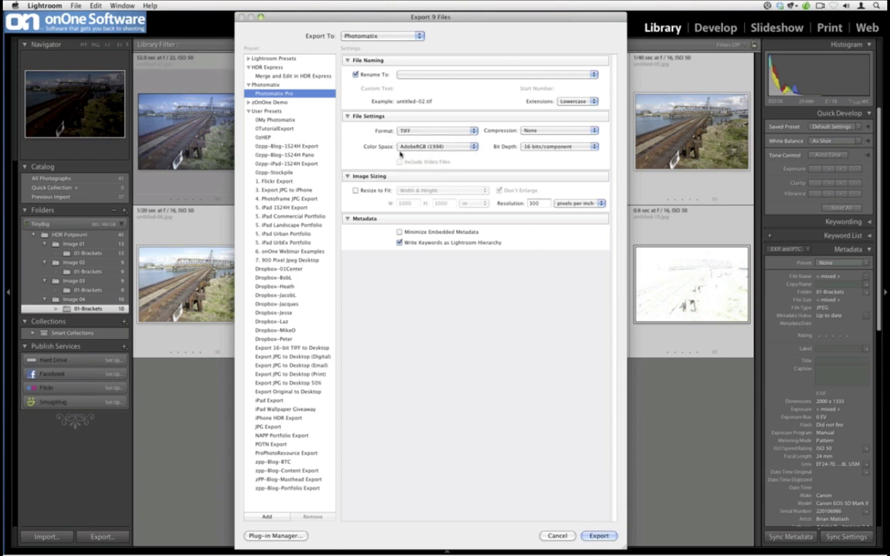
left_click(307, 120)
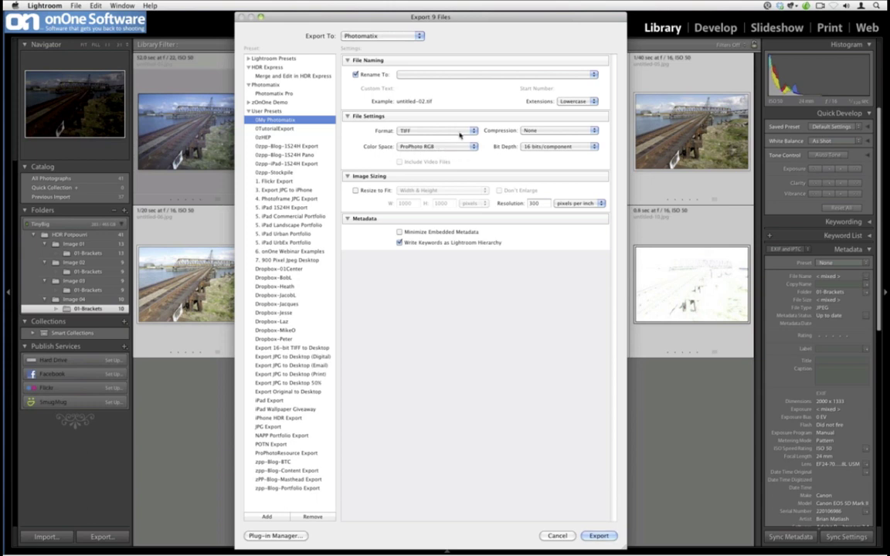
- Try saving the Photomatix Pro preset with ProPhoto RGB color space as a new user preset, and leave the export settings
left_click(457, 130)
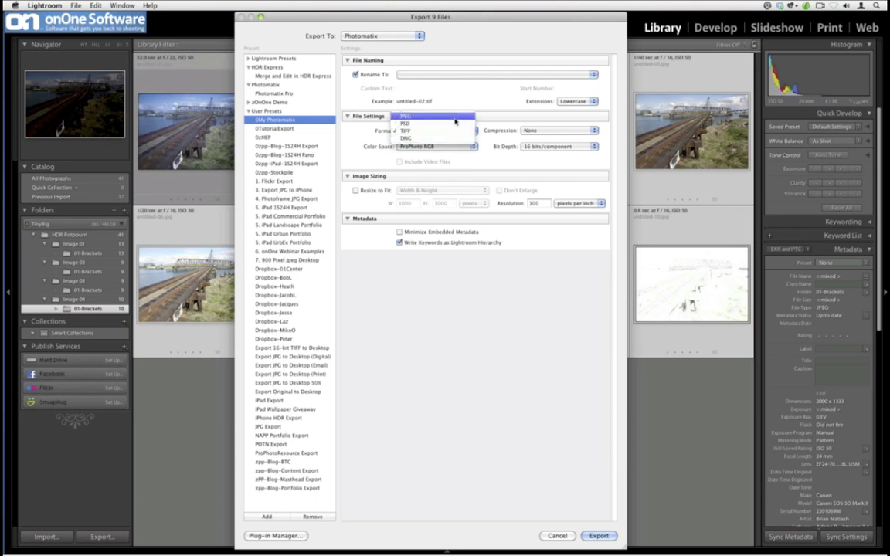
left_click(469, 268)
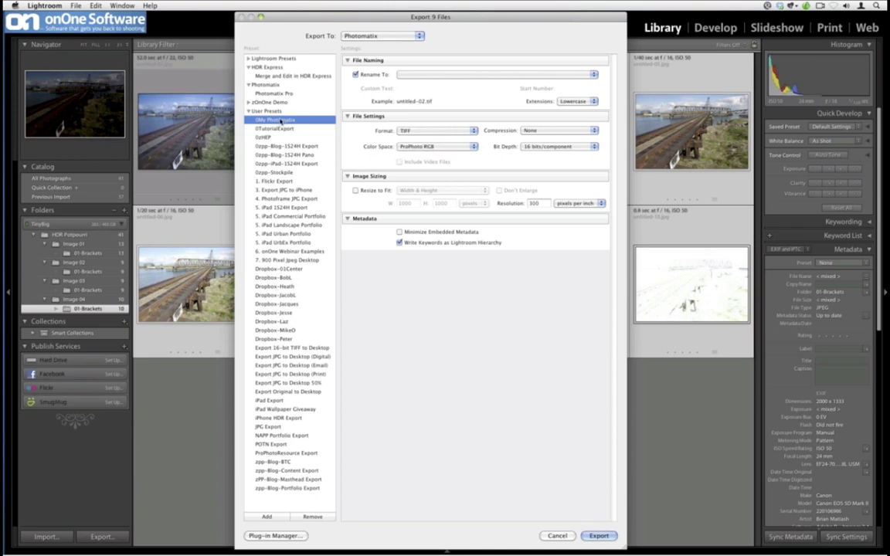
left_click(274, 93)
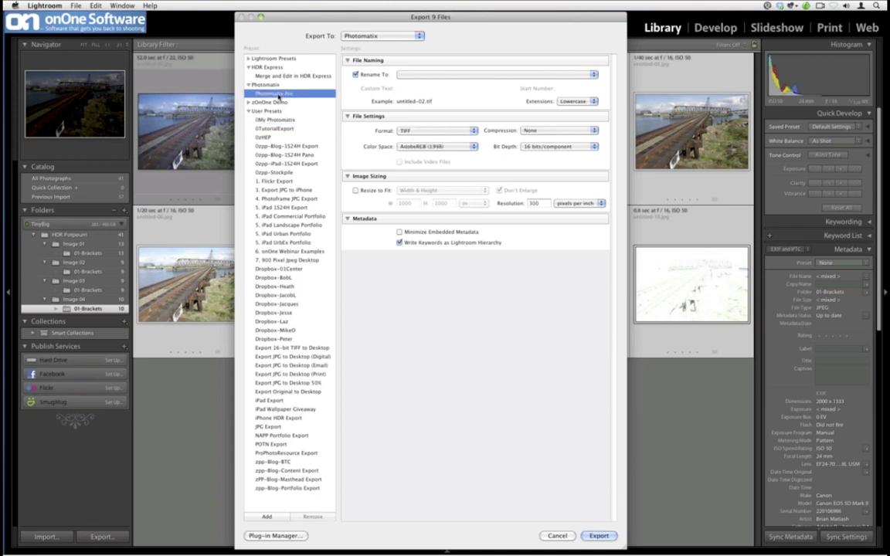
left_click(410, 146)
left_click(417, 154)
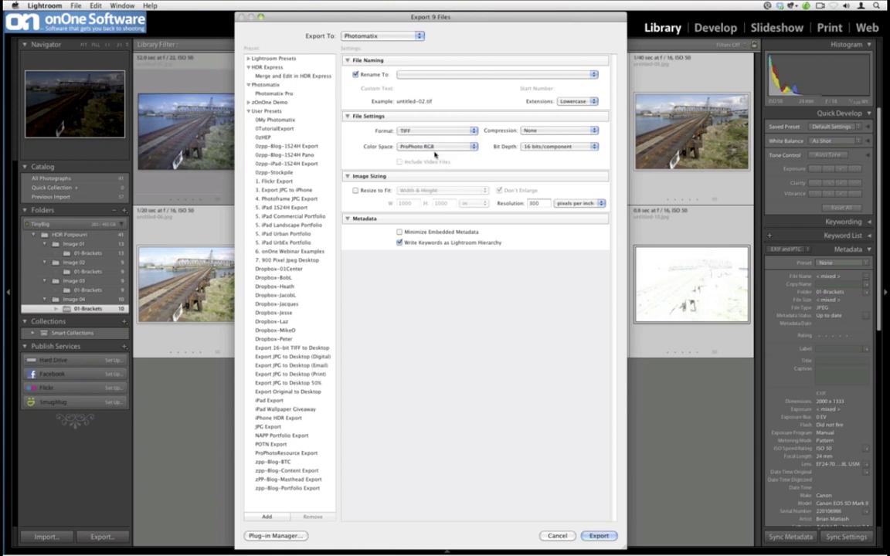
left_click(281, 516)
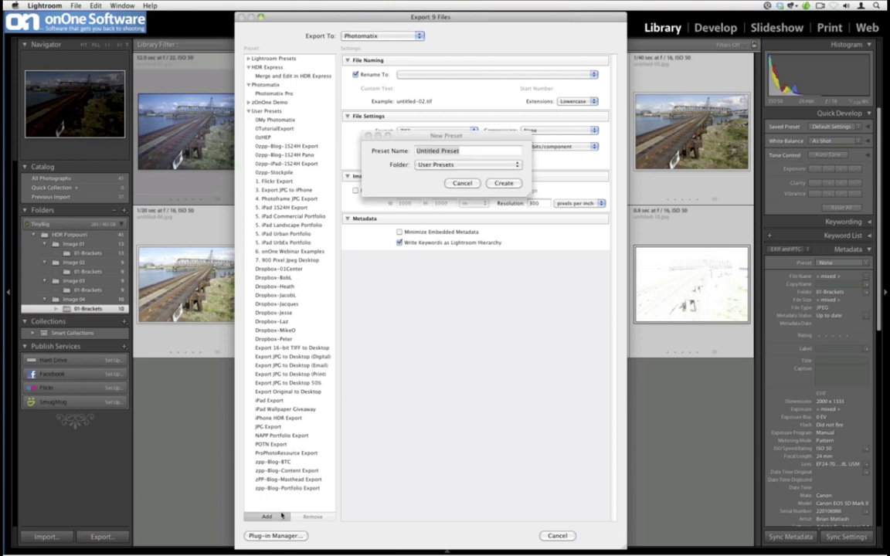
left_click(462, 184)
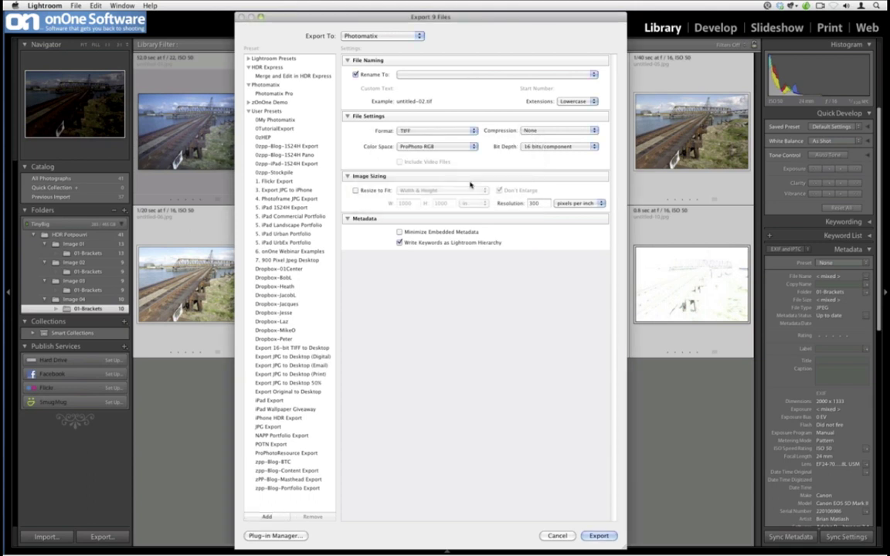
left_click(598, 536)
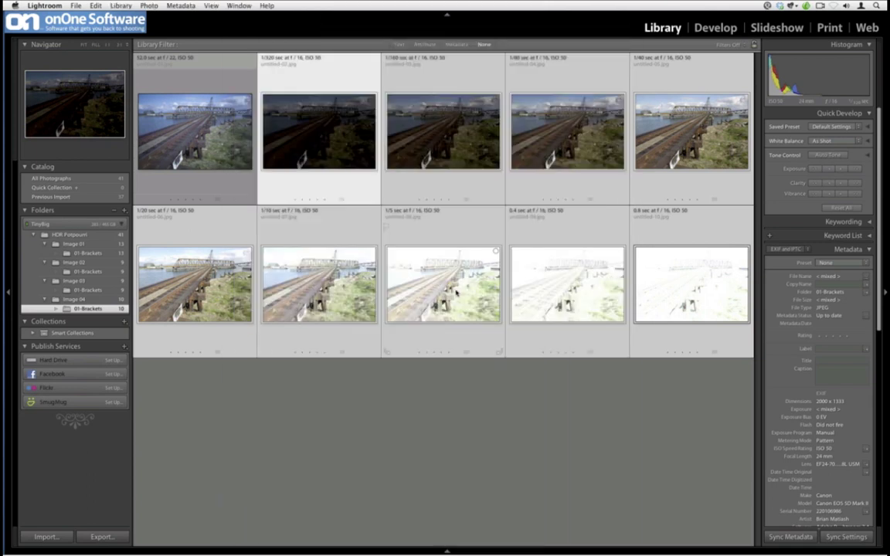
- Export the nine frames with the 0My Photomatix preset, image alignment off, and chromatic aberration reduction and automatic re-import into Lightroom on
right_click(452, 280)
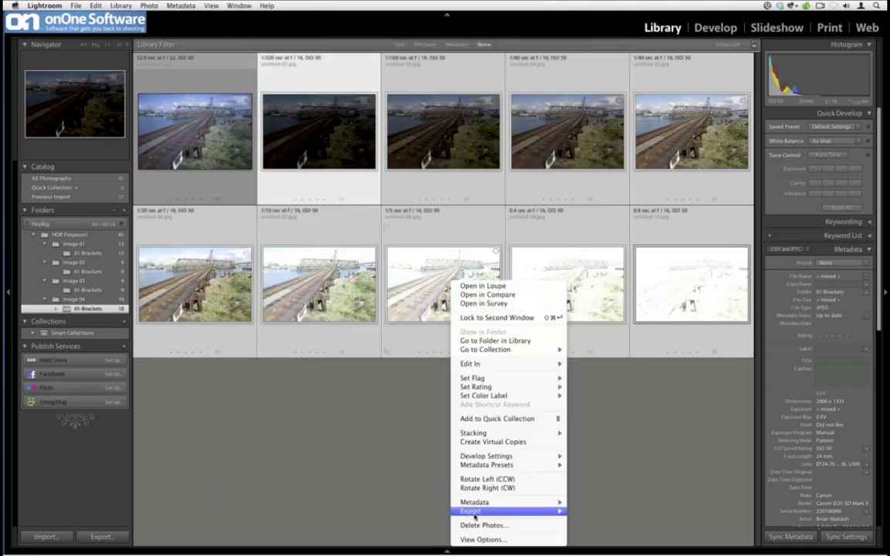
mouse_move(473, 514)
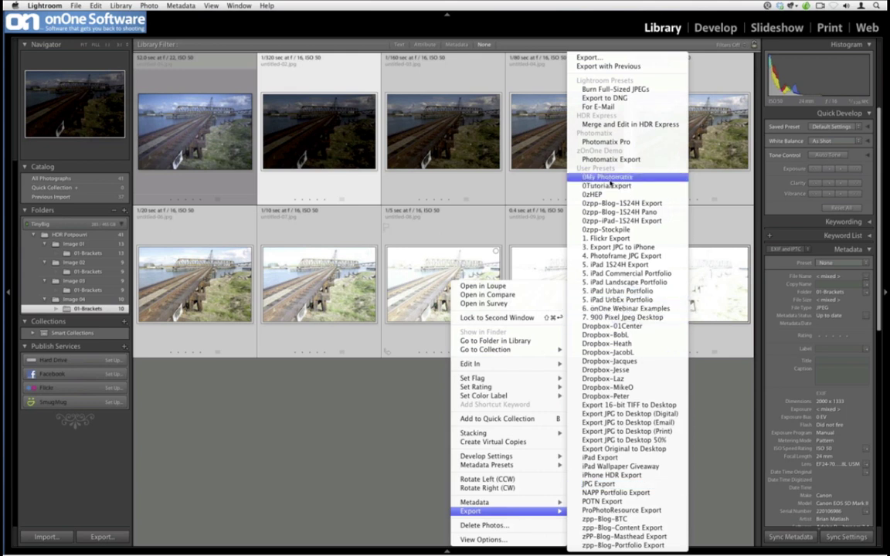
left_click(611, 179)
left_click(360, 133)
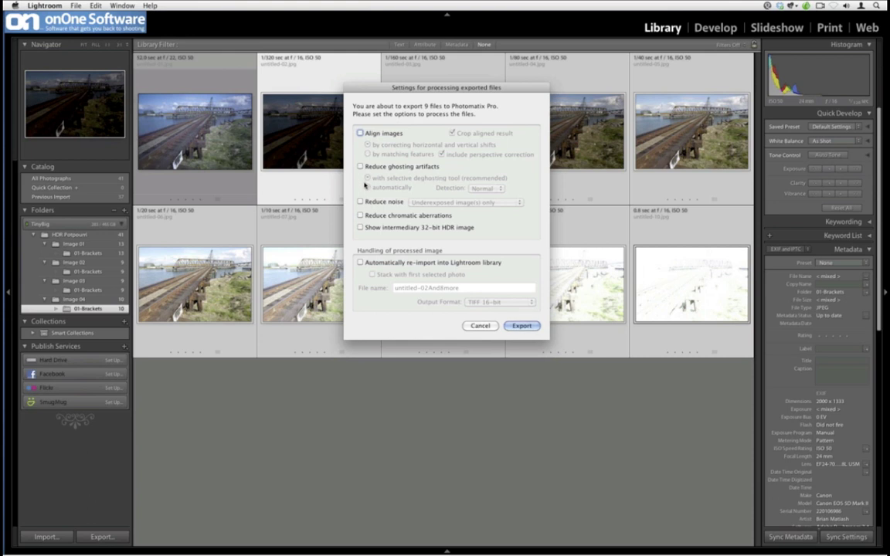
left_click(360, 262)
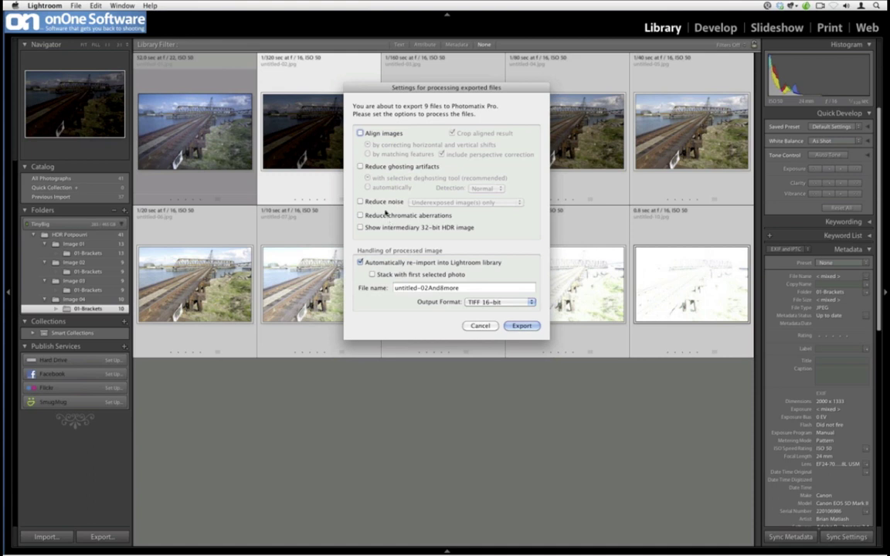
left_click(361, 215)
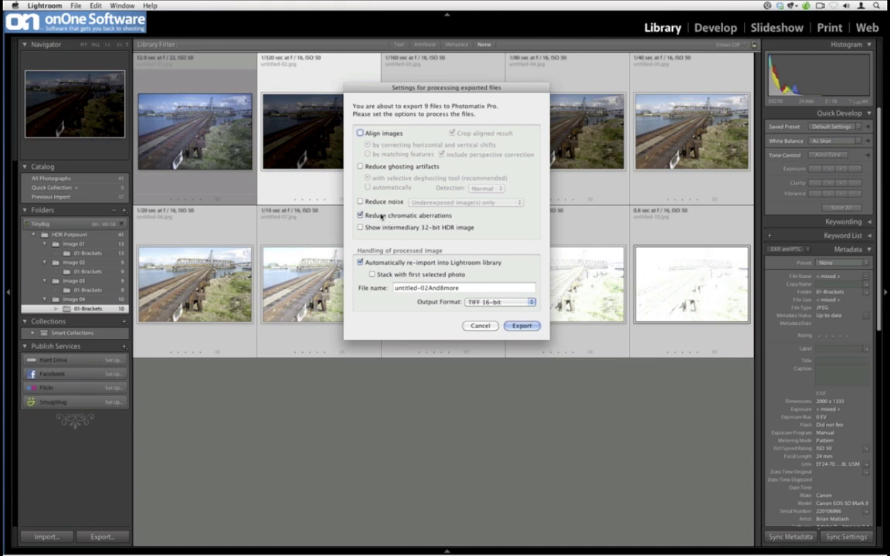
left_click(510, 326)
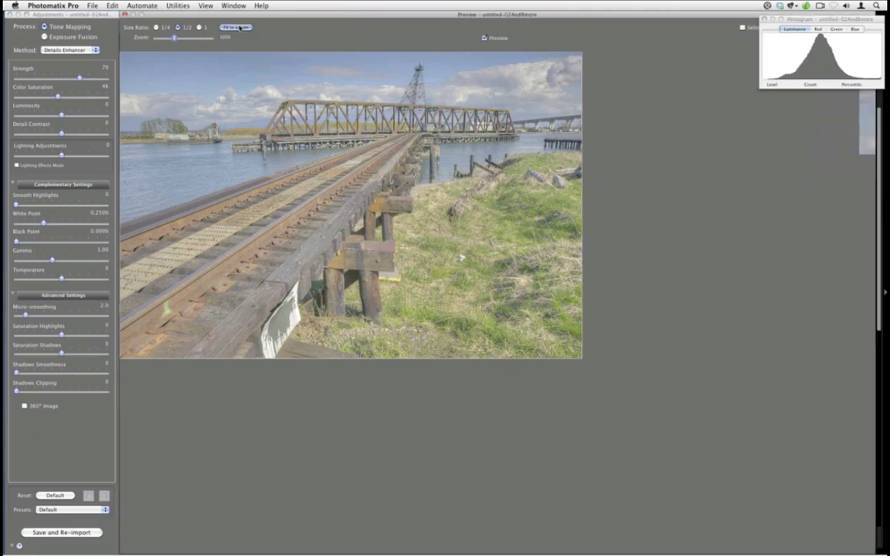
- Fit the bridge preview to the screen in Photomatix Pro and reposition the 8-bit histogram over the sky
left_click(240, 28)
left_click_drag(824, 19, 771, 14)
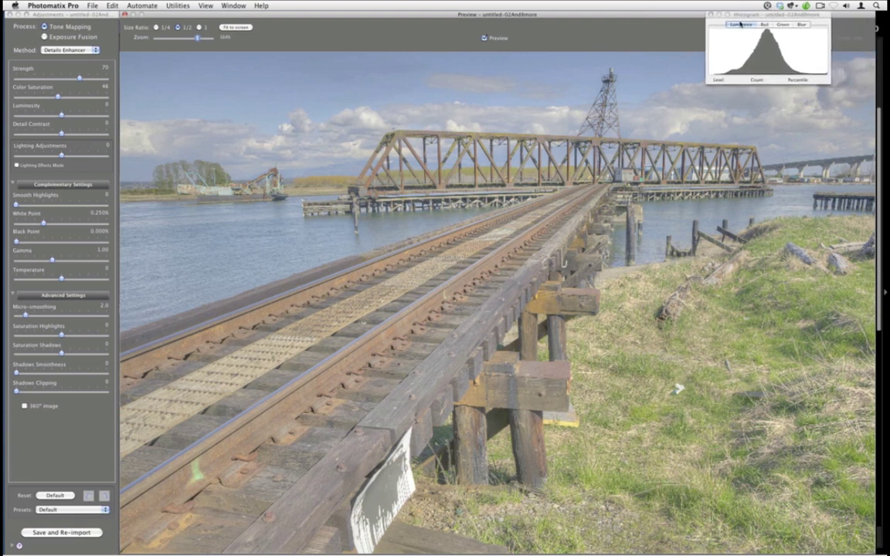
left_click(785, 15)
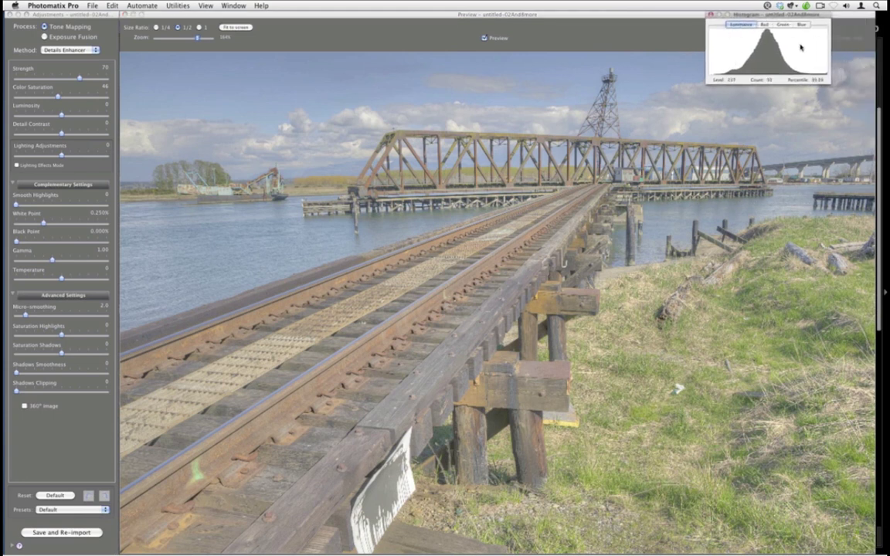
left_click(230, 4)
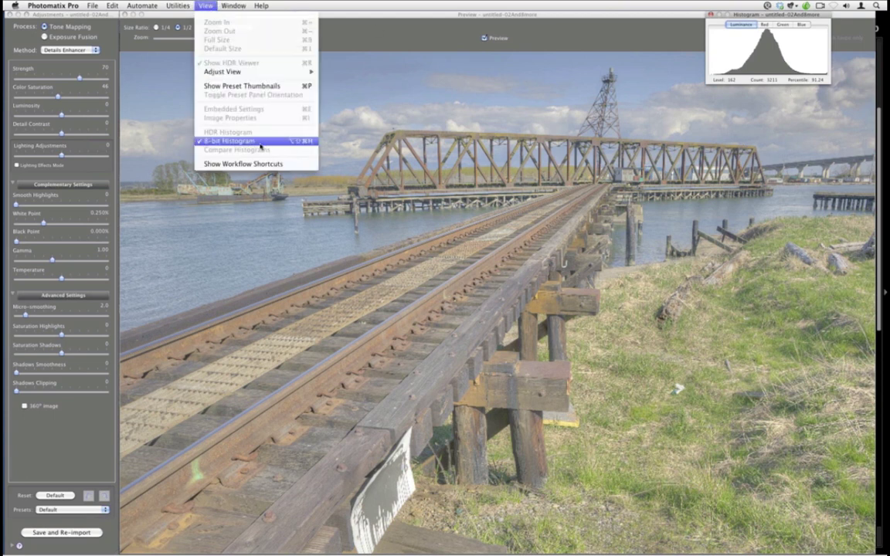
left_click(736, 54)
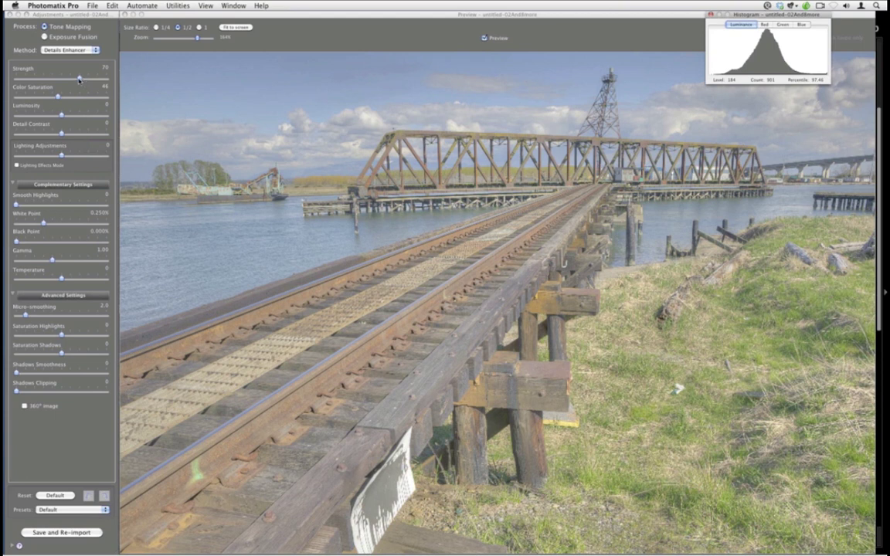
- Set Strength to 100, White Point to 0.006% and Black Point to 0.004% for the tone mapping
left_click_drag(79, 78, 107, 79)
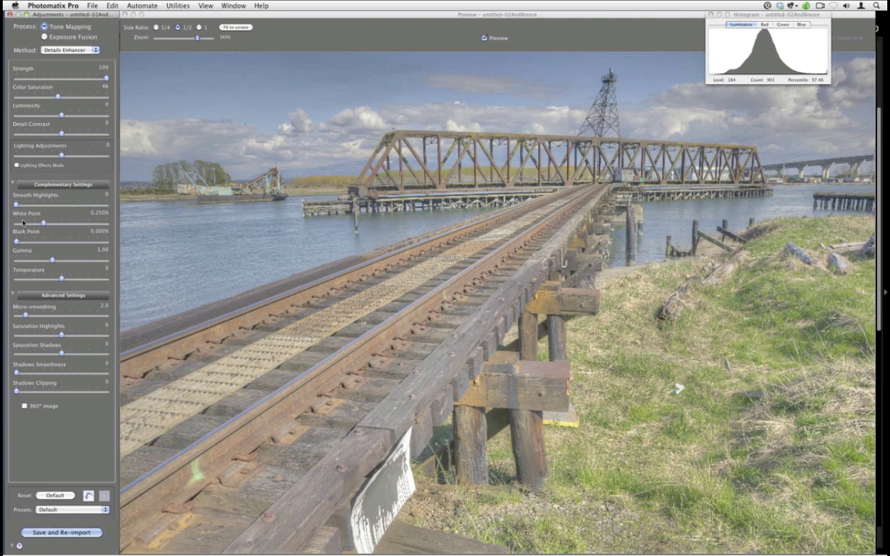
left_click(25, 223)
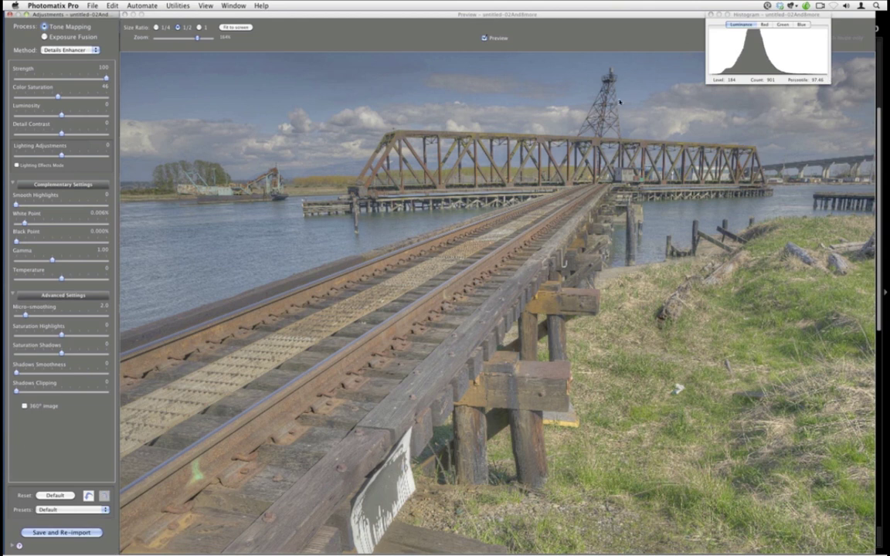
left_click(24, 242)
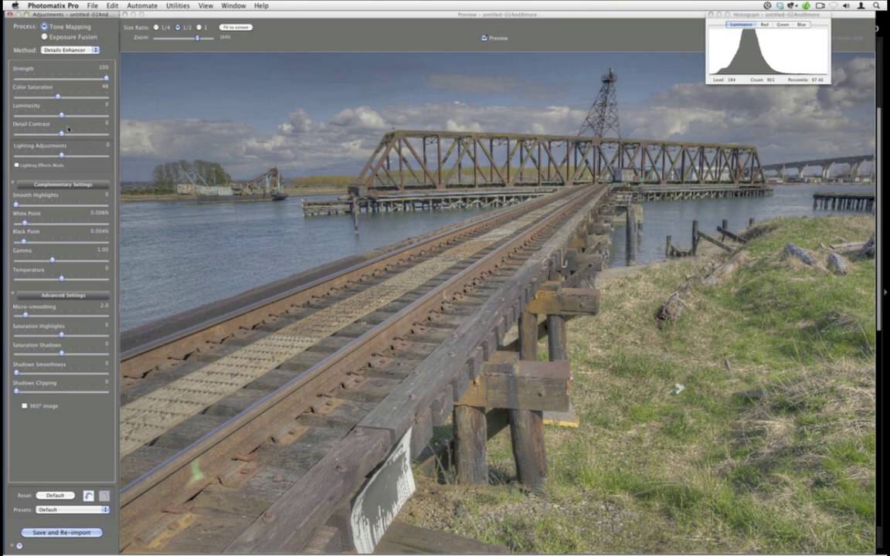
- Try Lighting Adjustments at -1.7 and the Surreal+ lighting effect, and turn Lighting Effects Mode off
left_click_drag(63, 156, 50, 142)
left_click(17, 166)
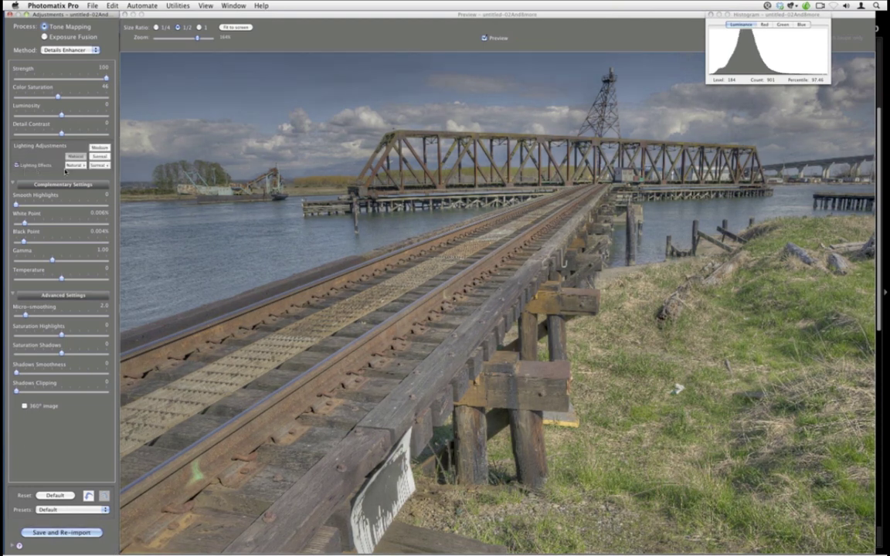
left_click(99, 165)
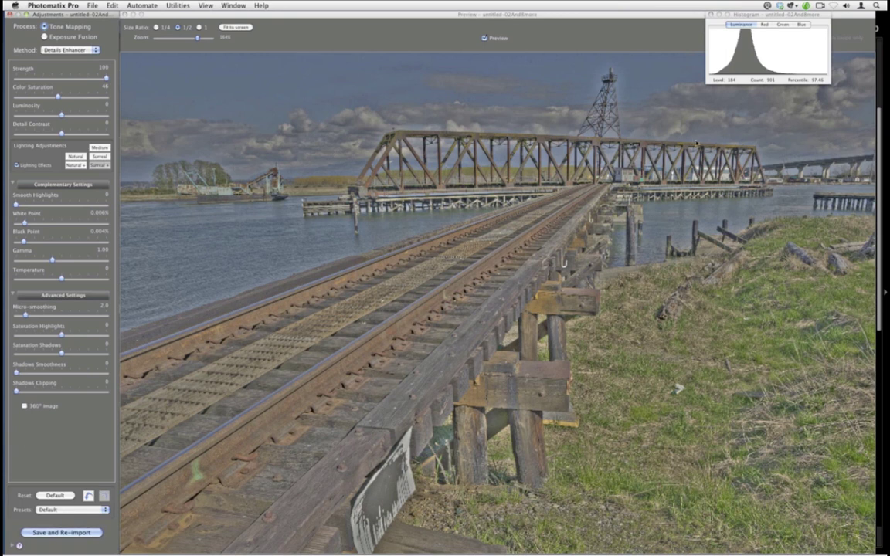
left_click(16, 165)
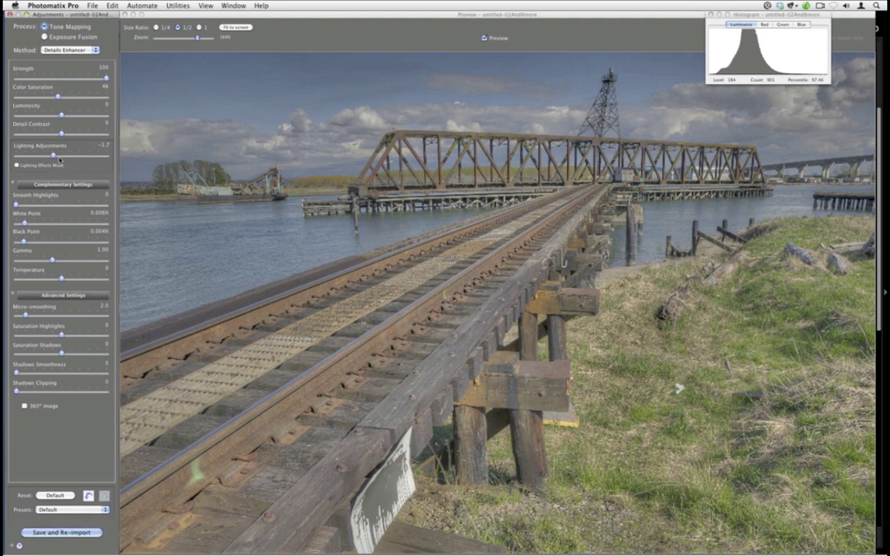
- Set Lighting Adjustments to -1.2, Luminosity to +0.9, Detail Contrast to +1.9 and Gamma to 0.83
left_click_drag(51, 156, 56, 156)
left_click_drag(55, 264, 59, 261)
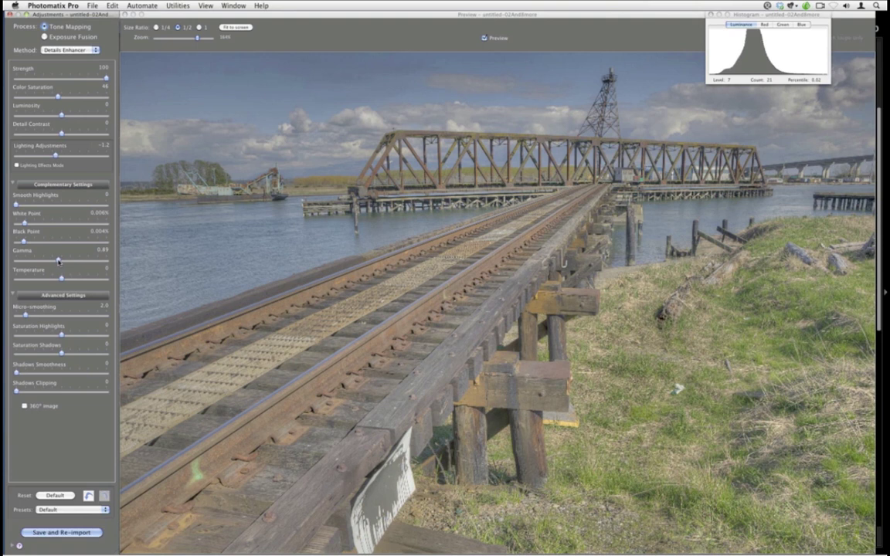
left_click_drag(61, 116, 70, 134)
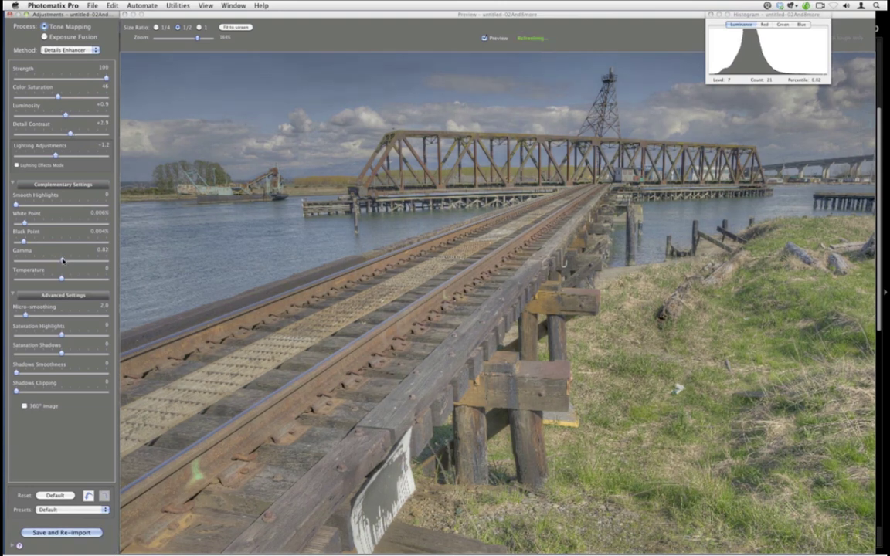
left_click_drag(61, 261, 63, 261)
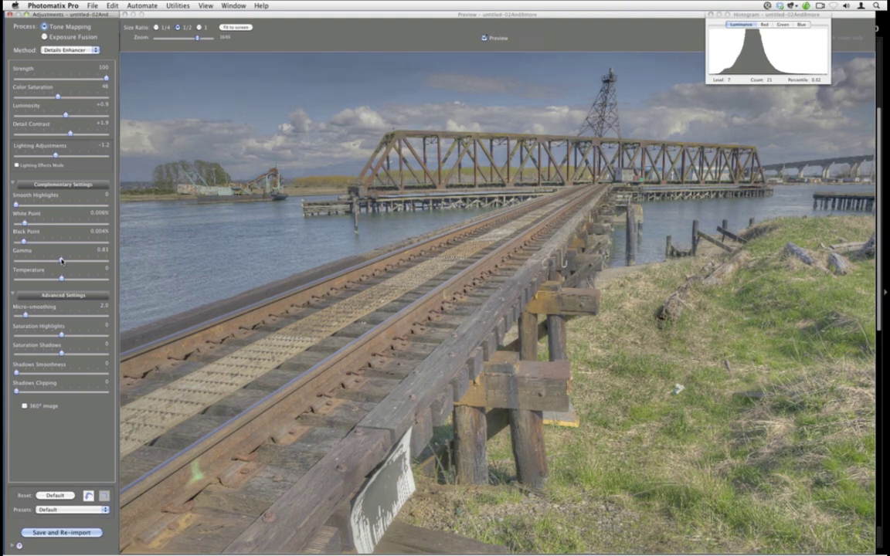
- Refine the tone mapping with Color Saturation 42, Gamma 0.77, White Point and Black Point 0.019%, and Luminosity +0.1
left_click_drag(59, 98, 54, 97)
left_click_drag(64, 259, 62, 259)
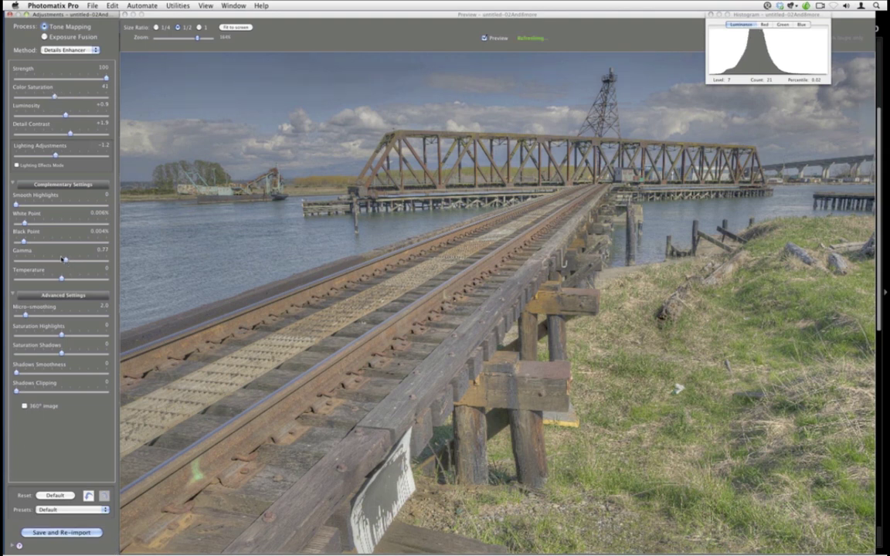
left_click_drag(24, 223, 29, 244)
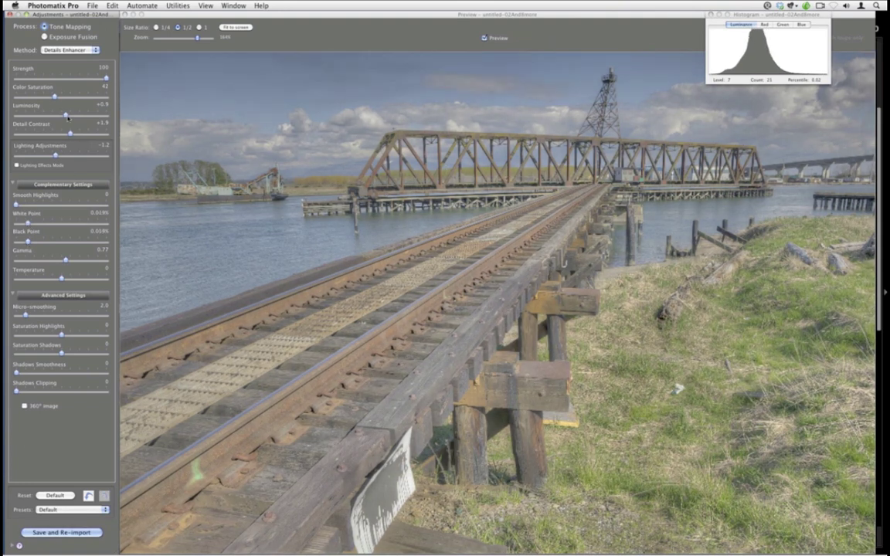
left_click_drag(65, 115, 58, 116)
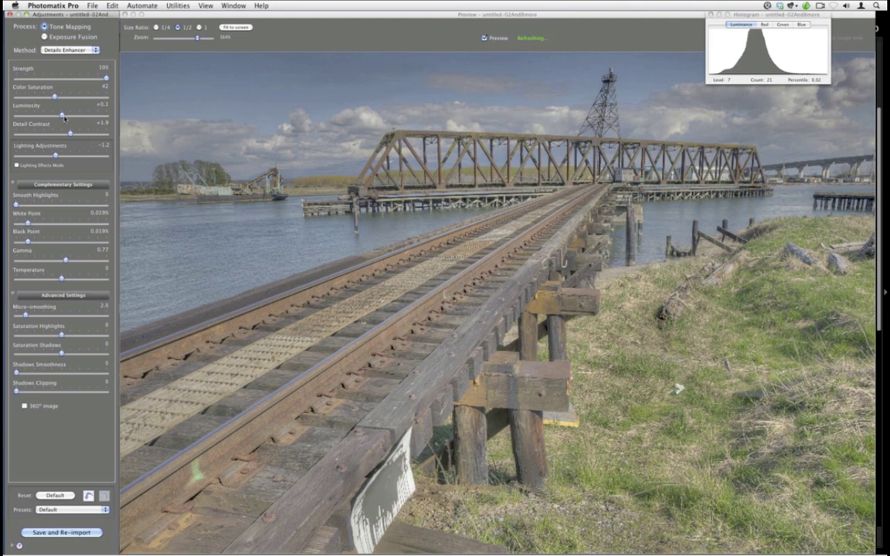
- Save and re-import the tone-mapped bridge image into Lightroom, and view it enlarged before returning to the grid
left_click(87, 533)
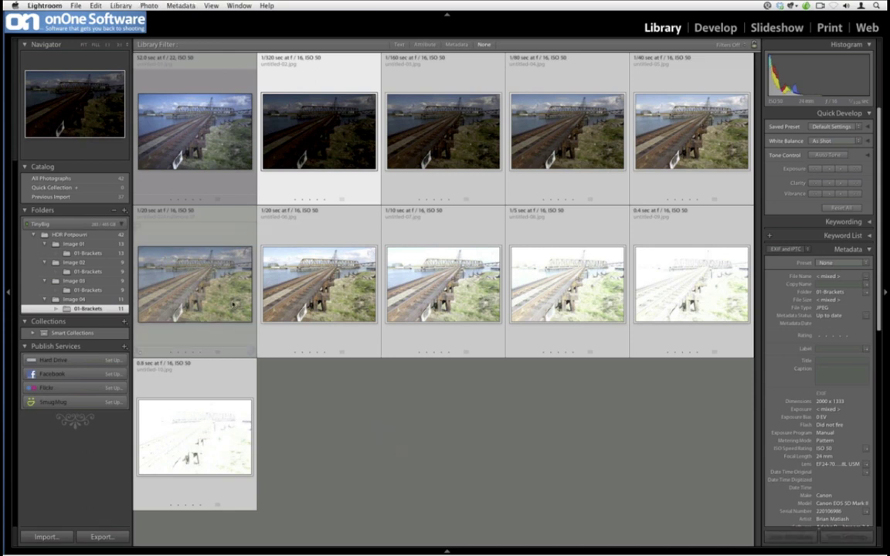
left_click(233, 304)
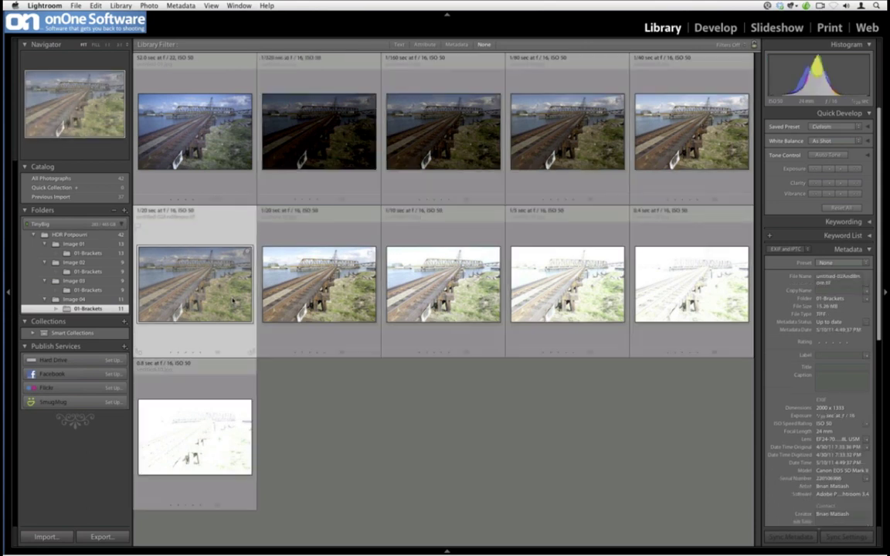
double_click(210, 270)
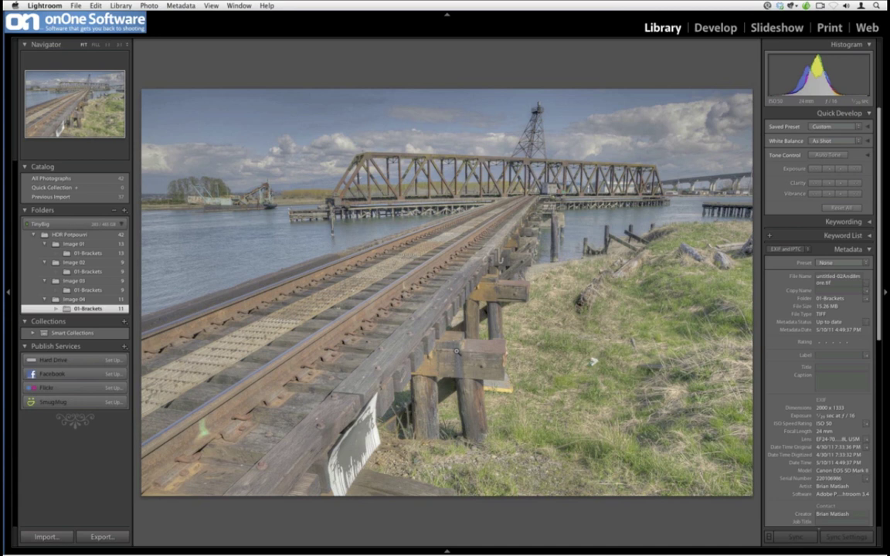
double_click(413, 318)
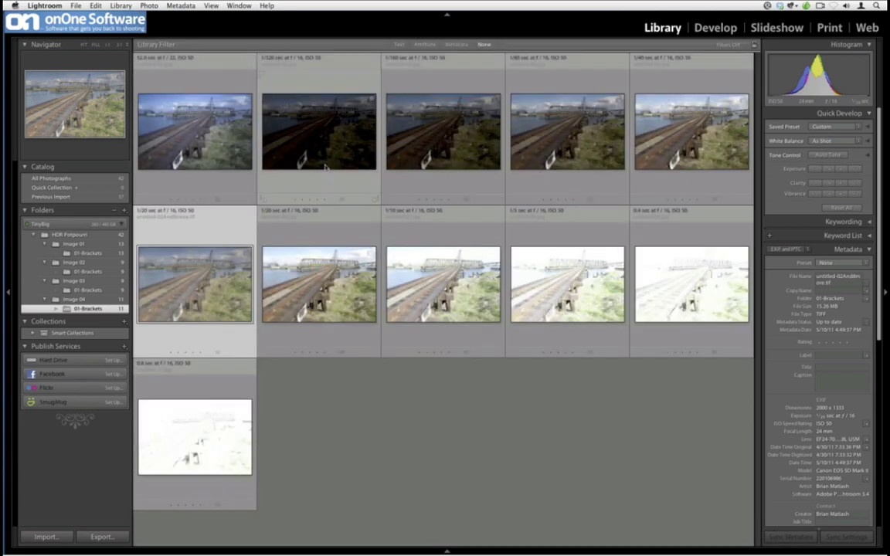
- Select the nine bracketed JPEG exposures from 1/320 sec onward, excluding the TIFF, and merge them in HDR Express
left_click(295, 158)
left_click(354, 303, "super")
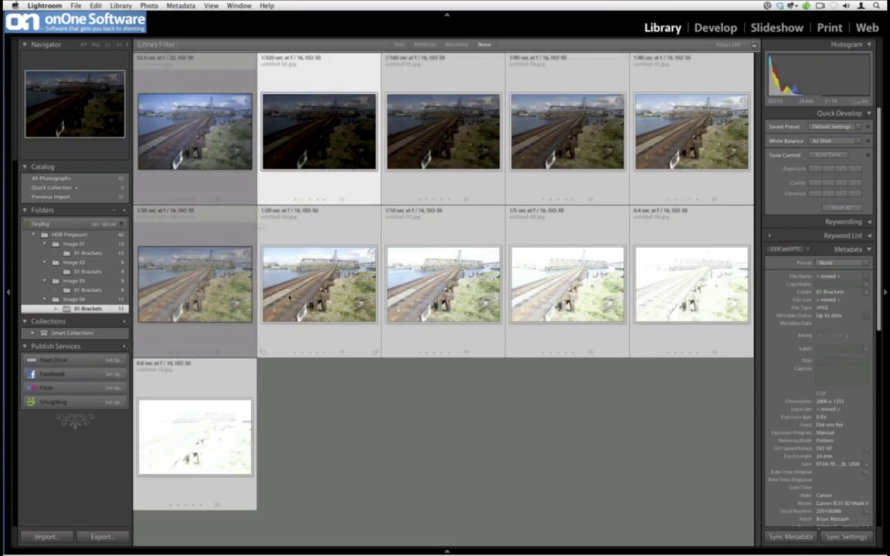
right_click(355, 303)
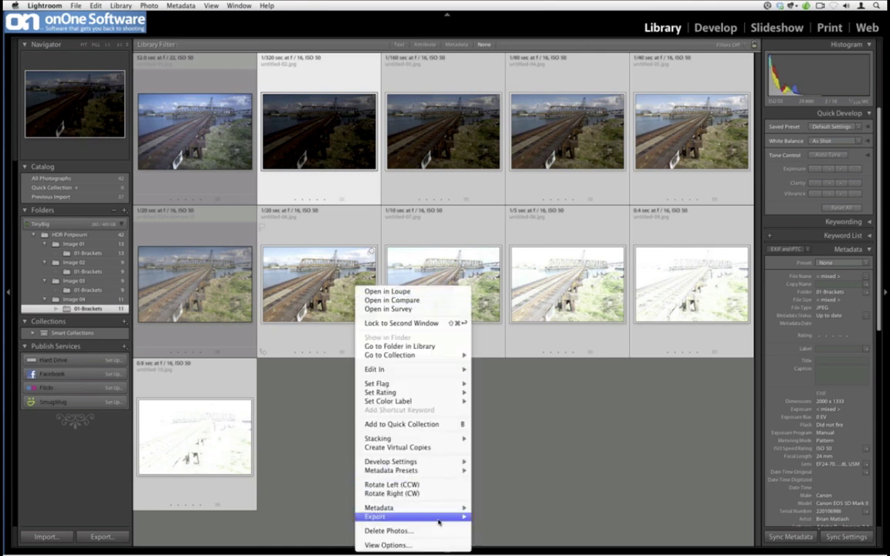
mouse_move(438, 517)
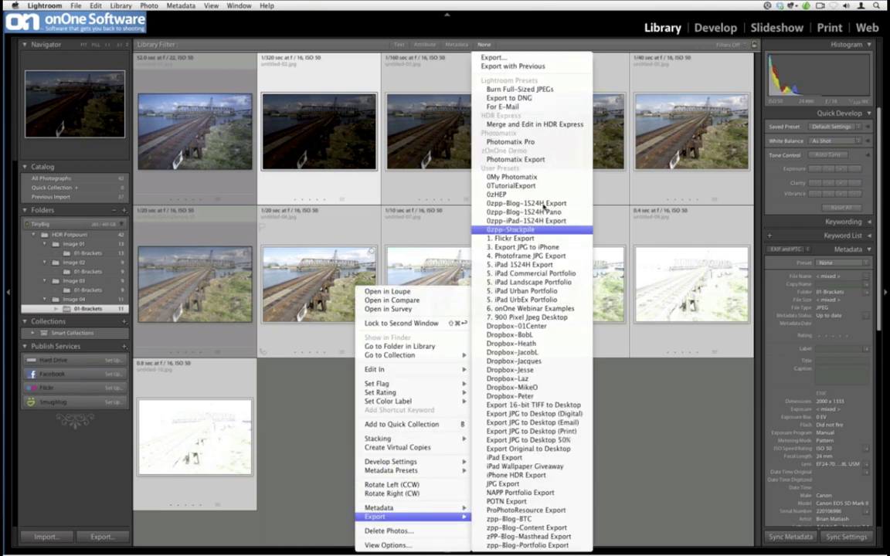
left_click(544, 125)
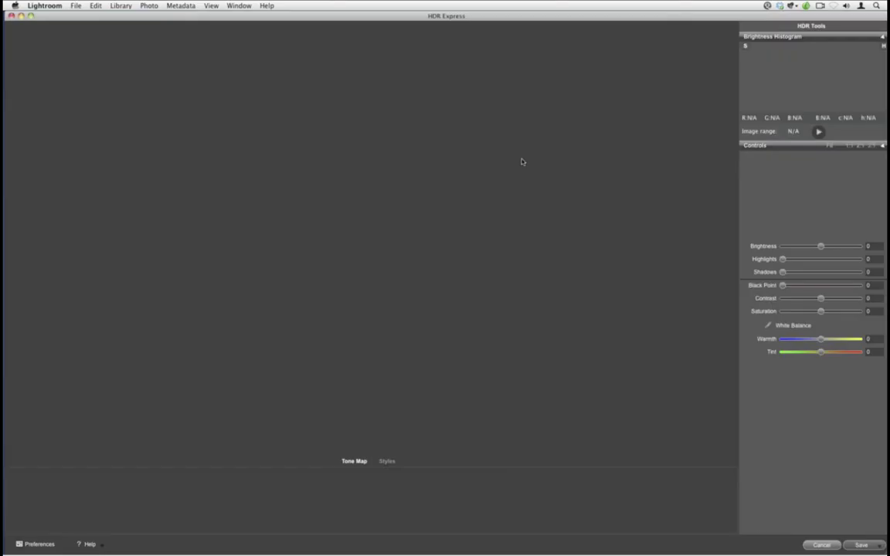
left_click(540, 378)
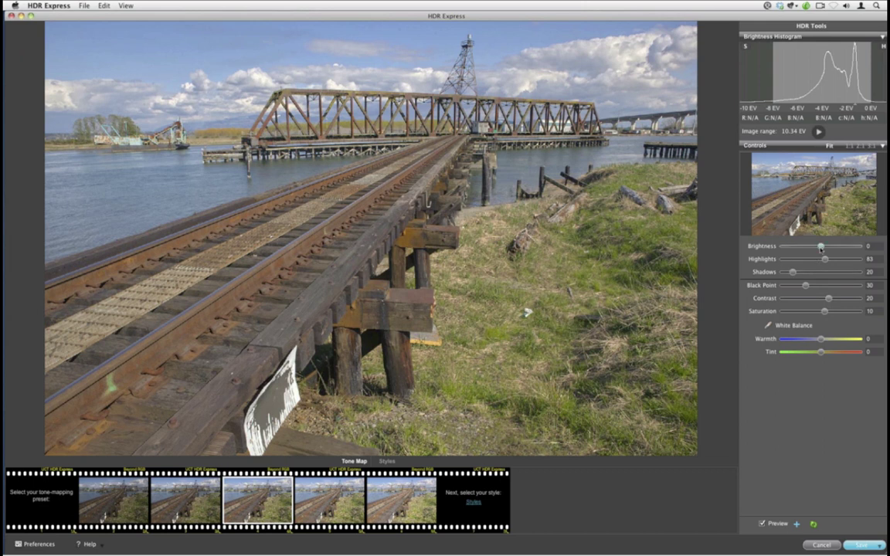
- Set Brightness 2, Highlights 91, Shadows 15, Black Point 36, Contrast 27 and Warmth -7, and save the HDR as JPEG hdr-untitled-02
left_click_drag(821, 247, 831, 301)
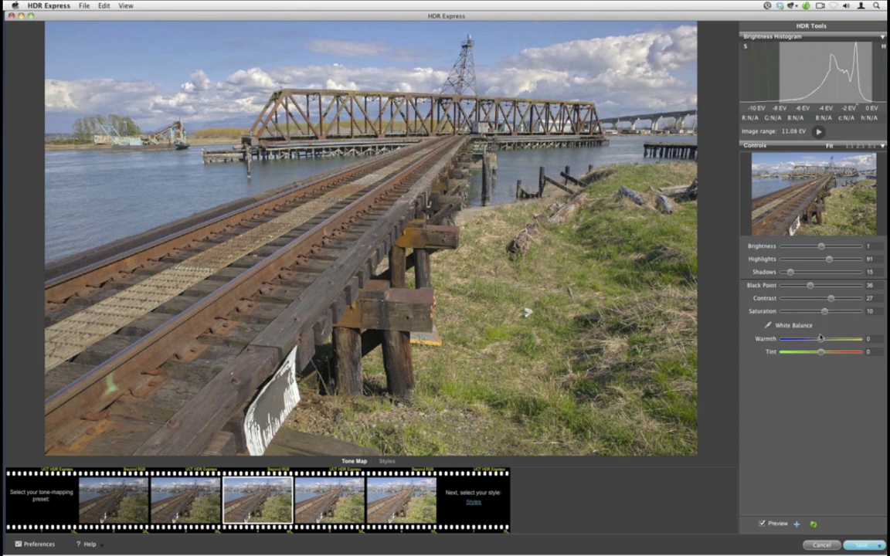
left_click_drag(821, 339, 818, 339)
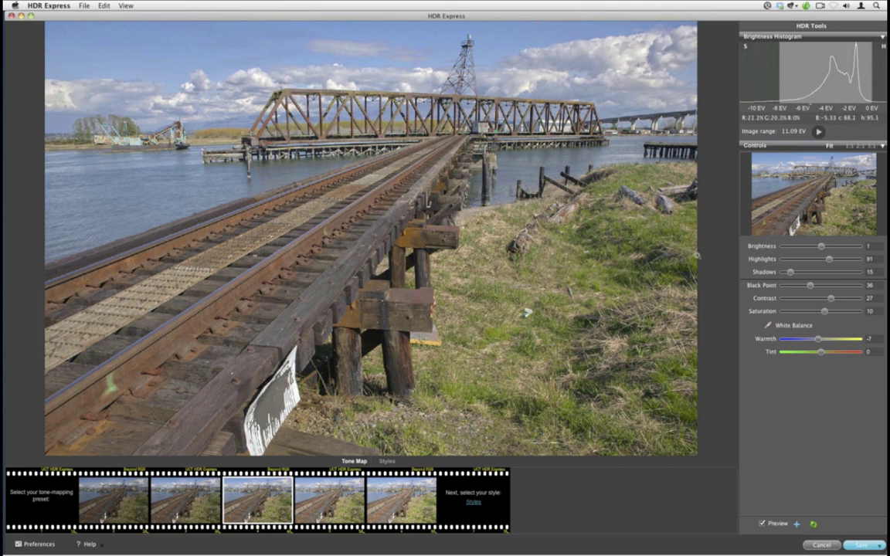
left_click_drag(820, 246, 822, 246)
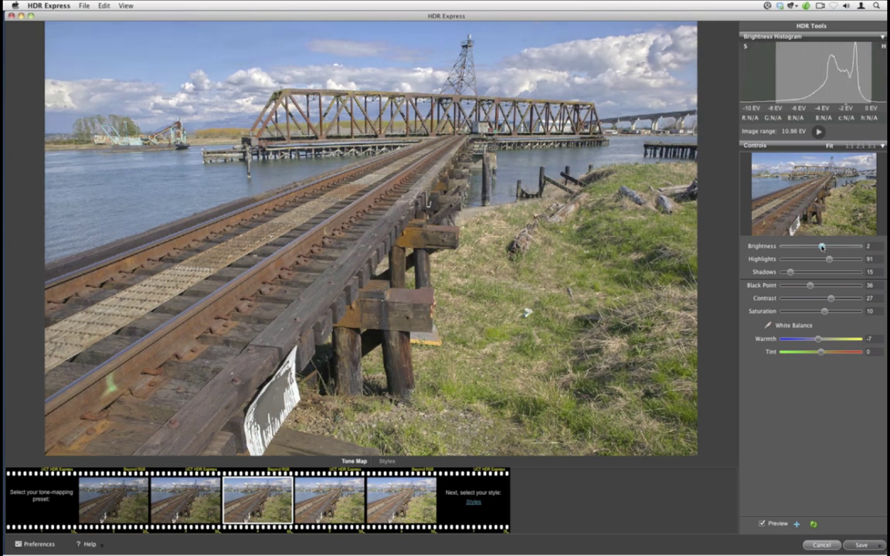
left_click(860, 546)
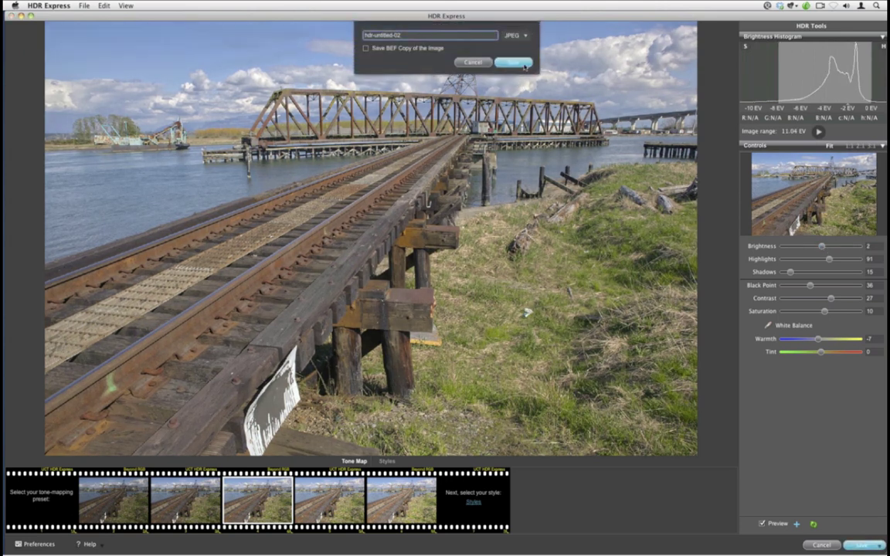
left_click(513, 63)
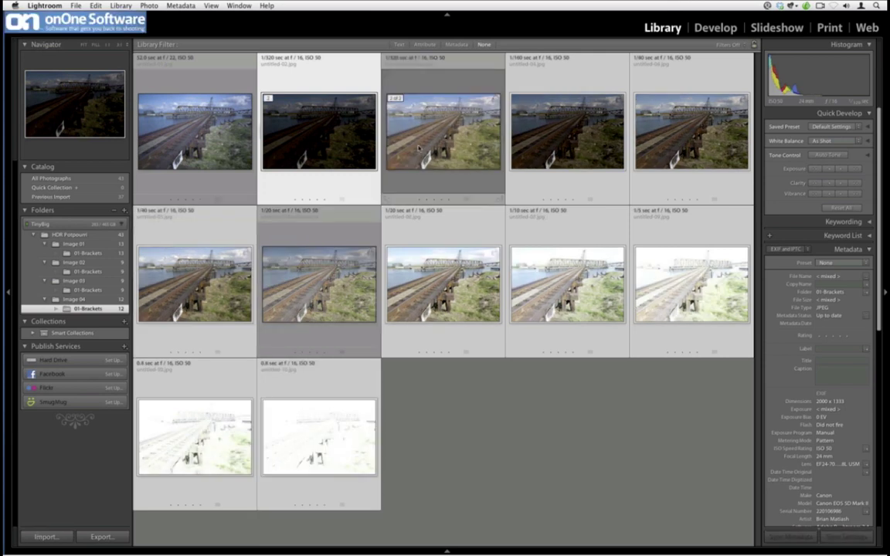
- Compare the merged HDR image with the 1/40 sec exposure side by side on black, and view the HDR image alone
left_click(185, 255, "super")
key("c")
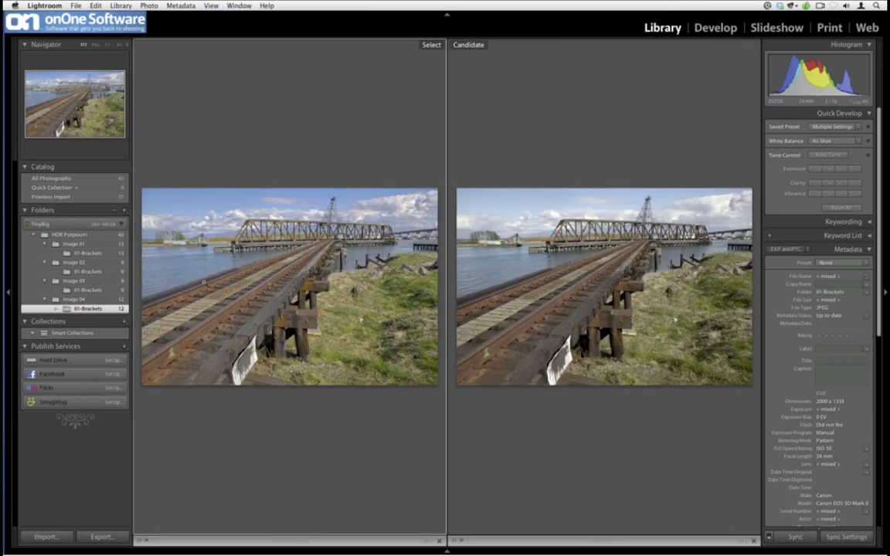
key("shift+Tab")
key("l")
key("l")
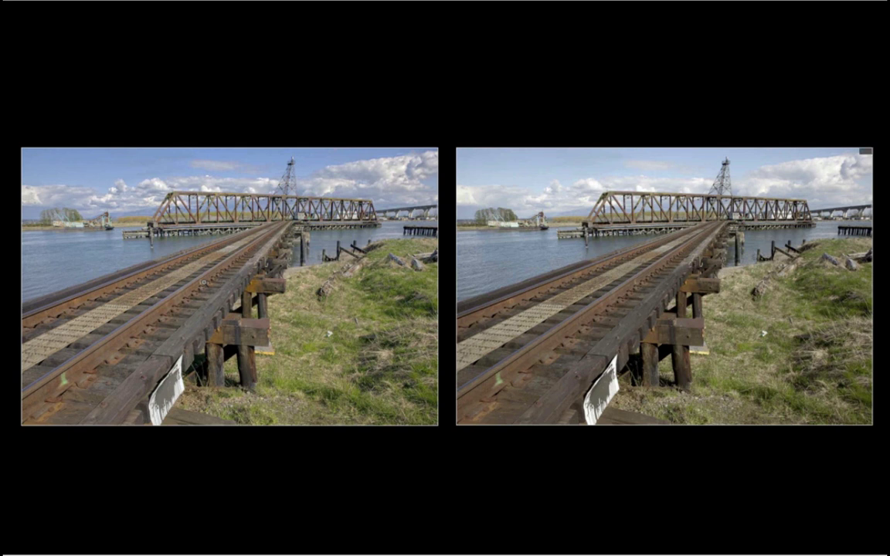
key("l")
key("e")
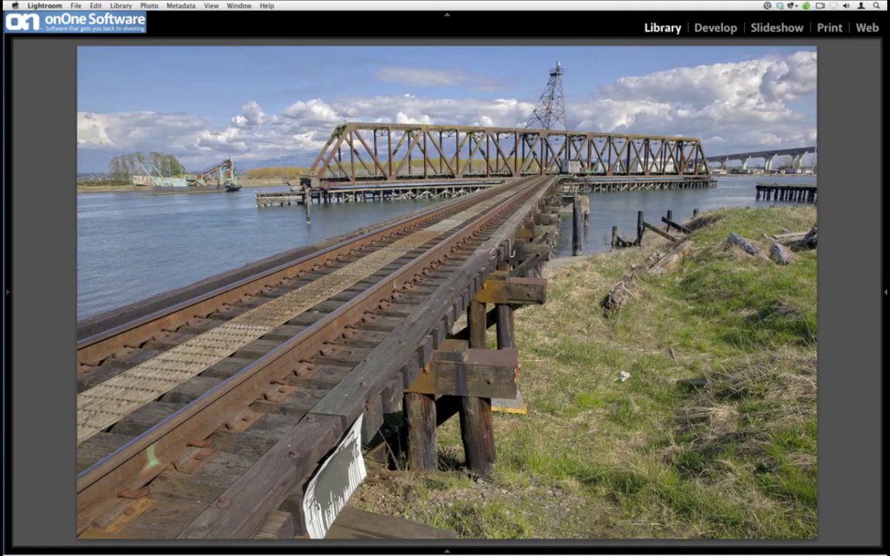
key("Tab")
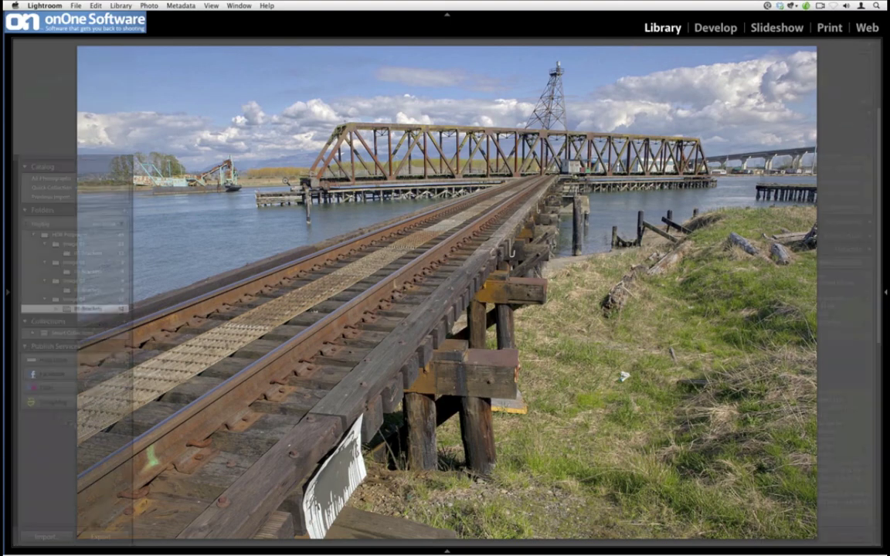
key("g")
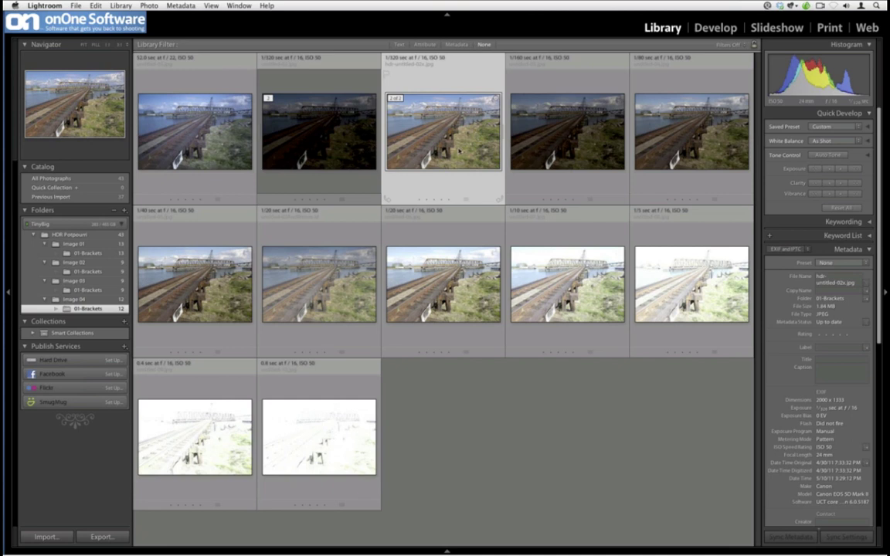
- Compare the HDR Express image with the 1/20 sec TIFF blend side by side on black, and view the HDR image enlarged
left_click(289, 268, "super")
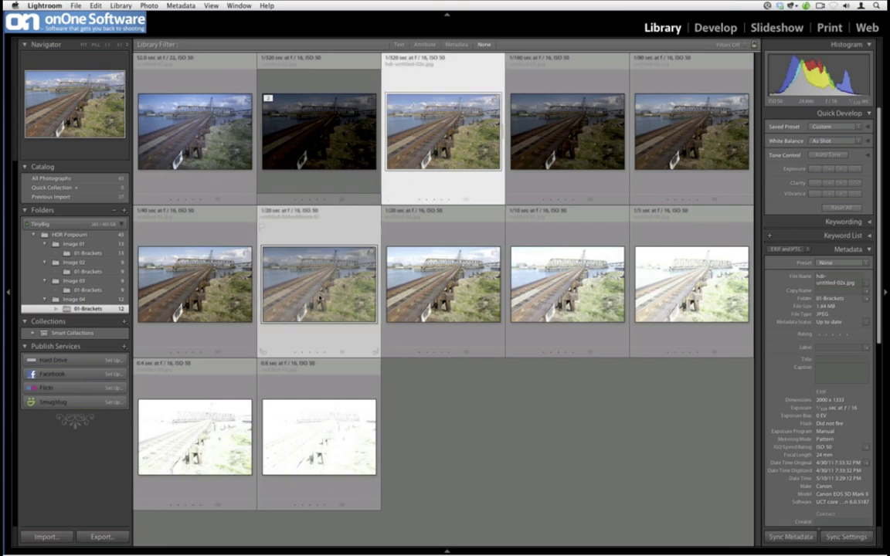
key("n")
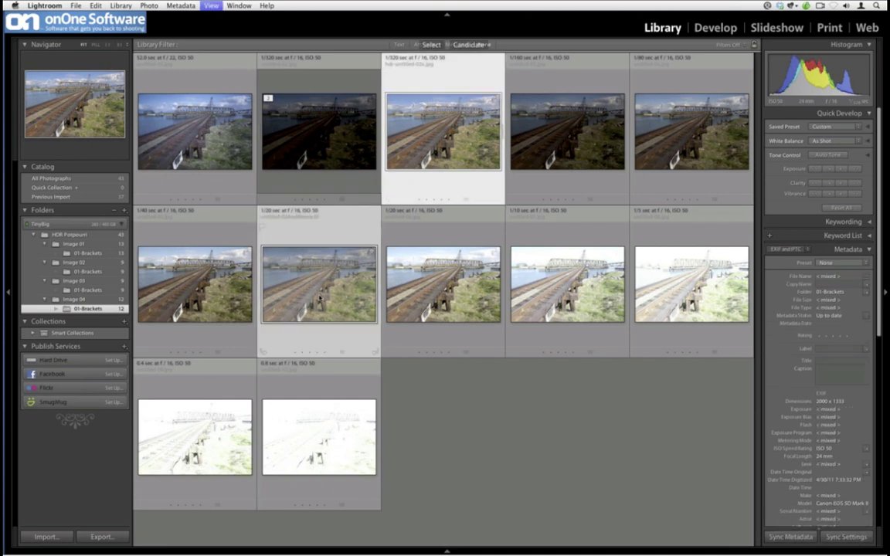
key("Tab")
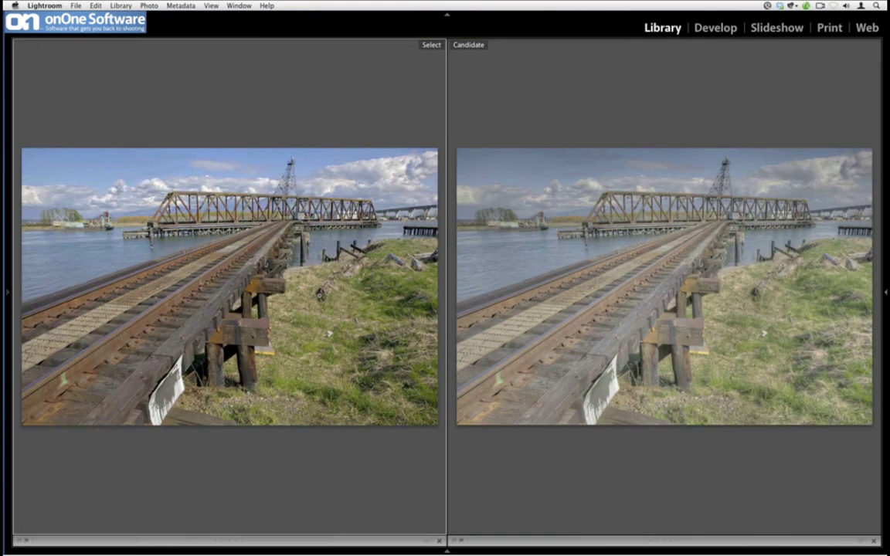
key("l")
key("l")
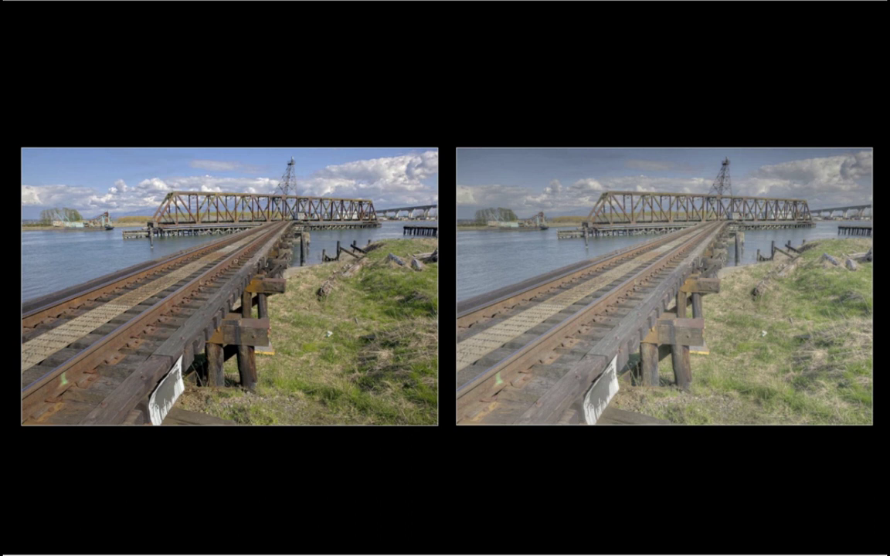
double_click(236, 262)
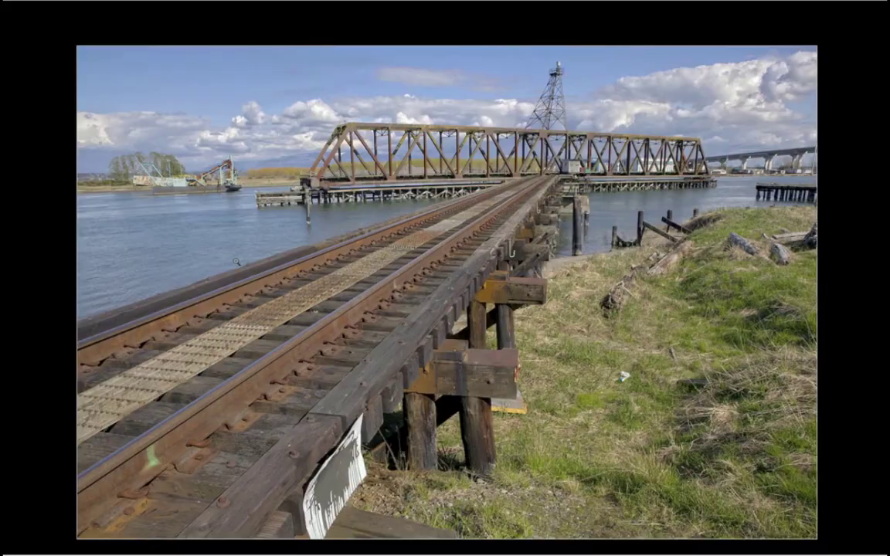
key("l")
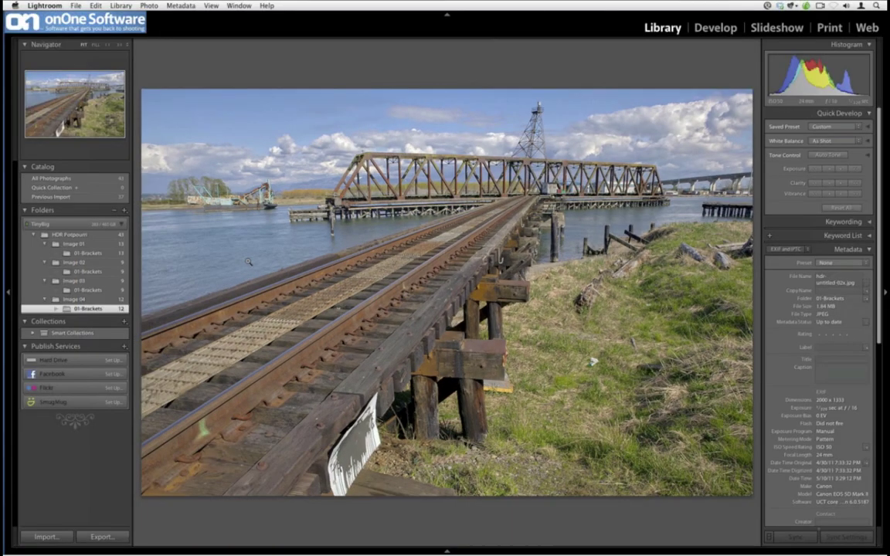
key("g")
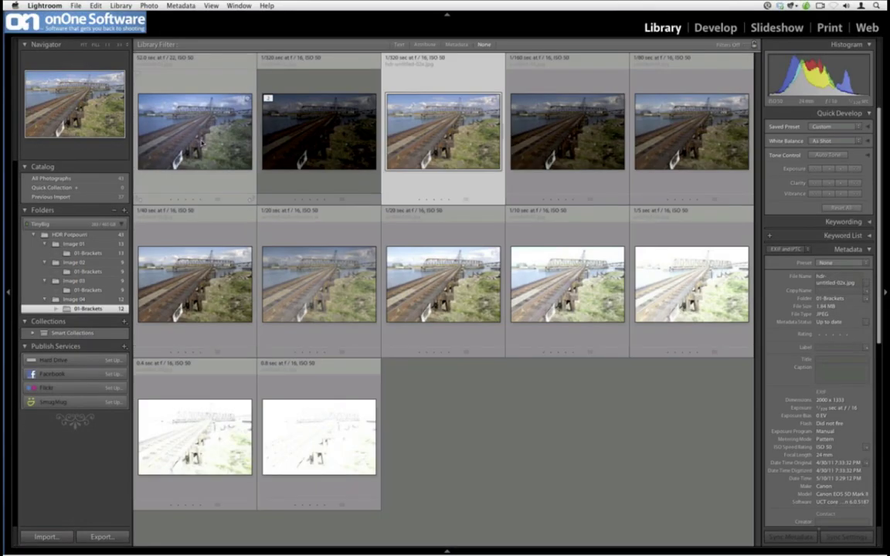
- View the 52.0 sec long exposure and the merged HDR image enlarged, and return to the thumbnail grid
left_click(201, 143)
key("e")
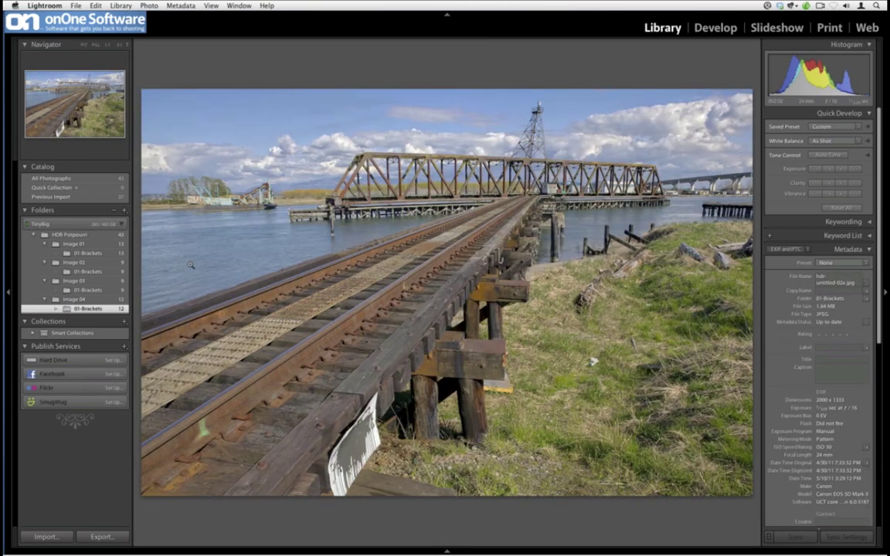
key("g")
- Open the merged HDR image and the 52.0 sec long exposure together as layers in Perfect Layers
left_click(194, 131, "super")
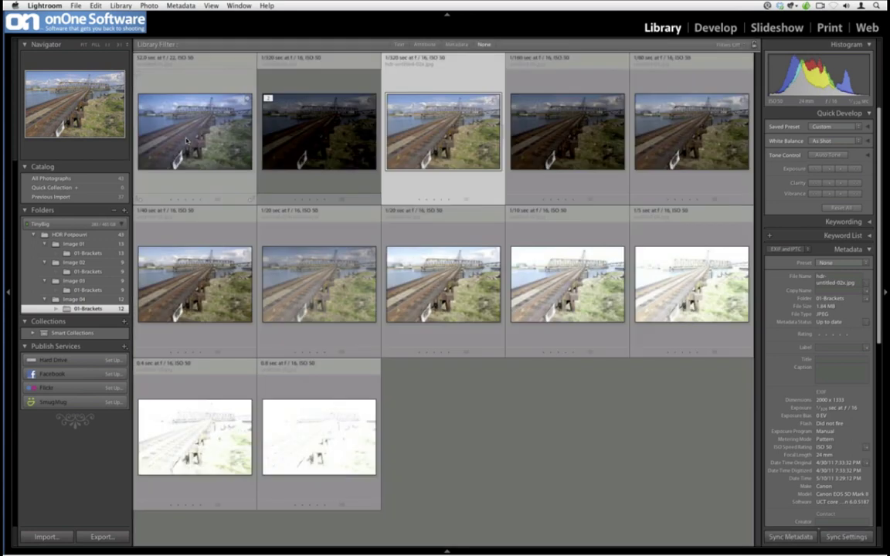
left_click(65, 5)
mouse_move(76, 5)
mouse_move(108, 159)
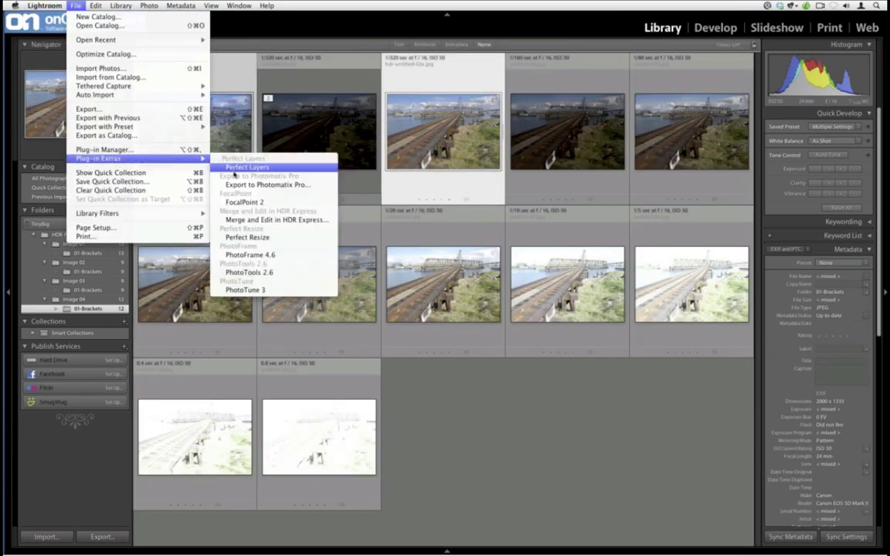
left_click(234, 169)
left_click(561, 324)
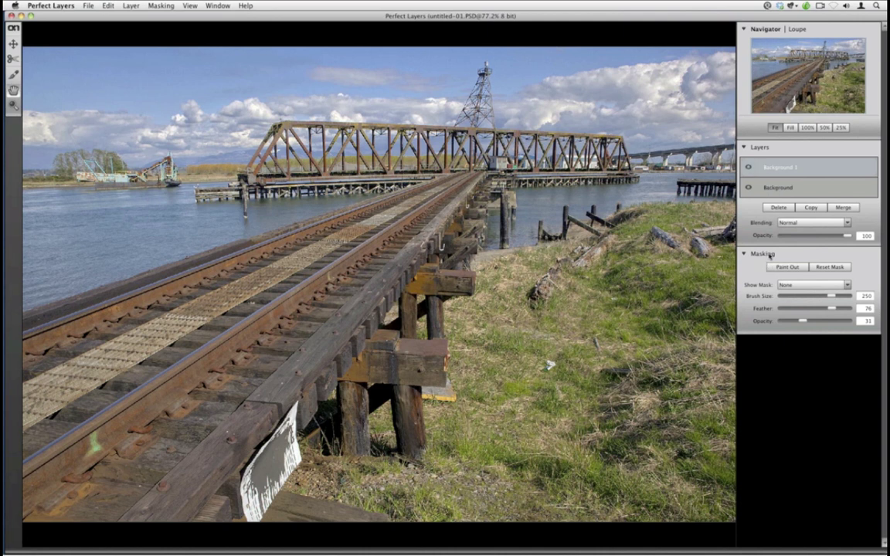
- Paint out the top layer's water beside the tracks using a masking brush with size 175, feather 55 and opacity 82
left_click(13, 72)
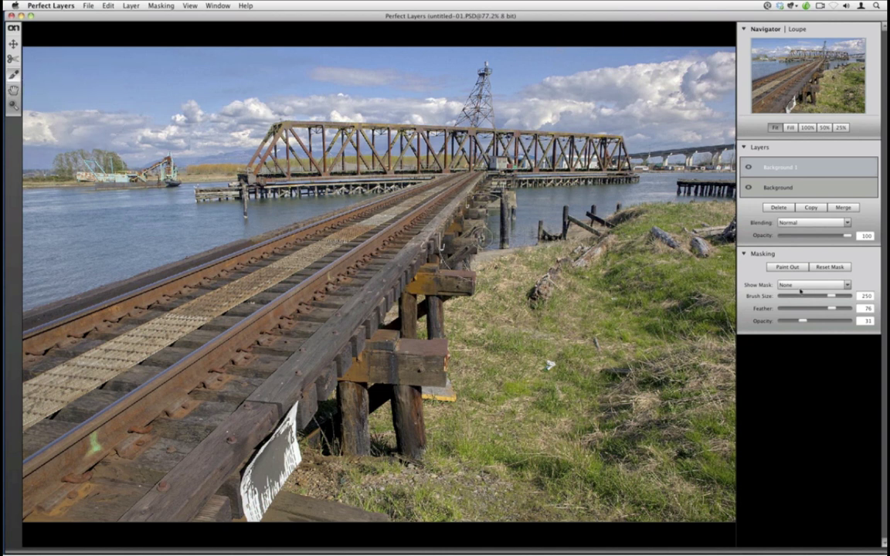
mouse_move(802, 320)
left_mouse_down()
mouse_move(836, 321)
mouse_move(817, 309)
mouse_move(828, 297)
left_mouse_up()
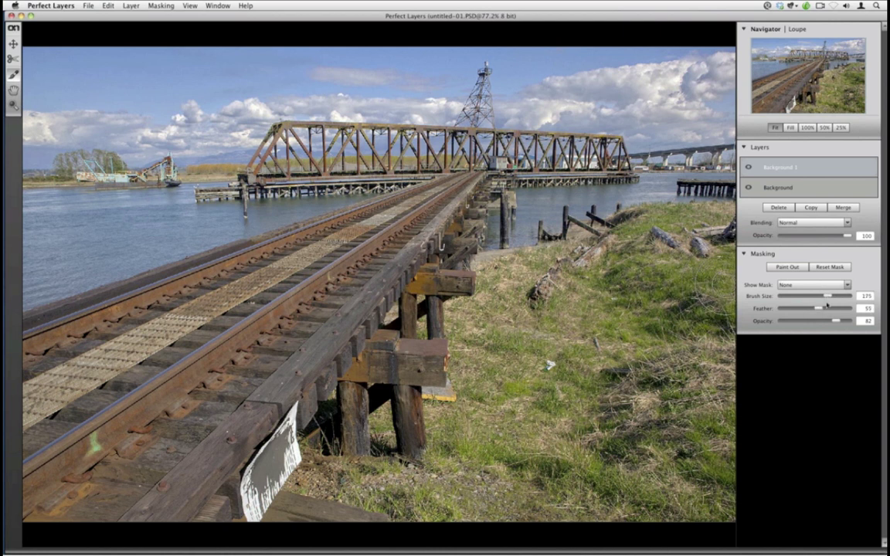
mouse_move(116, 189)
left_mouse_down()
mouse_move(56, 244)
mouse_move(39, 246)
mouse_move(66, 267)
mouse_move(33, 248)
mouse_move(113, 251)
mouse_move(25, 267)
mouse_move(111, 263)
left_mouse_up()
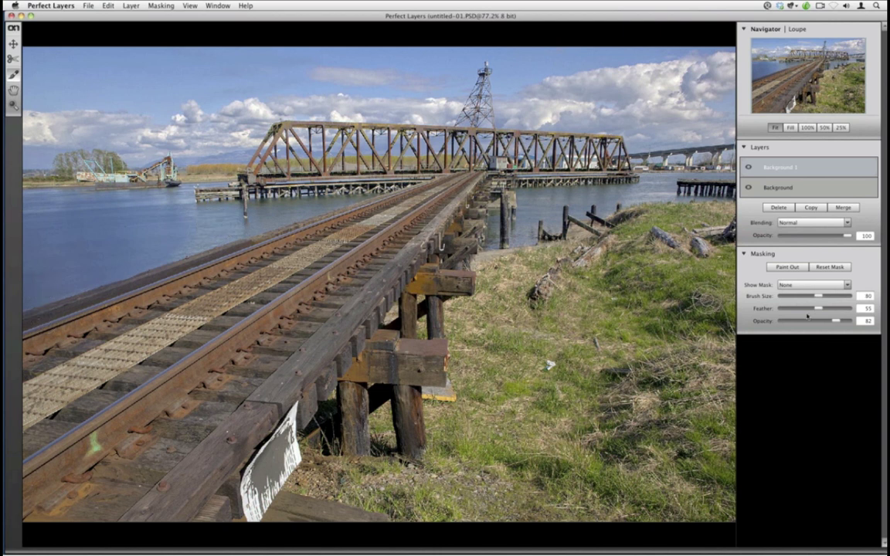
- Paint out the remaining water along the tracks and behind the grassy bank with brush size 50 and opacity 100
key("bracketleft")
key("bracketleft")
left_click_drag(837, 325, 849, 321)
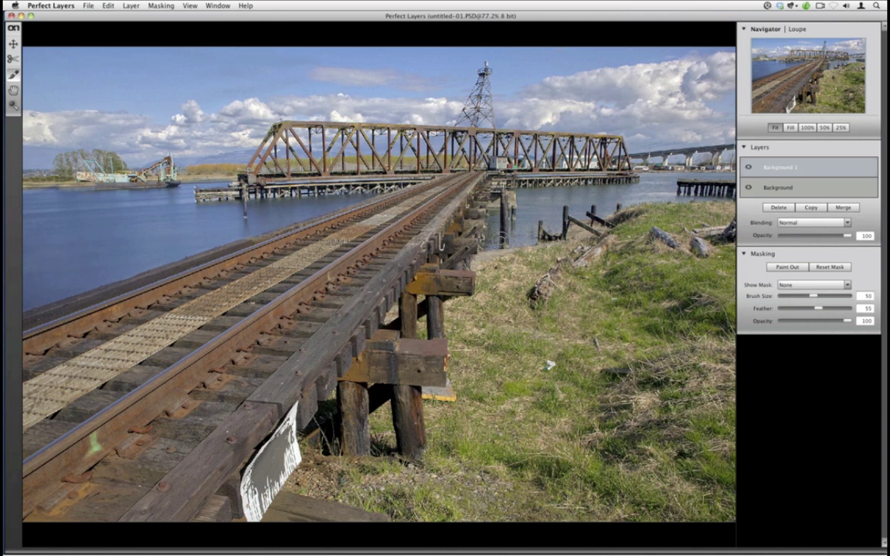
key("bracketright")
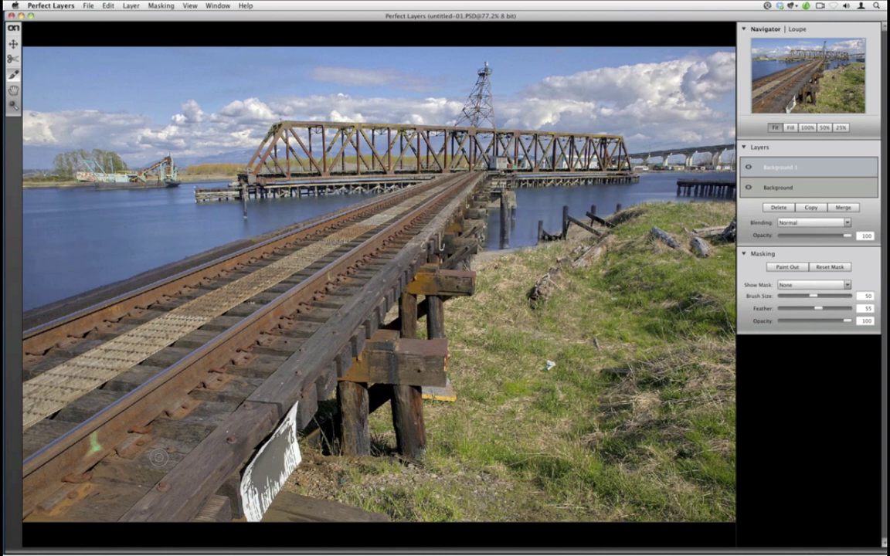
- Save and close the layered untitled-01.PSD, and view it enlarged in the Lightroom library
left_click(88, 6)
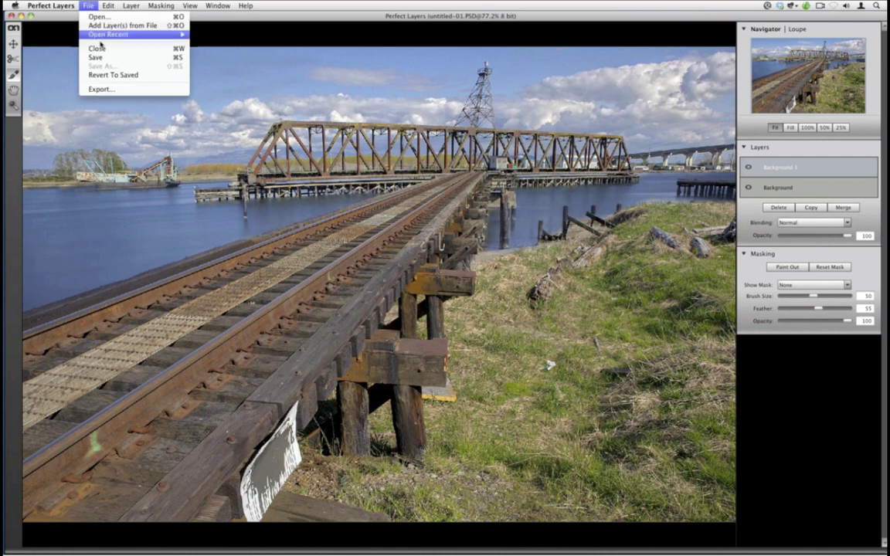
left_click(96, 58)
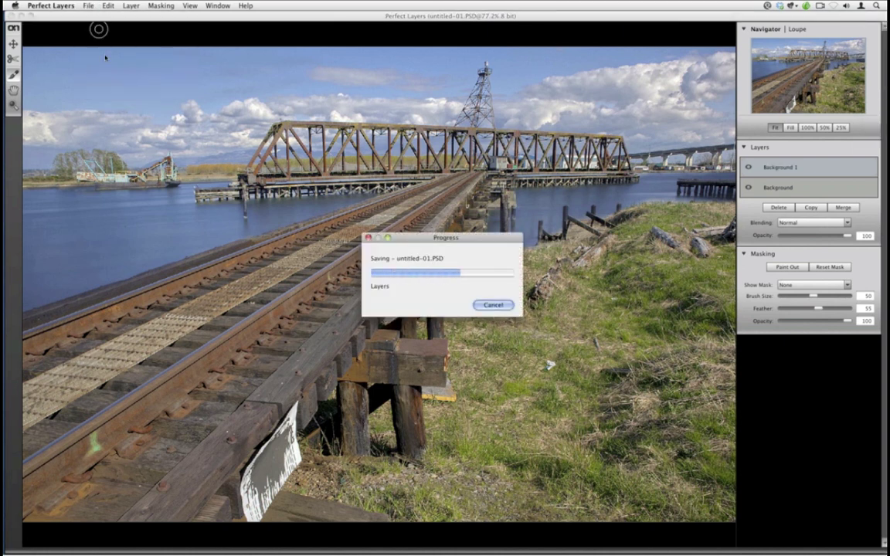
key("super+w")
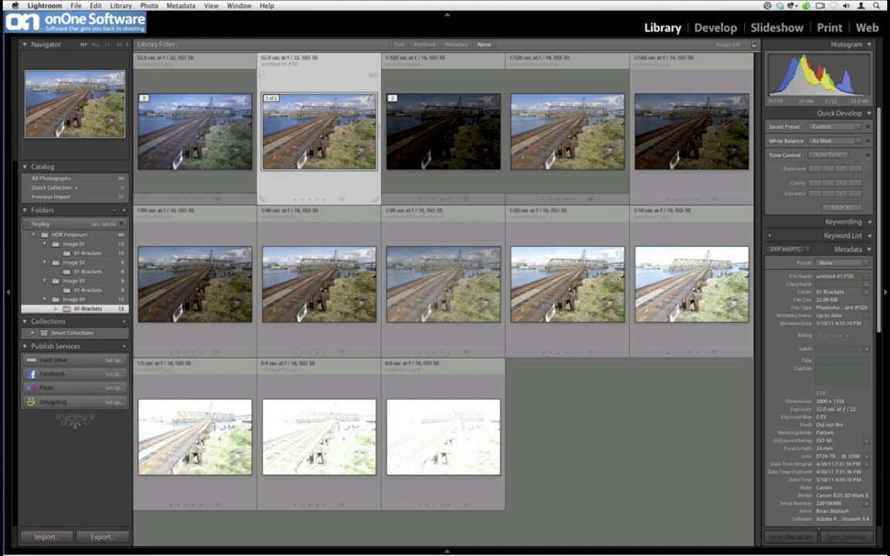
double_click(343, 143)
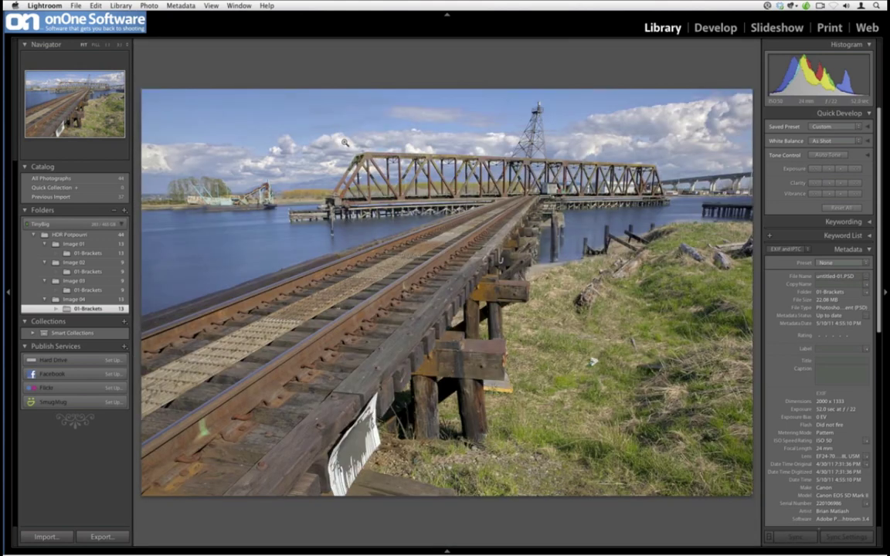
- Open a copy of untitled-01.PSD with Lightroom adjustments in the PhotoTools 2.6 plug-in
left_click(76, 6)
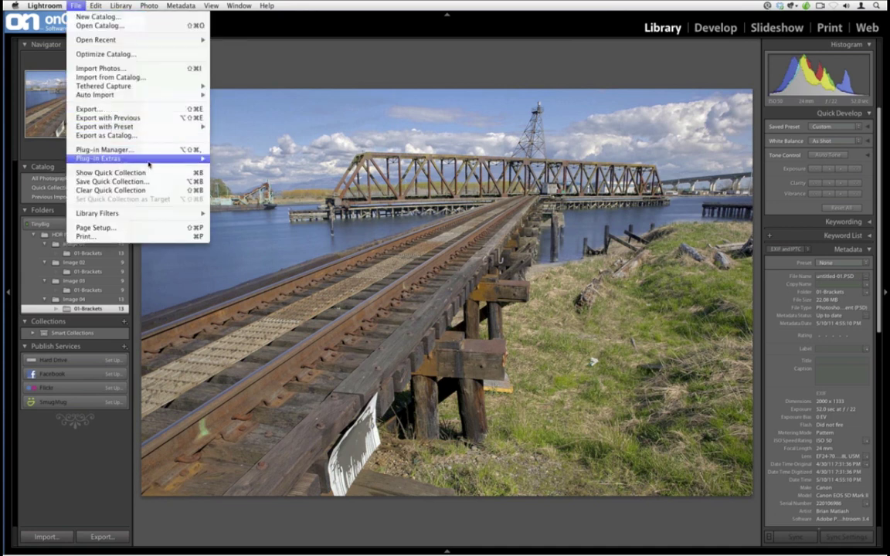
mouse_move(155, 159)
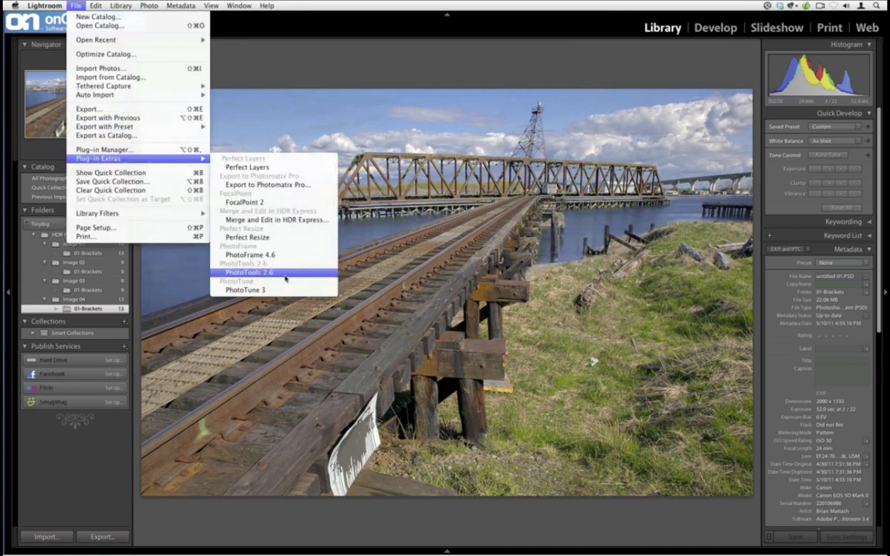
left_click(285, 276)
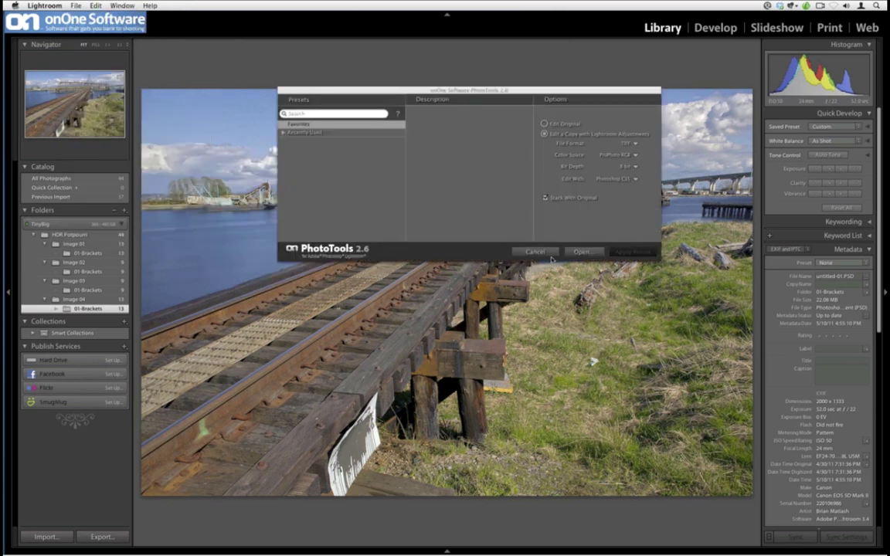
left_click(591, 249)
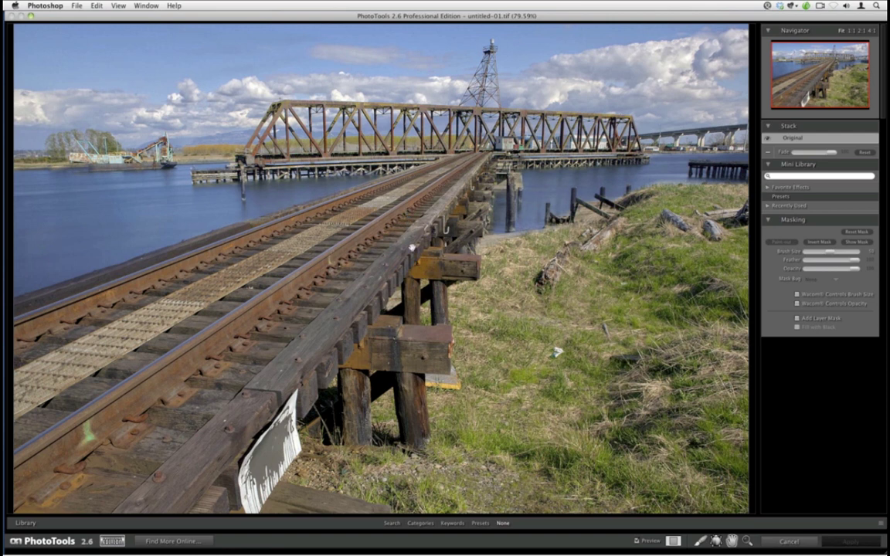
- Search the effects library for green and pick the Green Enhancer effect
left_click(421, 524)
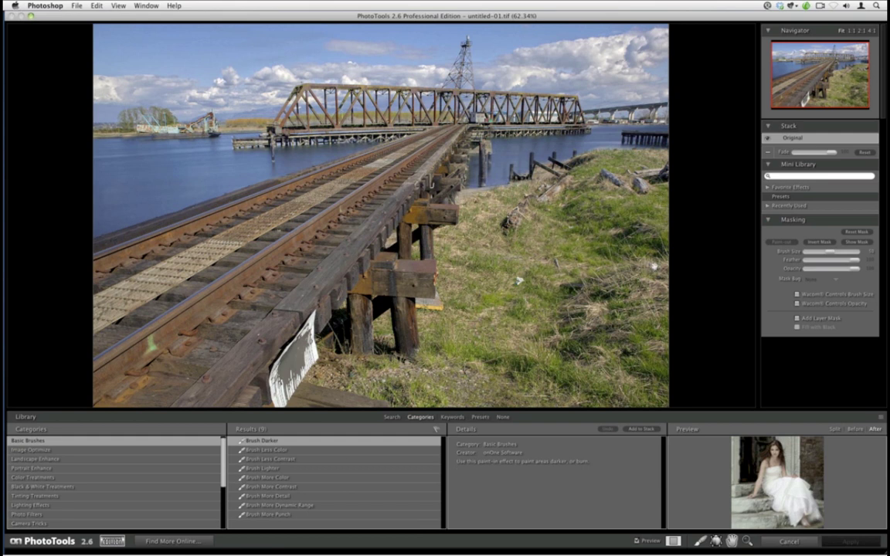
left_click(391, 416)
left_click(114, 478)
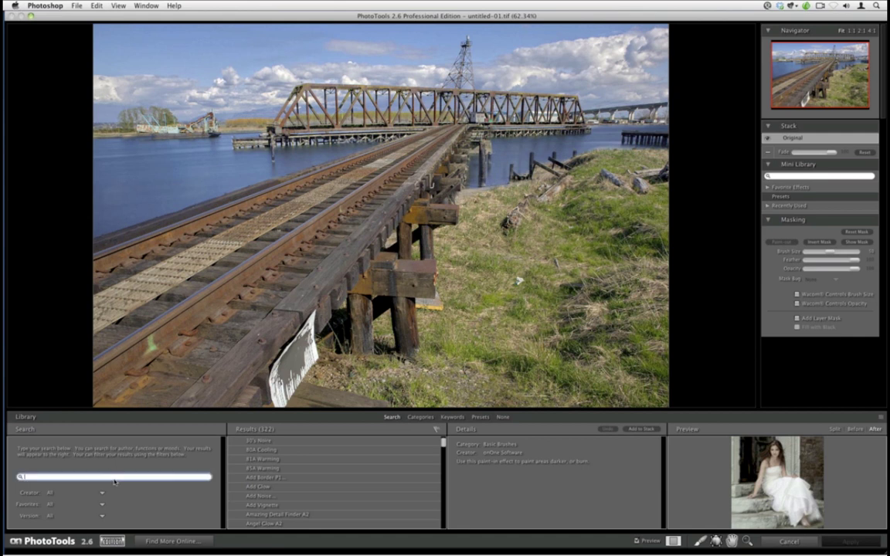
type("gradi")
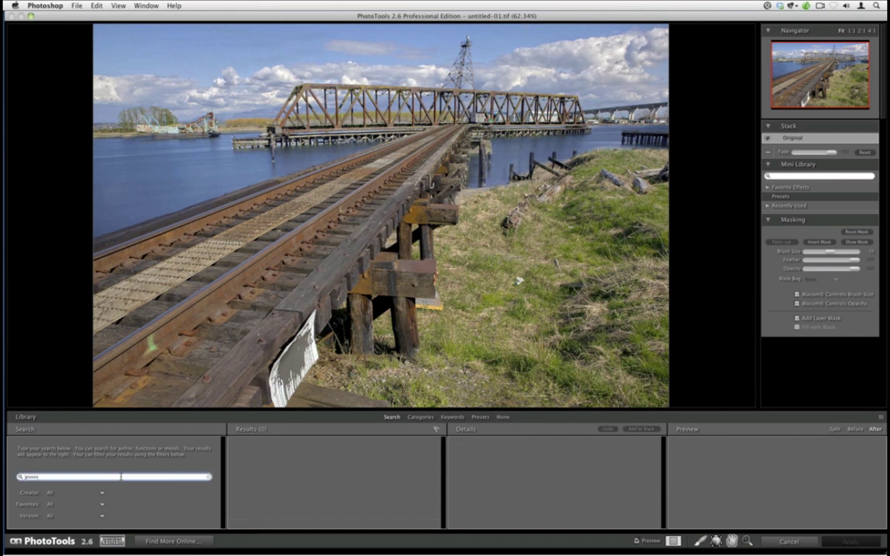
type("n")
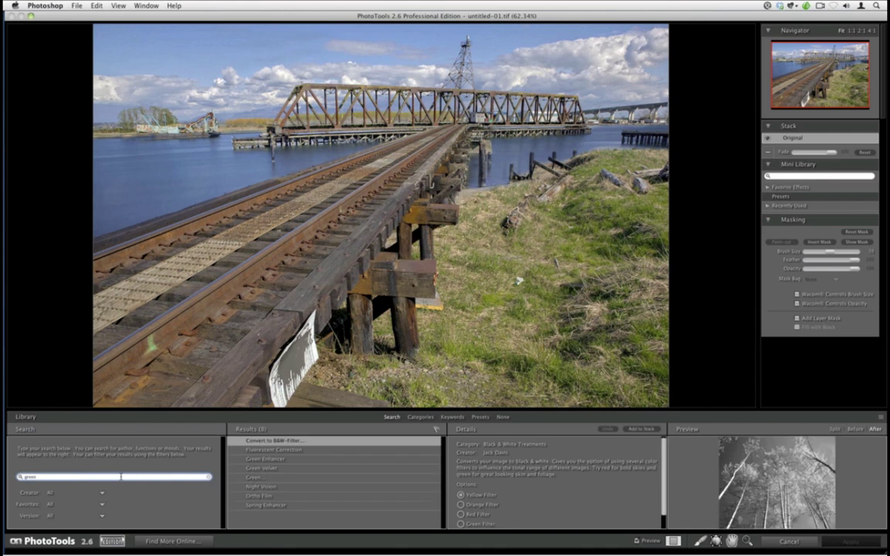
left_click(265, 459)
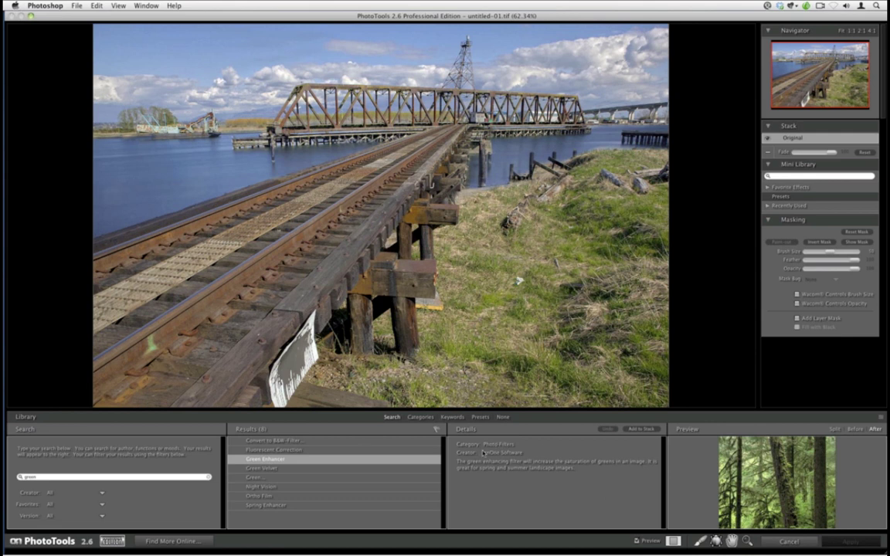
- Add Green Enhancer to the stack and fade it to about 40
left_click(632, 429)
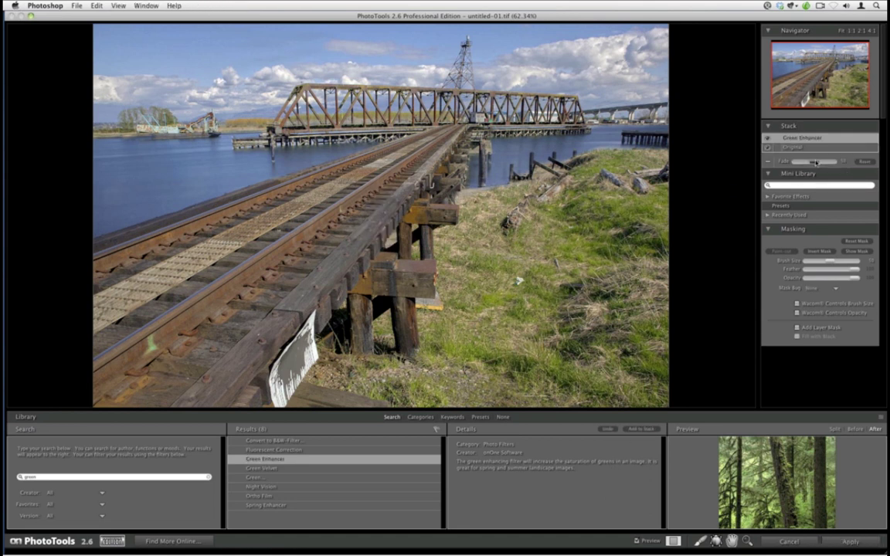
left_click_drag(816, 162, 798, 159)
left_click(818, 162)
- Mask Green Enhancer so it affects the grassy bank, using the paint-in brush at size 250 and a smaller size around 45
key("b")
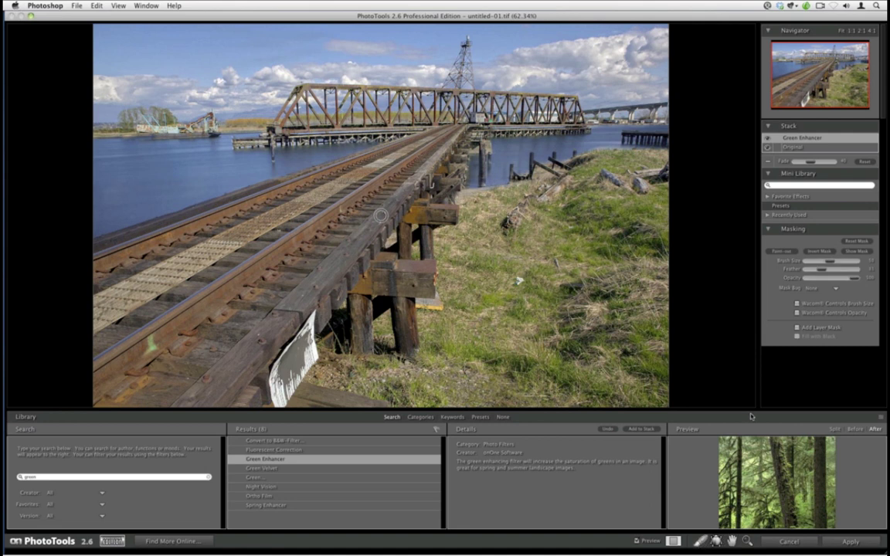
key("bracketright")
key("bracketright")
key("bracketright")
key("bracketright")
key("bracketright")
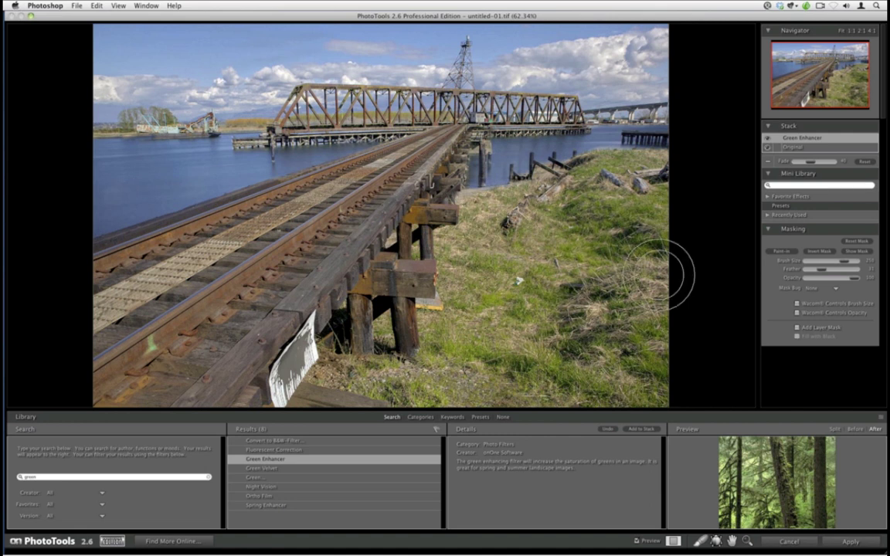
key("bracketleft")
key("bracketleft")
key("bracketleft")
key("bracketleft")
key("bracketleft")
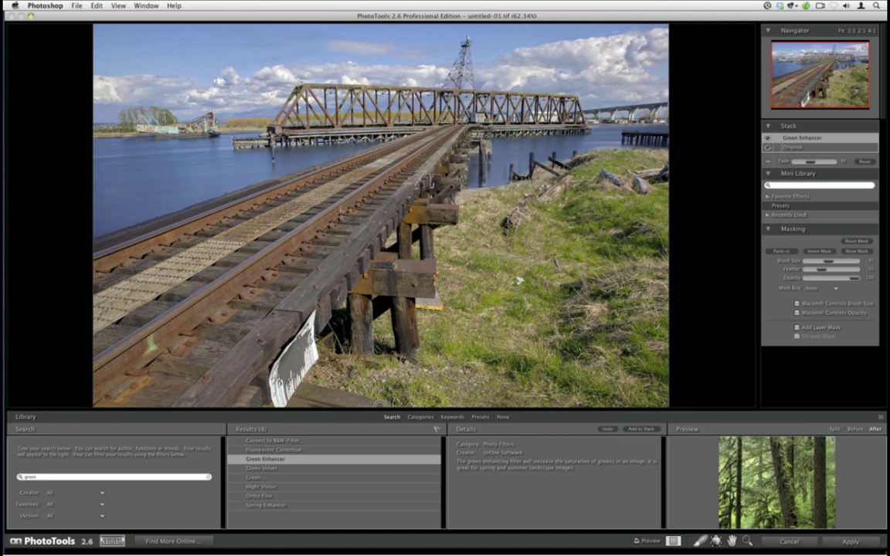
- Add the Autumn effect from Stylized Effects to the stack and fade it to about 35
left_click(420, 417)
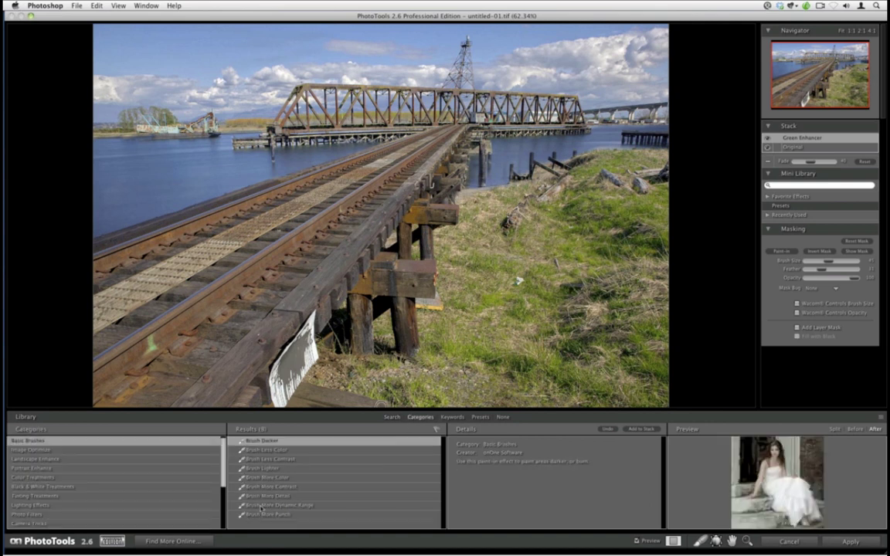
scroll(135, 499, "down", 3)
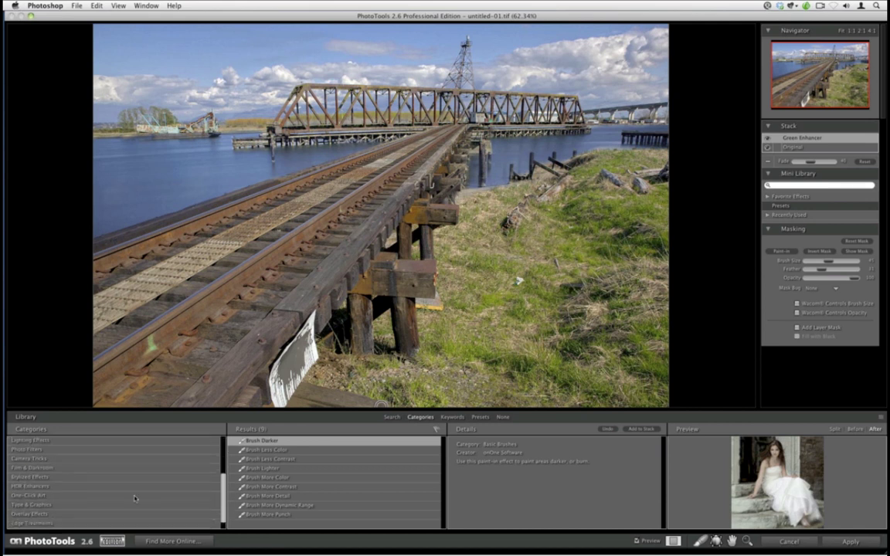
left_click(94, 478)
left_click(265, 459)
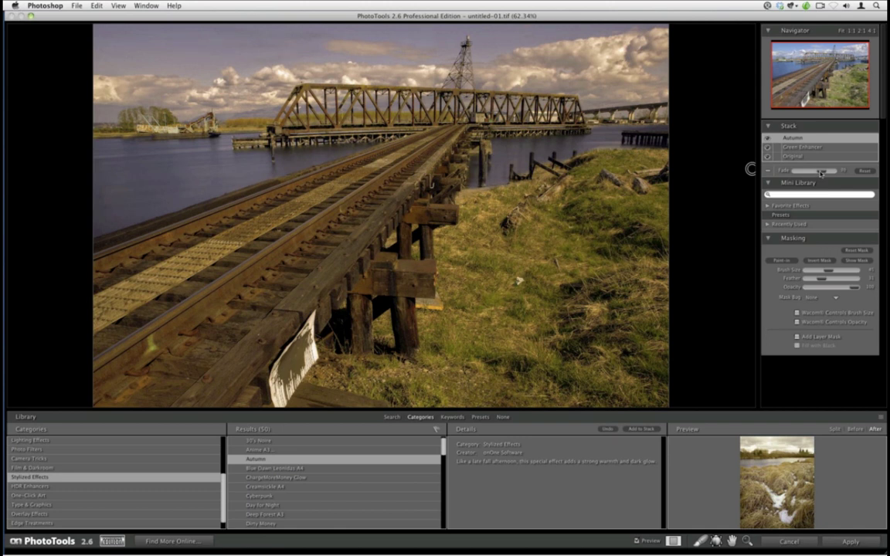
left_click_drag(821, 173, 797, 170)
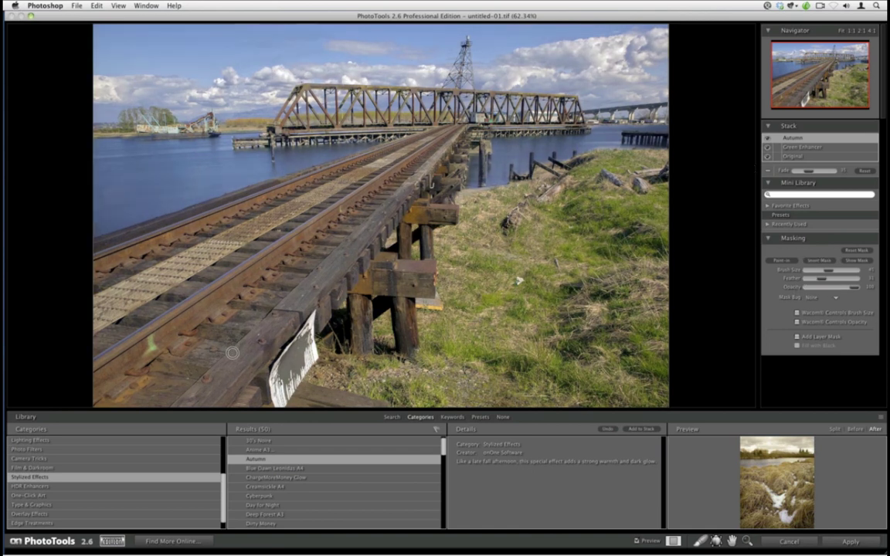
- Paint the Autumn effect in over the wooden railway ties and trestle beams with brush size 250 and a smaller brush
key("bracketright")
key("bracketright")
key("bracketright")
key("bracketright")
mouse_move(171, 371)
left_mouse_down()
mouse_move(185, 322)
mouse_move(189, 363)
mouse_move(236, 349)
left_mouse_up()
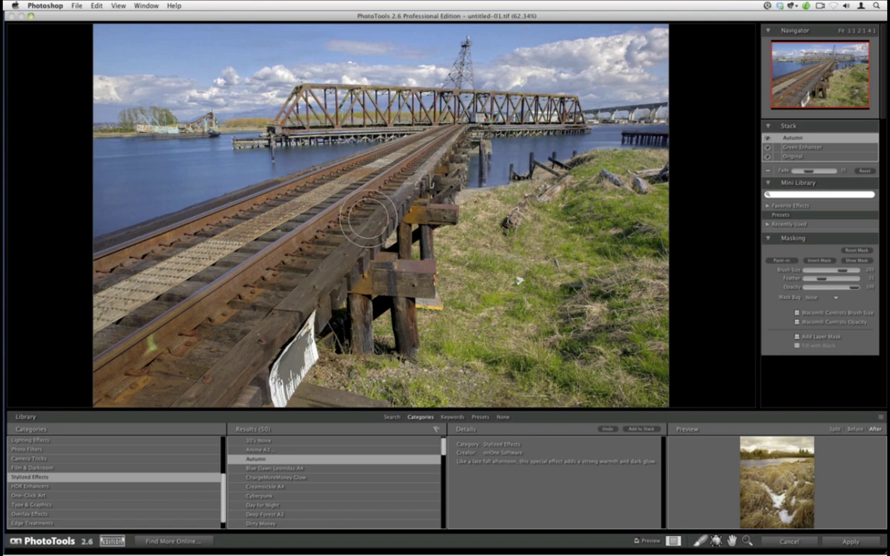
key("bracketleft")
key("bracketleft")
key("bracketleft")
key("bracketleft")
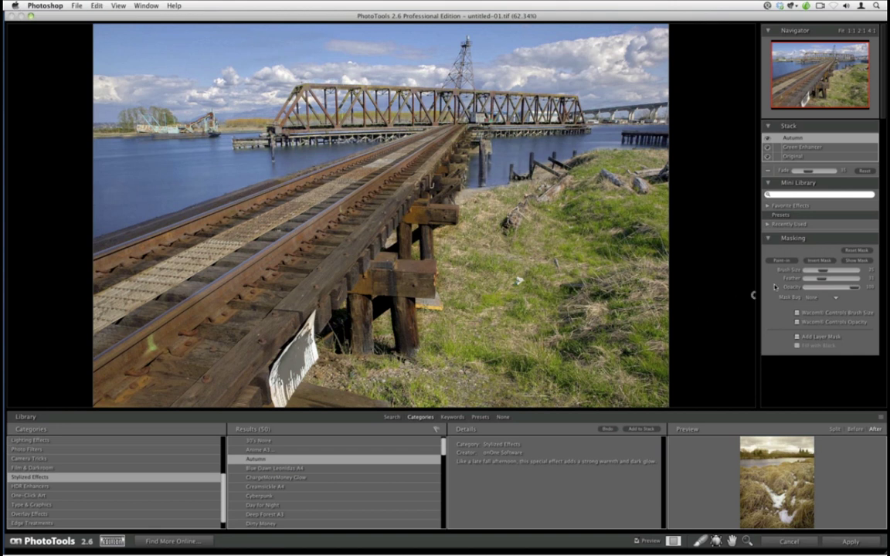
- Switch the masking brush to paint-out and clean up the Autumn mask along the tracks with size 90 and smaller
left_click(798, 260)
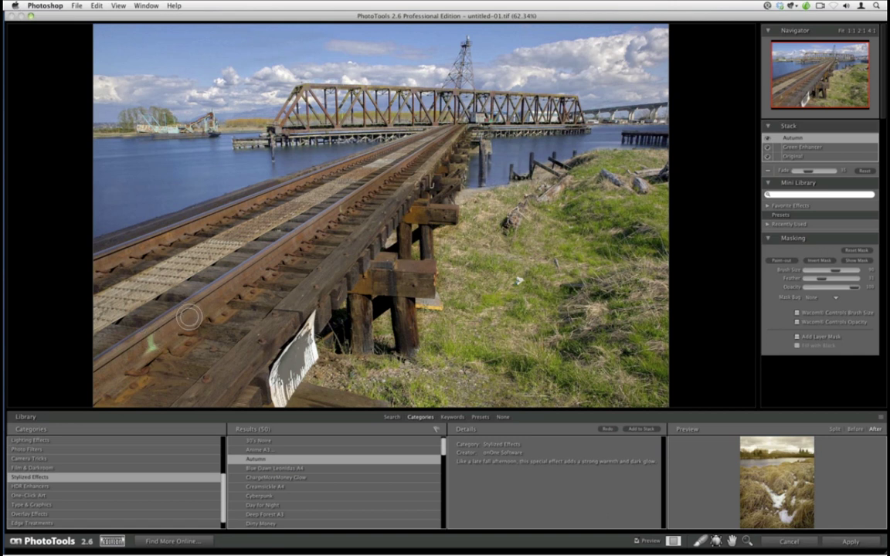
key("bracketleft")
key("bracketleft")
key("bracketleft")
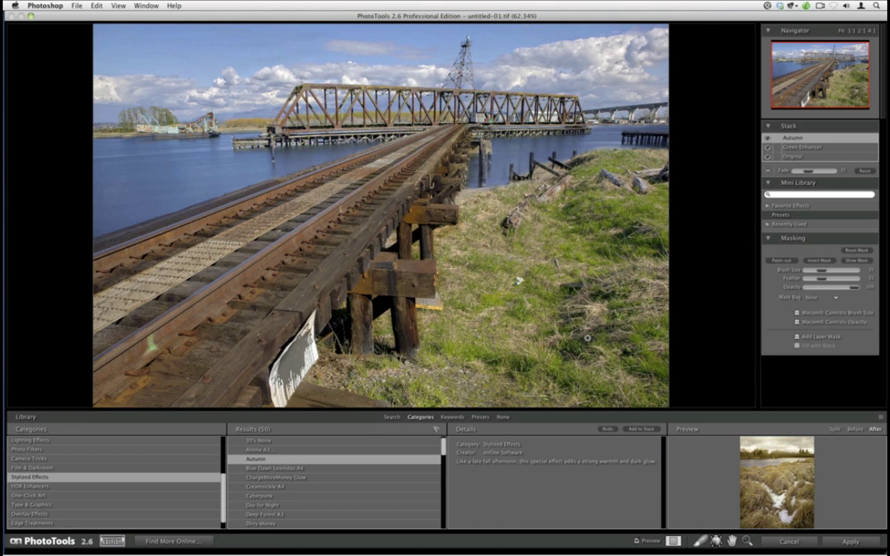
- Add the Cyberpunk stylized effect to the stack at a fade of about 87 and invert its mask
left_click(328, 495)
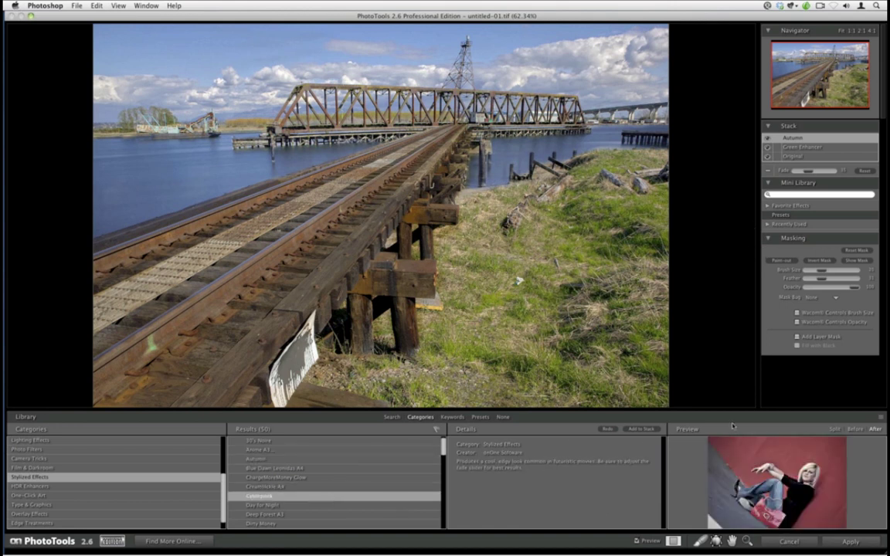
left_click(635, 428)
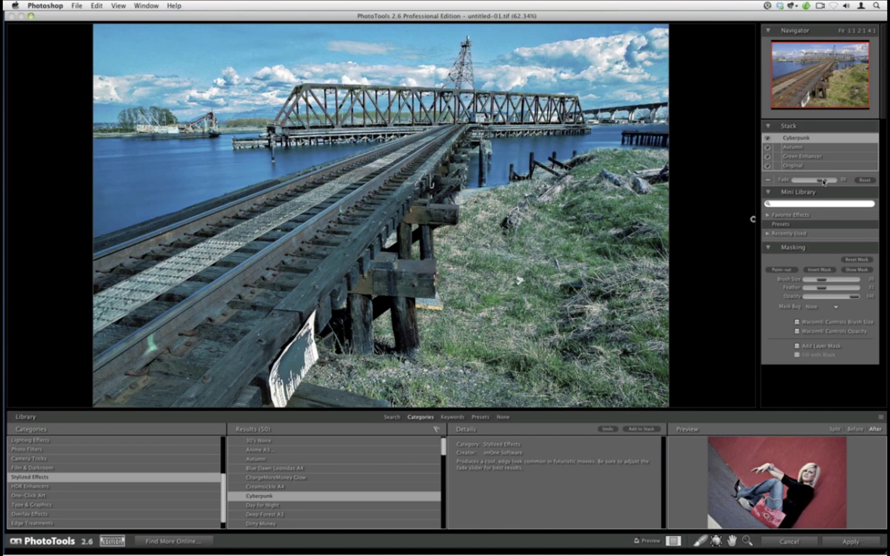
left_click_drag(823, 181, 830, 181)
left_click(818, 271)
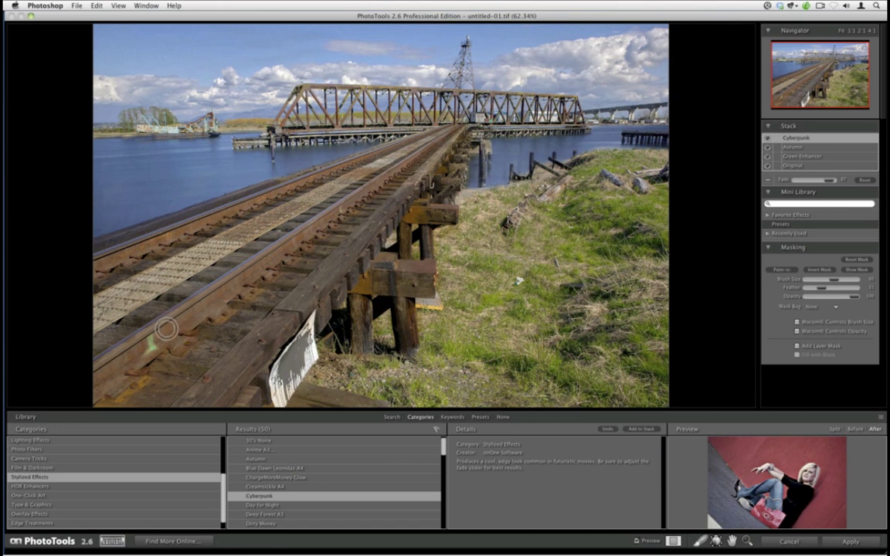
- Paint the Cyberpunk effect in along the steel rails and fade it to about 53
mouse_move(167, 328)
left_mouse_down()
mouse_move(117, 366)
mouse_move(142, 342)
mouse_move(110, 360)
mouse_move(95, 393)
mouse_move(198, 306)
mouse_move(258, 280)
mouse_move(198, 311)
mouse_move(278, 255)
mouse_move(269, 267)
mouse_move(254, 275)
mouse_move(345, 196)
mouse_move(314, 229)
mouse_move(347, 204)
mouse_move(367, 204)
mouse_move(341, 207)
mouse_move(422, 151)
left_mouse_up()
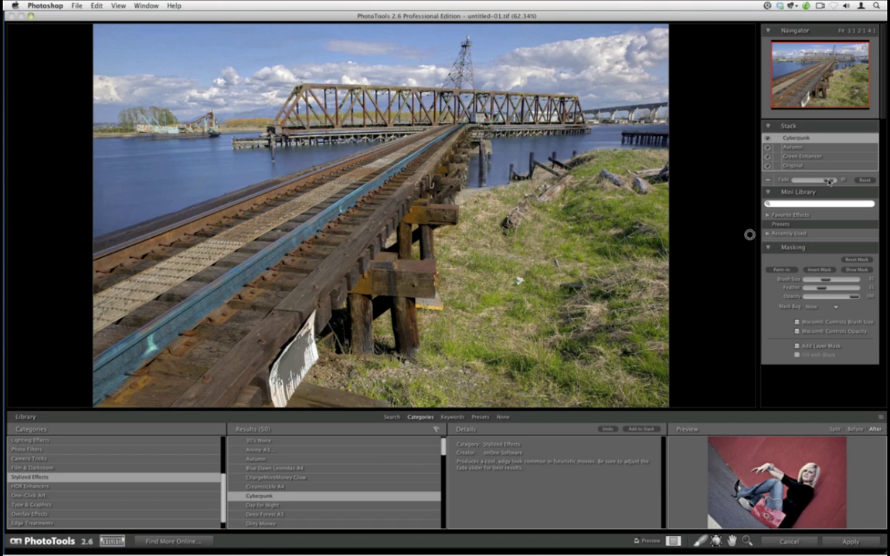
left_click_drag(829, 180, 815, 180)
- Add the Graduated ND effect from Photo Filters to the stack and fade it to about 27
left_click(157, 449)
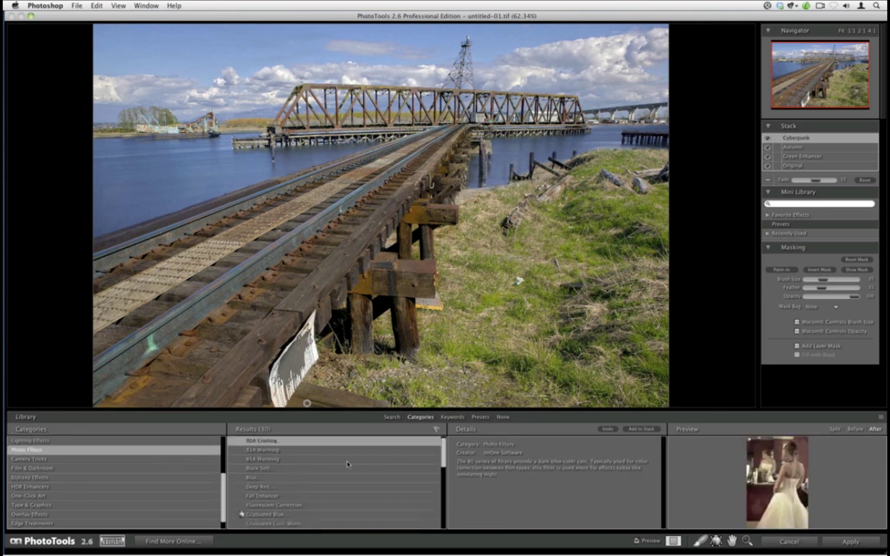
scroll(294, 475, "down", 3)
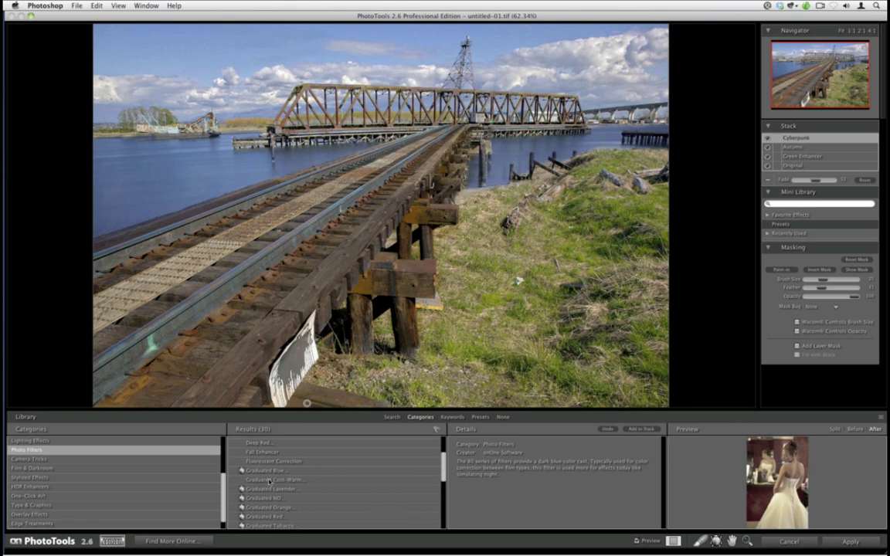
left_click(269, 481)
left_click(267, 499)
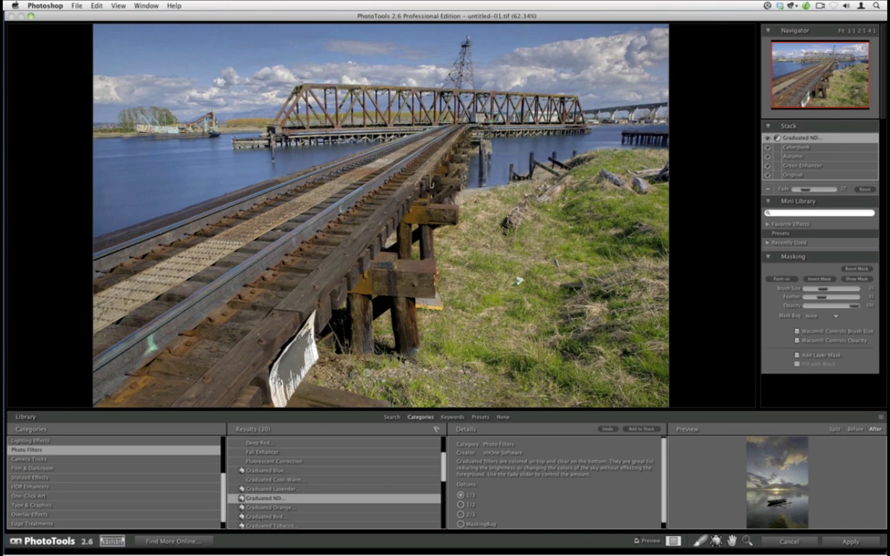
- Add the Just Enough Darkness effect from Stylized Effects to the stack and fade it to about 32
left_click(111, 478)
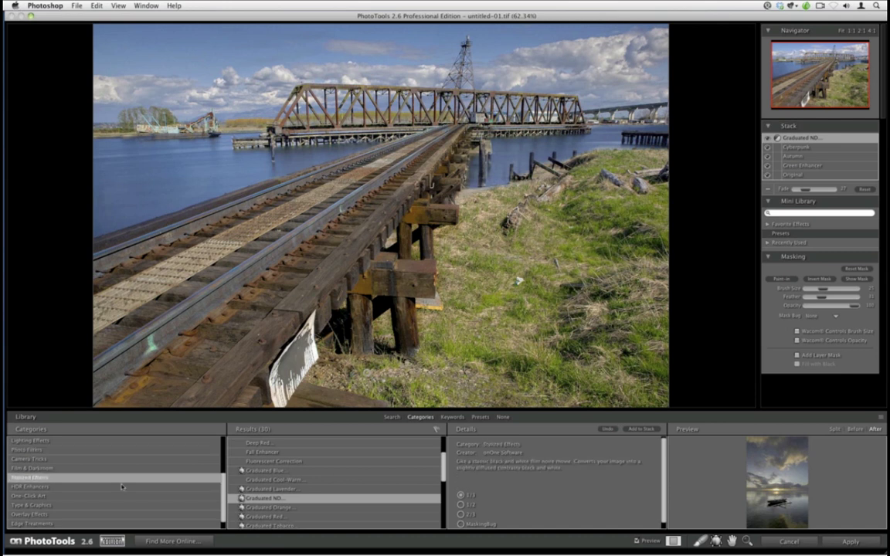
scroll(439, 483, "down", 3)
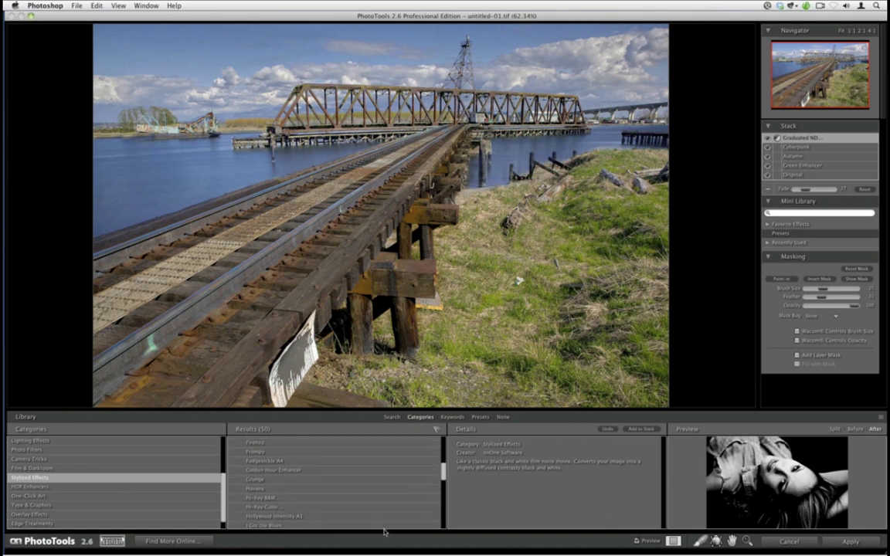
scroll(387, 479, "down", 2)
left_click(378, 484)
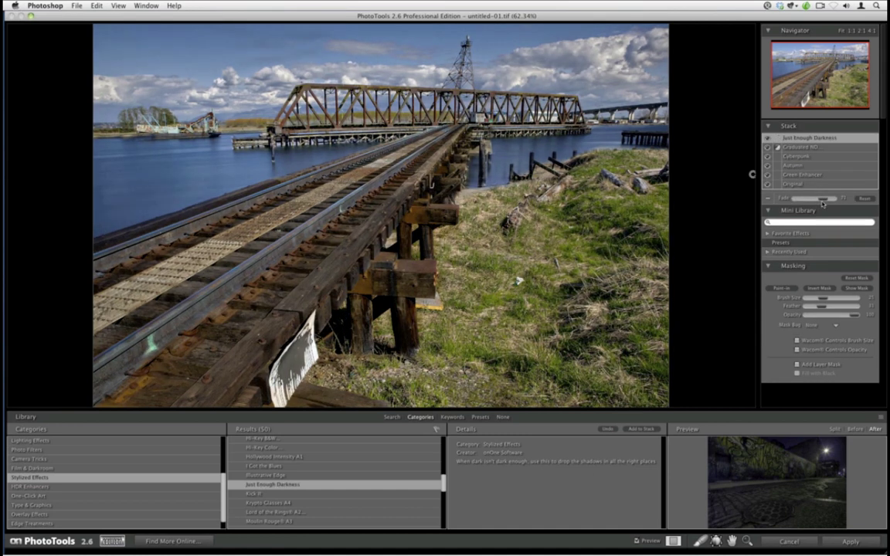
- Hide the effects library and compare the image with and without the stacked effects
left_click(503, 416)
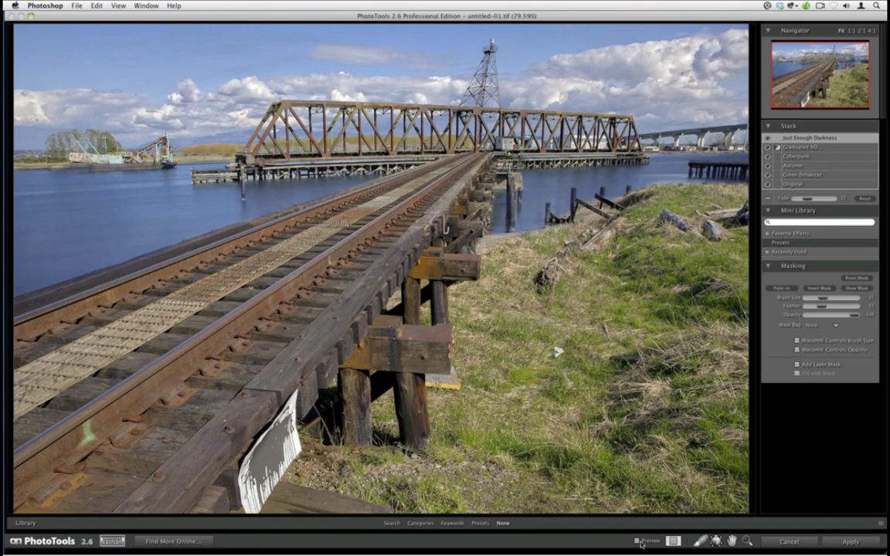
left_click(636, 541)
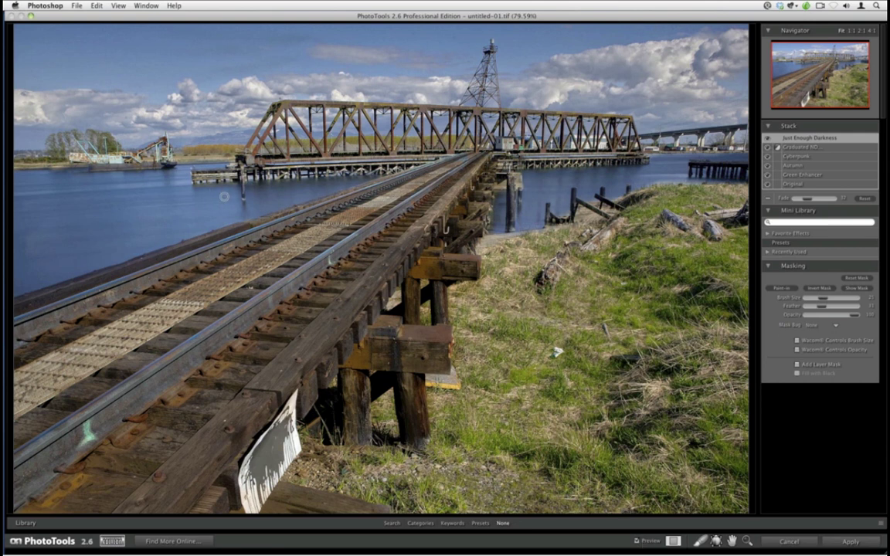
- Apply the effect stack to the image and show the folder's photos as a grid in Lightroom
left_click(834, 546)
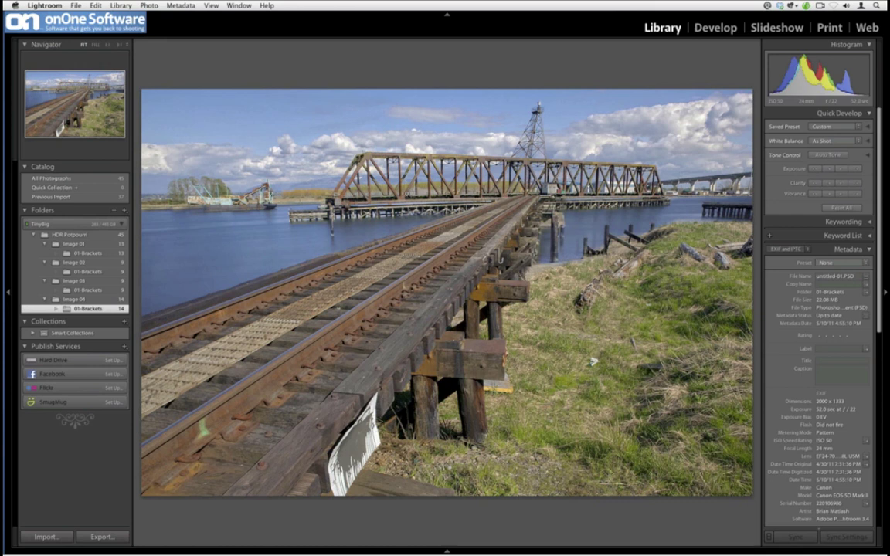
key("g")
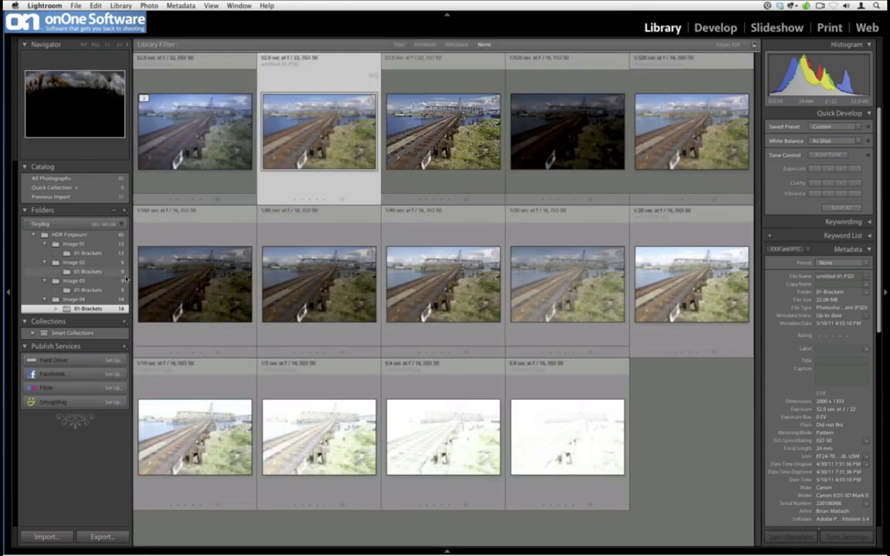
- Select the bracketed exposures in the grid and look through the available export presets, including Merge and Edit in HDR Express
left_click(561, 411, "shift")
right_click(545, 413)
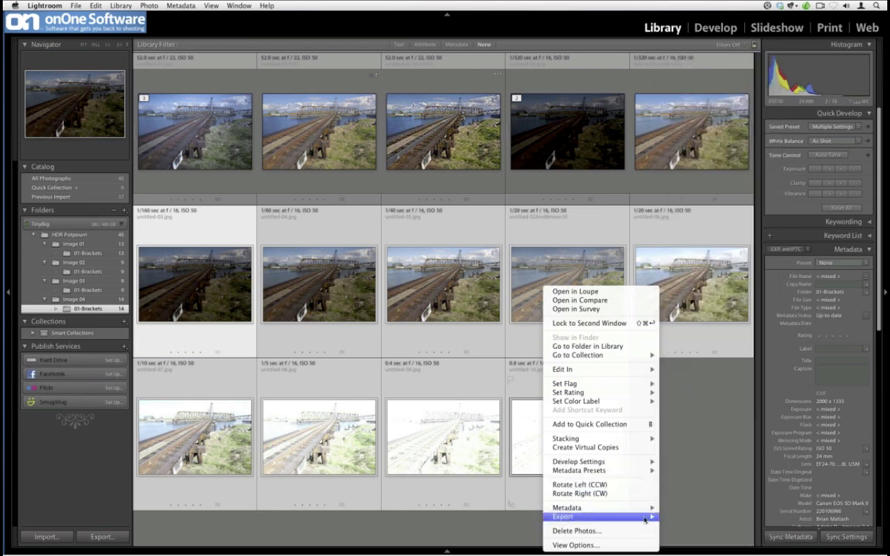
mouse_move(572, 517)
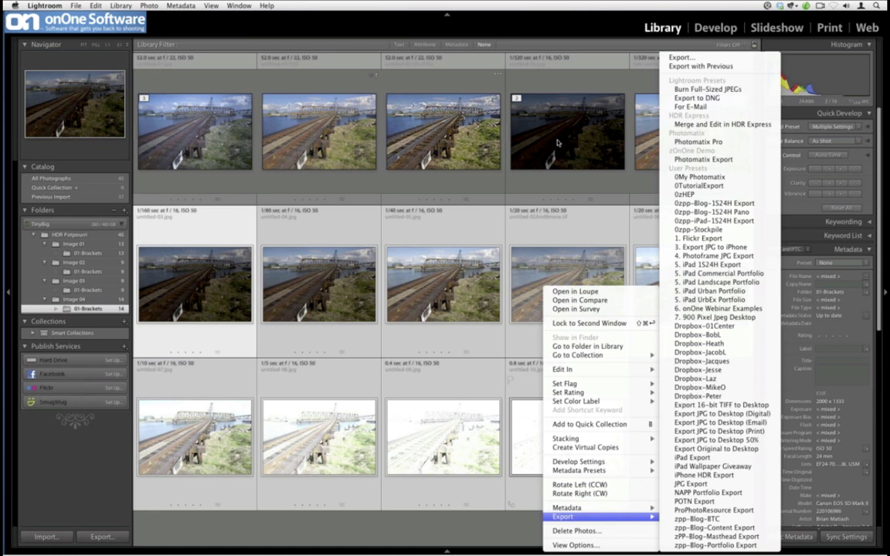
left_click(558, 143)
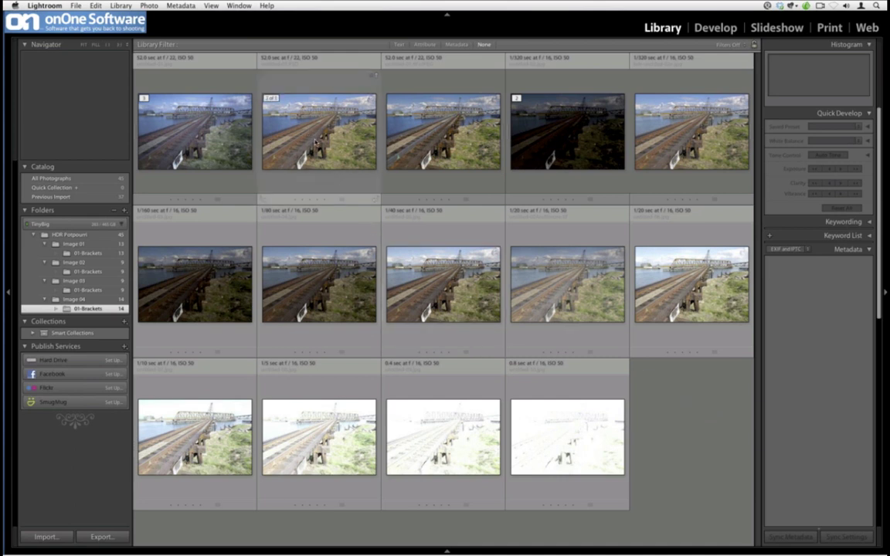
- View untitled-01.PSD enlarged and compare it with the effects version, untitled-01.tif
left_click(316, 143)
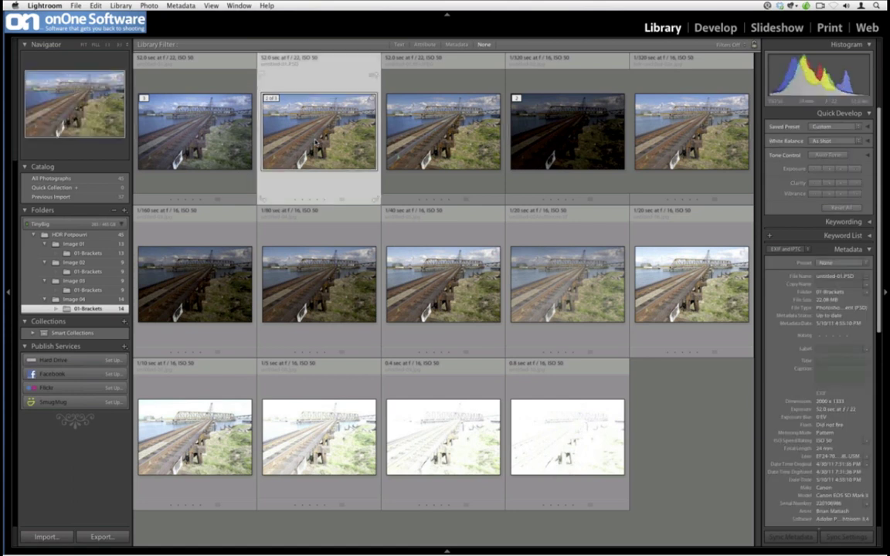
double_click(316, 144)
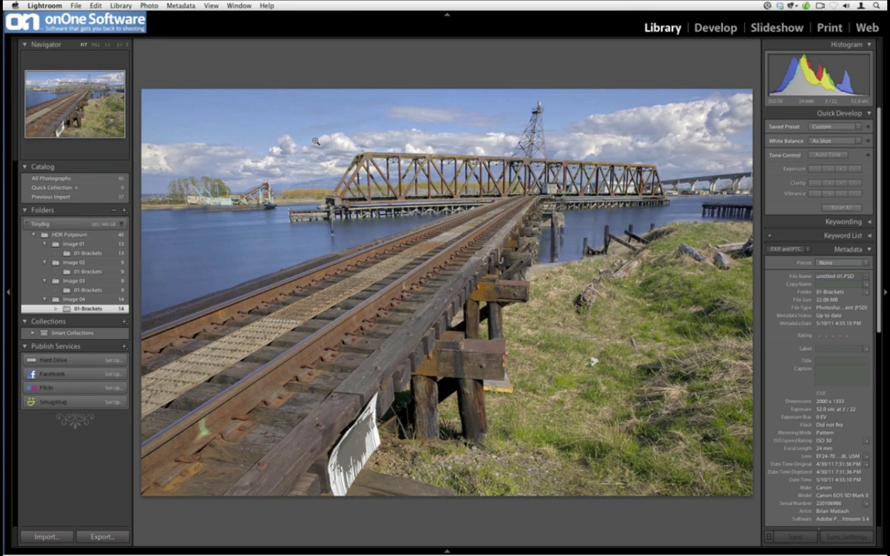
key("Right")
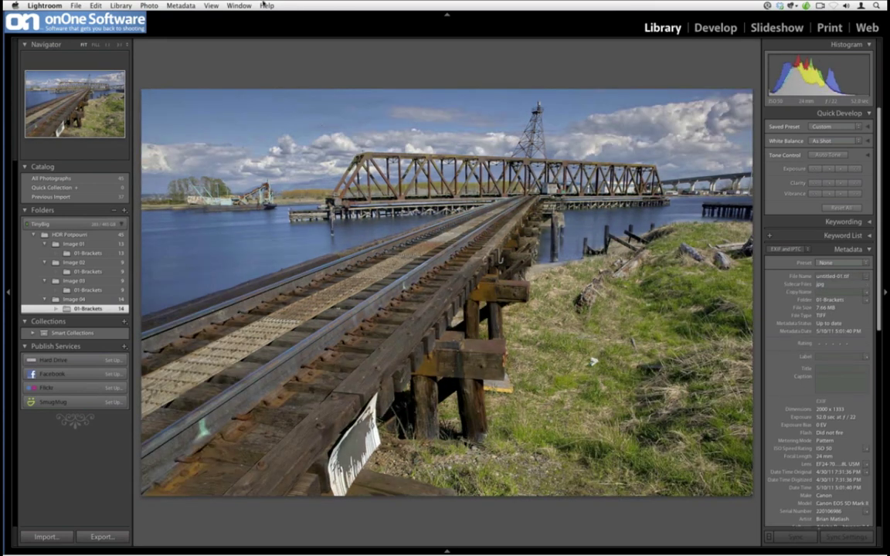
- Open a TIFF copy of untitled-01.tif with Lightroom adjustments in FocalPoint 2 and reset all of its settings
left_click(82, 5)
mouse_move(159, 158)
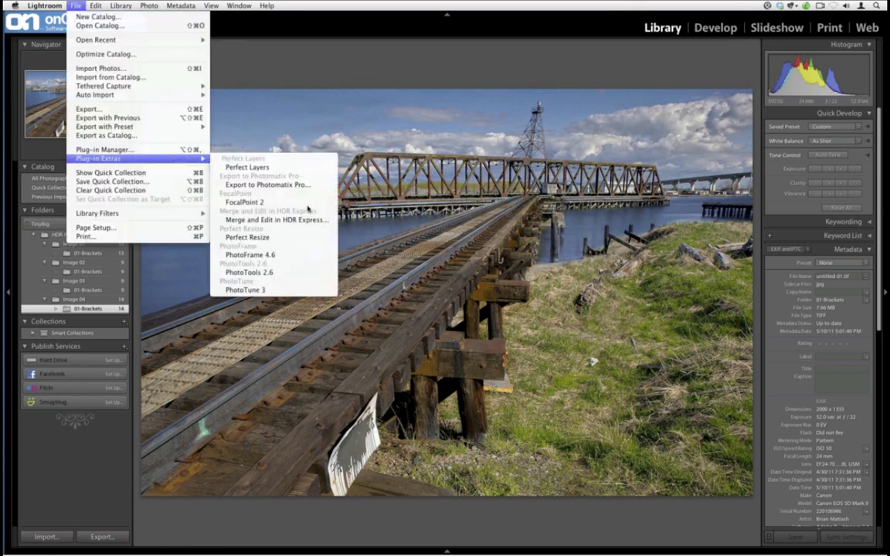
left_click(307, 207)
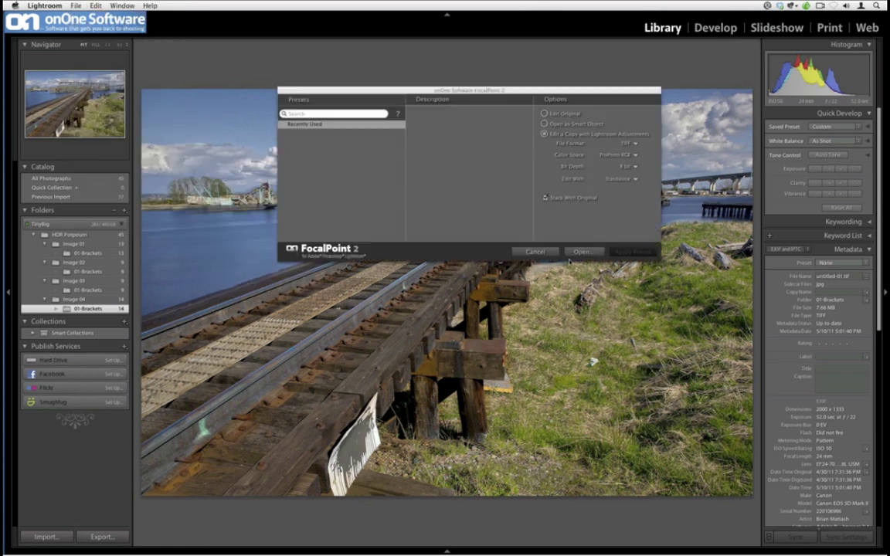
key("Return")
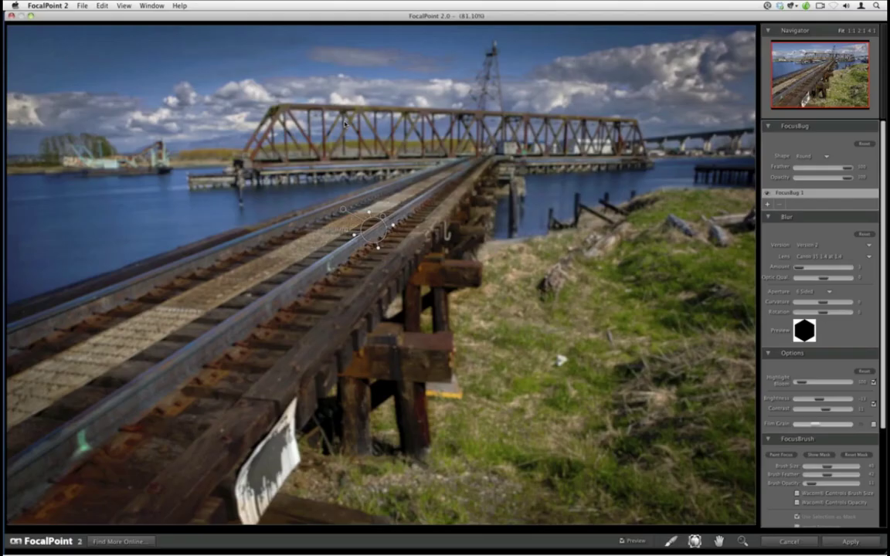
left_click(102, 6)
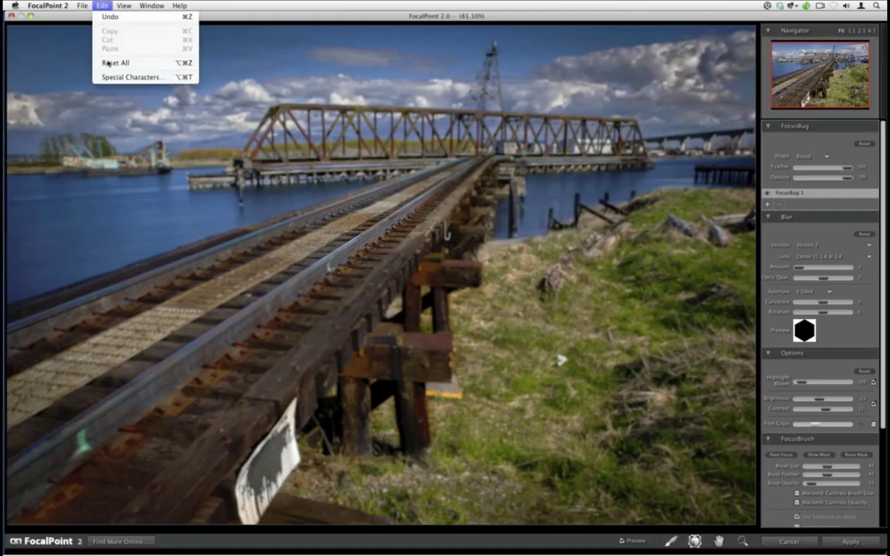
left_click(105, 62)
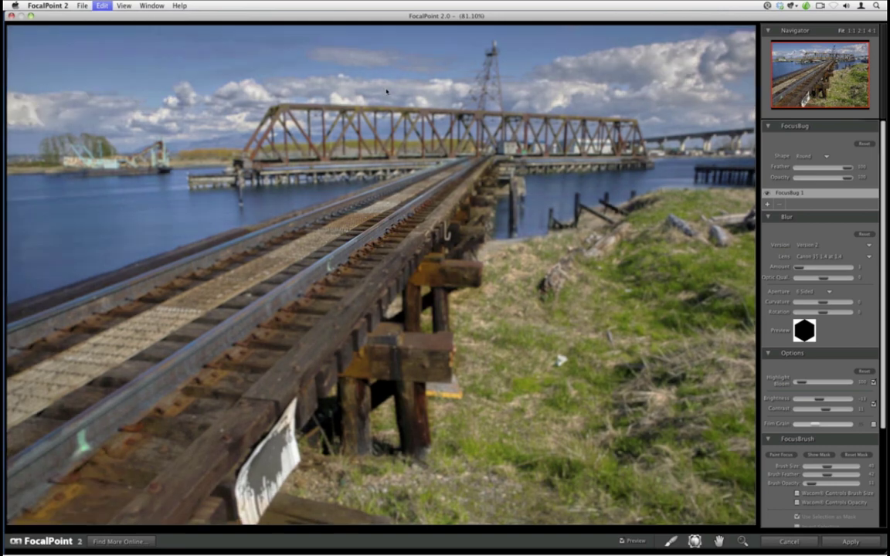
- Change the FocusBug shape to Planar and place it so a horizontal band of focus runs across the bridge
left_click_drag(381, 277, 435, 183)
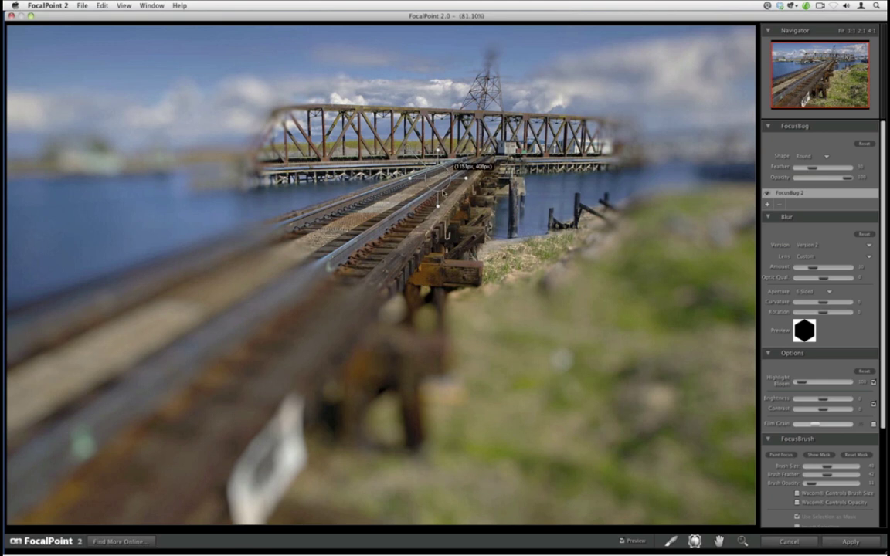
left_click(824, 156)
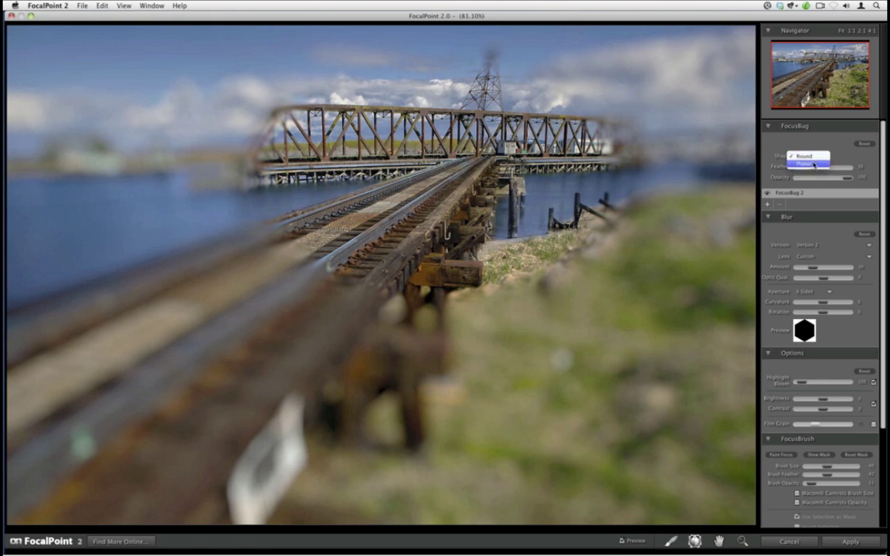
left_click(808, 164)
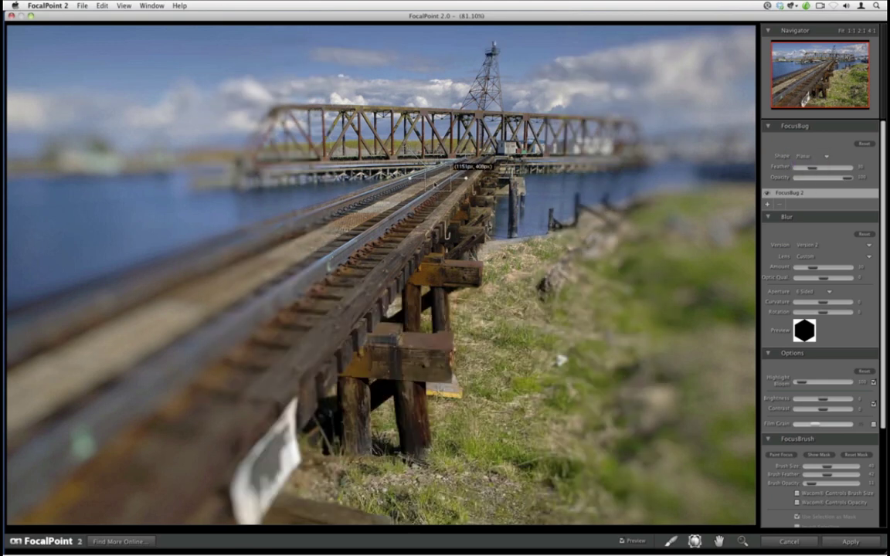
left_click_drag(438, 178, 439, 177)
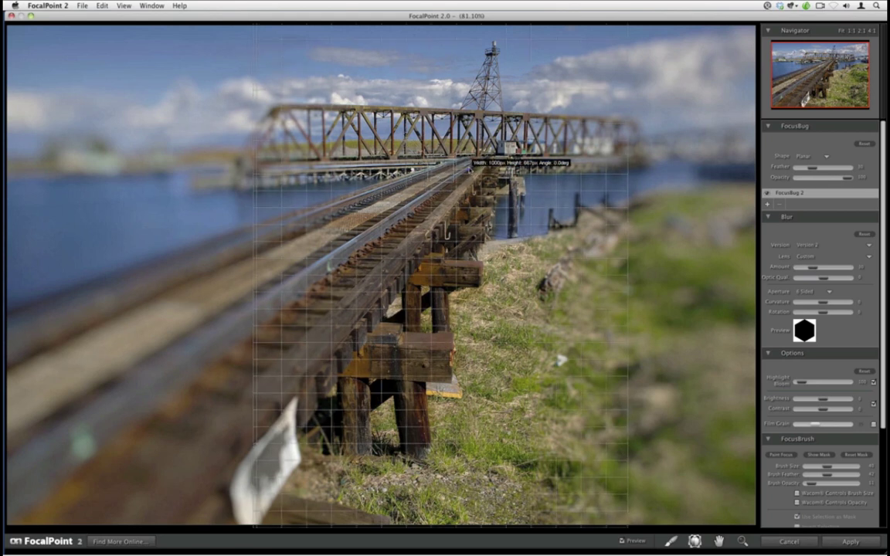
mouse_move(468, 163)
left_mouse_down()
mouse_move(462, 190)
mouse_move(442, 195)
mouse_move(453, 163)
mouse_move(455, 176)
mouse_move(462, 164)
left_mouse_up()
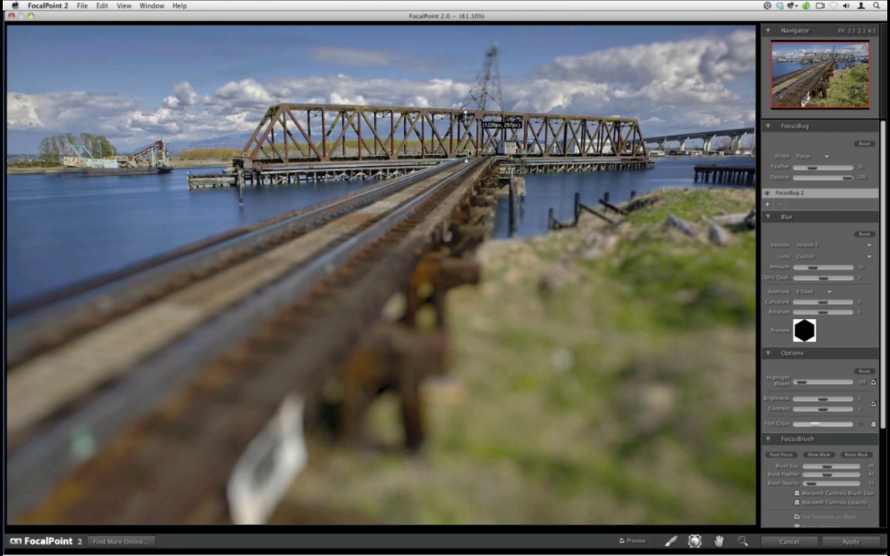
- Reduce the blur to a very low amount with slightly lower brightness and contrast about 11, and brush the tower back into focus
left_click_drag(823, 267, 800, 268)
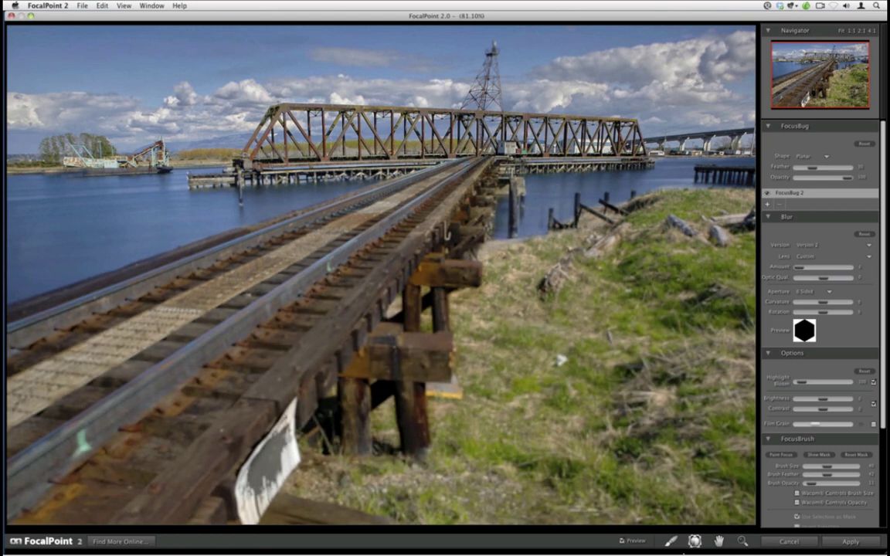
left_click_drag(804, 480, 836, 482)
left_click_drag(821, 400, 828, 417)
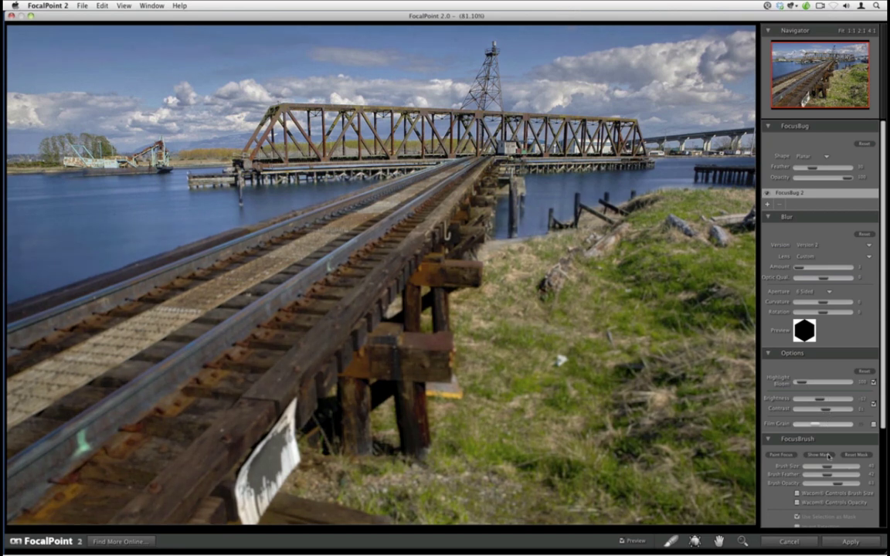
- With the focus mask displayed, paint the entire sky black using a larger FocusBrush at 100 opacity, and hide the mask again
left_click(819, 456)
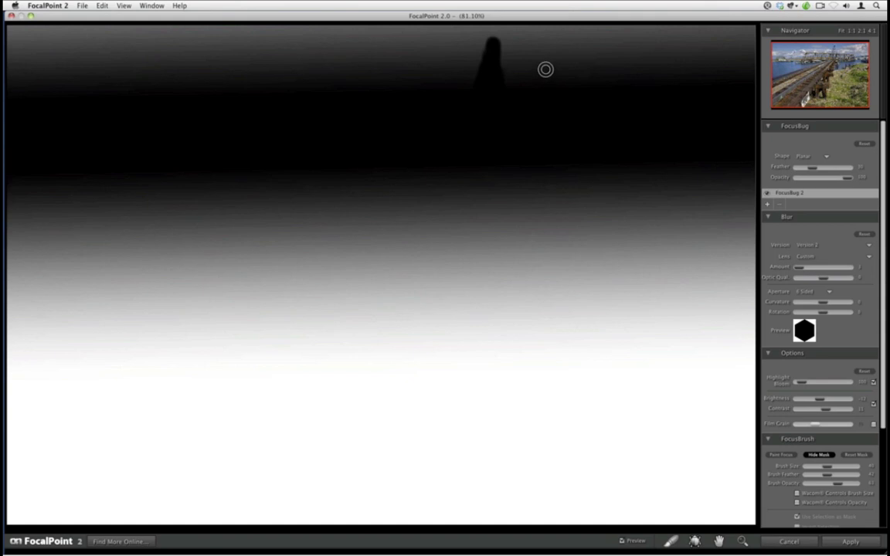
left_click_drag(839, 484, 857, 484)
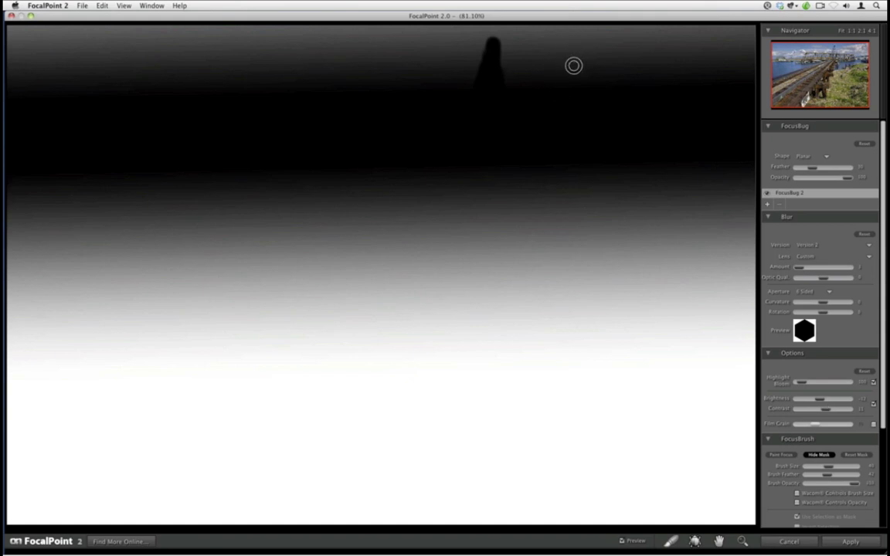
key("bracketright")
key("bracketright")
key("bracketright")
mouse_move(602, 55)
left_mouse_down()
mouse_move(657, 56)
mouse_move(392, 60)
mouse_move(426, 46)
mouse_move(660, 34)
mouse_move(236, 34)
mouse_move(367, 60)
mouse_move(283, 97)
mouse_move(715, 76)
mouse_move(542, 70)
mouse_move(145, 93)
mouse_move(52, 75)
mouse_move(220, 51)
mouse_move(70, 51)
left_mouse_up()
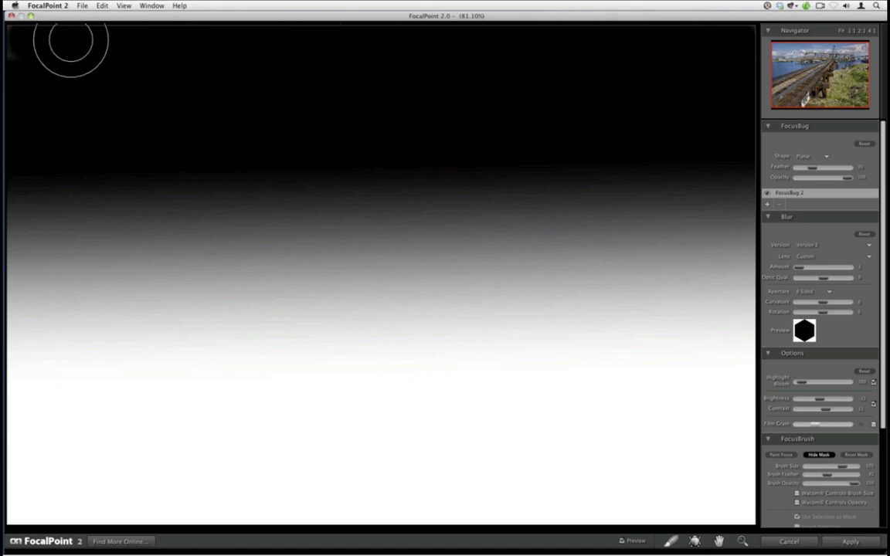
left_click(3, 54)
left_click(29, 41)
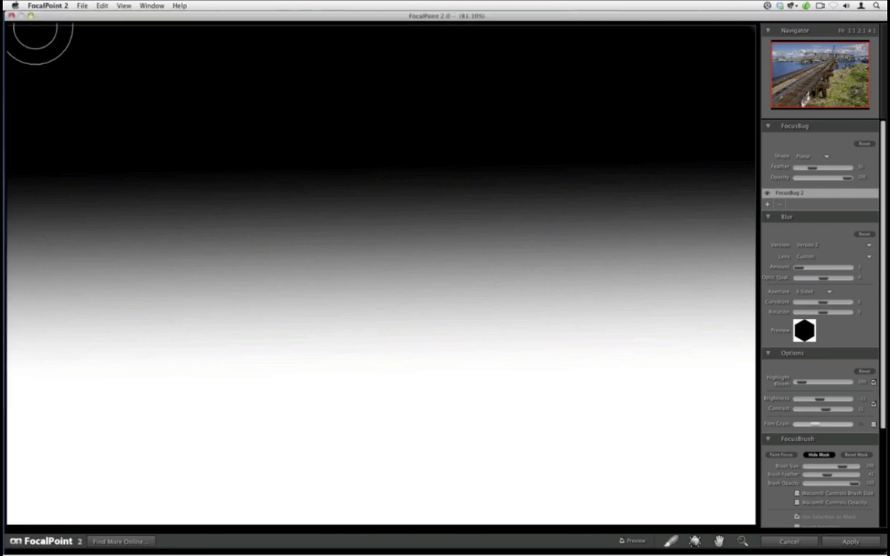
left_click(820, 455)
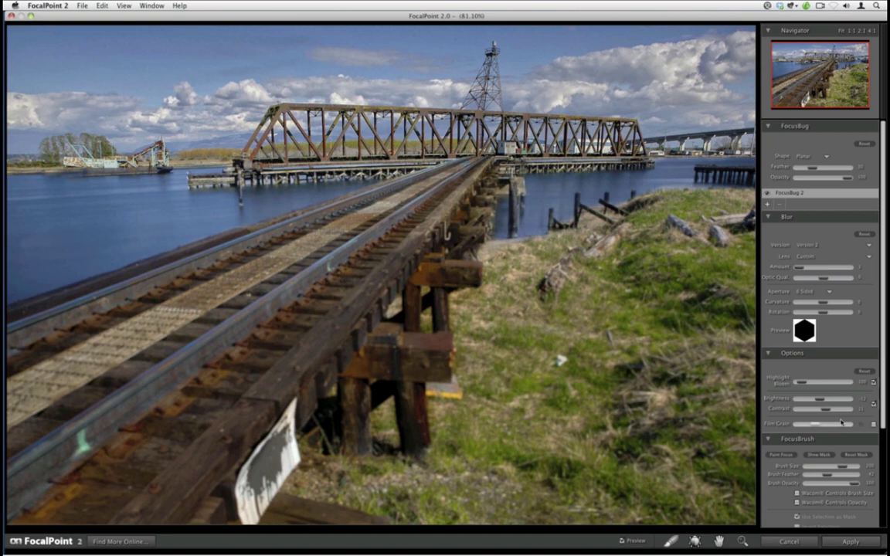
- Add a slight dark vignette with a midpoint of about 44 and apply the FocalPoint edits to the image
scroll(884, 457, "down", 1)
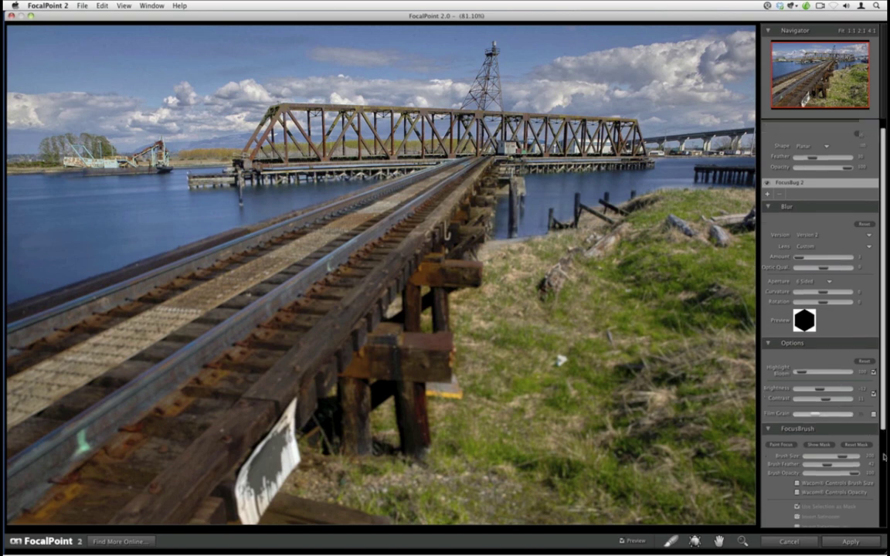
scroll(883, 457, "down", 5)
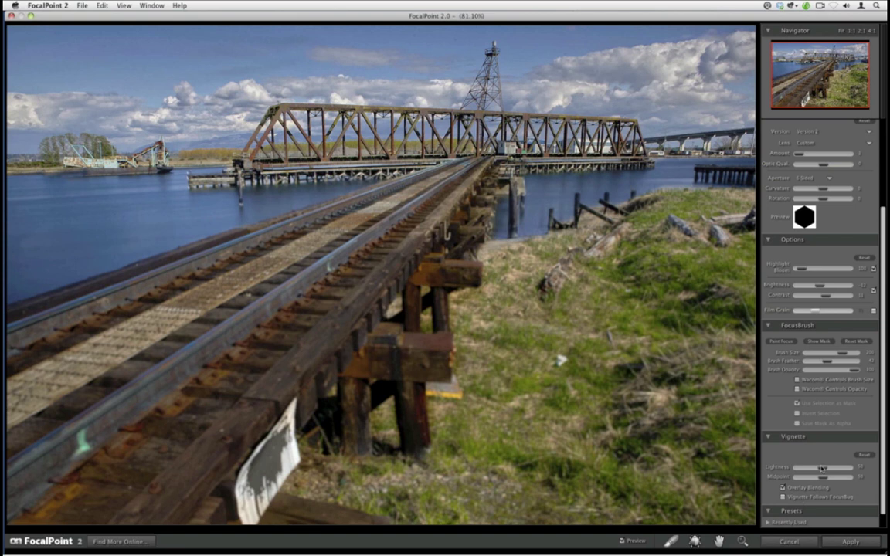
left_click_drag(822, 469, 818, 468)
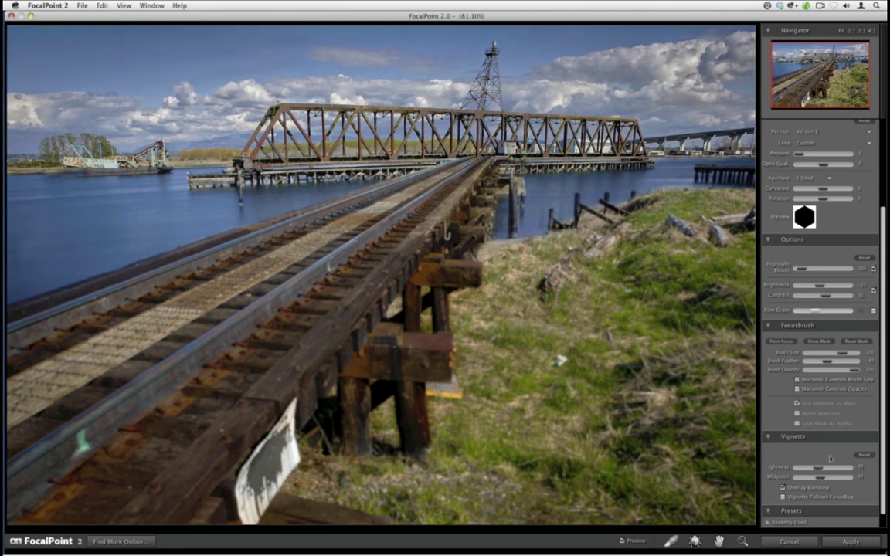
left_click(843, 544)
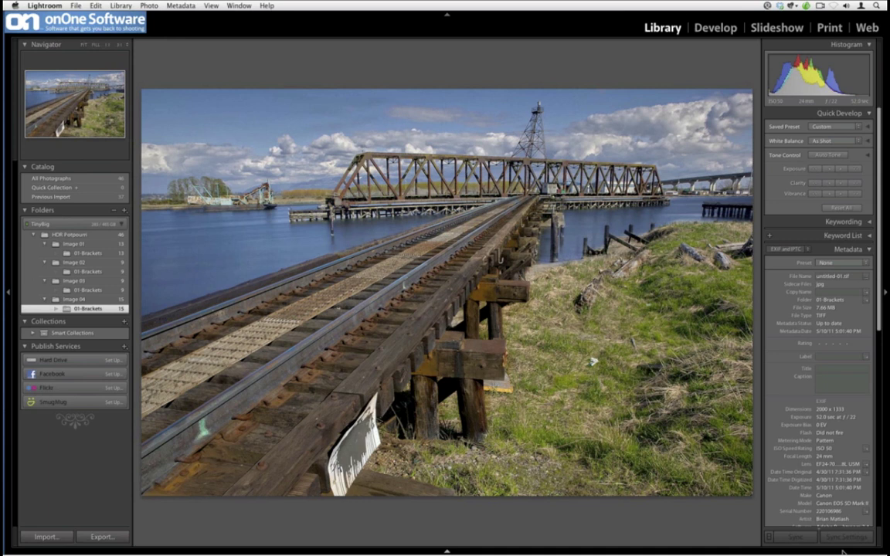
- Open untitled-01-2.tif in the Develop module and heal the green paint mark on the foreground rail, checking the spot's outline
key("g")
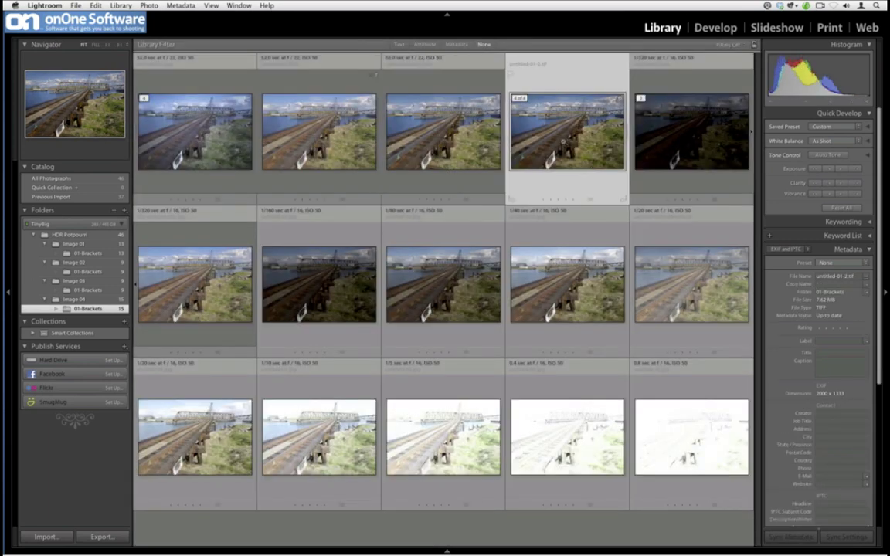
double_click(564, 141)
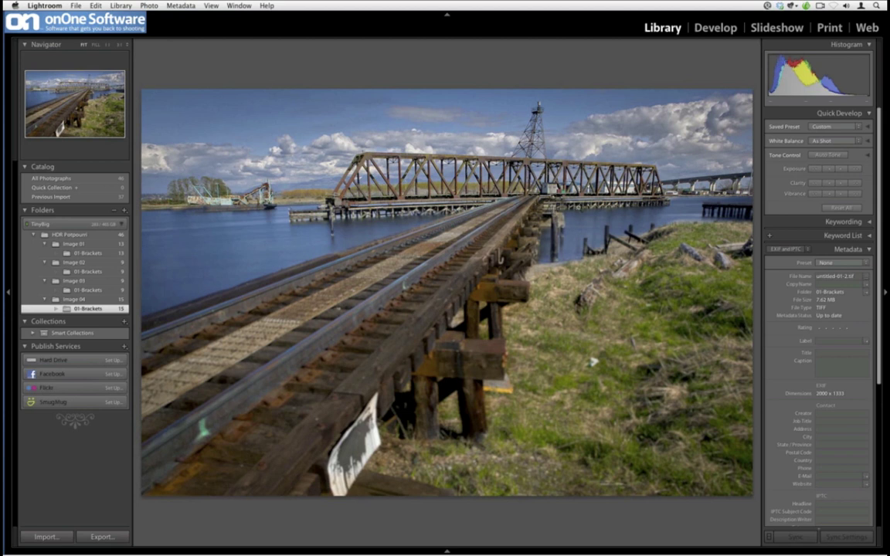
left_click(716, 28)
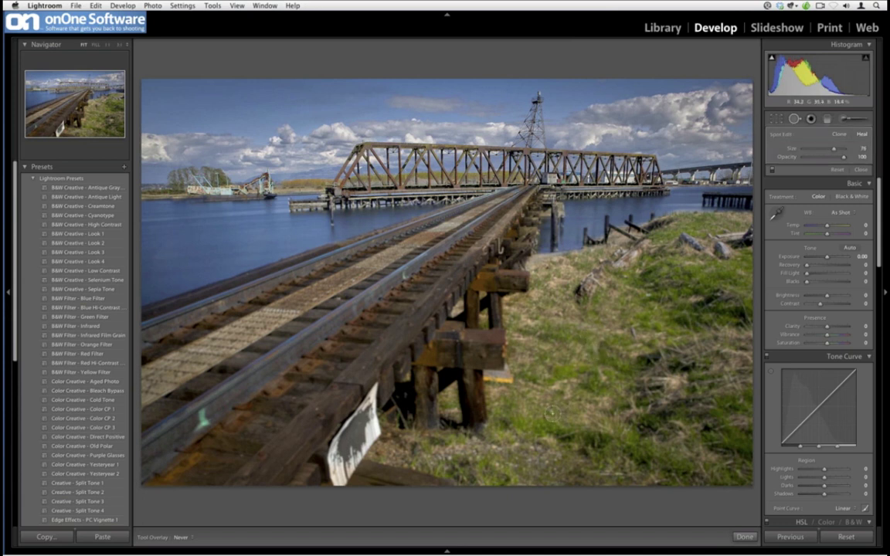
left_click(200, 420)
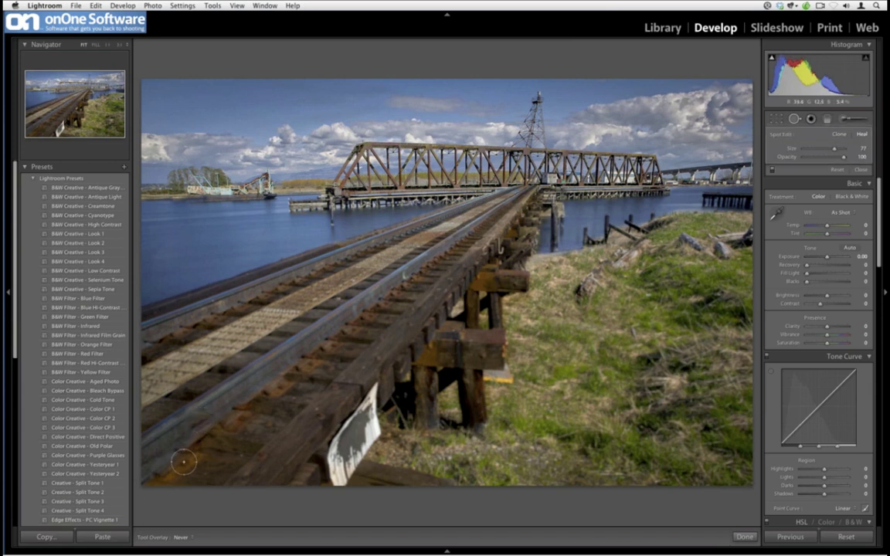
key("h")
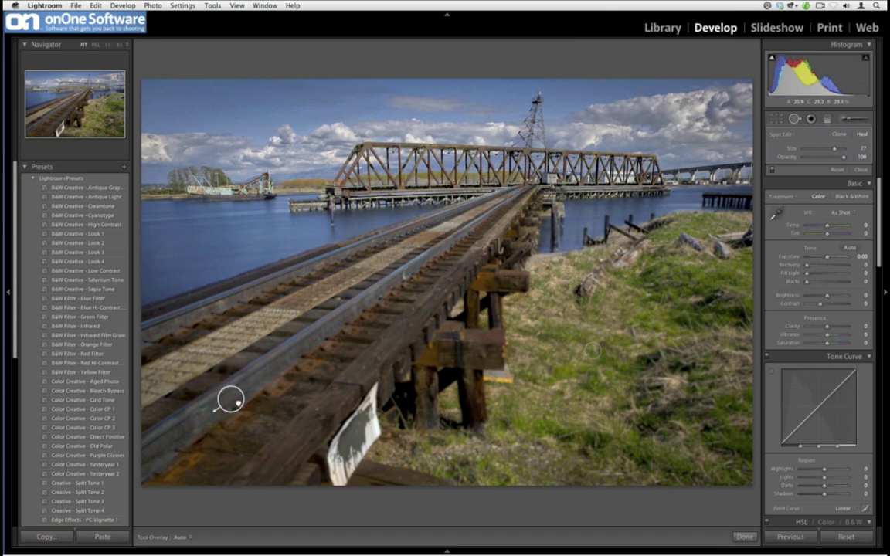
key("h")
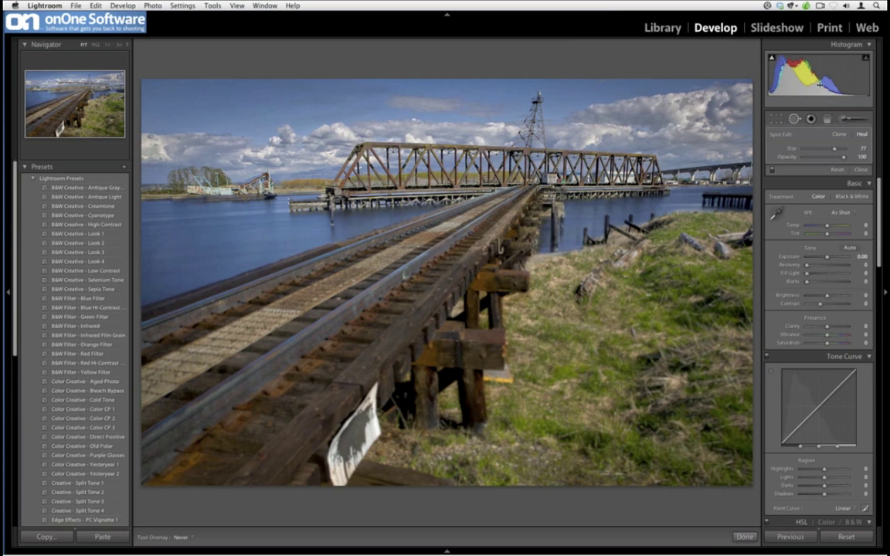
- Start an Adjustment Brush with the Saturation effect and set its saturation to -100
key("k")
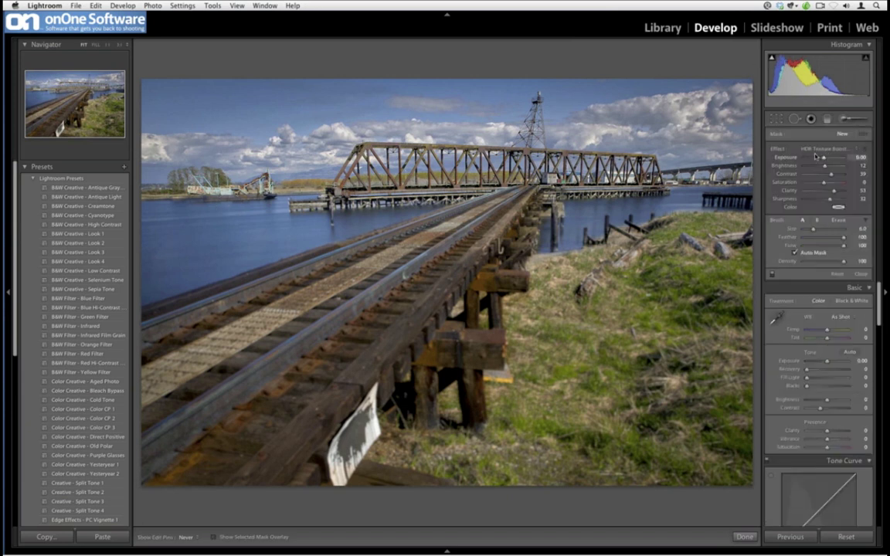
left_click(840, 146)
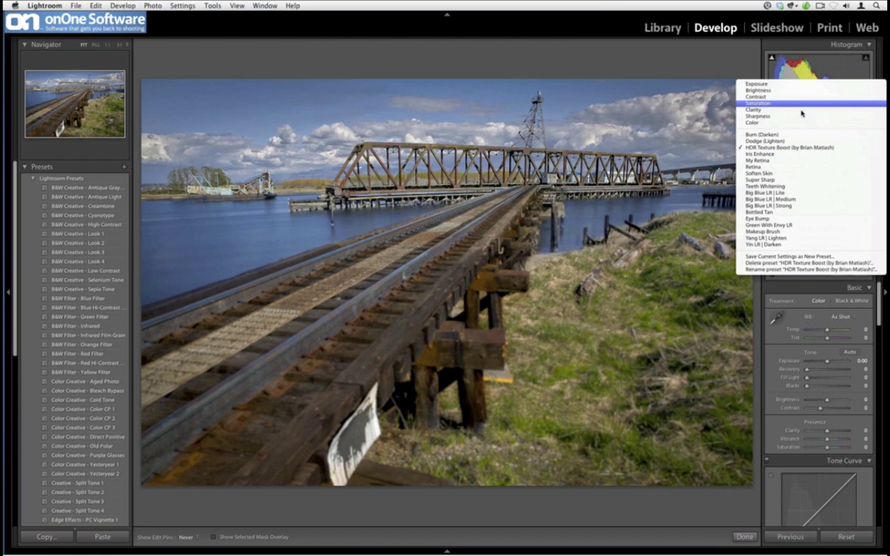
left_click(805, 103)
left_click_drag(814, 183, 771, 169)
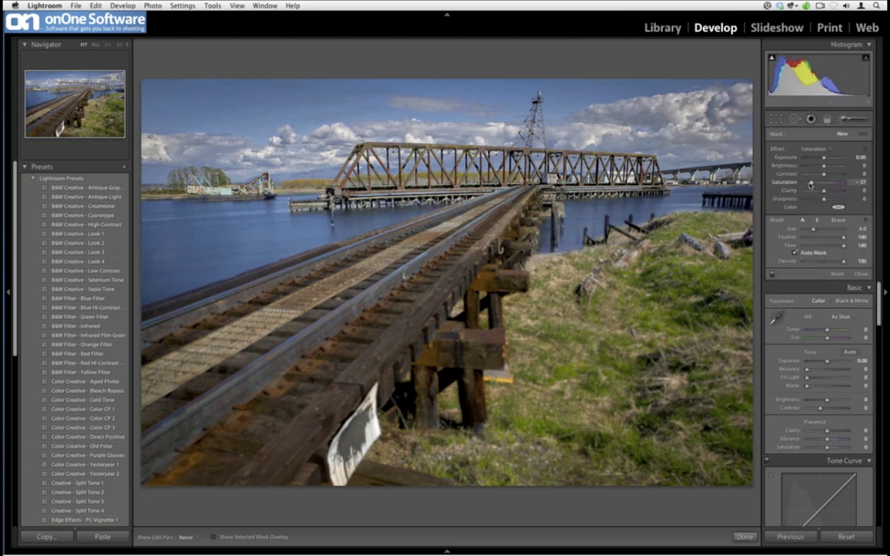
- Reduce the brush size to 3.0 and paint the yellow board beside the trestle posts to desaturate it
key("bracketleft")
key("bracketleft")
key("bracketleft")
key("bracketleft")
key("bracketleft")
key("bracketright")
left_click(539, 117)
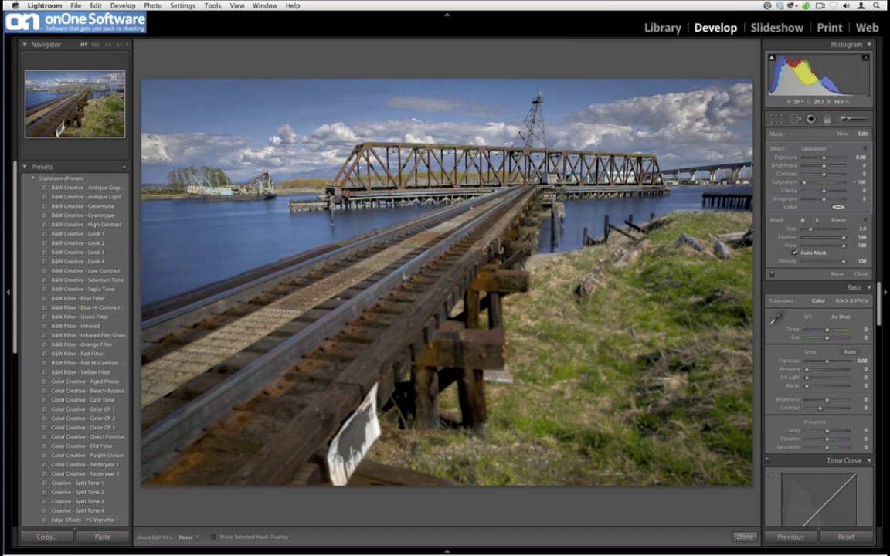
- Return to the Library and open the original untitled-01-2.tif in Photoshop CS5 without Lightroom adjustments
key("g")
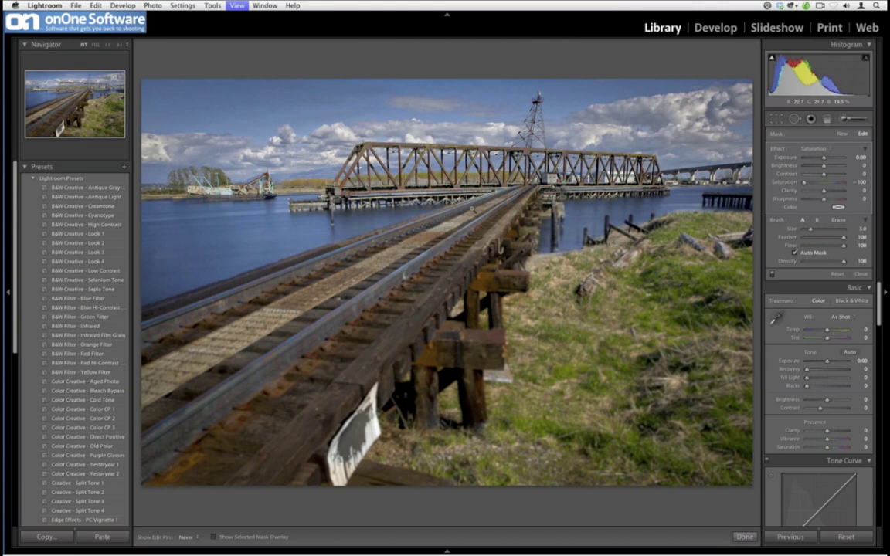
key("super+alt+e")
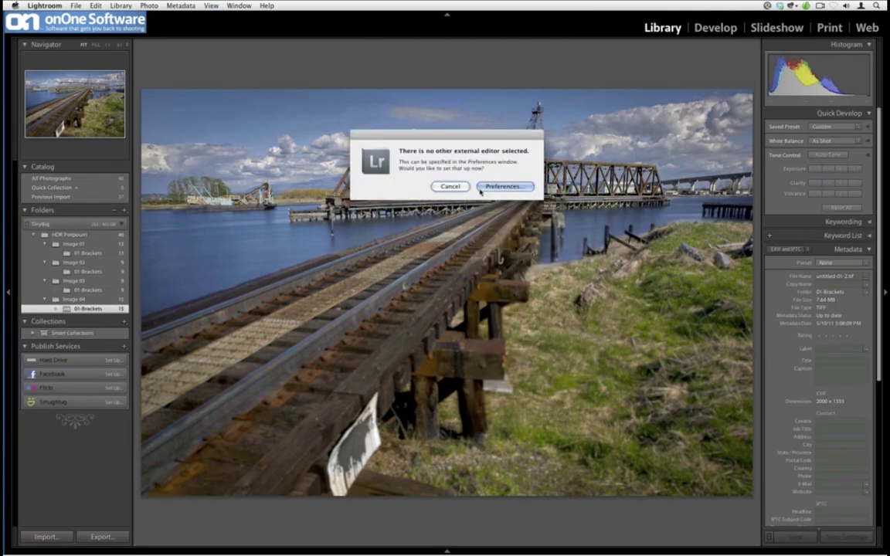
left_click(461, 185)
right_click(459, 189)
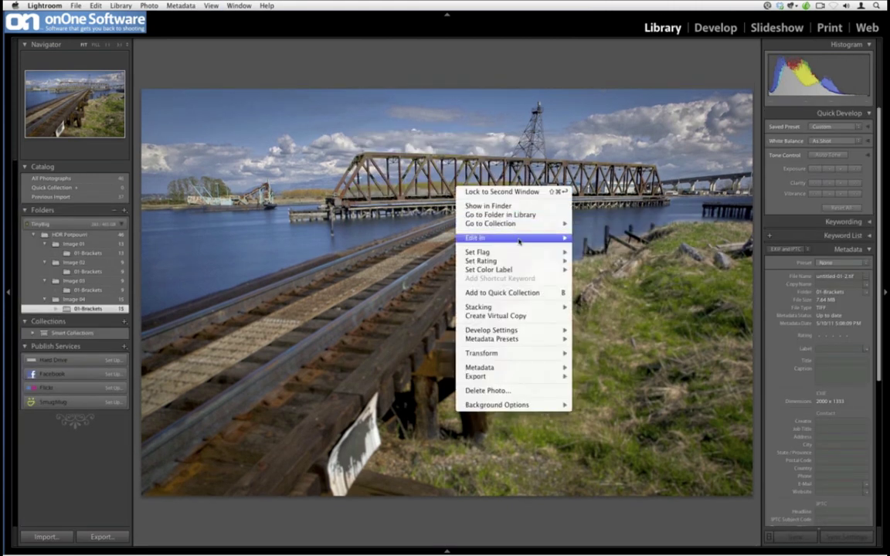
mouse_move(541, 238)
left_click(632, 240)
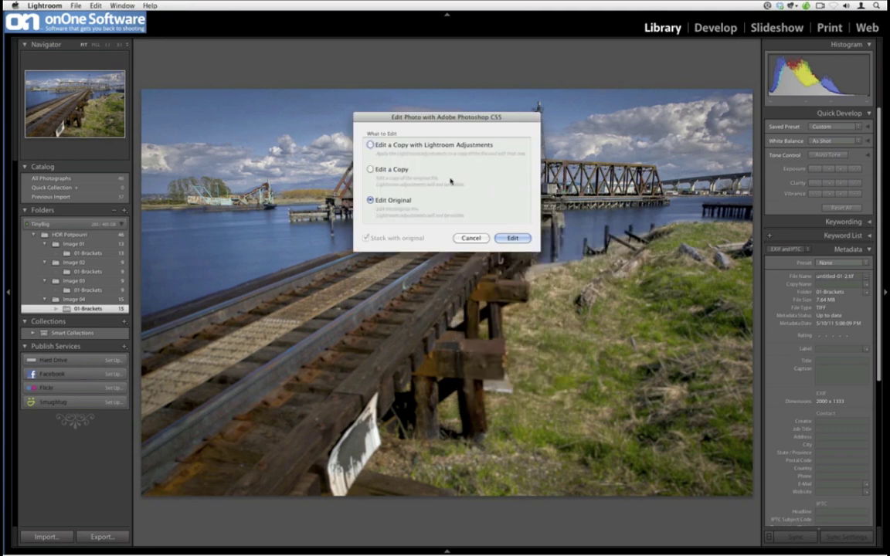
left_click(513, 239)
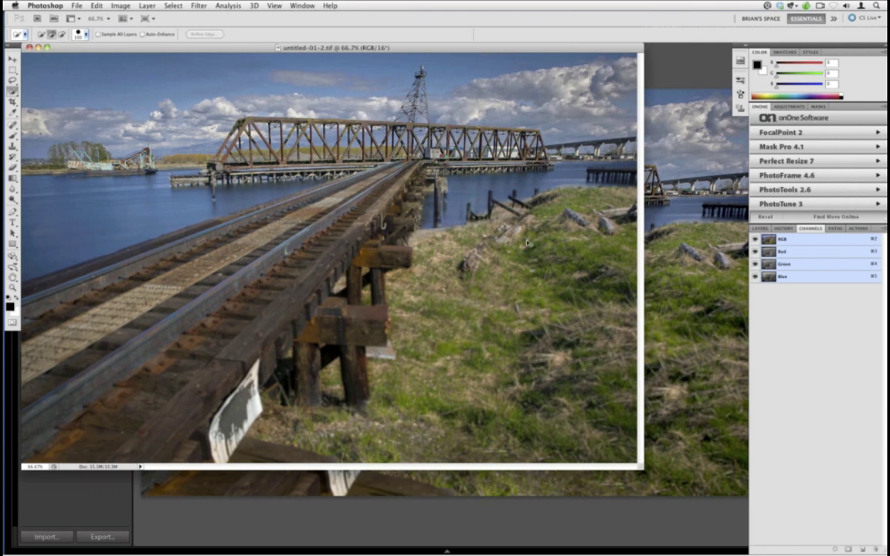
- Fit the image on screen and lasso a loose selection around the large cloud bank between the tower and the right edge
key("ctrl+0")
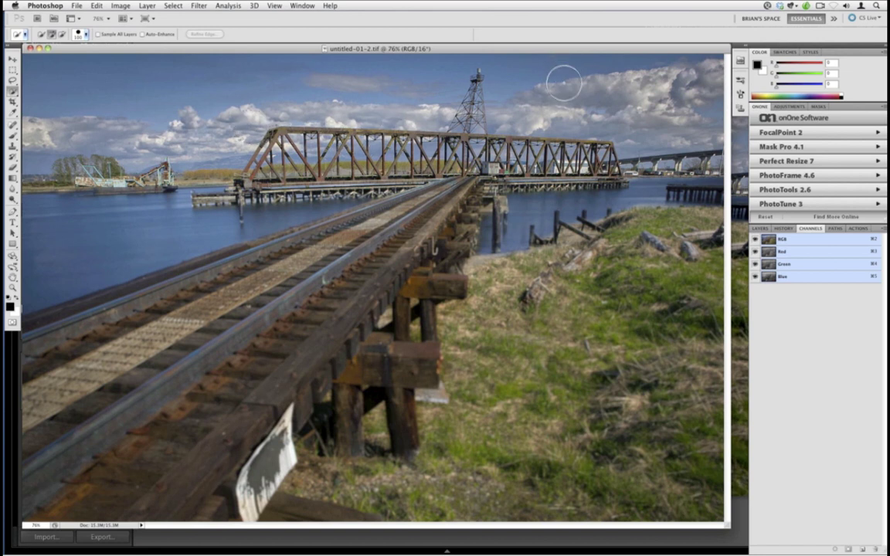
left_click(13, 79)
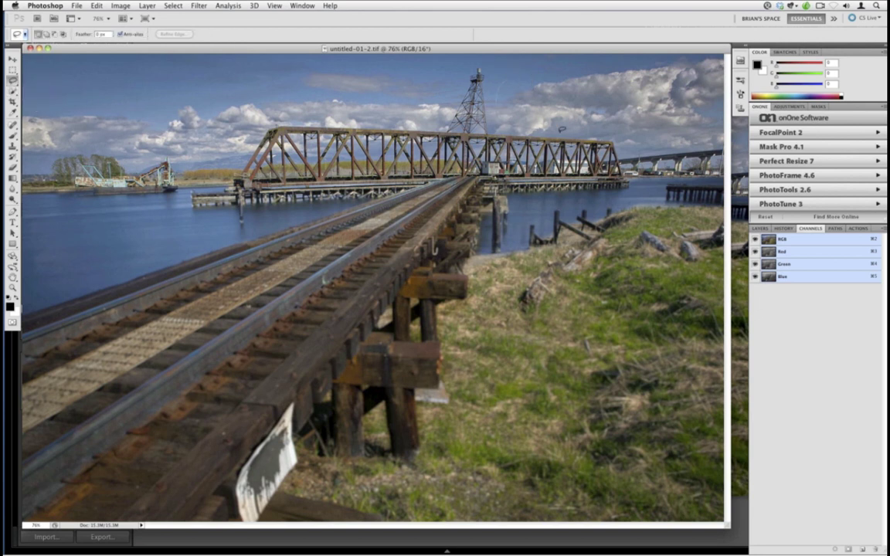
mouse_move(622, 127)
left_mouse_down()
mouse_move(612, 113)
mouse_move(650, 91)
mouse_move(649, 49)
mouse_move(706, 49)
mouse_move(572, 54)
mouse_move(499, 84)
left_mouse_up()
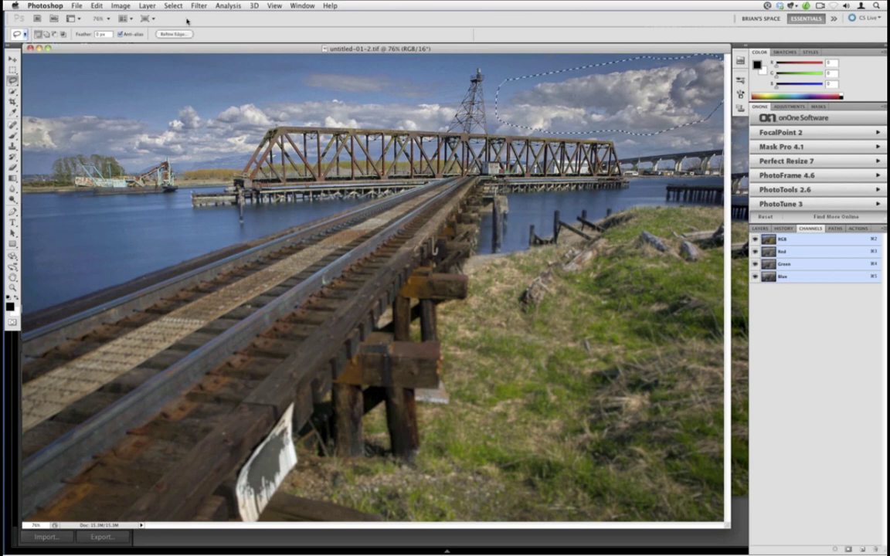
- Start a Radial Blur on the selected clouds and choose the Zoom blur method
key("super+plus")
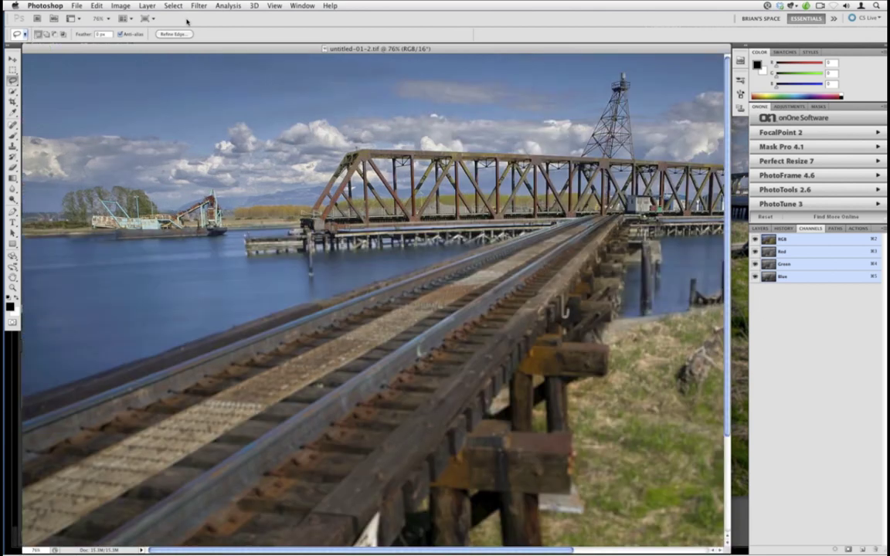
key("super+plus")
key("super+plus")
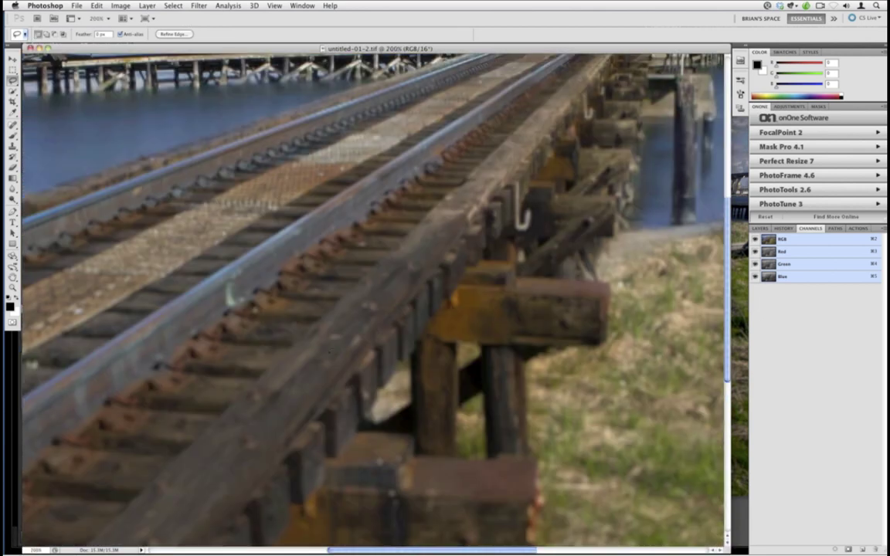
key("super+minus")
left_click(198, 6)
mouse_move(238, 106)
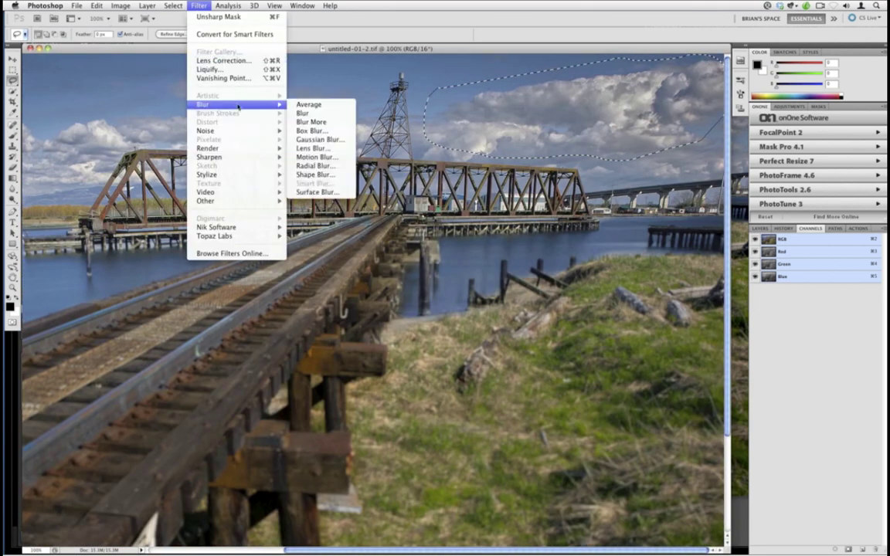
left_click(338, 170)
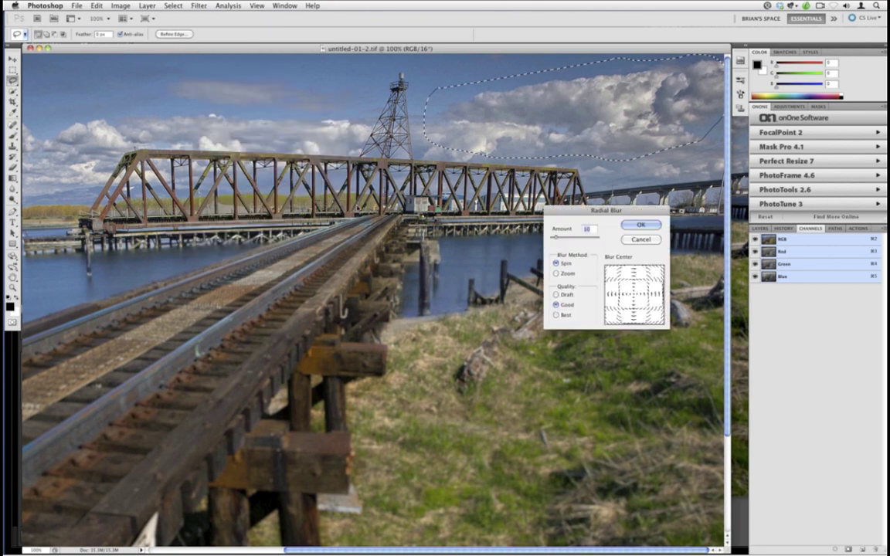
left_click(556, 273)
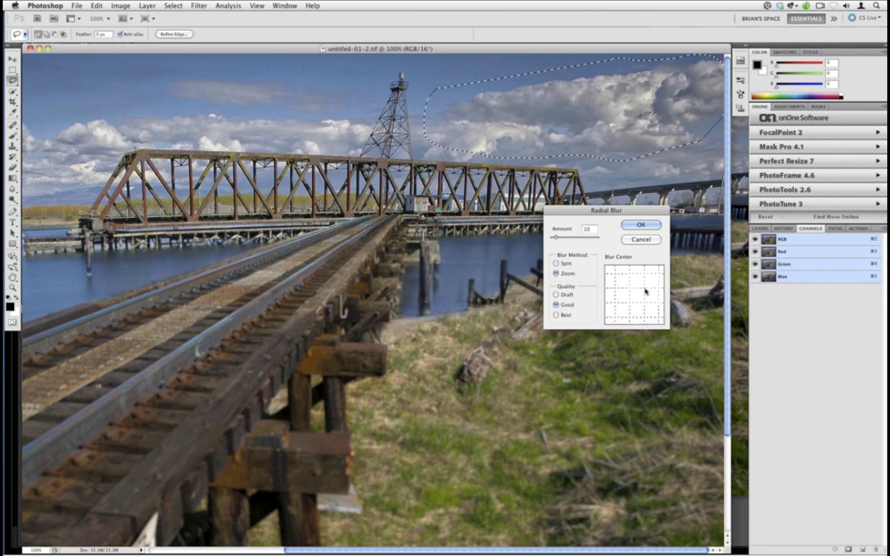
- Reposition the zoom blur's center, choose Best quality and run the blur with an amount slightly above 10
left_click(645, 291)
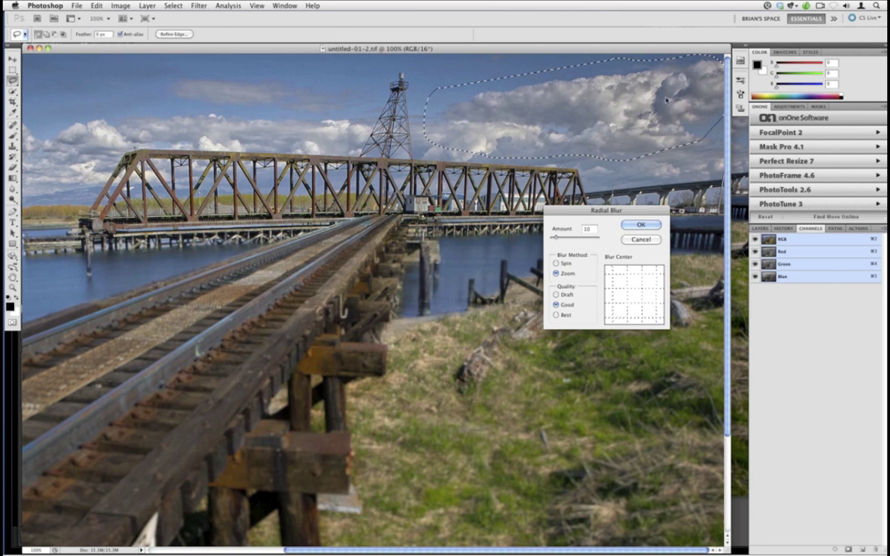
left_click(634, 296)
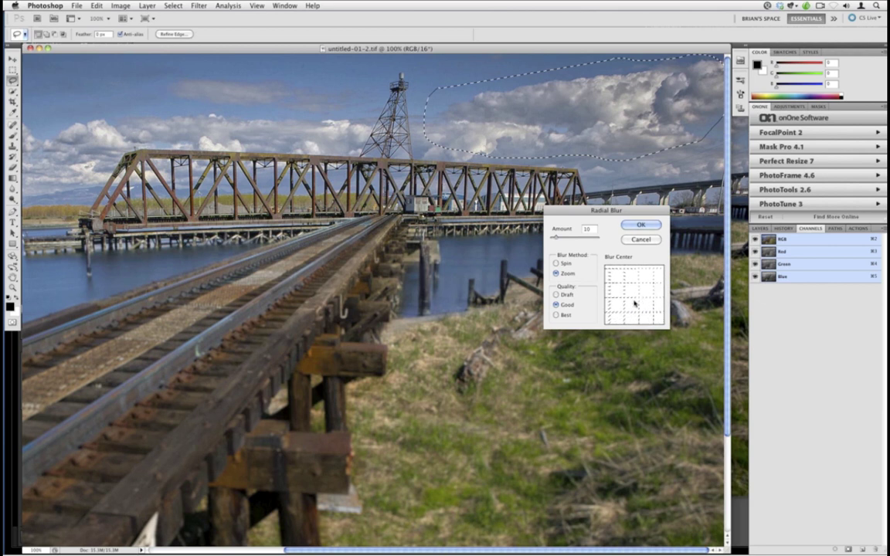
left_click(608, 316)
left_click_drag(639, 294, 628, 315)
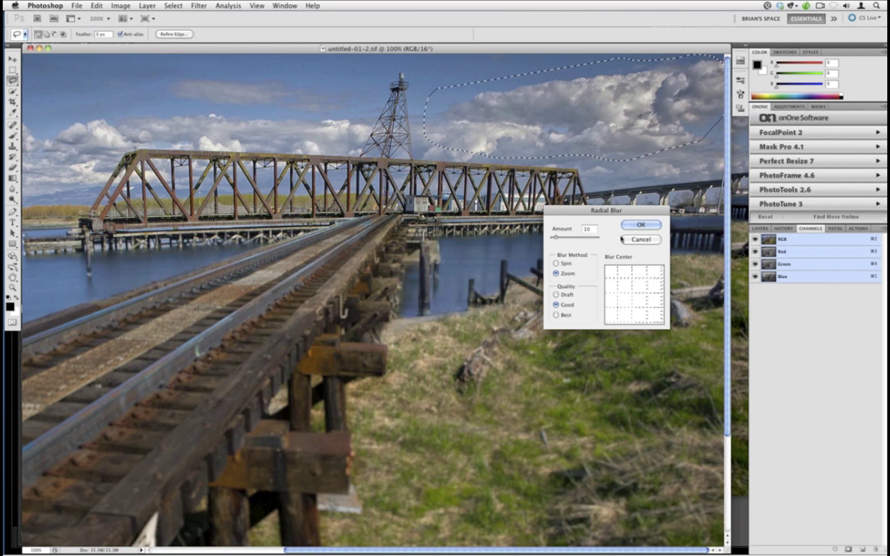
left_click(555, 315)
left_click_drag(556, 237, 561, 238)
left_click(640, 225)
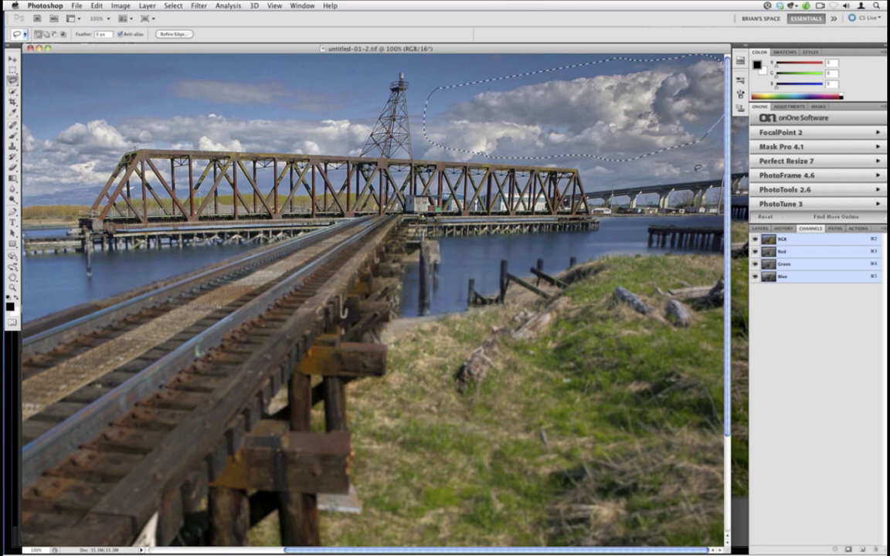
- Replace the cloud selection with a lasso selection of the whole sky, following the bridge's top edge and the tower's outline
left_click(709, 168)
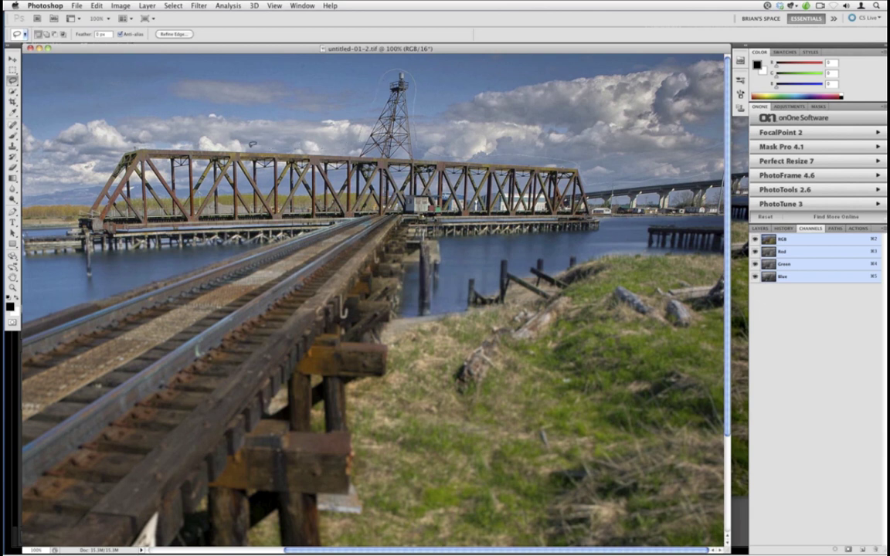
mouse_move(132, 130)
left_mouse_down()
mouse_move(101, 155)
mouse_move(81, 189)
mouse_move(33, 191)
mouse_move(20, 120)
left_mouse_up()
left_click_drag(23, 42, 35, 48)
key("ctrl+d")
mouse_move(437, 151)
left_mouse_down()
mouse_move(376, 104)
mouse_move(363, 58)
mouse_move(344, 82)
mouse_move(352, 133)
mouse_move(124, 126)
mouse_move(104, 160)
mouse_move(57, 169)
mouse_move(26, 161)
mouse_move(16, 97)
left_mouse_up()
mouse_move(21, 46)
left_mouse_down()
mouse_move(695, 51)
mouse_move(433, 154)
left_mouse_up()
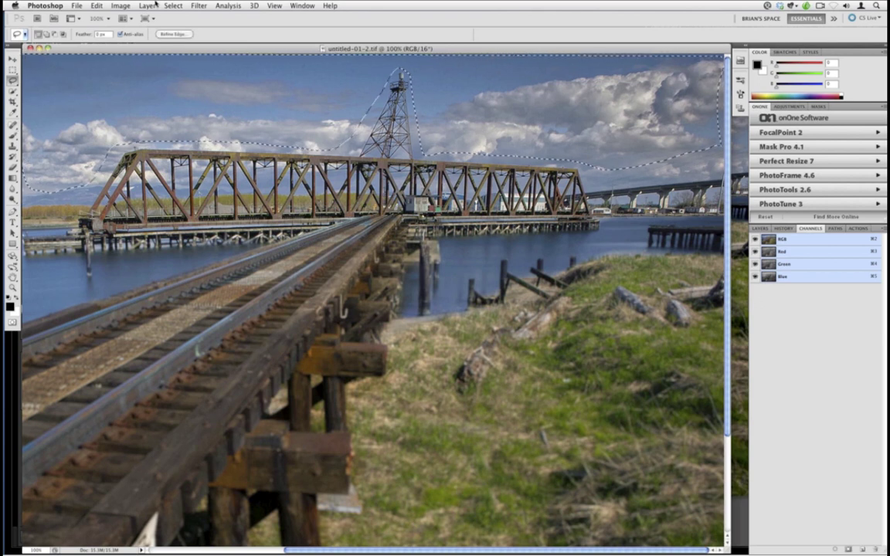
- Apply the same Radial Blur to the selected sky, clear the selection, and inspect the area around the tower at 200%
left_click(199, 6)
left_click(198, 16)
key("super+d")
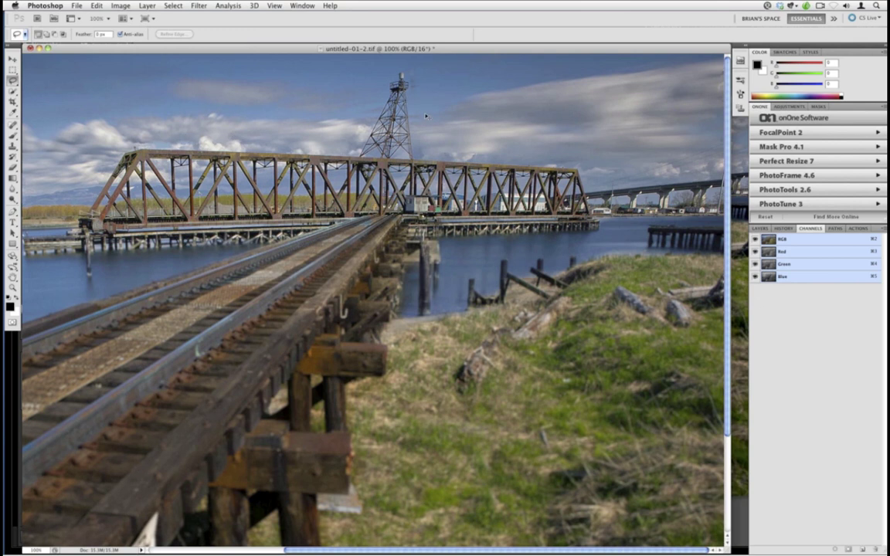
key("super+equal")
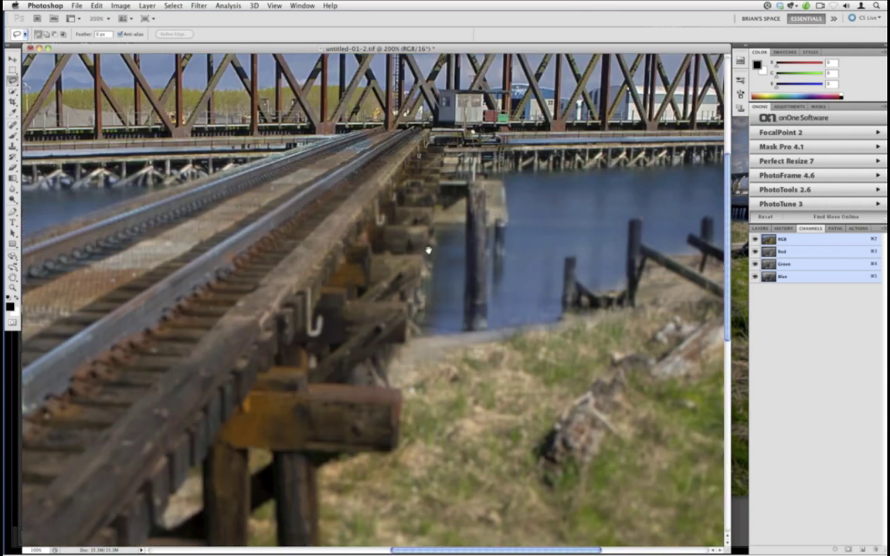
scroll(427, 250, "up", 5)
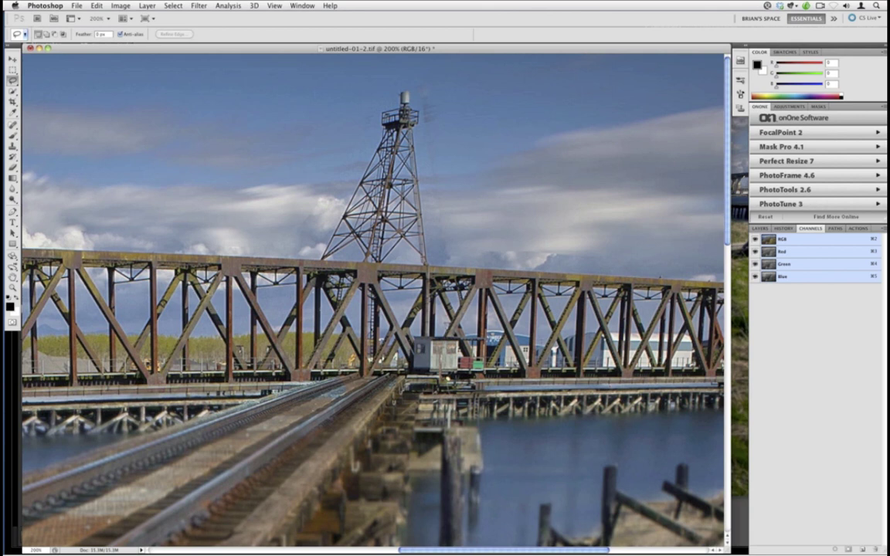
key("super+0")
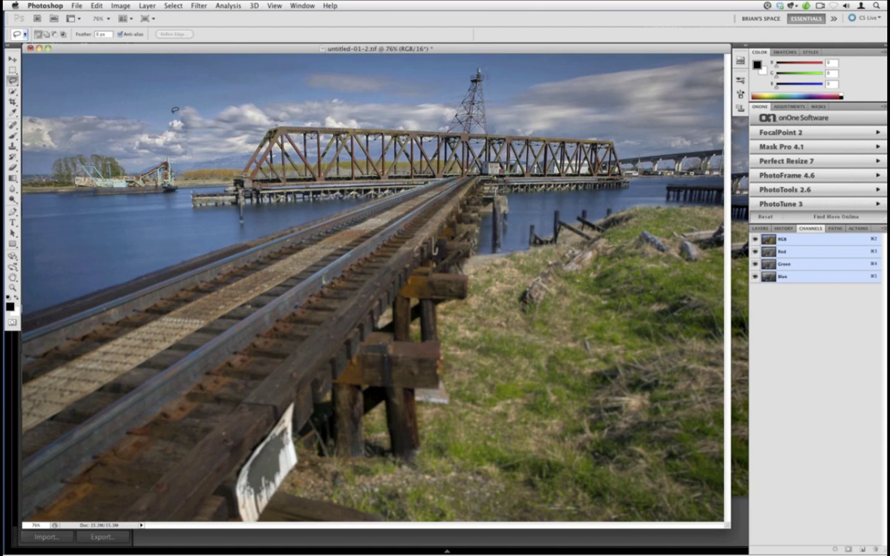
- Revert the image to its Open state in the history and show its layers again
left_click(760, 229)
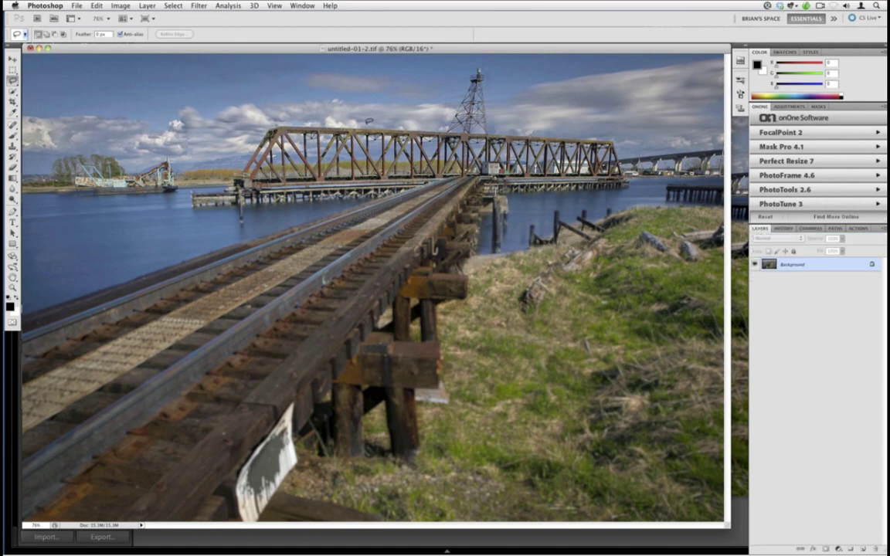
left_click(783, 229)
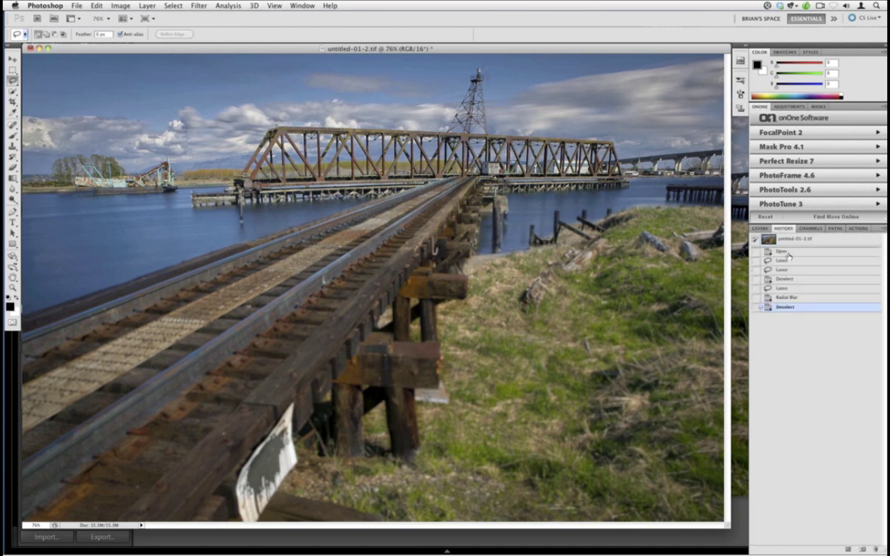
left_click(782, 251)
left_click(761, 228)
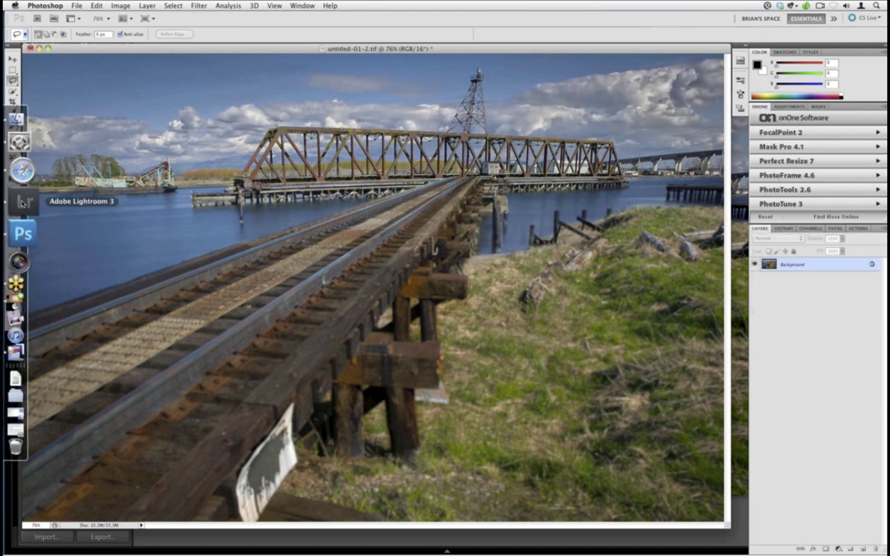
- Switch to Finder and browse TinyBig's Travel Photo Library through InTransit, 0430-TulipFestival and 2011 to the 0508-AroundSeattle folder
left_click(23, 202)
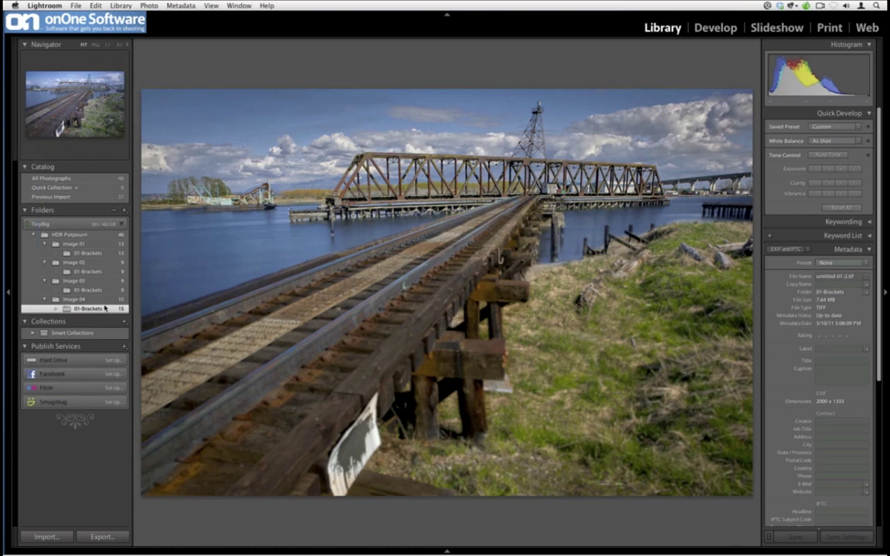
mouse_move(3, 232)
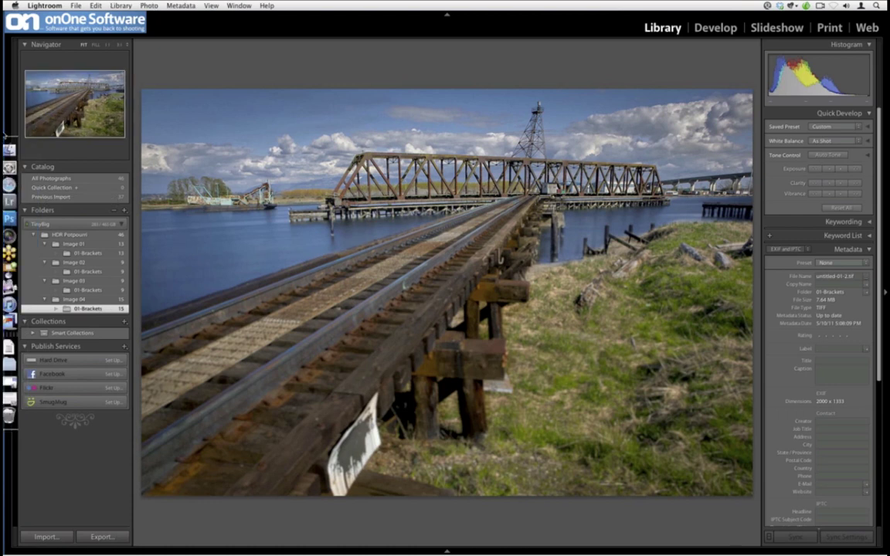
left_click(21, 157)
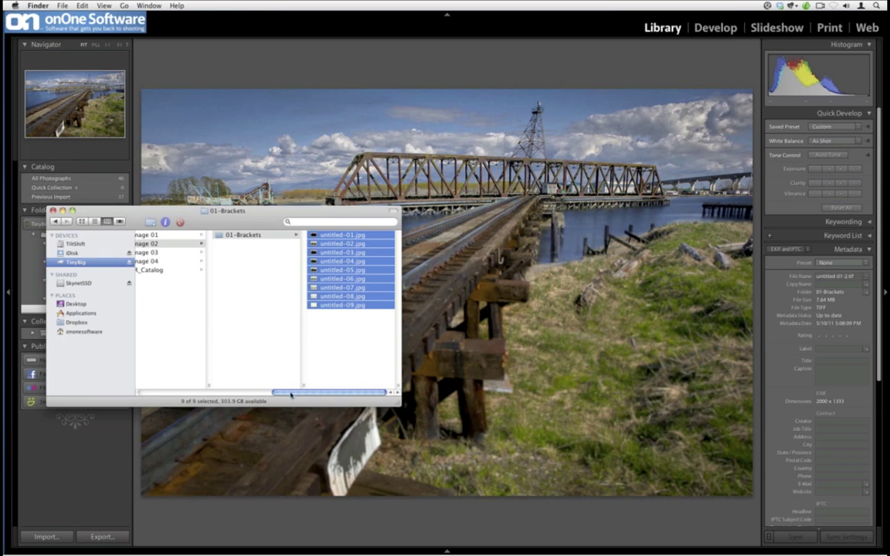
left_click_drag(291, 395, 158, 395)
left_click(154, 278)
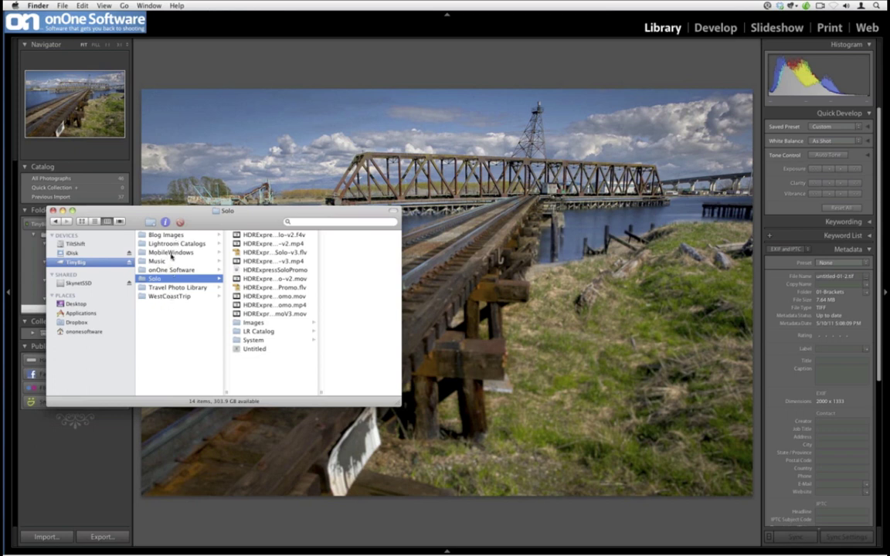
left_click(177, 297)
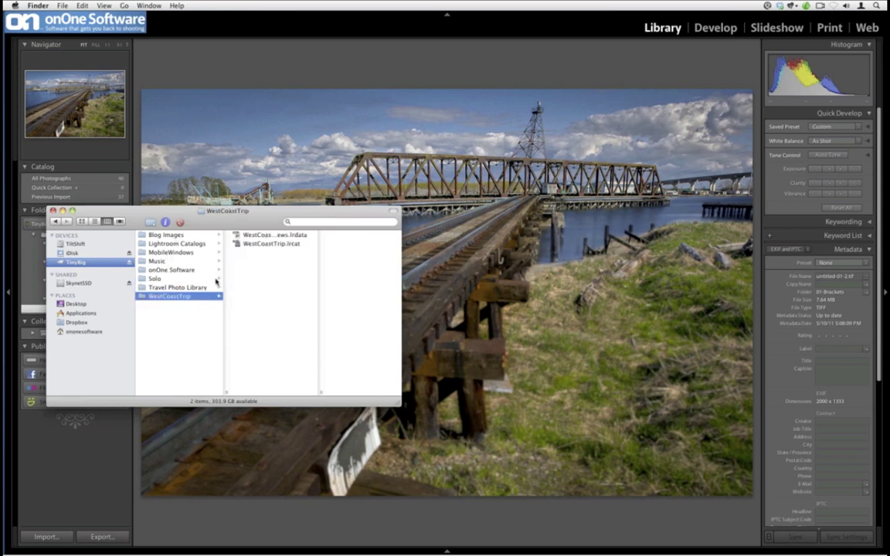
left_click(180, 288)
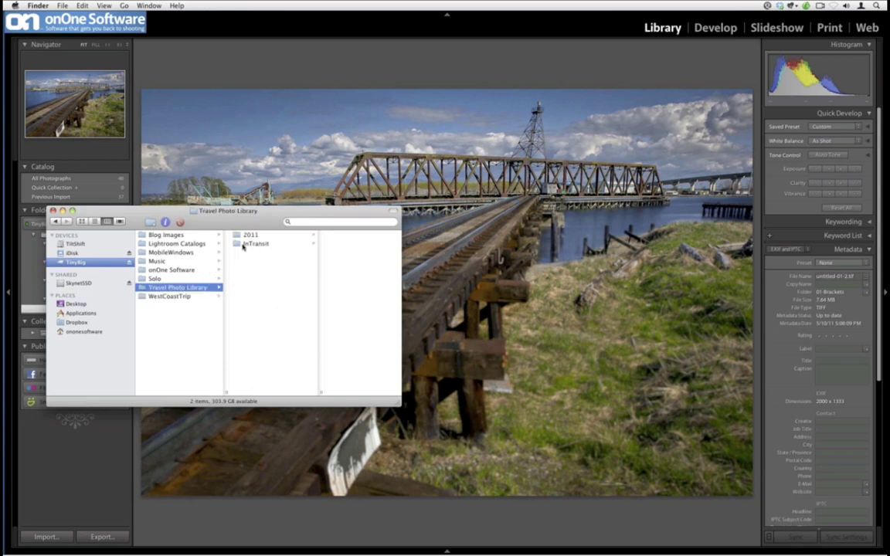
left_click(241, 243)
left_click(324, 234)
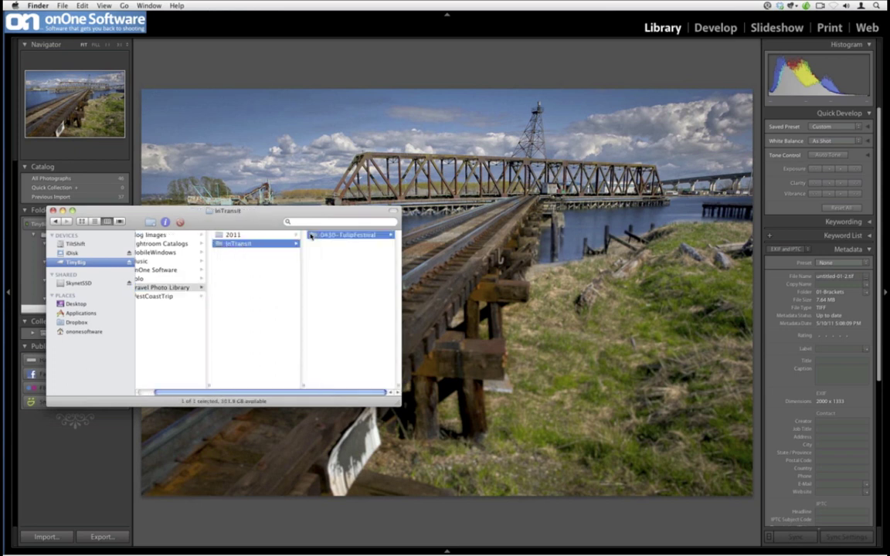
left_click(330, 234)
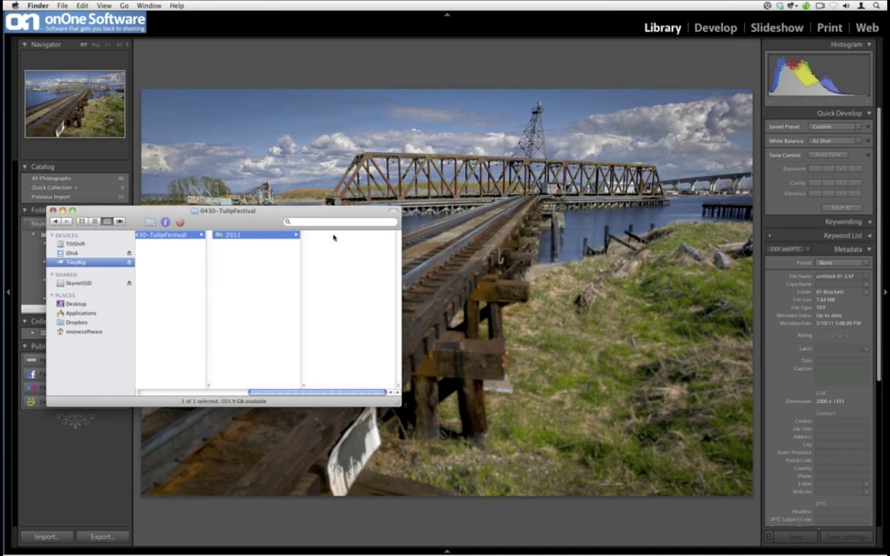
left_click(352, 280)
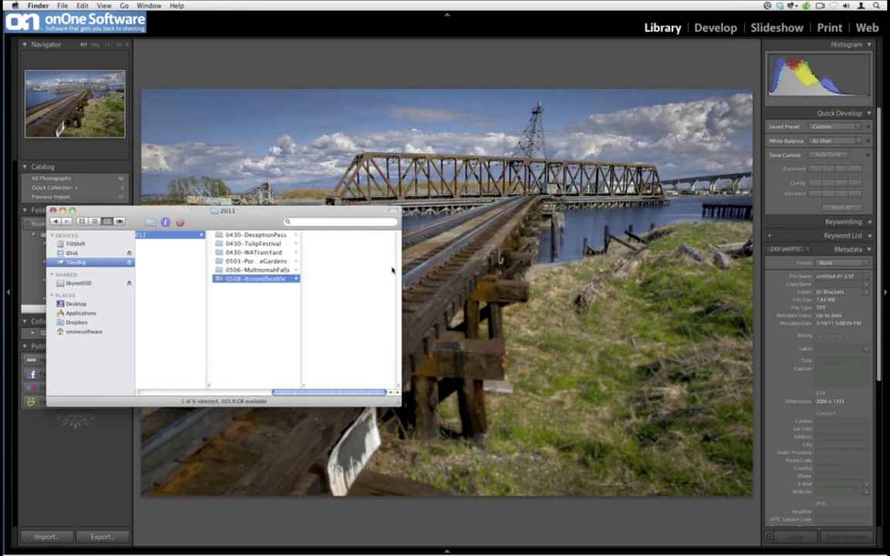
- Preview several raw photos in the folder and open the cloudy sky shot 20110508-IMG_5904.CR2 in Photoshop
left_click_drag(399, 241, 401, 388)
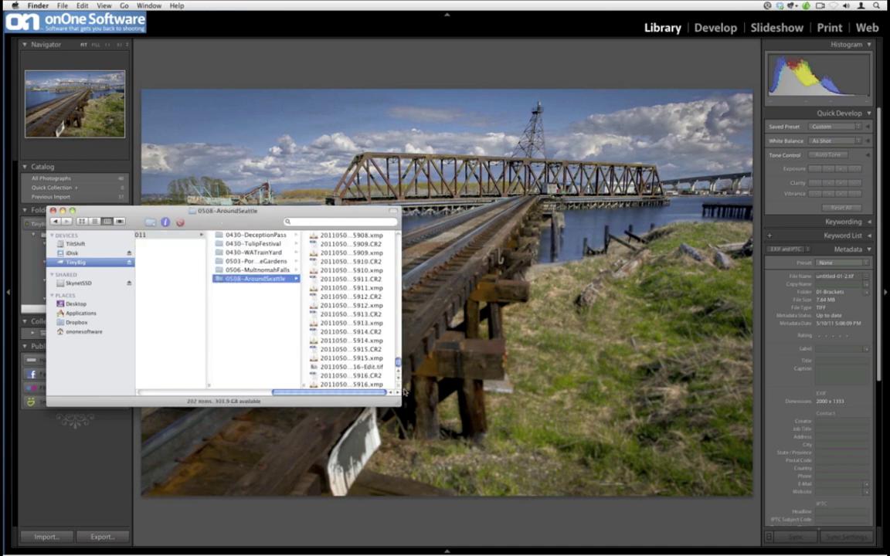
left_click(363, 350)
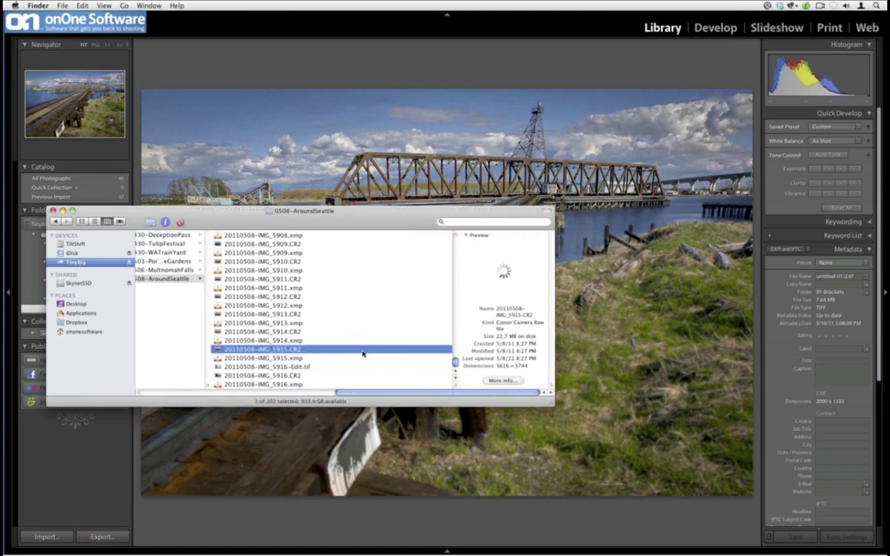
scroll(363, 353, "up", 3)
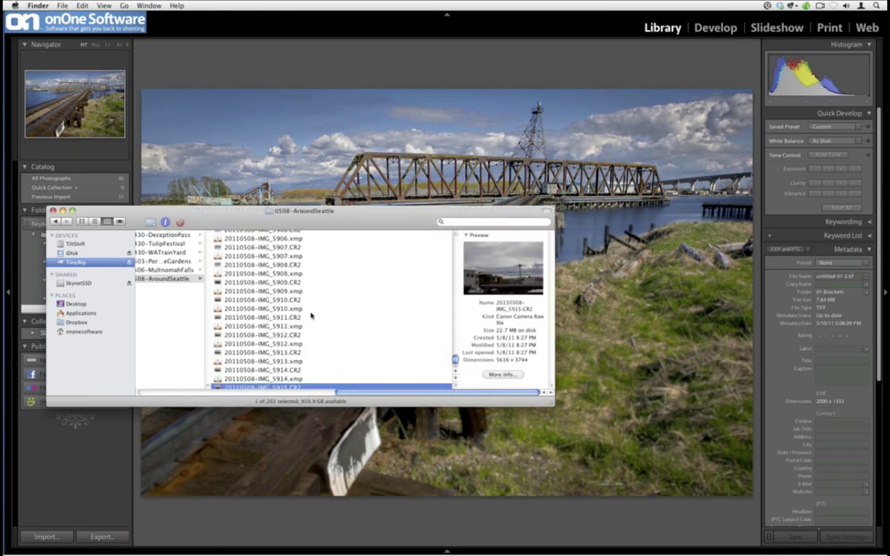
left_click(309, 318)
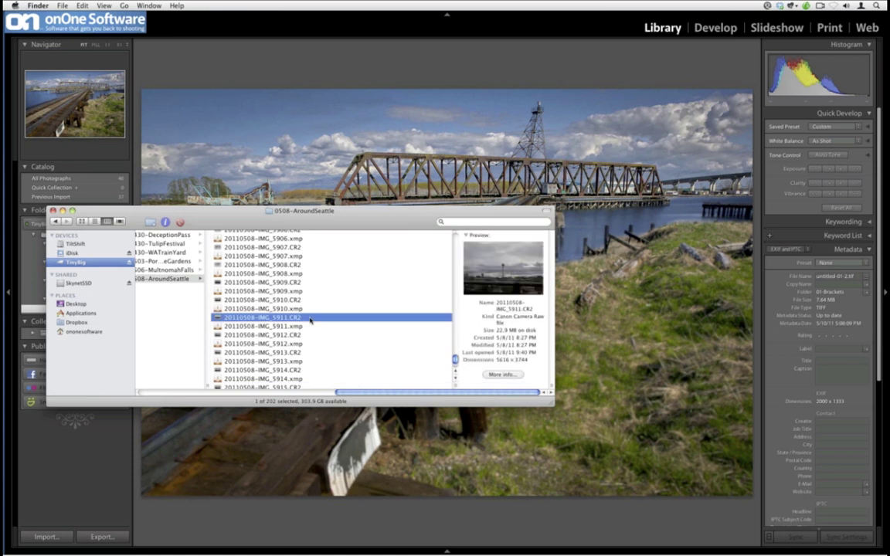
scroll(310, 320, "up", 5)
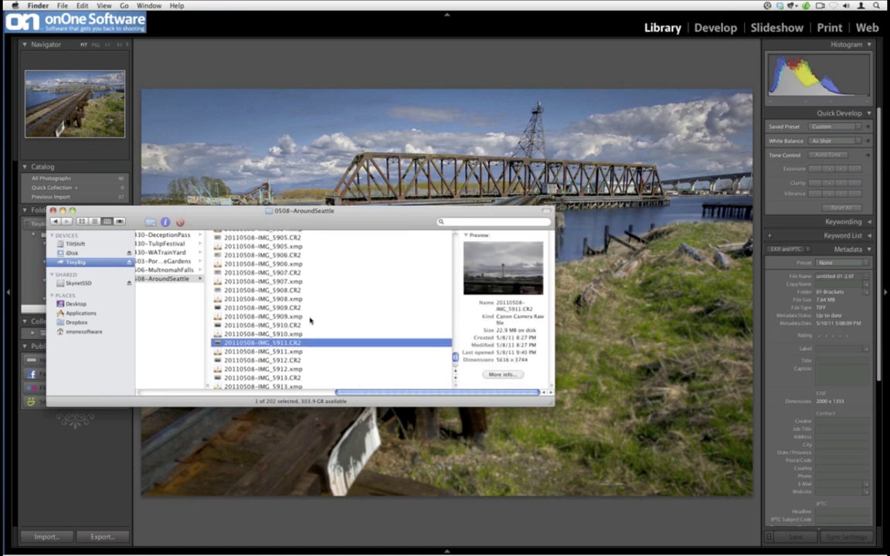
left_click(299, 310)
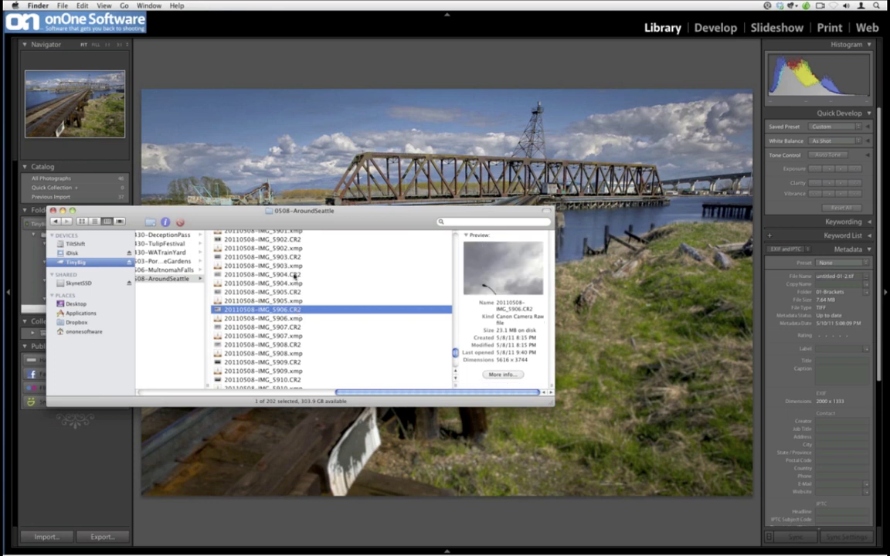
left_click(293, 275)
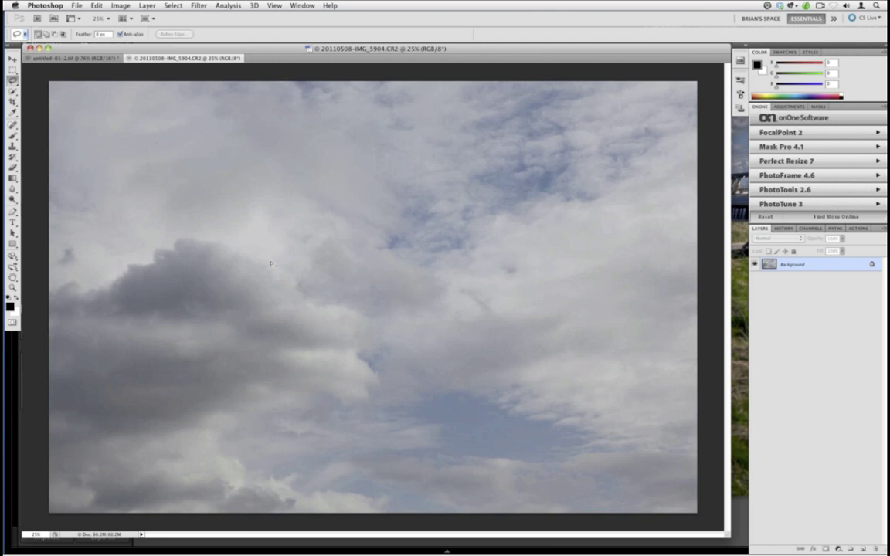
- Select the entire sky photo and move it into untitled-01-2.tif as a new layer
key("super+a")
key("v")
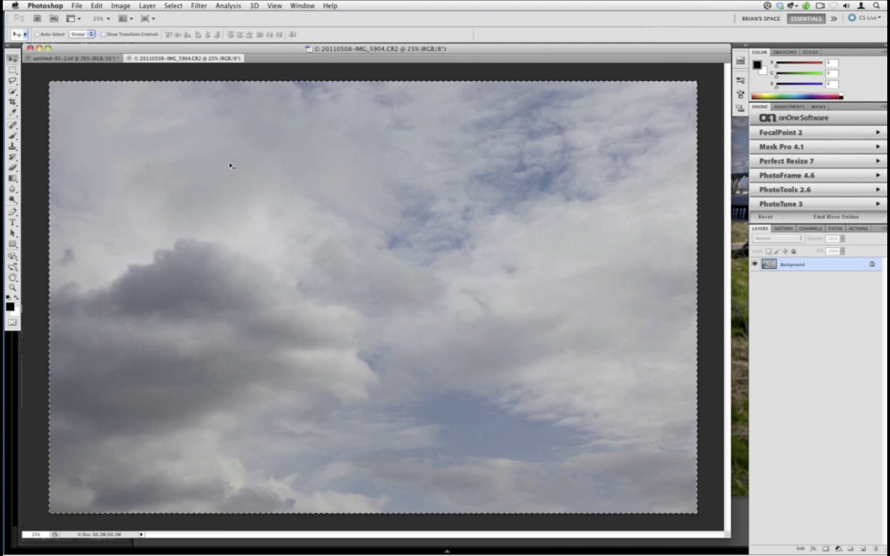
left_click_drag(230, 166, 99, 59)
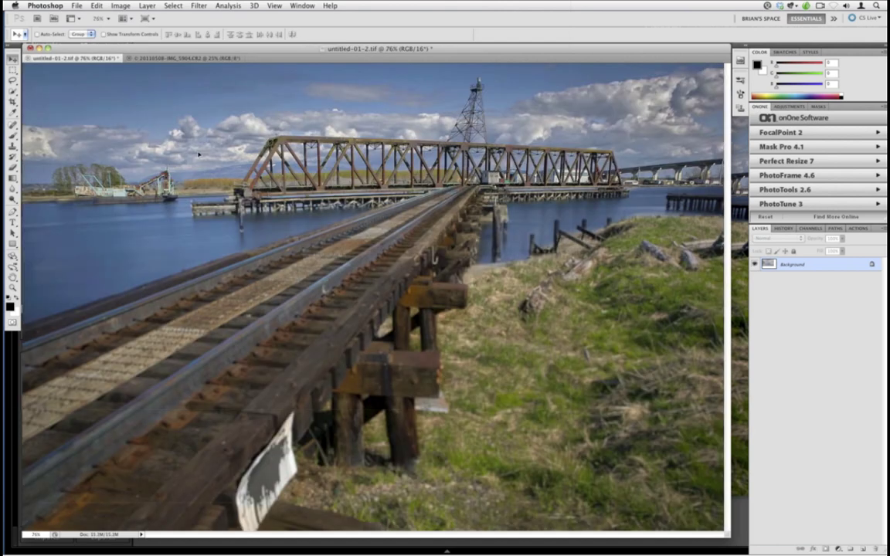
left_click_drag(198, 154, 246, 154)
- Duplicate the Background layer and place the copy above the sky layer
left_click(802, 278)
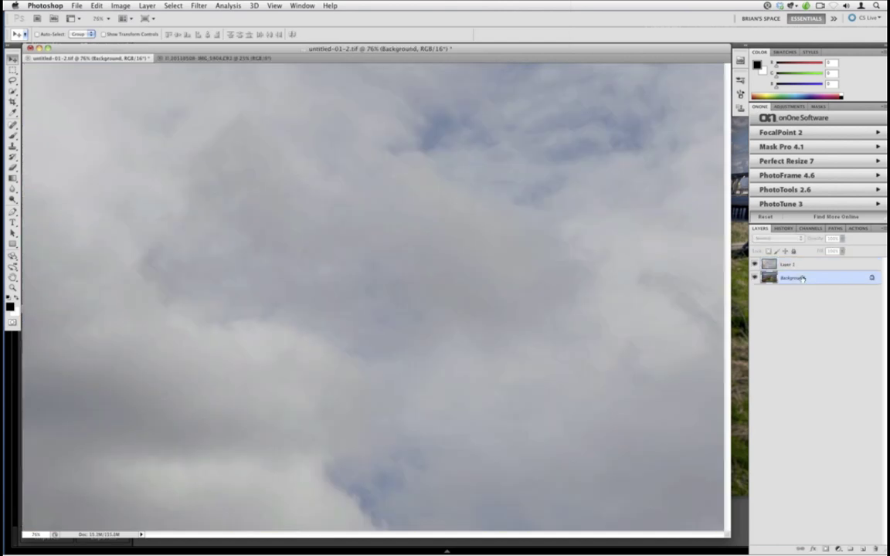
key("super+j")
left_click_drag(802, 279, 795, 264)
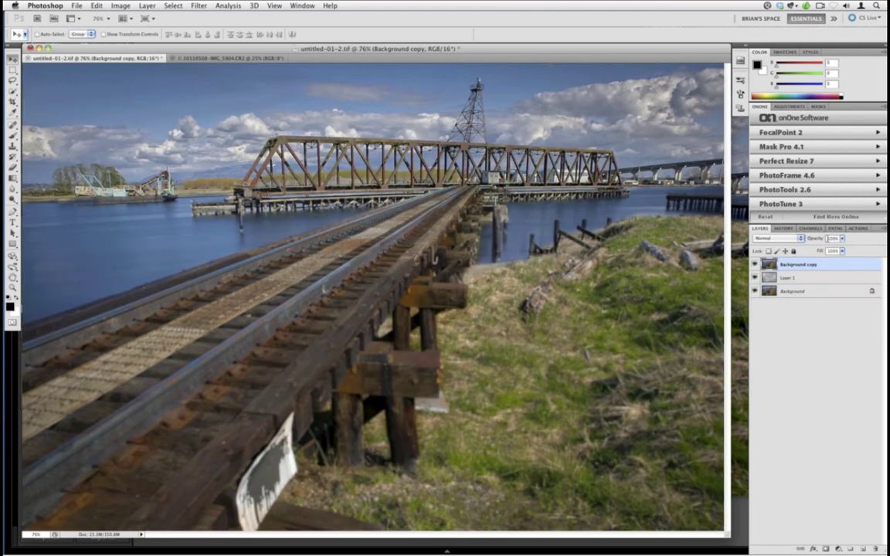
- Lower the Background copy's opacity so the sky layer shows through, comparing with the copy's visibility toggled
left_click_drag(815, 243, 797, 245)
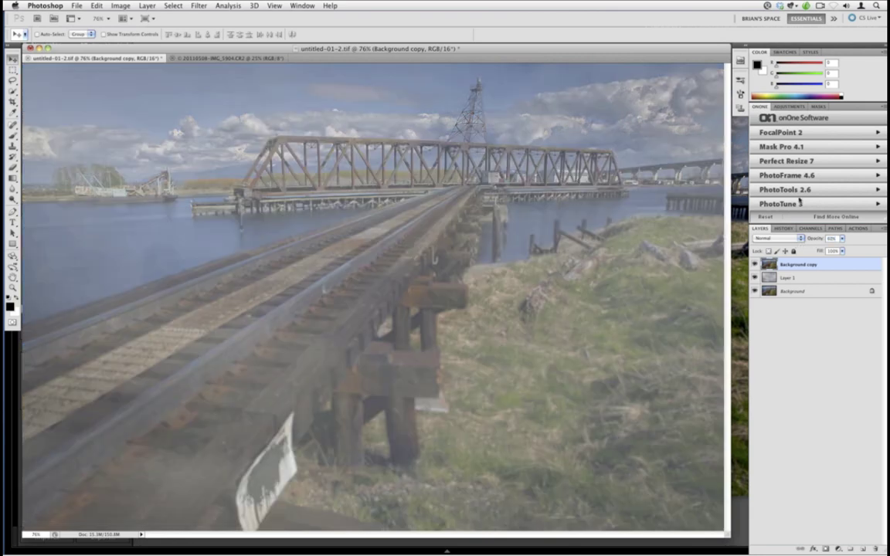
left_click(755, 264)
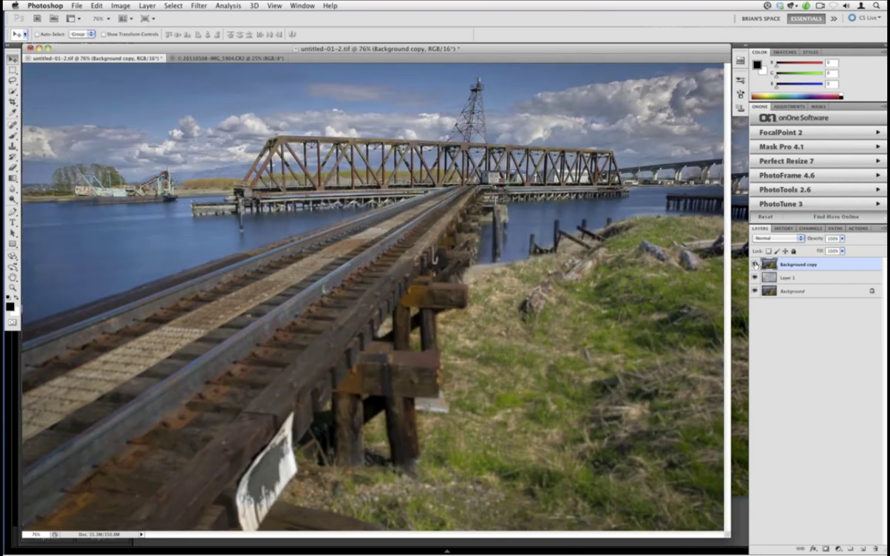
left_click(755, 265)
left_click_drag(821, 239, 785, 240)
- Start Free Transform on Layer 1 and move the clouds upward, with the whole canvas and surrounding workspace in view
left_click(801, 278)
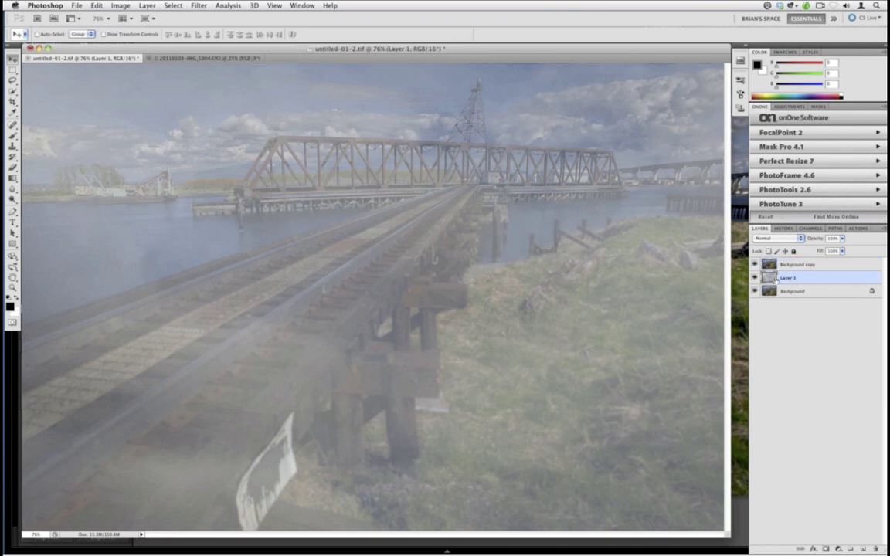
left_click(97, 6)
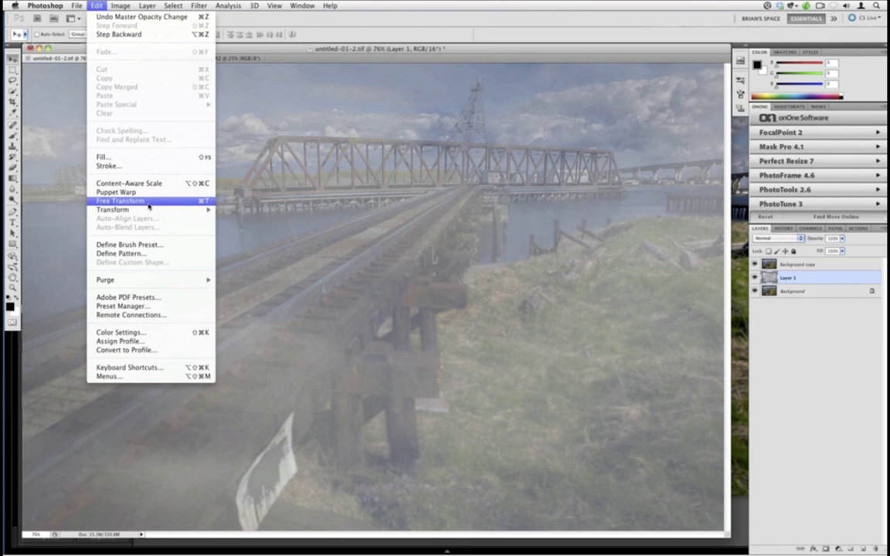
left_click(120, 200)
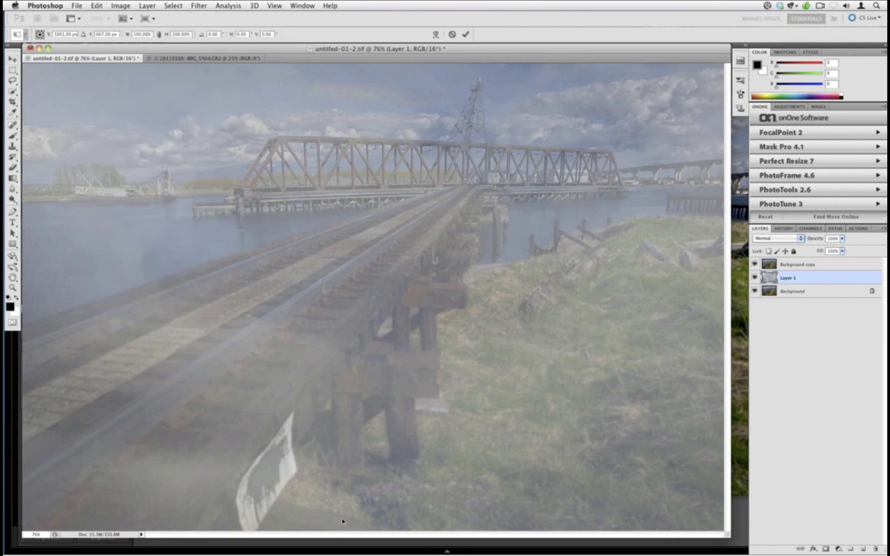
key("super+minus")
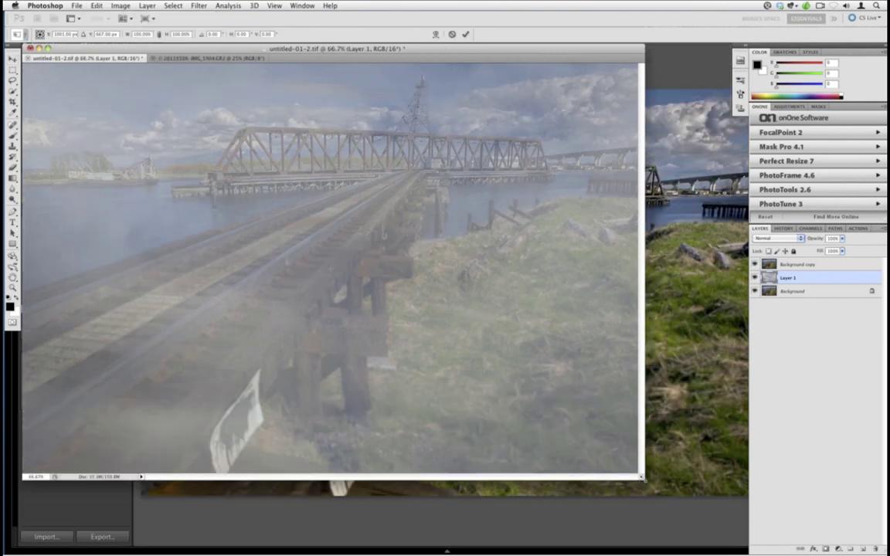
key("super+0")
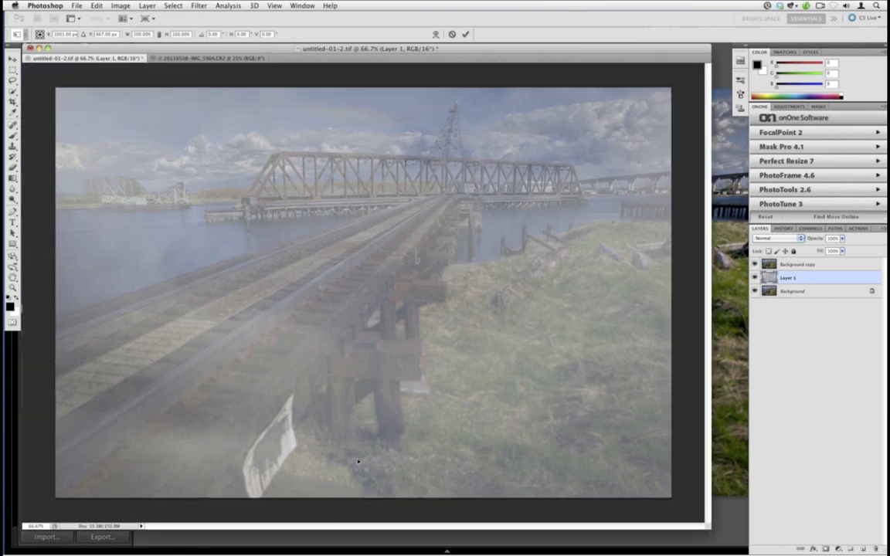
left_click_drag(358, 461, 355, 377)
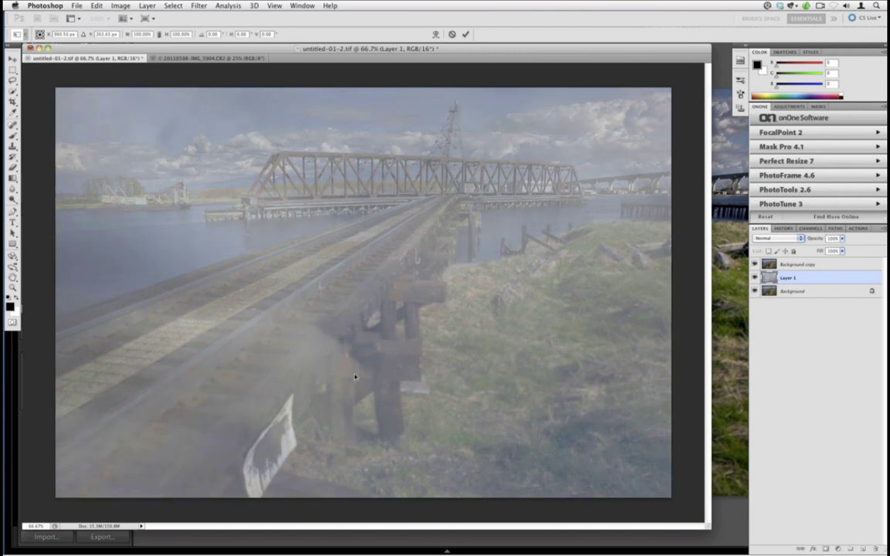
key("super+minus")
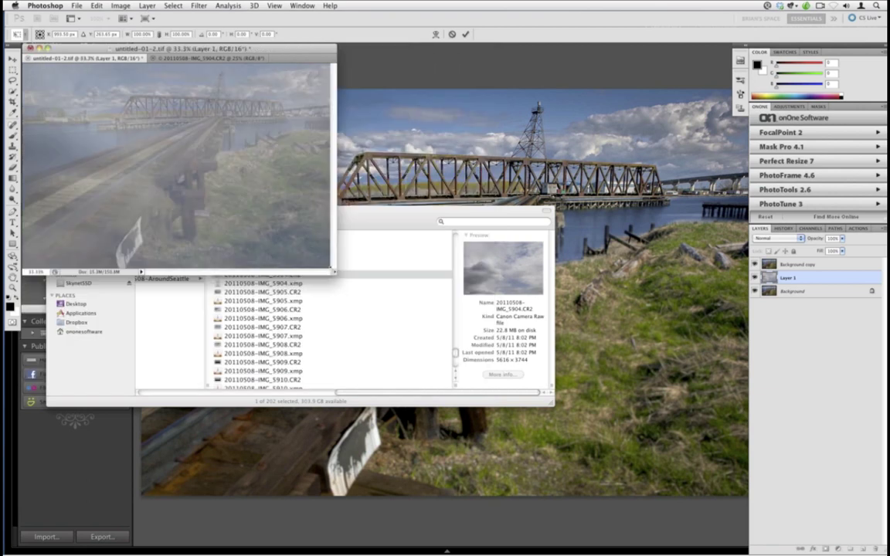
key("f")
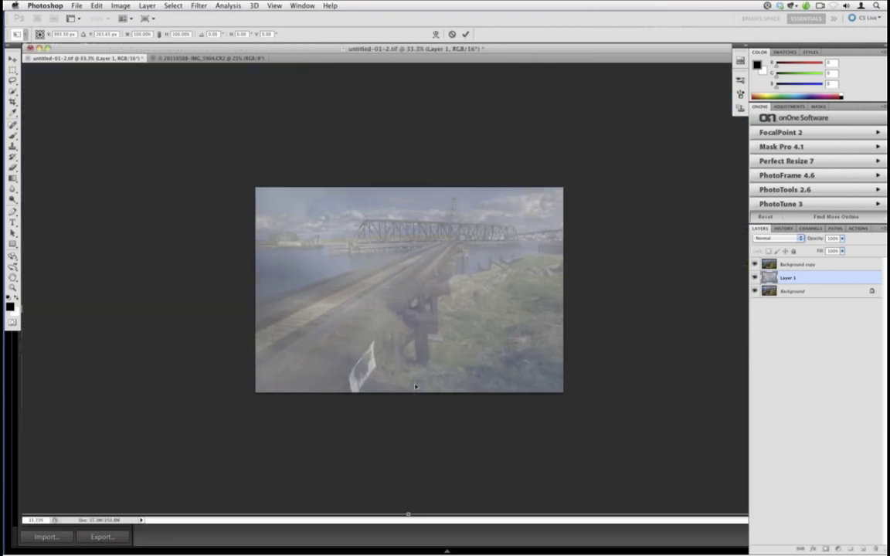
- Move the clouds further up and compress their height to about 32%, with the top edge near the image's top
left_click_drag(419, 369, 411, 294)
left_click_drag(417, 244, 418, 350)
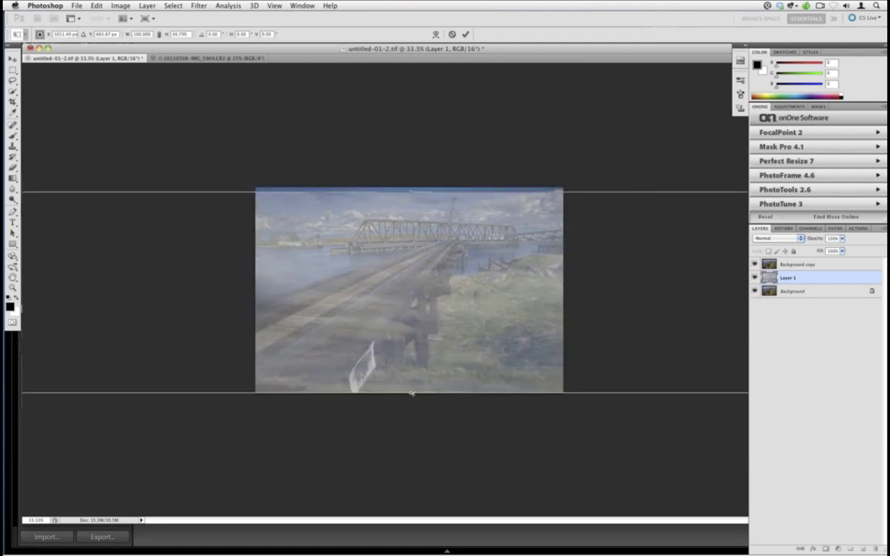
left_click_drag(412, 390, 412, 313)
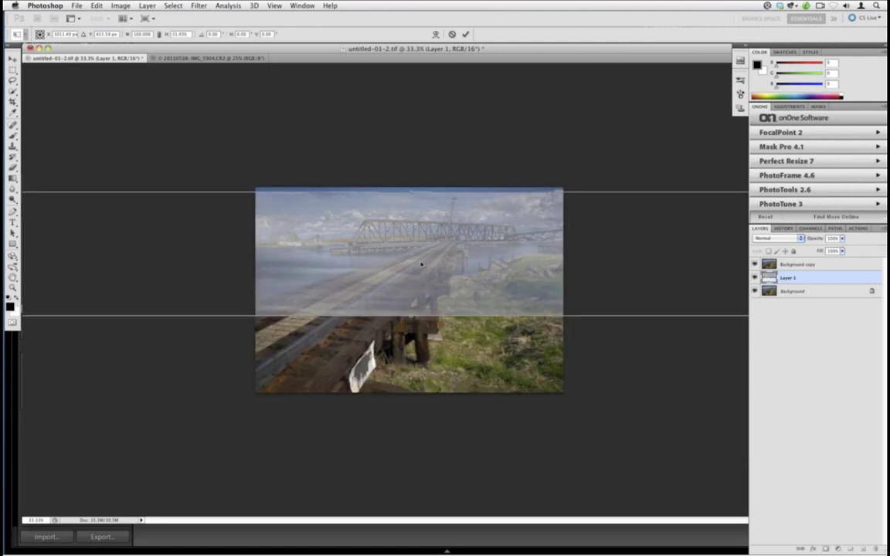
- Shift the clouds up over the sky area, squash their lower edge to the waterline below the bridge, and apply the transform
left_click_drag(424, 240, 425, 201)
left_click_drag(416, 166, 417, 188)
left_click_drag(422, 264, 421, 238)
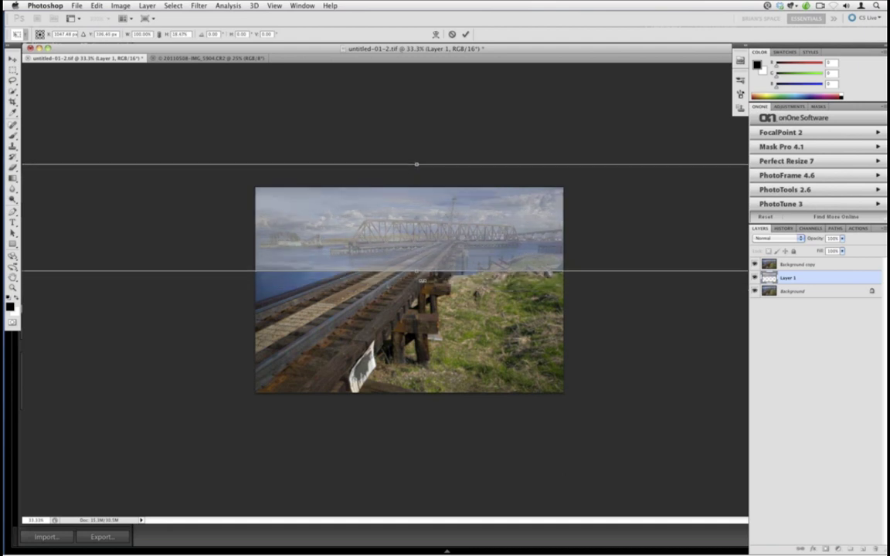
left_click_drag(415, 272, 539, 251)
key("Return")
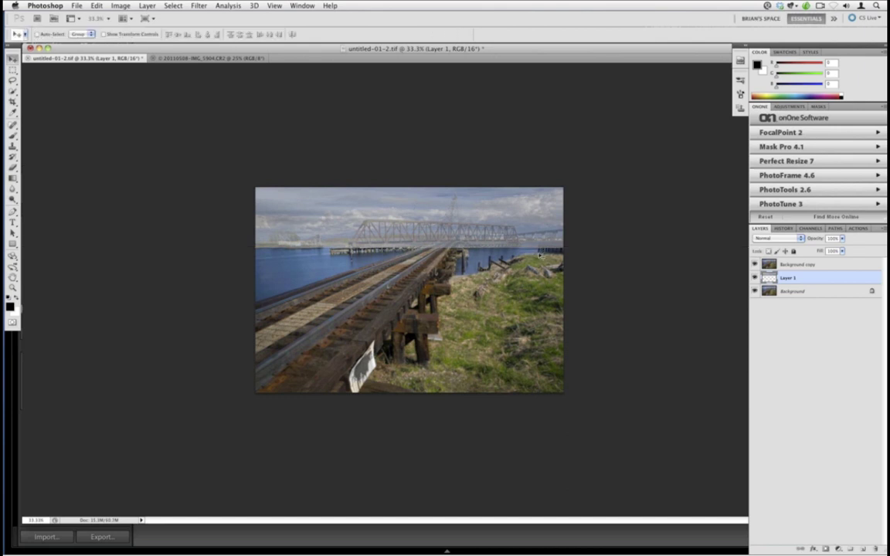
key("ctrl+0")
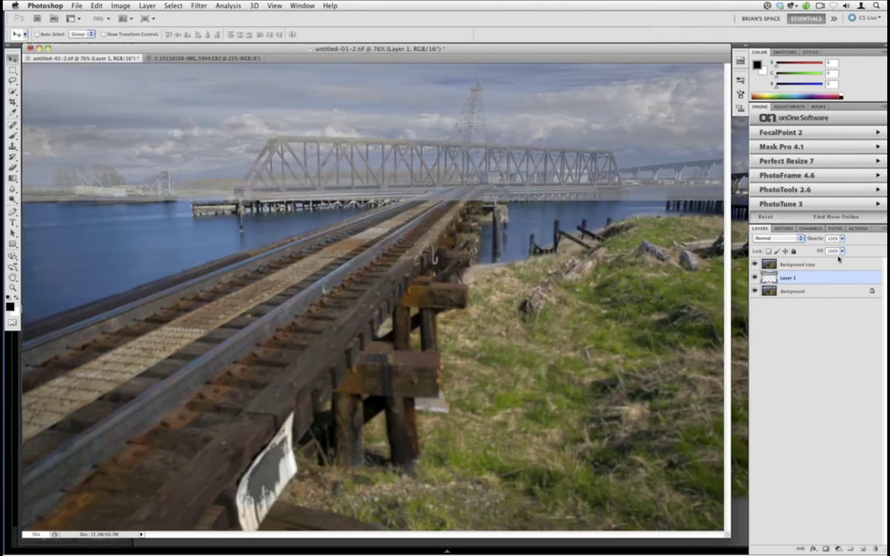
- Stretch Layer 1's clouds downward with Free Transform to about mid-image while the Background copy is hidden, and show the copy again
left_click(754, 264)
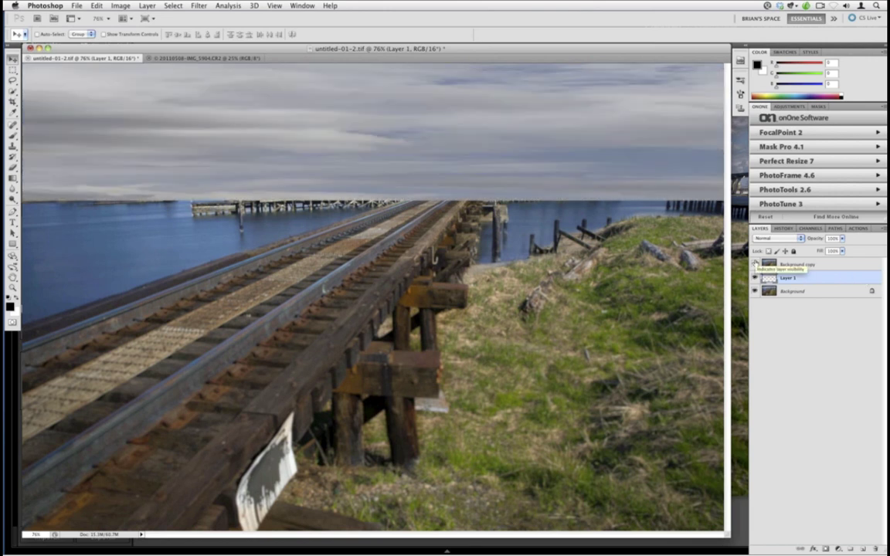
key("super+t")
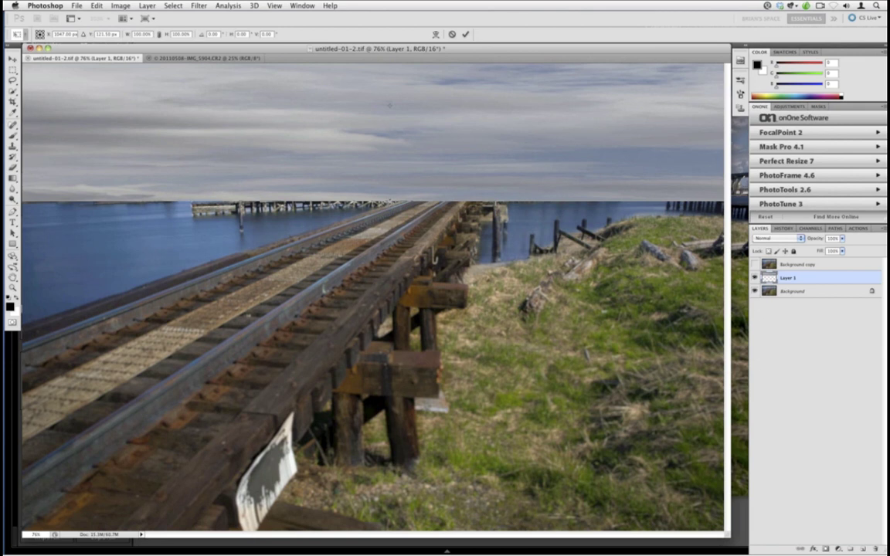
left_click_drag(390, 106, 387, 303)
key("Return")
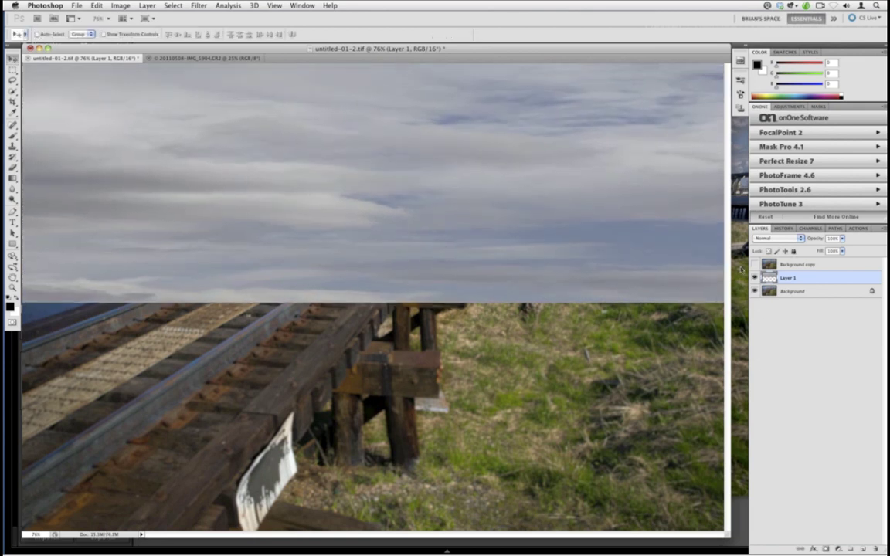
left_click(755, 265)
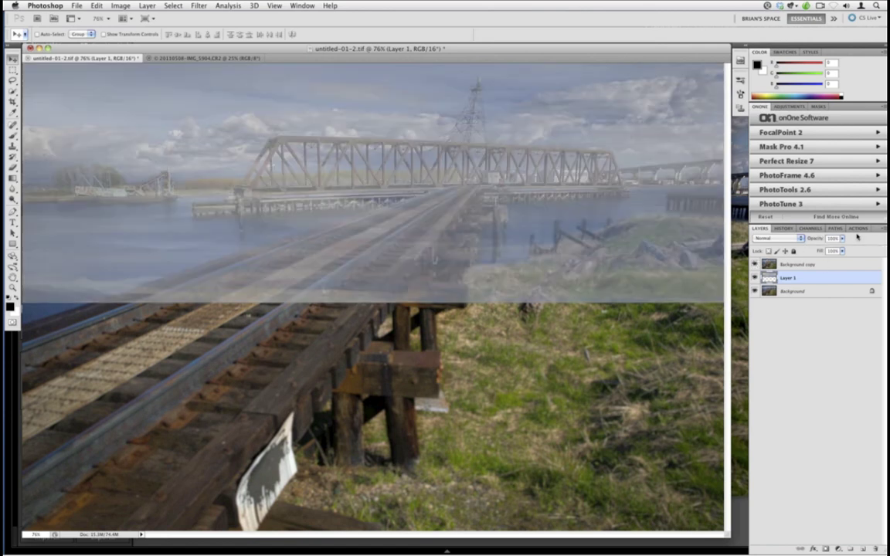
- Restore the Background copy to 100% opacity, add a layer mask to it, and open it full-screen in Mask Pro 4.1
key("alt+bracketright")
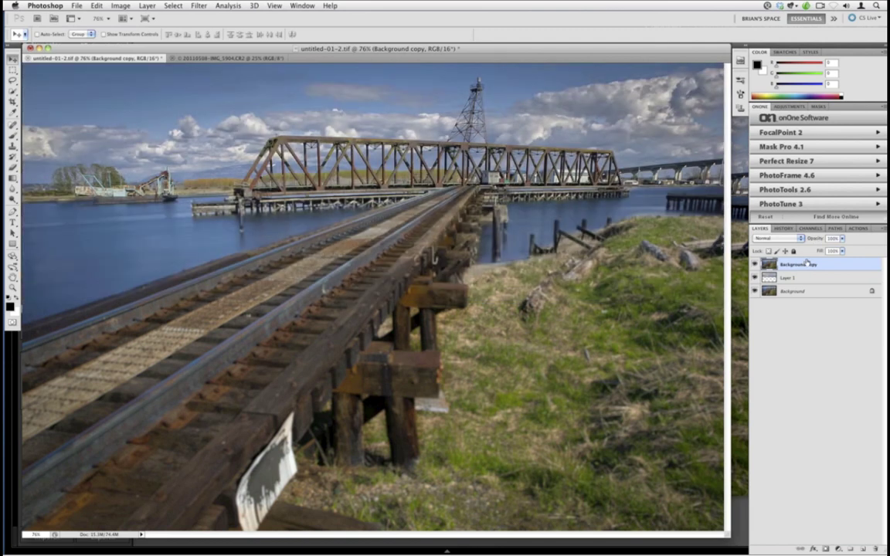
left_click(828, 549)
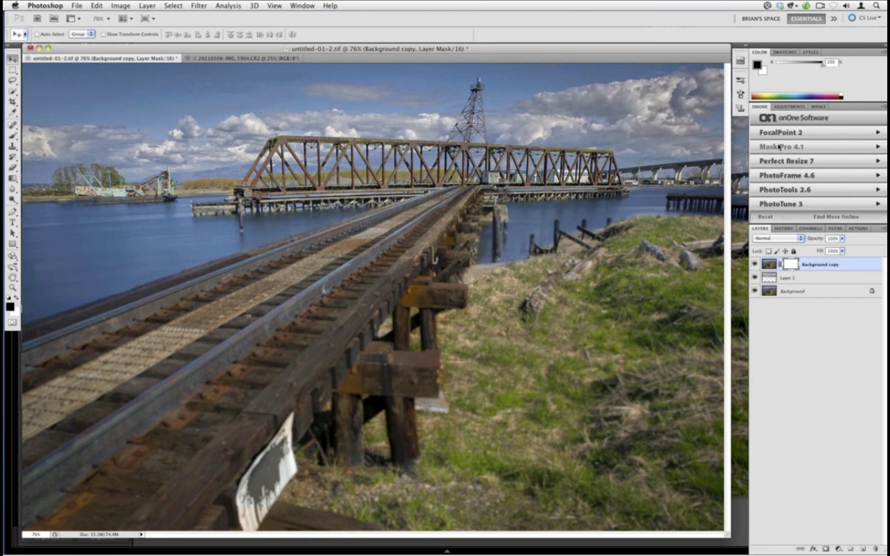
left_click(781, 146)
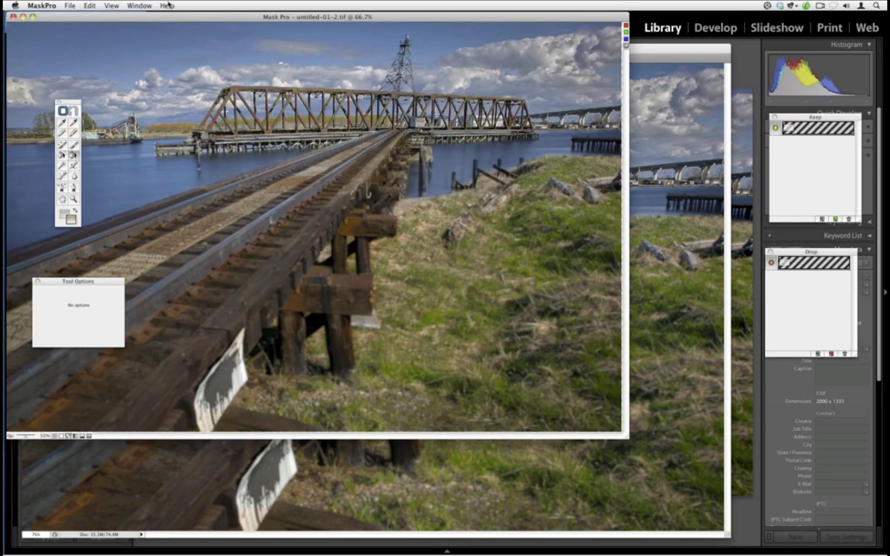
left_click(142, 5)
left_click(148, 16)
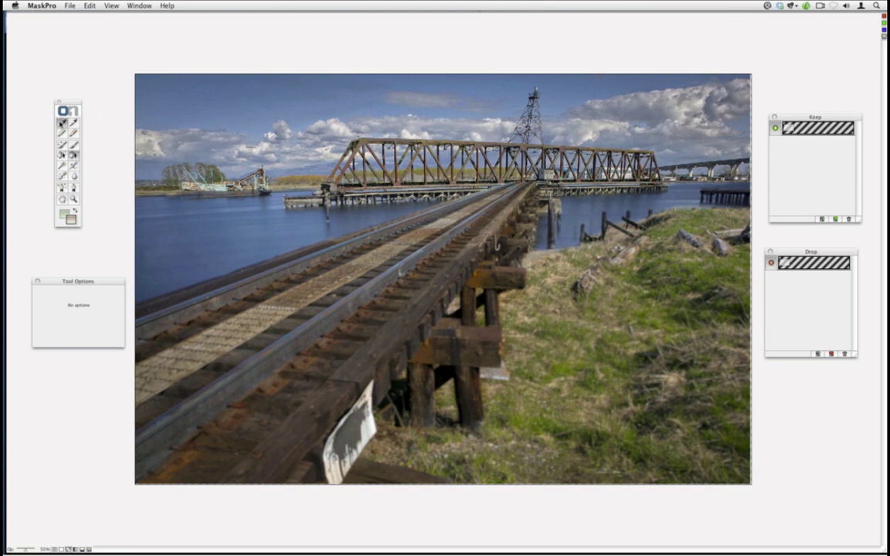
- Sample a range of keep colors from the bridge steelwork, trees, shoreline and distant bridge, adding each as a new color
left_click(62, 121)
left_click(326, 137)
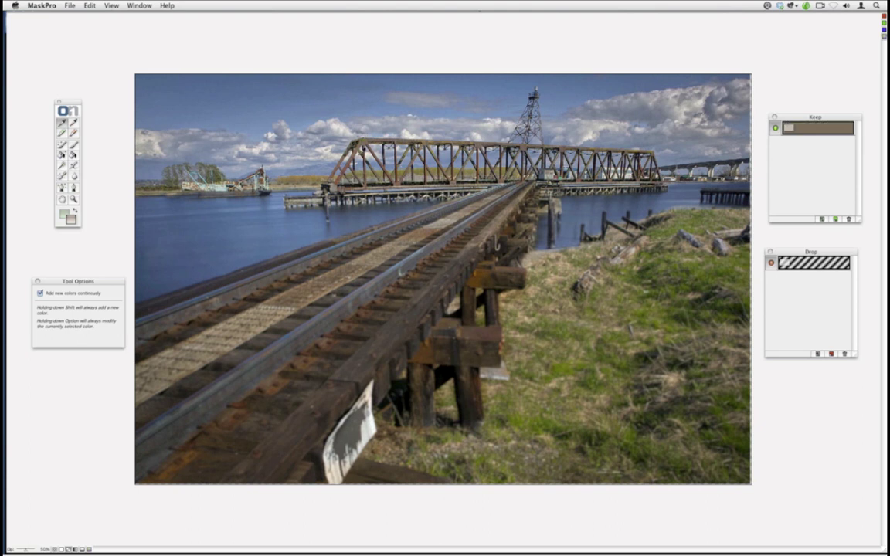
left_click(278, 138)
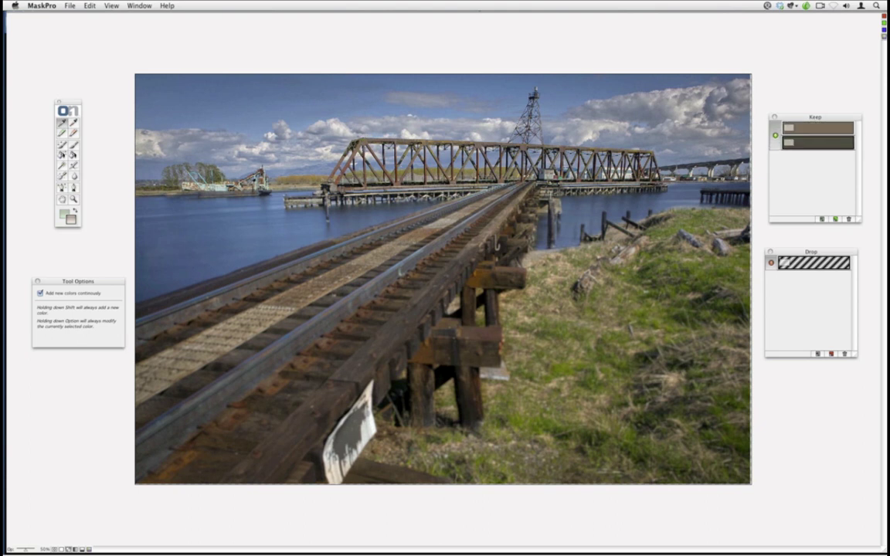
left_click(216, 158)
left_click(313, 168)
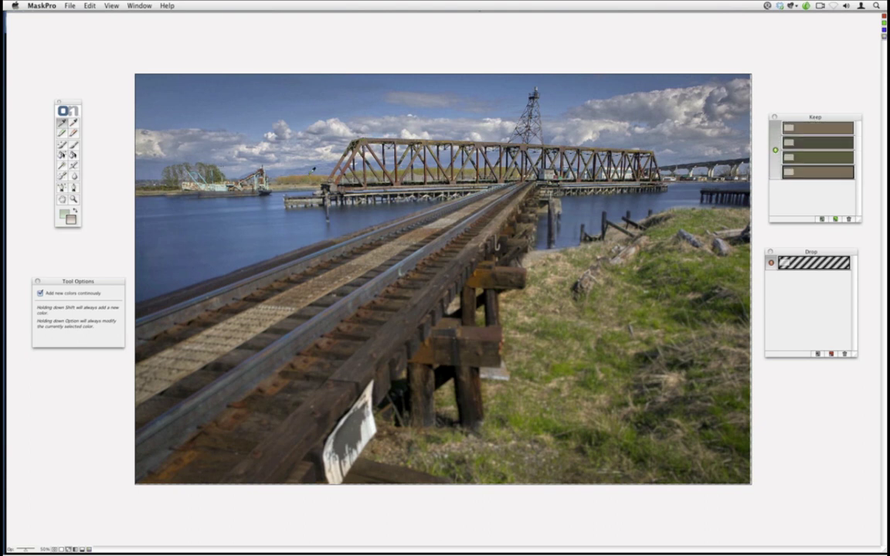
left_click(695, 135)
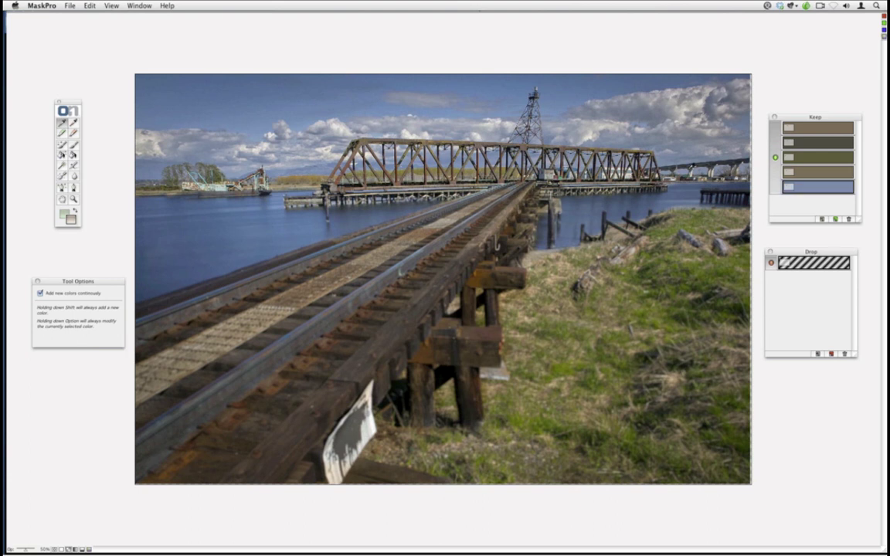
left_click(642, 153)
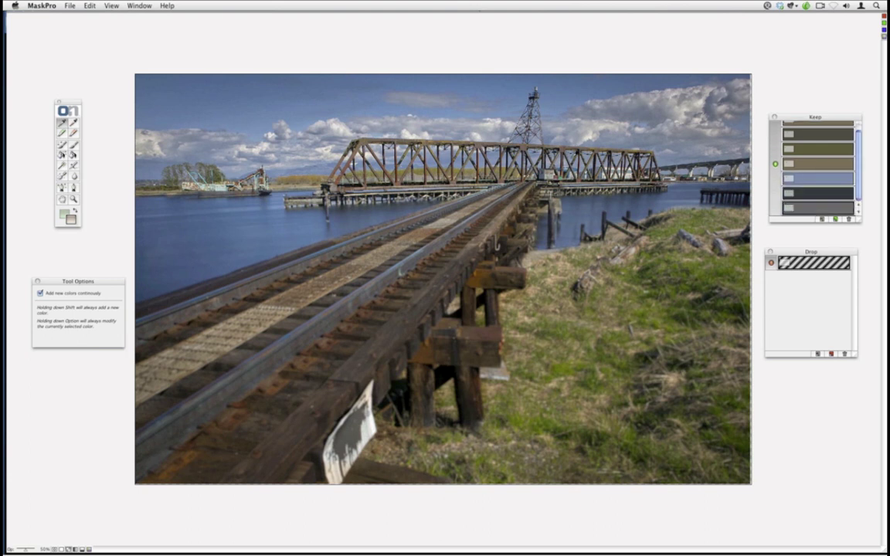
left_click(566, 143)
left_click(544, 152)
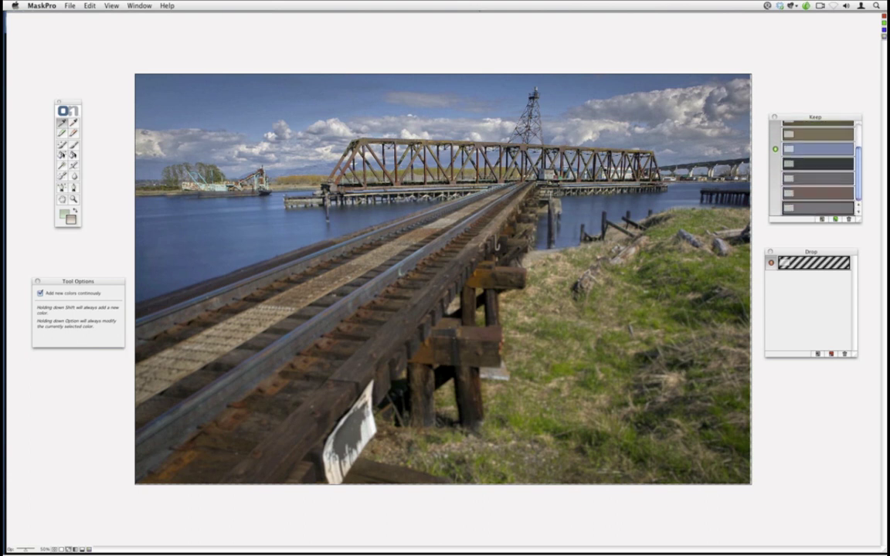
left_click(552, 154)
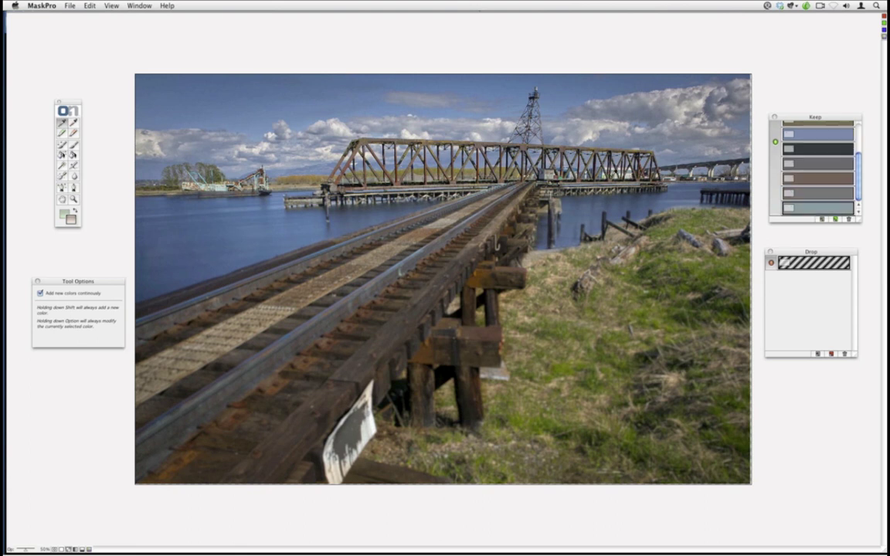
- Sample a range of drop colors from the clouds and blue sky on both sides of the bridge tower
left_click(73, 123)
left_click(143, 127)
left_click(139, 131)
left_click(201, 89)
left_click(245, 107)
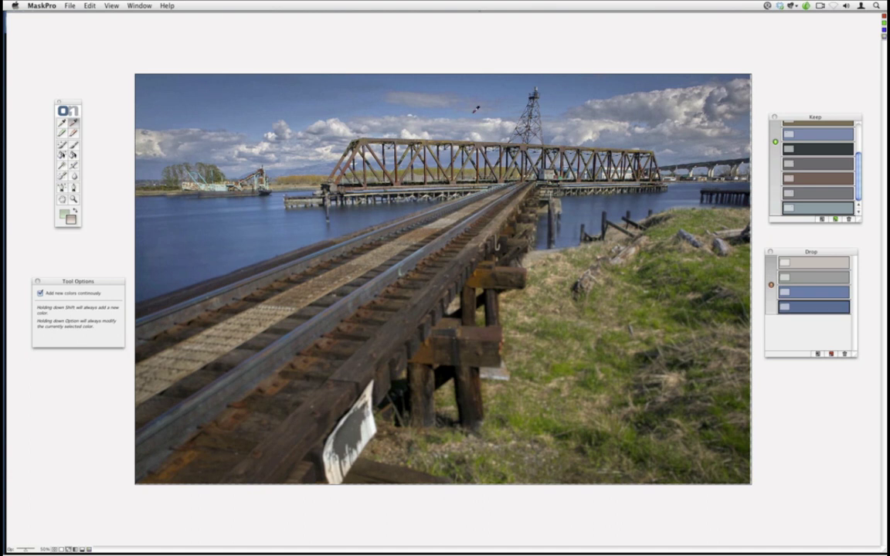
left_click(500, 92)
left_click(550, 76)
left_click(639, 119)
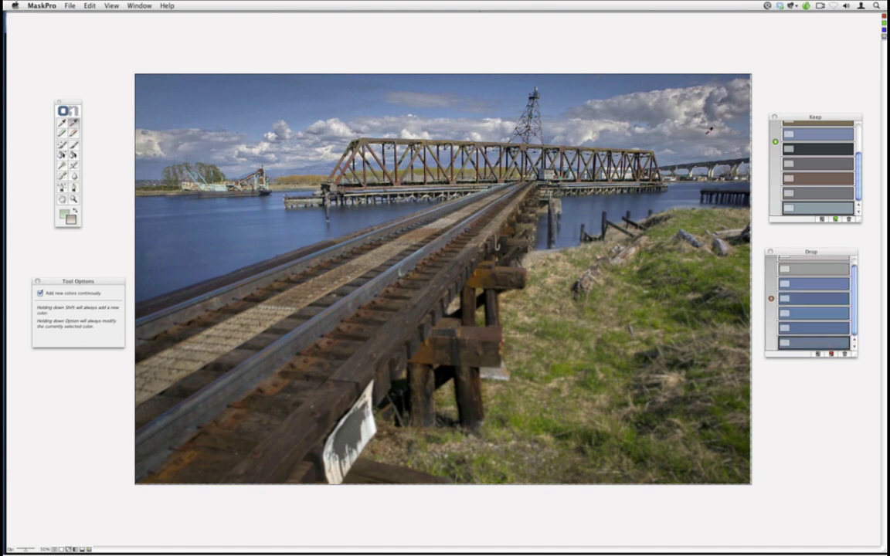
left_click(719, 90)
left_click(626, 92)
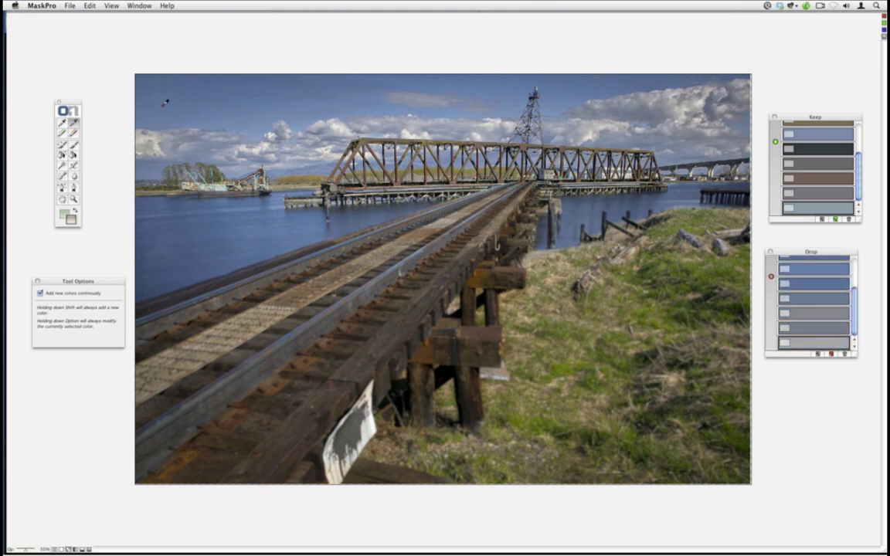
- Mask out the sky with the Magic Brush, and clear more of the remaining clouds around the bridge and tower with the regular brush
left_click(61, 145)
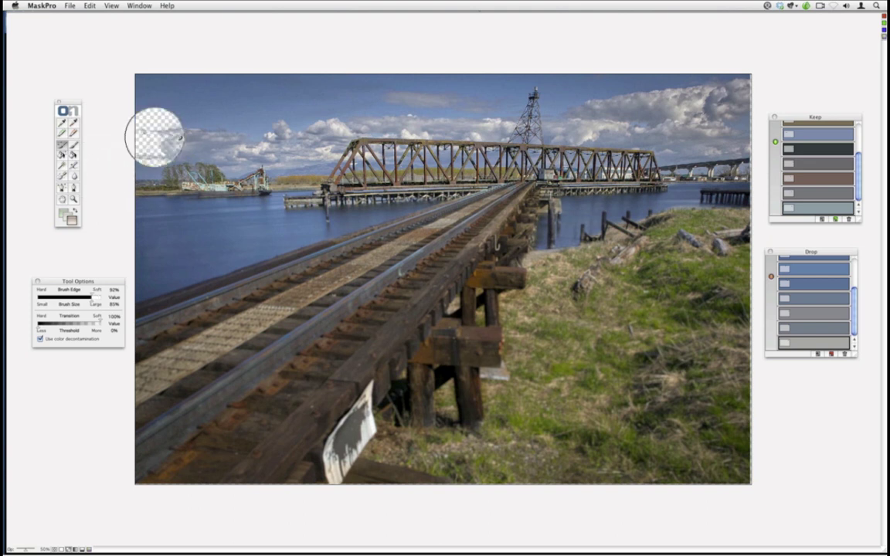
mouse_move(155, 137)
left_mouse_down()
mouse_move(188, 140)
mouse_move(161, 137)
mouse_move(160, 160)
mouse_move(235, 159)
mouse_move(347, 142)
mouse_move(446, 144)
mouse_move(535, 123)
mouse_move(731, 149)
mouse_move(739, 127)
mouse_move(740, 99)
mouse_move(723, 81)
mouse_move(548, 86)
mouse_move(605, 115)
mouse_move(737, 119)
mouse_move(370, 81)
mouse_move(181, 93)
mouse_move(140, 120)
mouse_move(156, 131)
mouse_move(307, 131)
mouse_move(357, 103)
mouse_move(456, 89)
left_mouse_up()
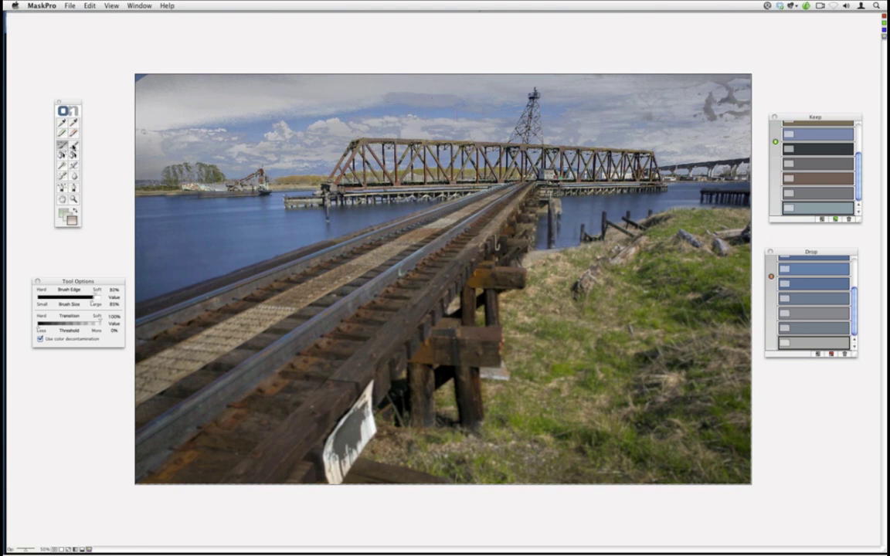
left_click(73, 146)
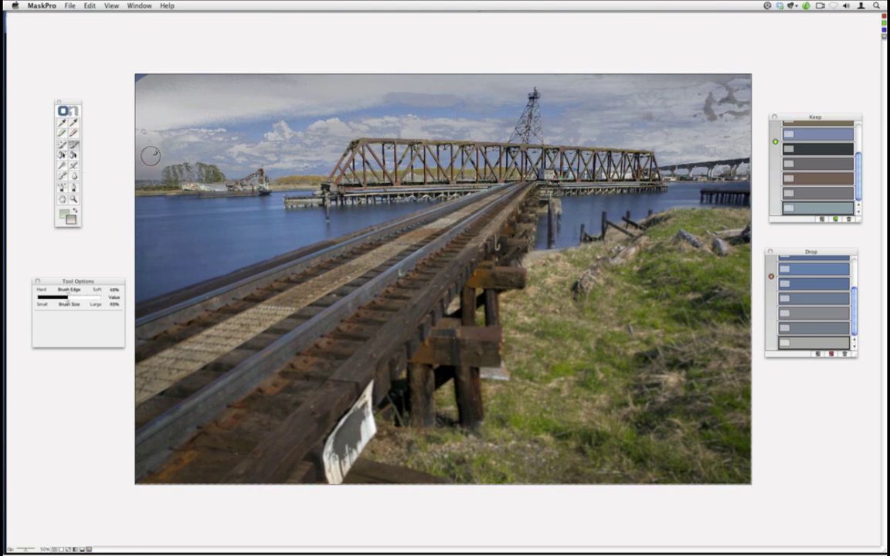
left_click_drag(150, 156, 284, 150)
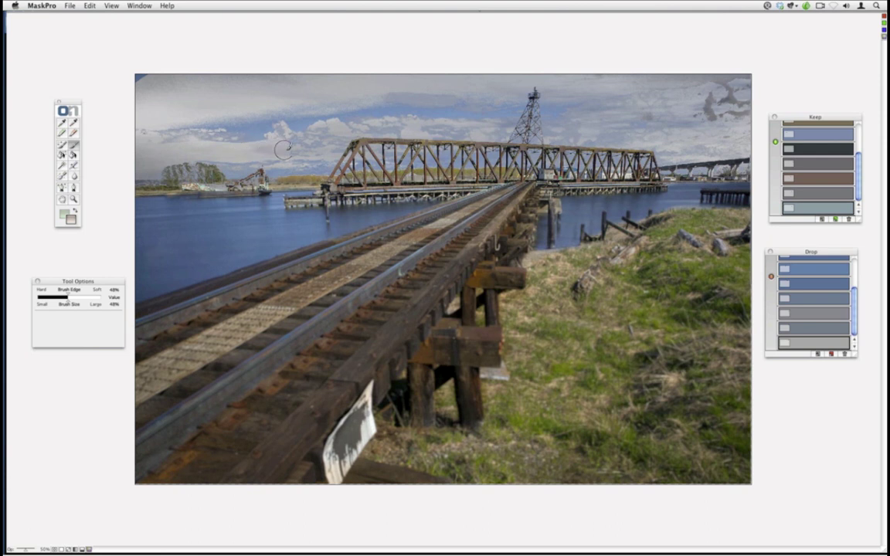
key("shift+bracketright")
key("shift+bracketleft")
mouse_move(314, 152)
left_mouse_down()
mouse_move(300, 133)
mouse_move(316, 114)
mouse_move(486, 127)
mouse_move(519, 82)
left_mouse_up()
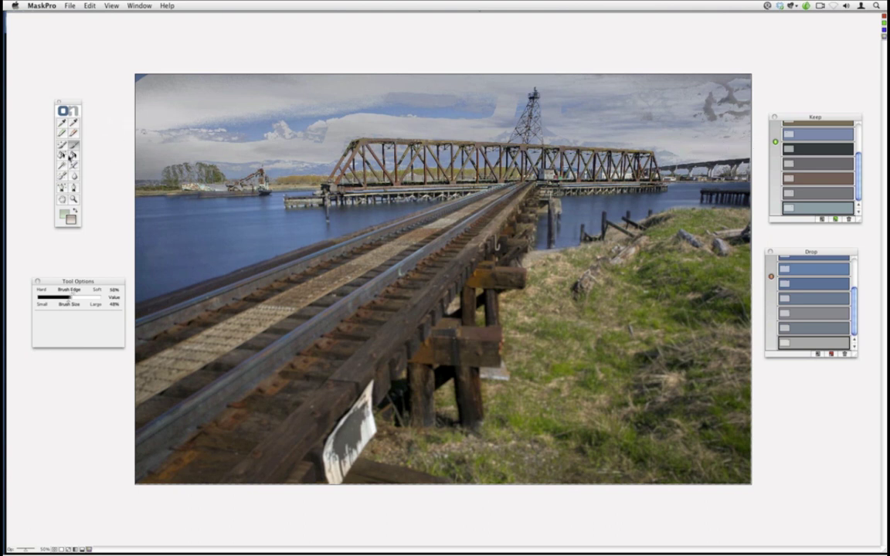
- Fill the leftover sky patches to transparency with the bucket tool, and undo the last fill near the trees
left_click(74, 155)
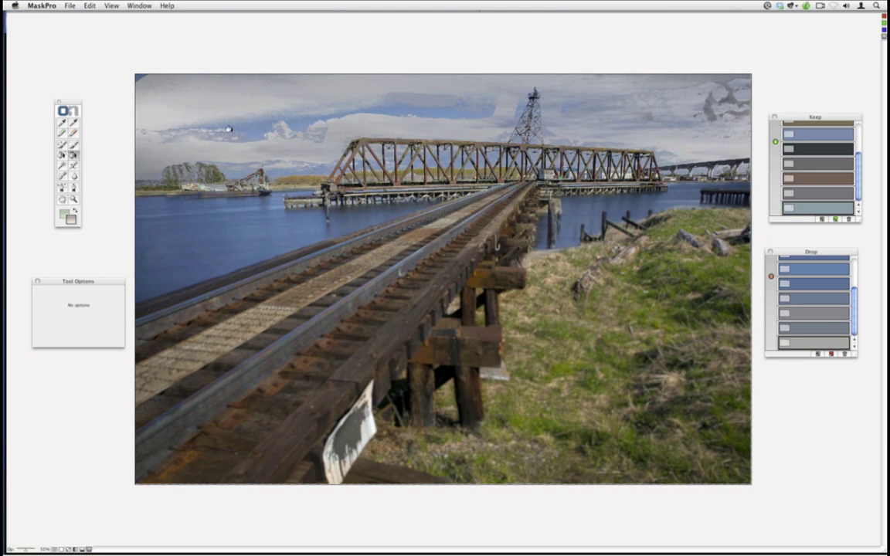
left_click(228, 130)
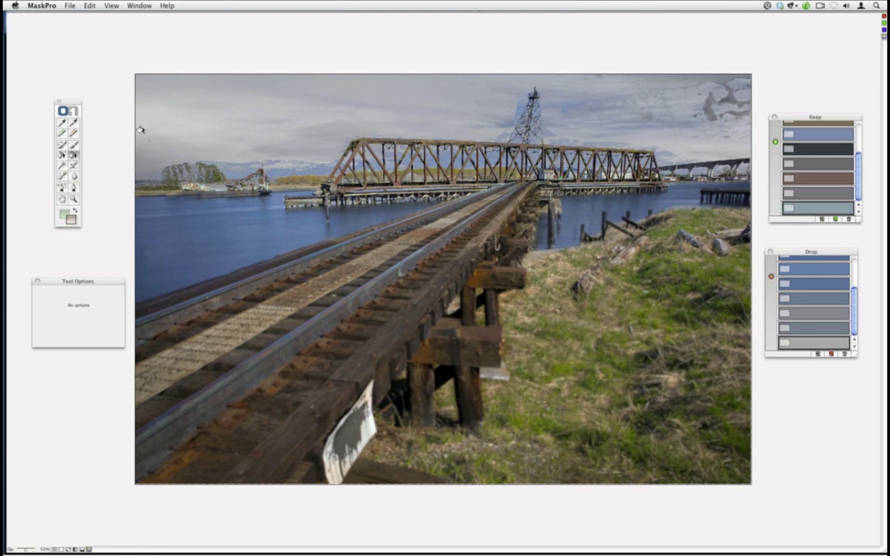
left_click(711, 94)
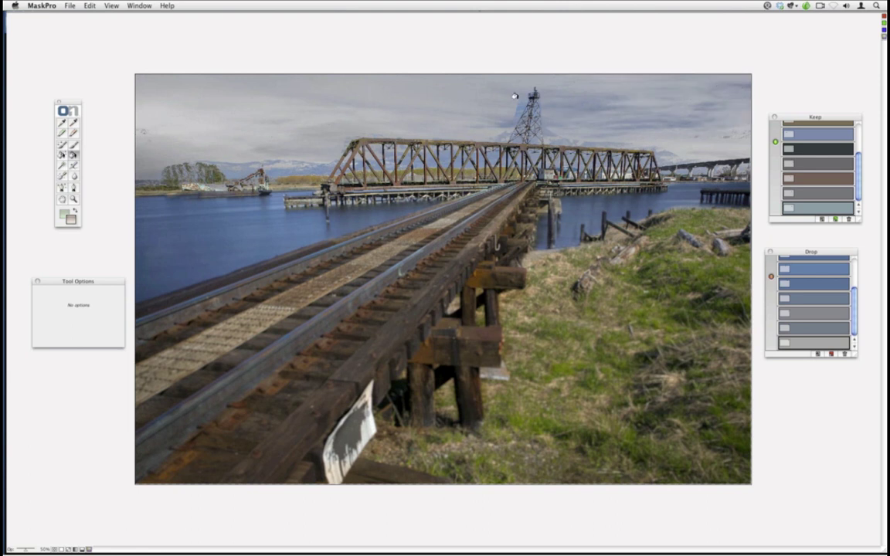
left_click(145, 165)
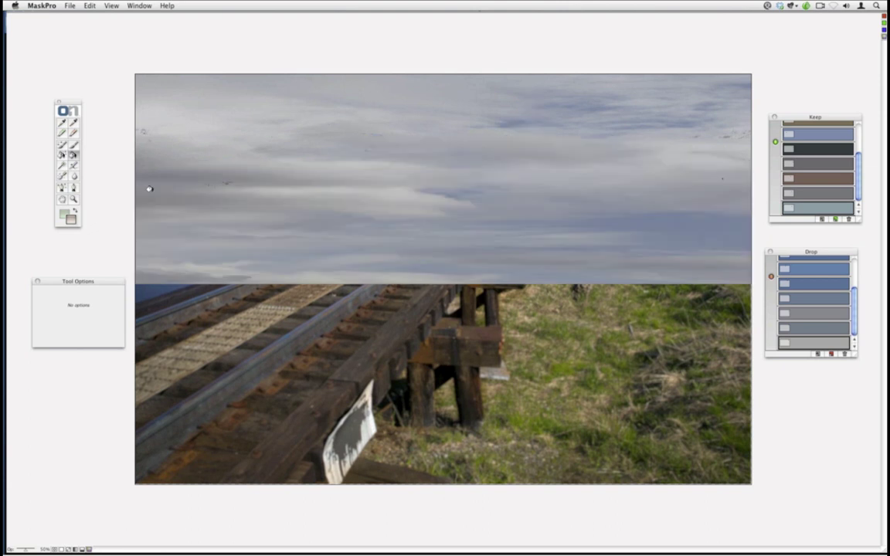
key("super+z")
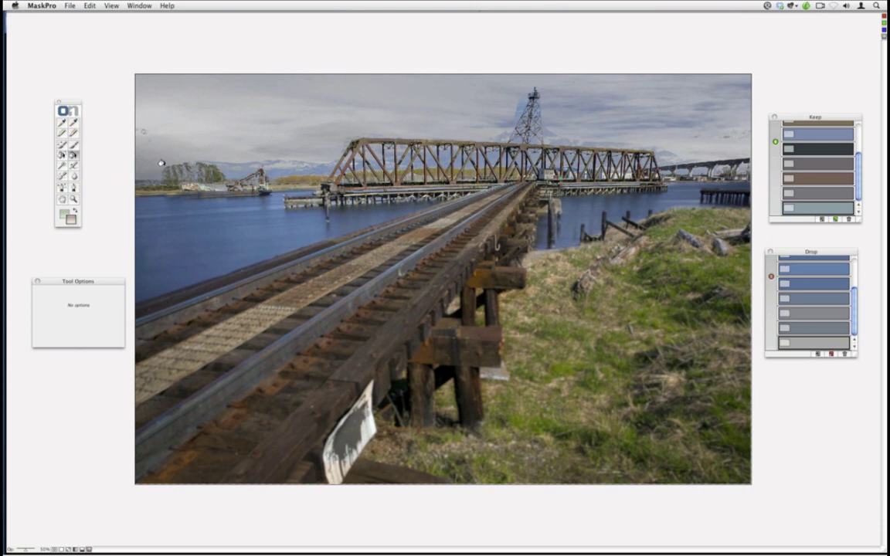
- Save and apply the sky mask to the Background copy and return to Photoshop
left_click(70, 5)
left_click(70, 6)
left_click(70, 6)
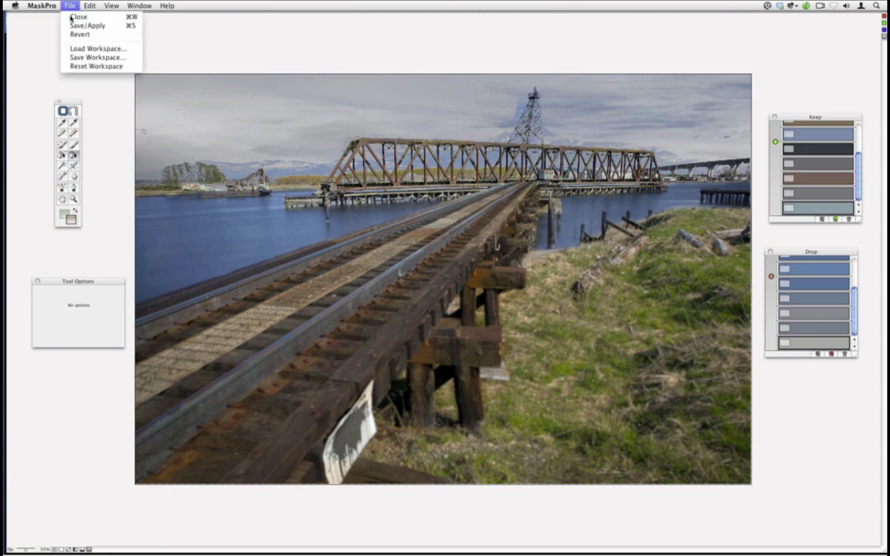
left_click(93, 55)
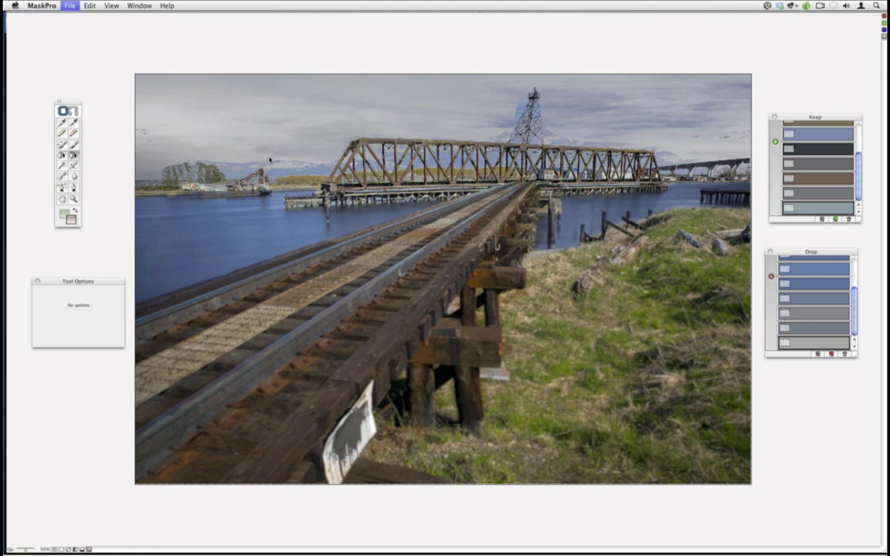
left_click(474, 192)
left_click(70, 5)
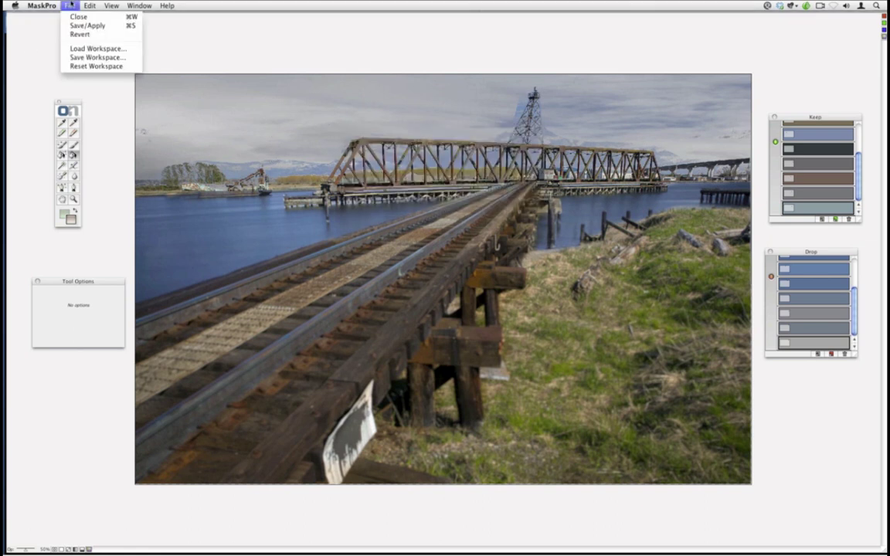
left_click(69, 25)
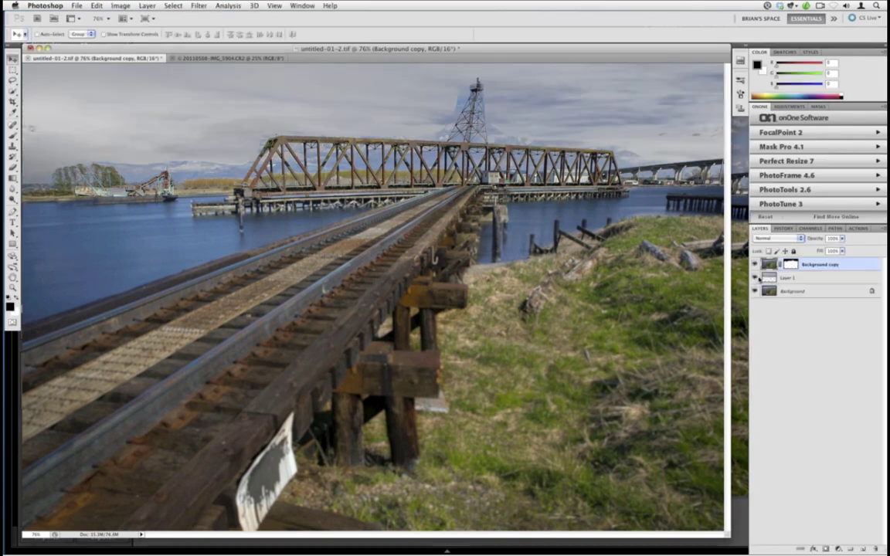
- Hide the Background copy and stretch the sky on Layer 1 downward to about 152% of its height
left_click(755, 265)
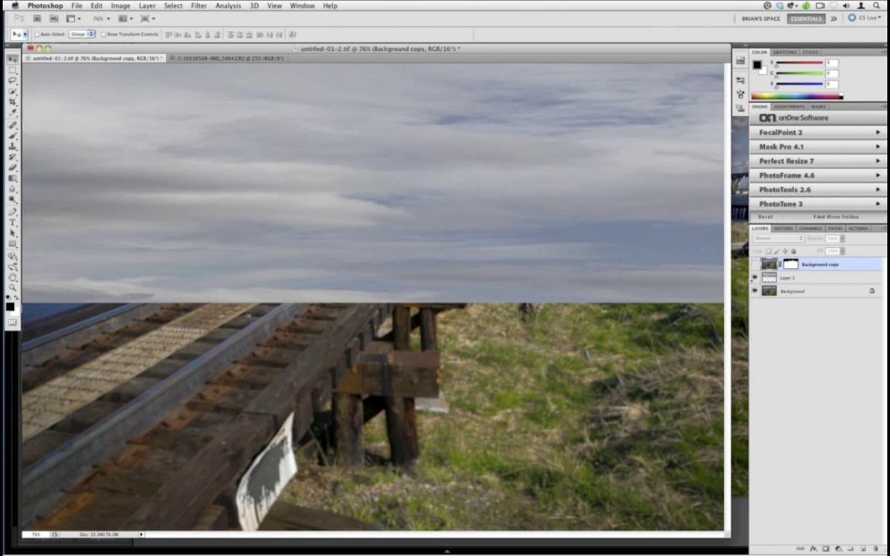
key("alt+bracketleft")
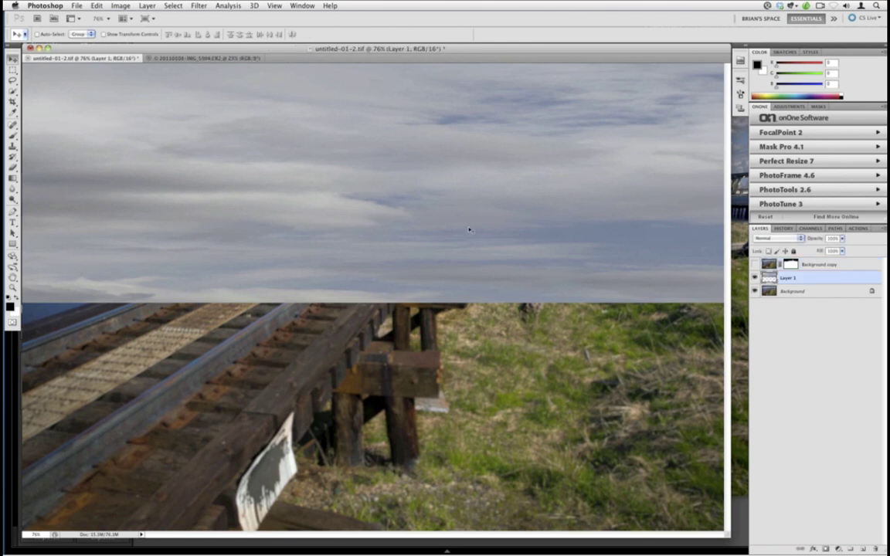
key("ctrl+t")
left_click_drag(351, 276, 351, 278)
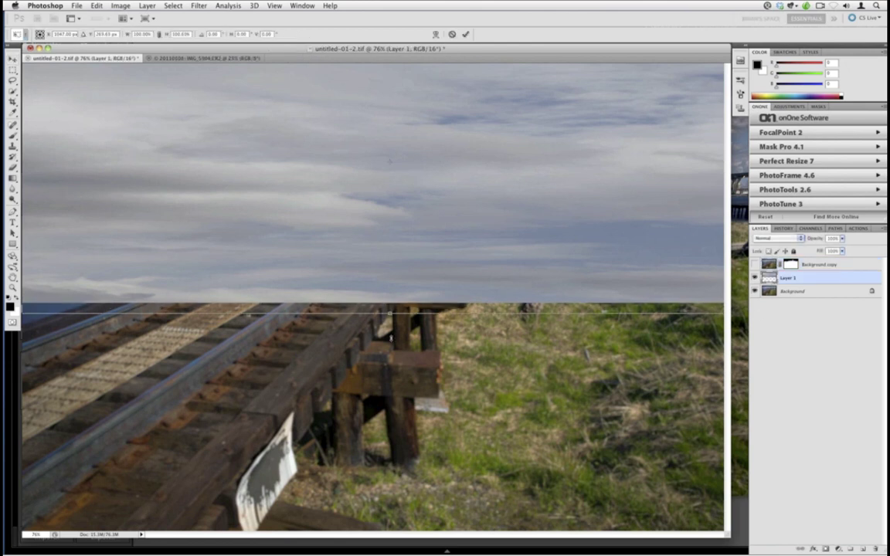
left_click_drag(390, 338, 354, 253)
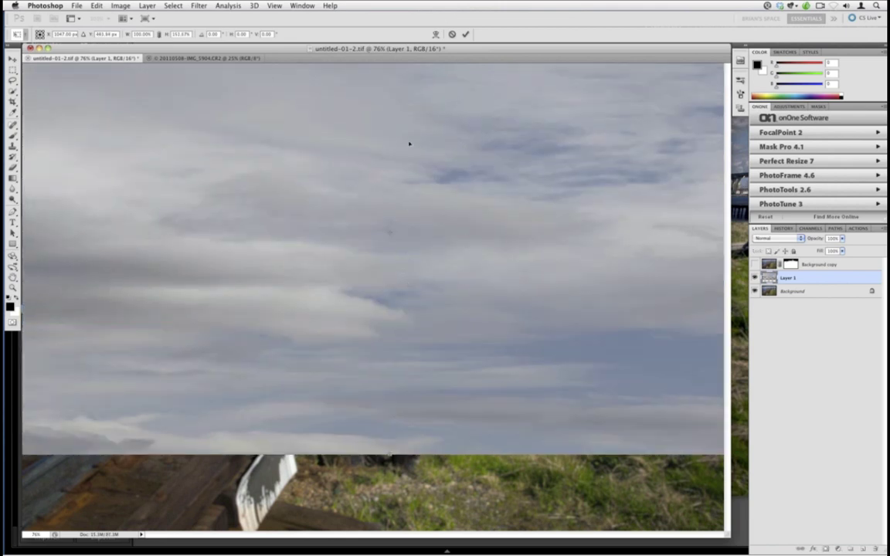
left_click(197, 5)
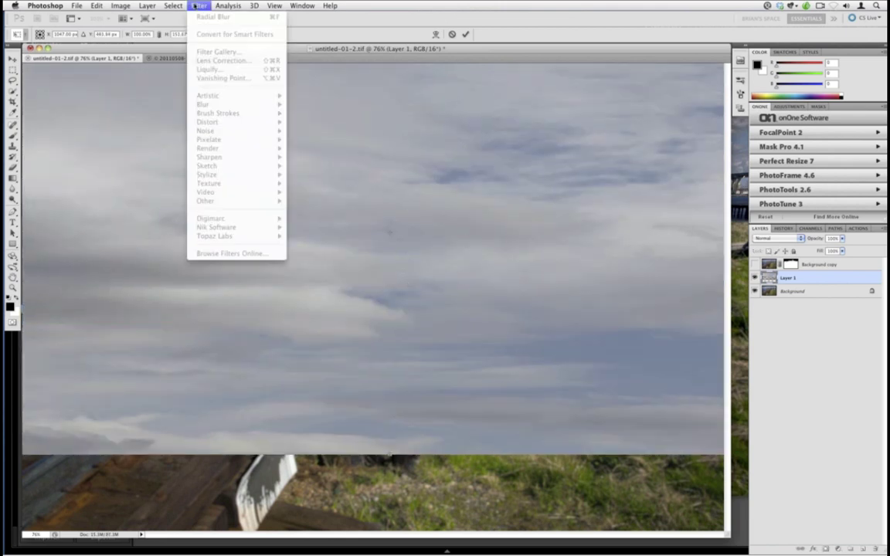
left_click(421, 33)
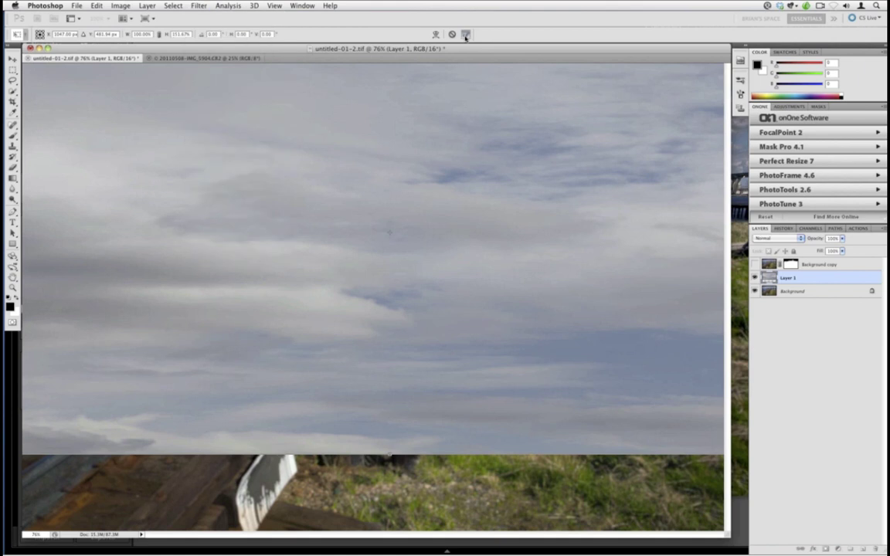
key("Return")
- Apply a Radial Blur to Layer 1 with amount 15, Zoom method and Best quality, and show the Background copy again
left_click(198, 5)
mouse_move(236, 104)
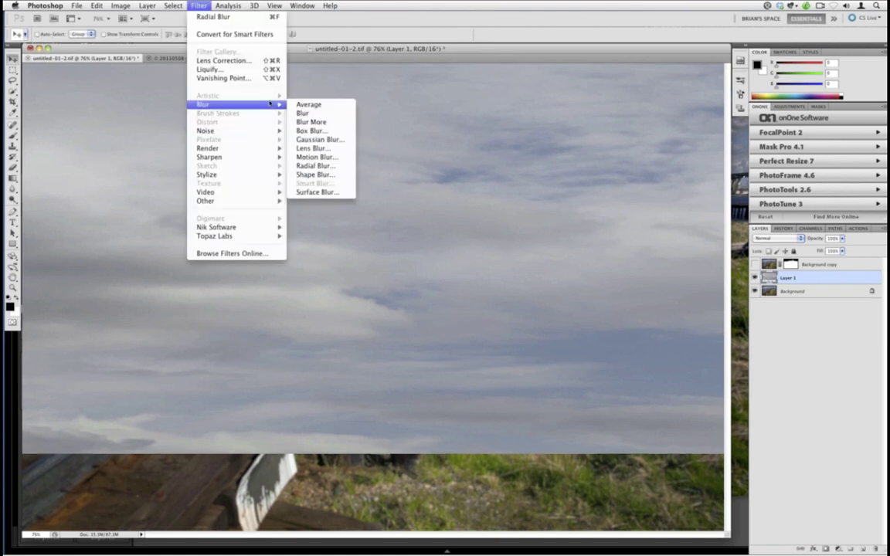
left_click(313, 169)
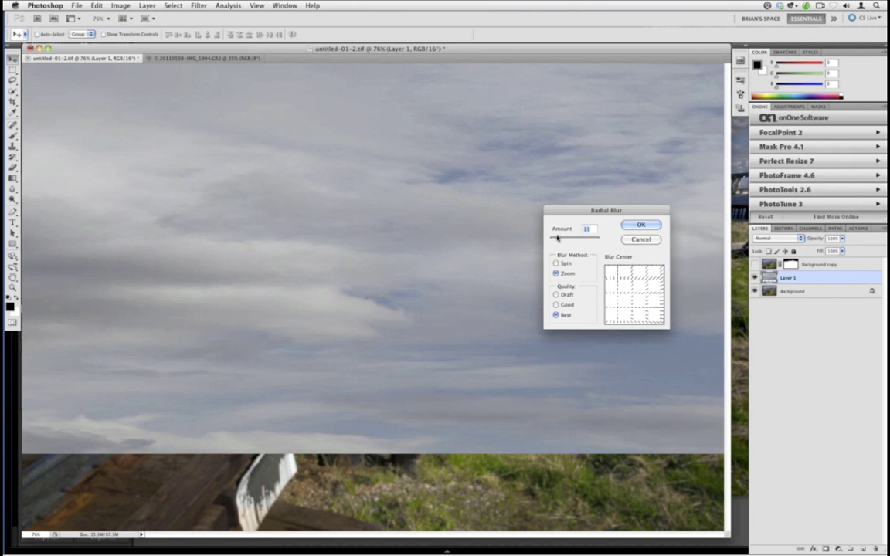
left_click(627, 226)
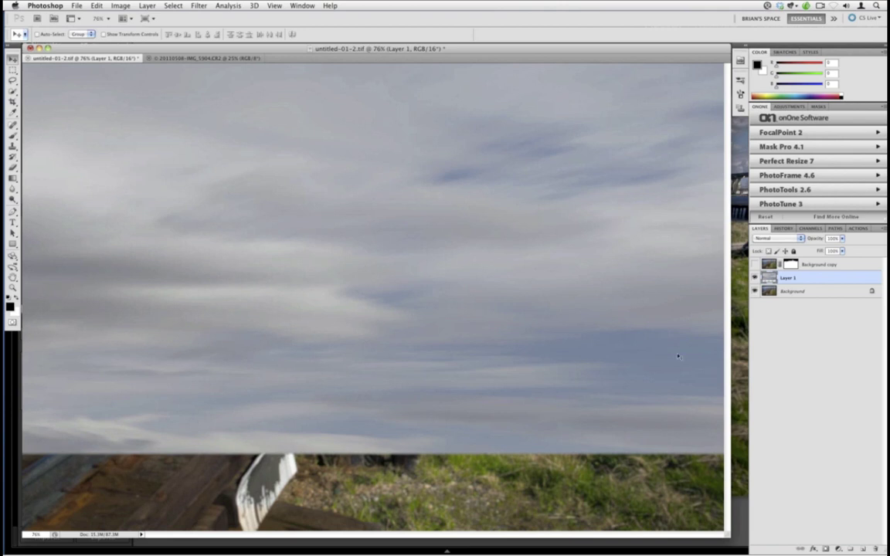
left_click(755, 265)
left_click(755, 277)
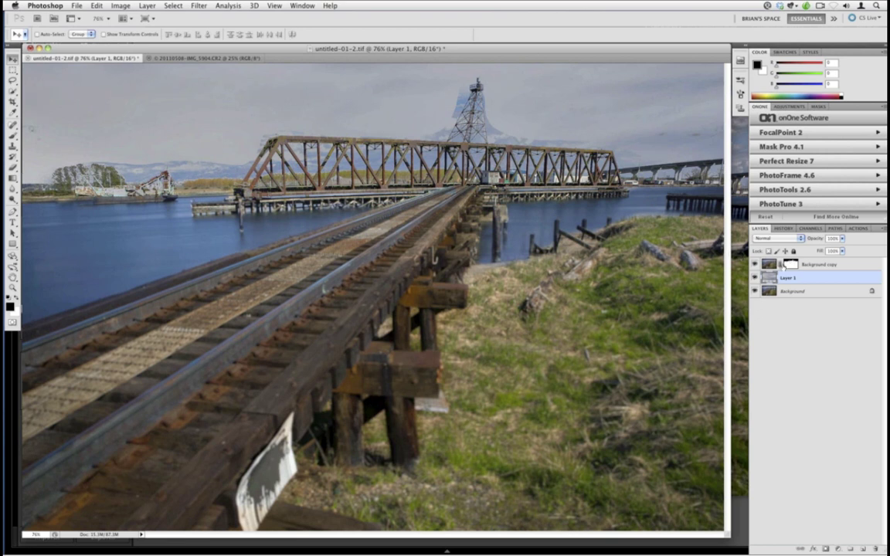
- Paint black on the Background copy's layer mask to remove the leftover sky patches around the bridge tower
left_click(792, 264)
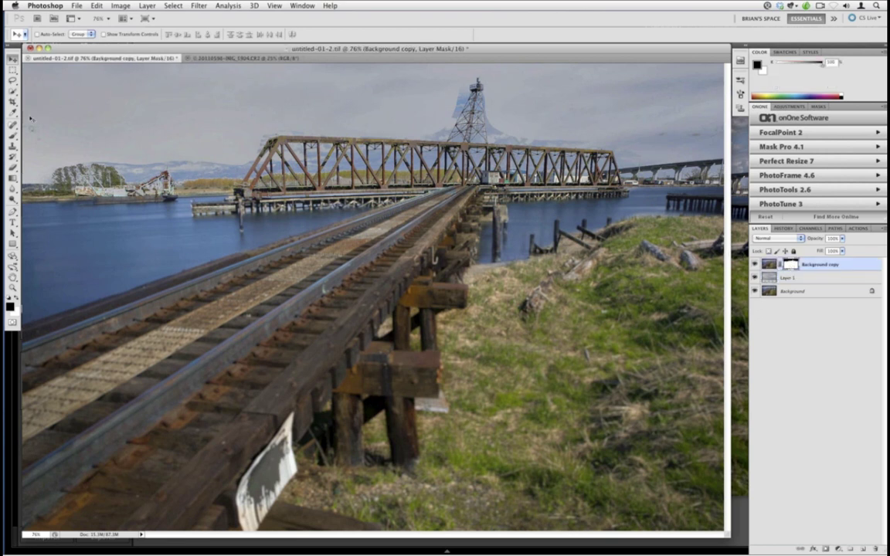
left_click(12, 125)
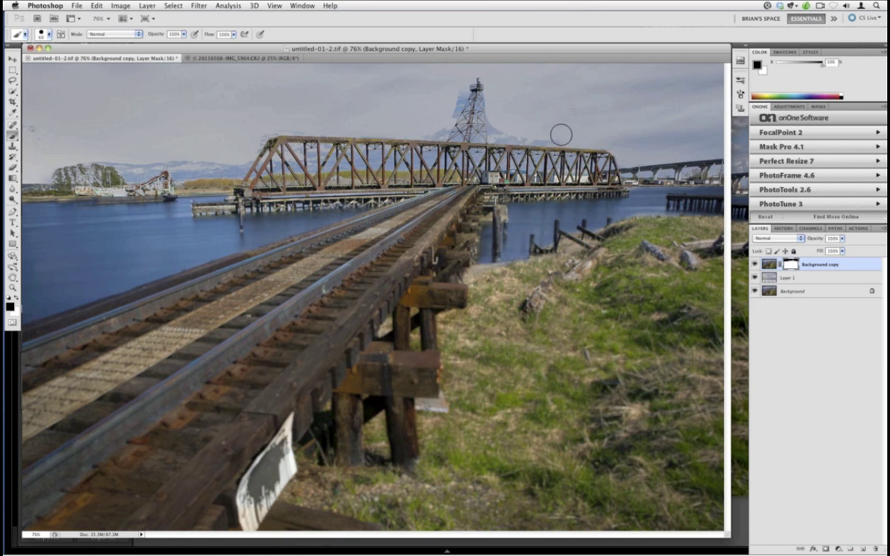
left_click_drag(499, 101, 439, 80)
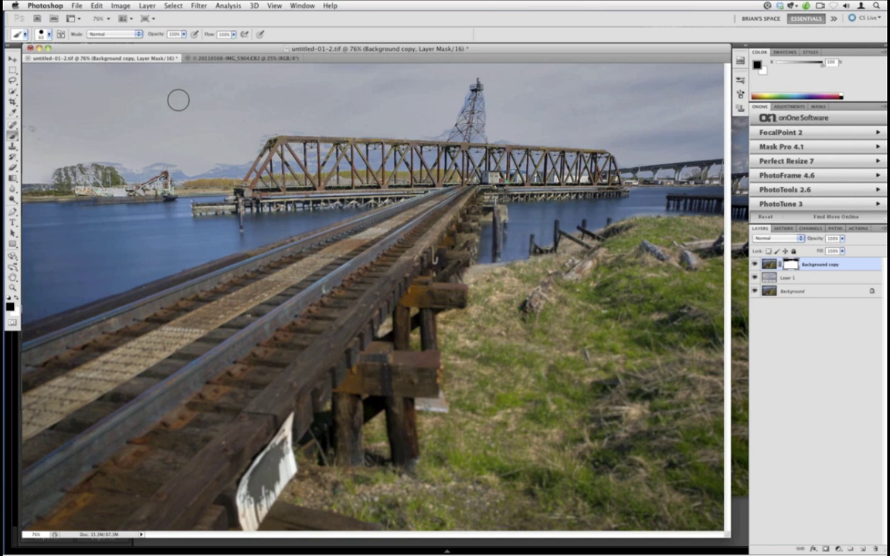
- Close the bridge document and switch to Lightroom
left_click(30, 48)
left_click(414, 189)
left_click(413, 191)
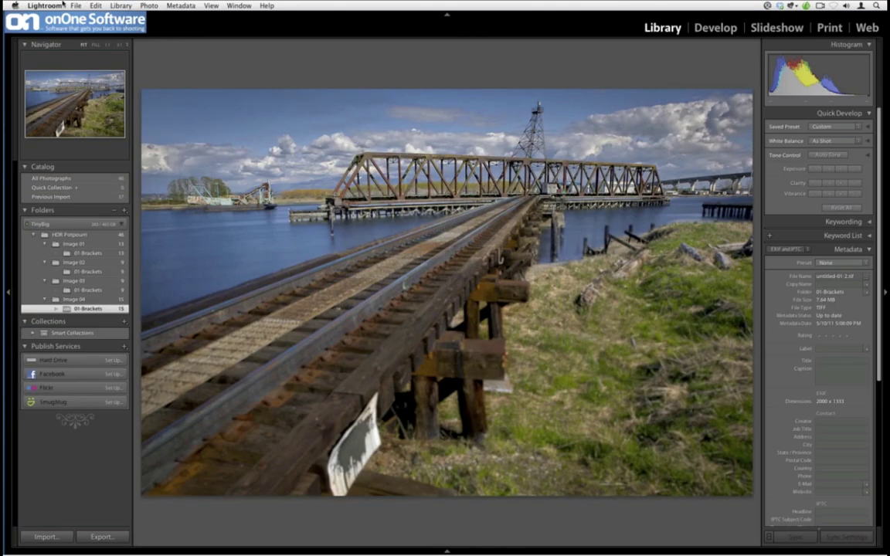
- Send the bridge photo untitled-01-2.tif from Lightroom to the Perfect Layers plug-in
left_click(76, 5)
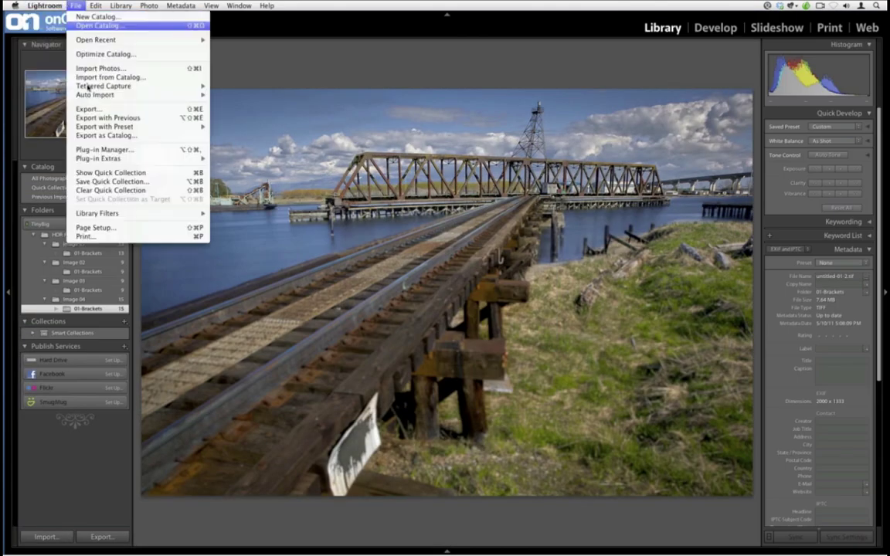
mouse_move(147, 163)
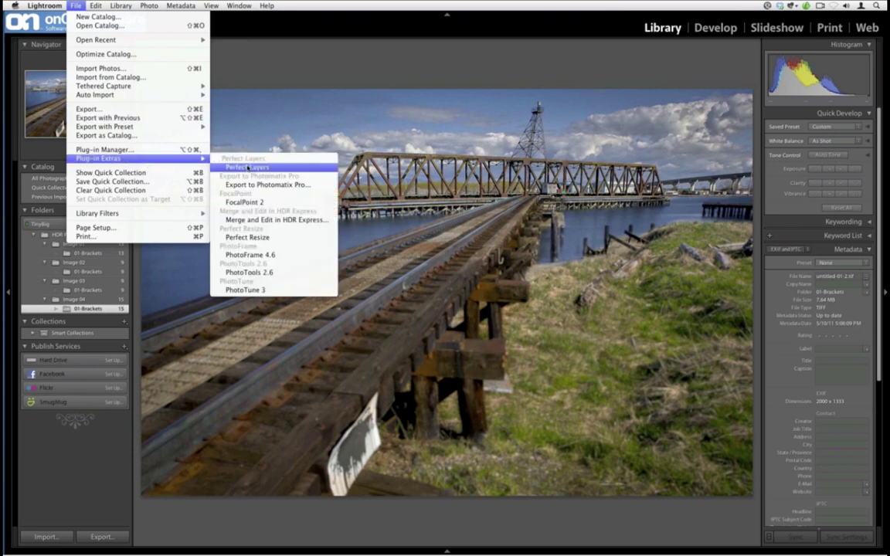
left_click(247, 167)
left_click(571, 323)
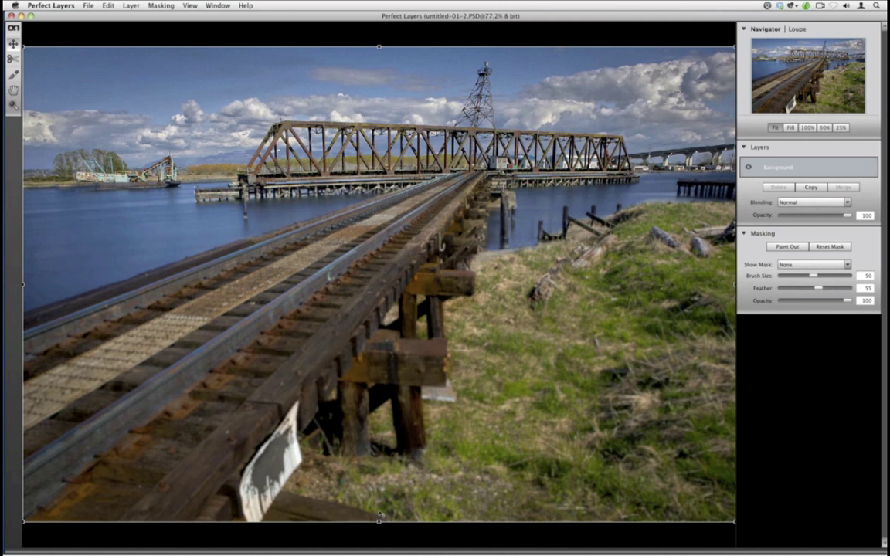
- Stretch the Background layer's lower edge slightly downward, and close the Perfect Layers document and the Finder window
mouse_move(379, 514)
left_mouse_down()
mouse_move(384, 354)
mouse_move(384, 523)
left_mouse_up()
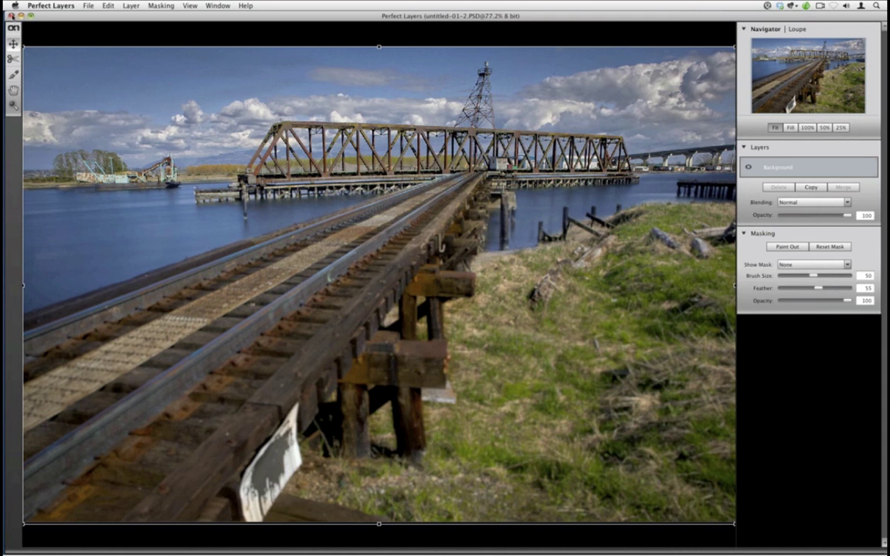
left_click(11, 15)
left_click(445, 294)
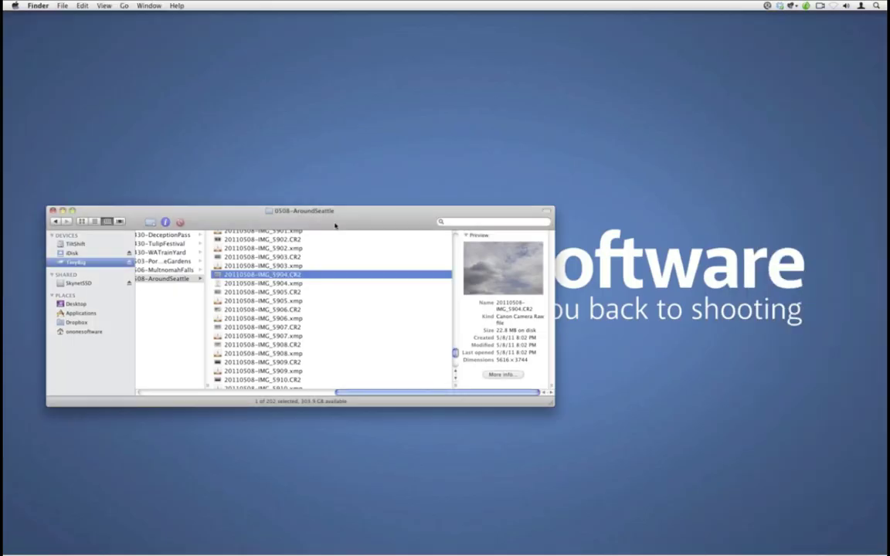
left_click(54, 206)
- Load promotesystems.com in Safari and view the Promote Control product page
left_click(6, 183)
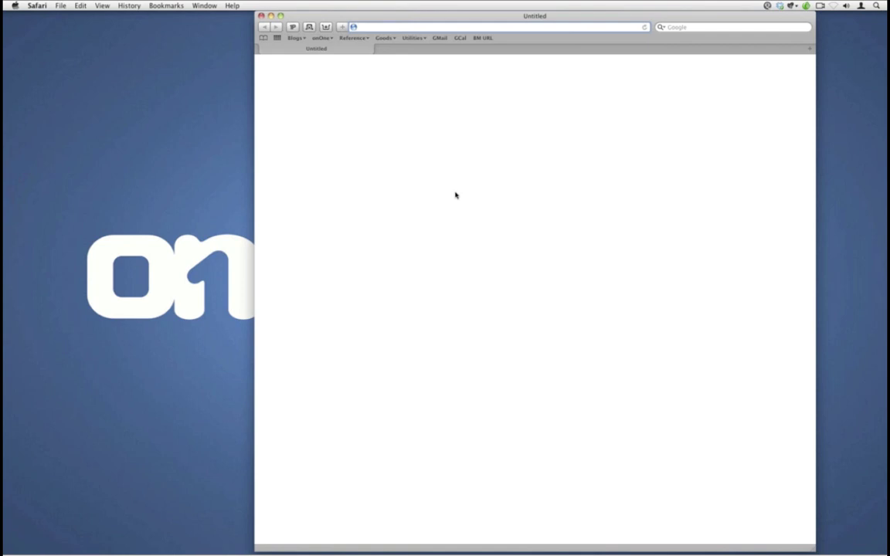
type("p")
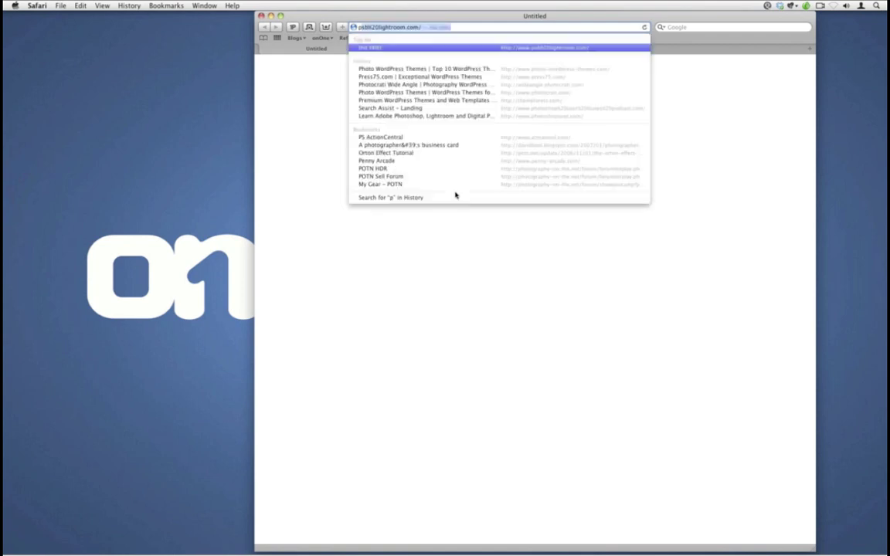
type("romotesystems.com")
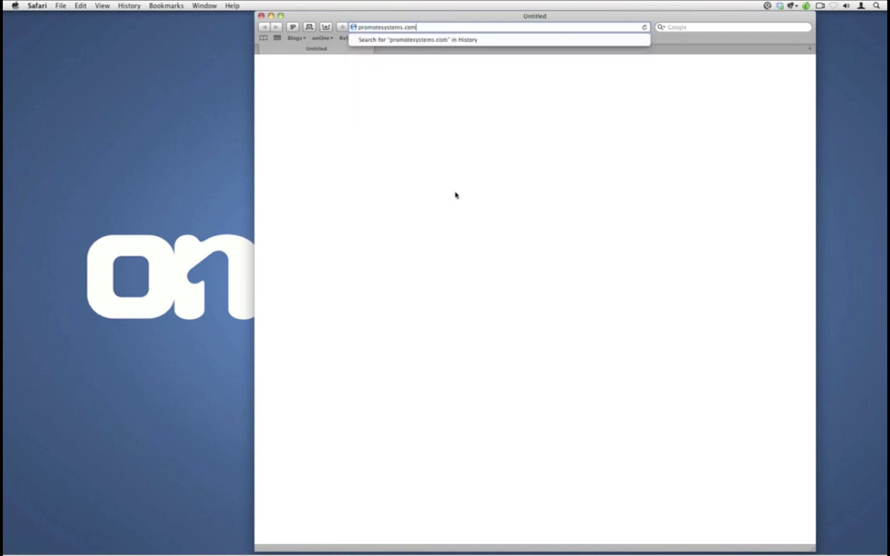
key("Return")
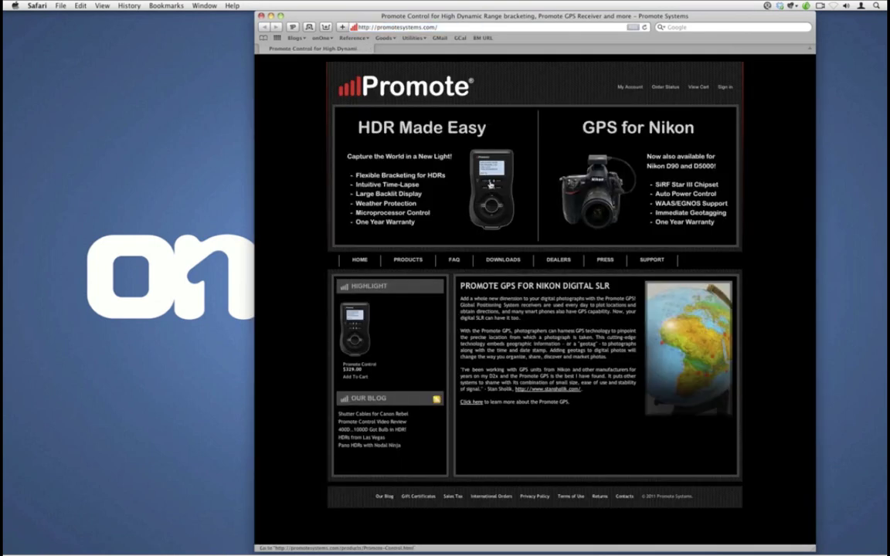
left_click(490, 184)
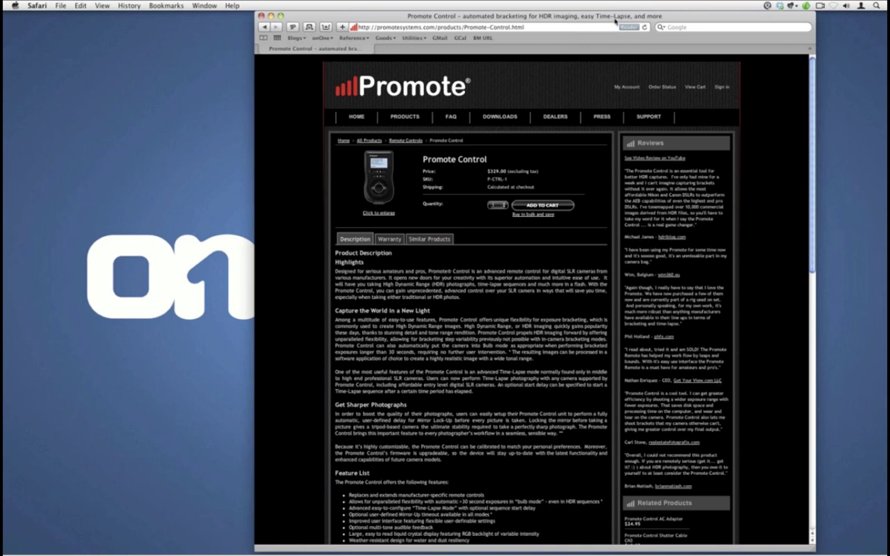
left_click_drag(616, 22, 562, 22)
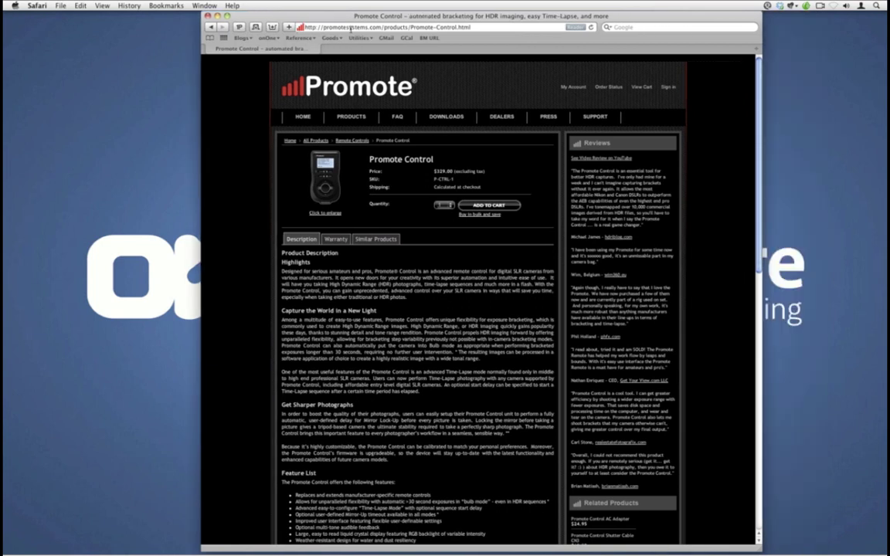
- Load 2filters.com in a new Safari tab and examine the Lee Big Stopper listing on the Lee 4x6 gradual filters page
key("super+n")
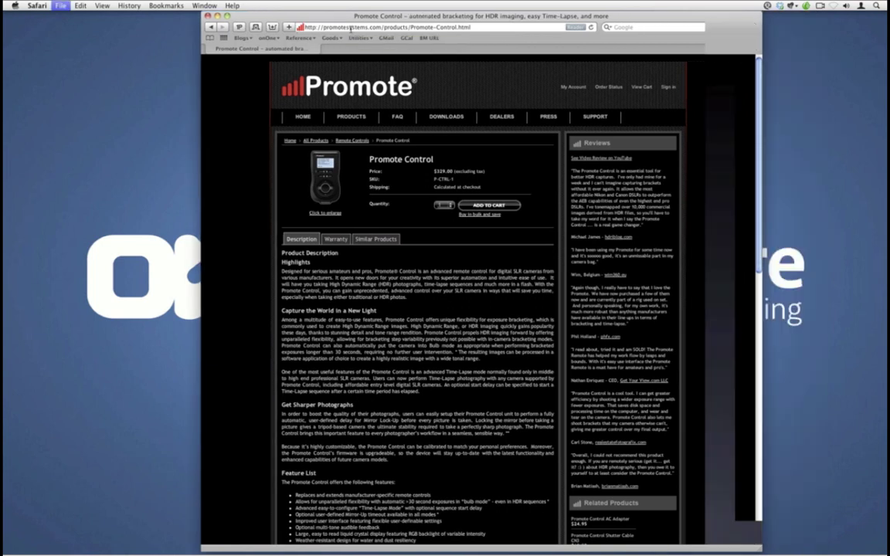
key("super+t")
type("z")
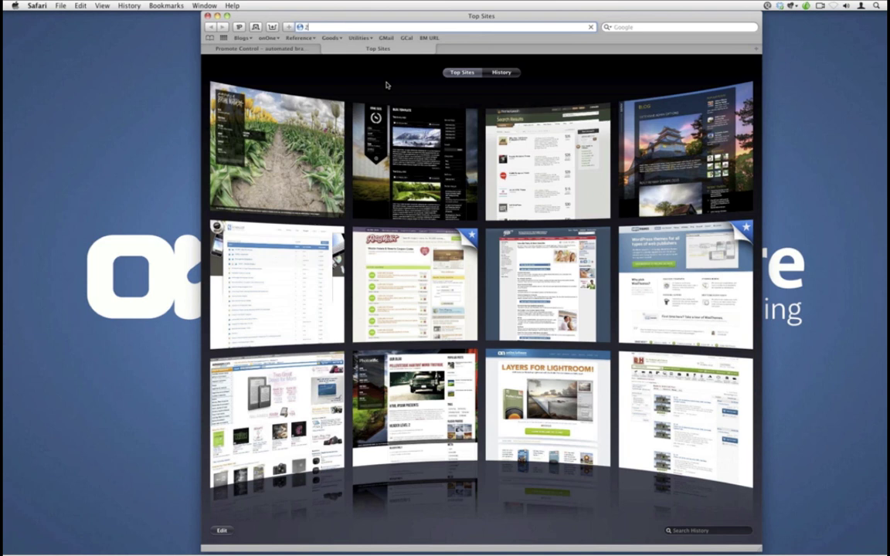
key("Return")
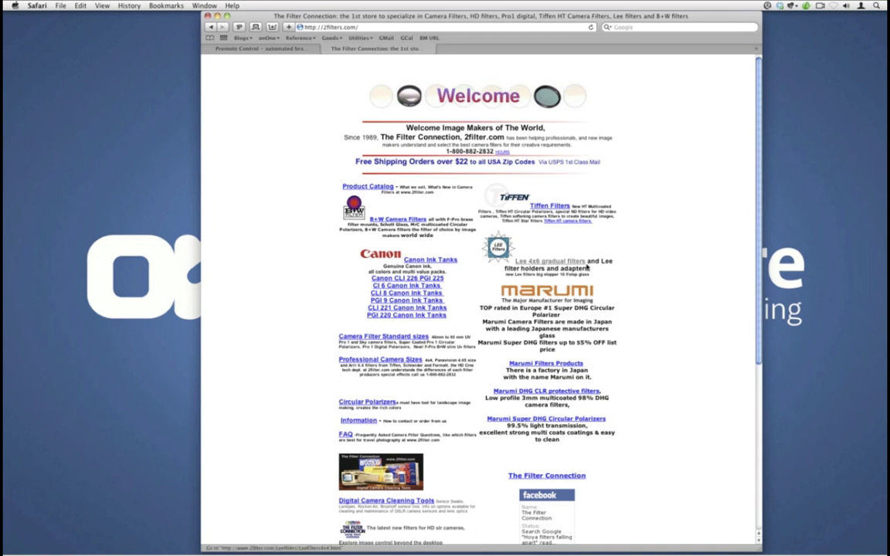
left_click(571, 263)
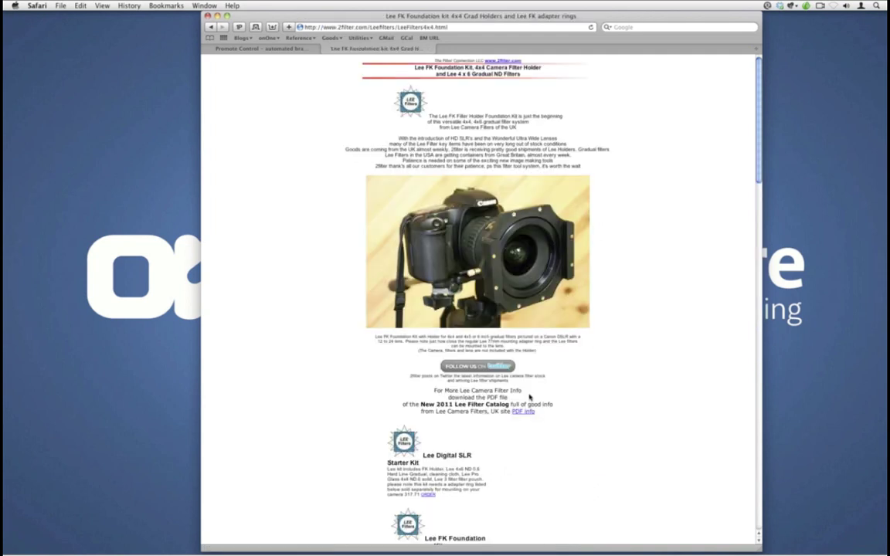
scroll(529, 397, "down", 15)
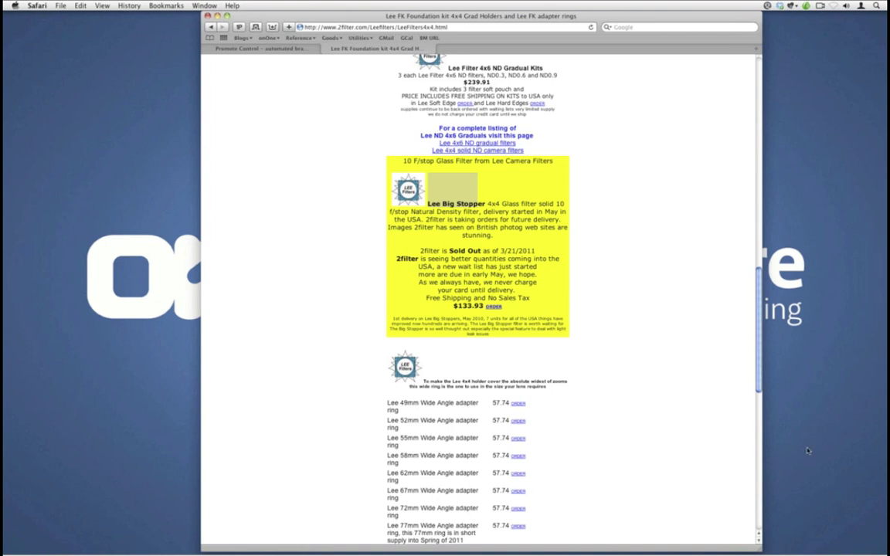
- Launch HDR Express as a standalone application from the Applications folder, check its file commands, and close it
left_click(21, 159)
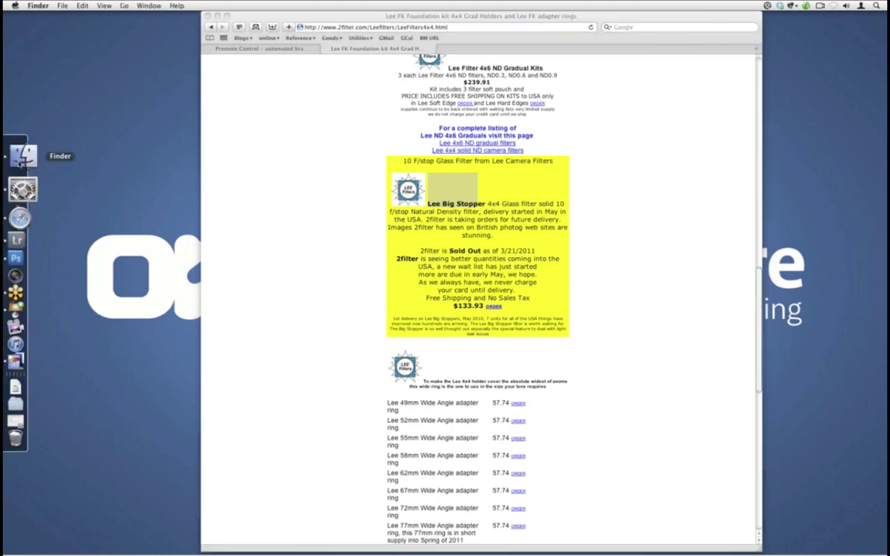
scroll(193, 342, "down", 10)
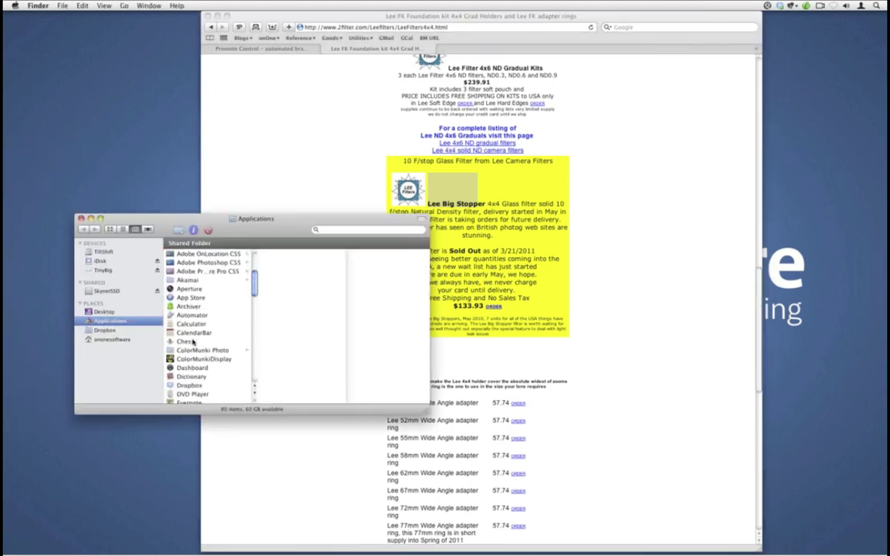
scroll(193, 343, "up", 3)
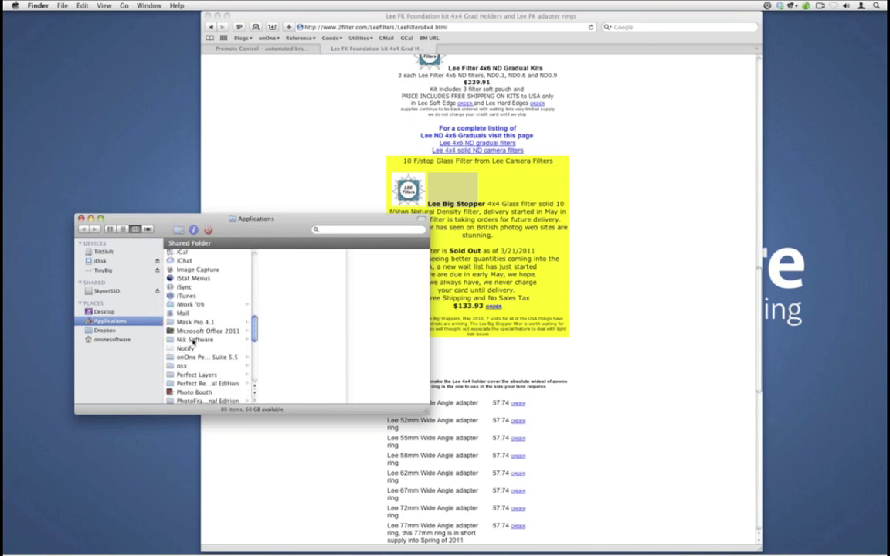
double_click(195, 292)
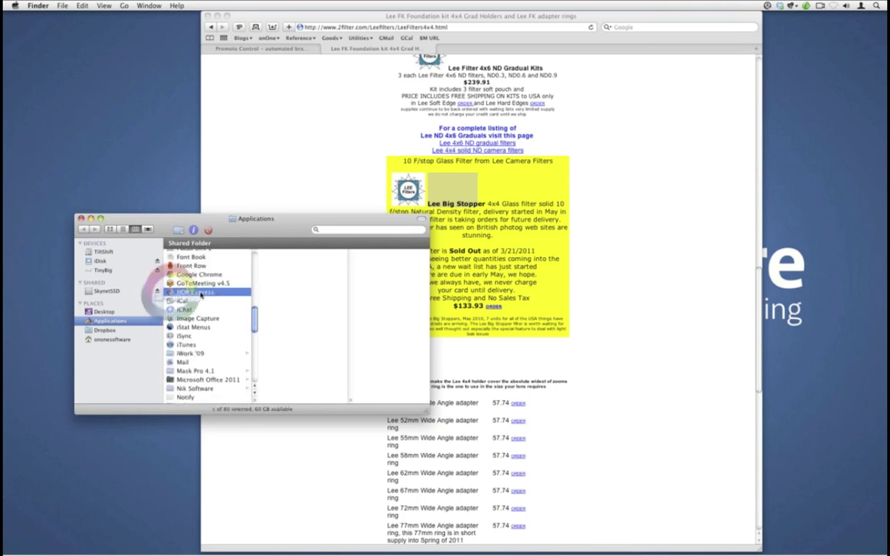
left_click(83, 6)
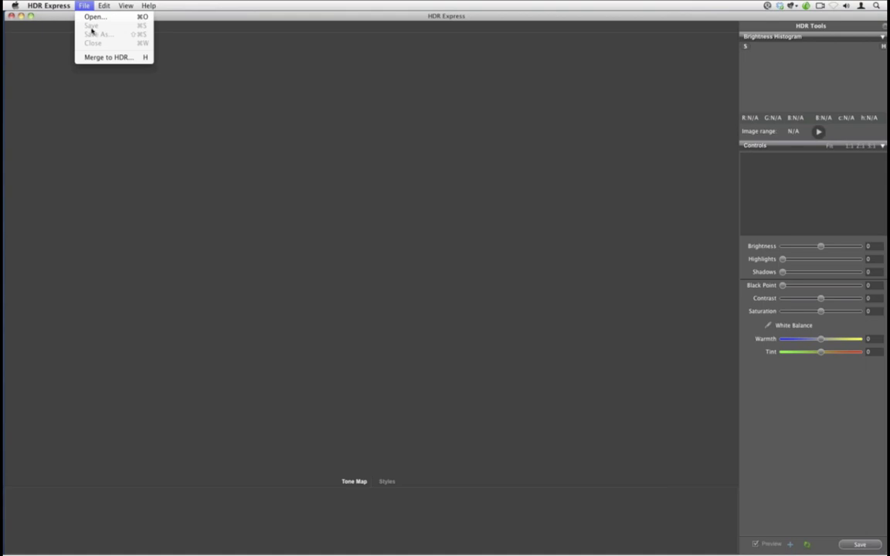
left_click(12, 18)
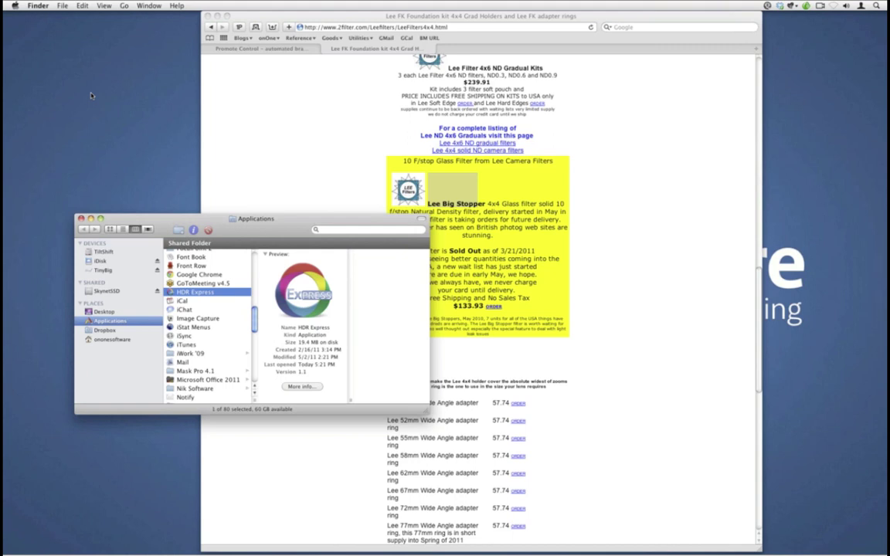
- Bring the Safari window to the front, and switch to Lightroom to show the bridge photo
left_click(237, 88)
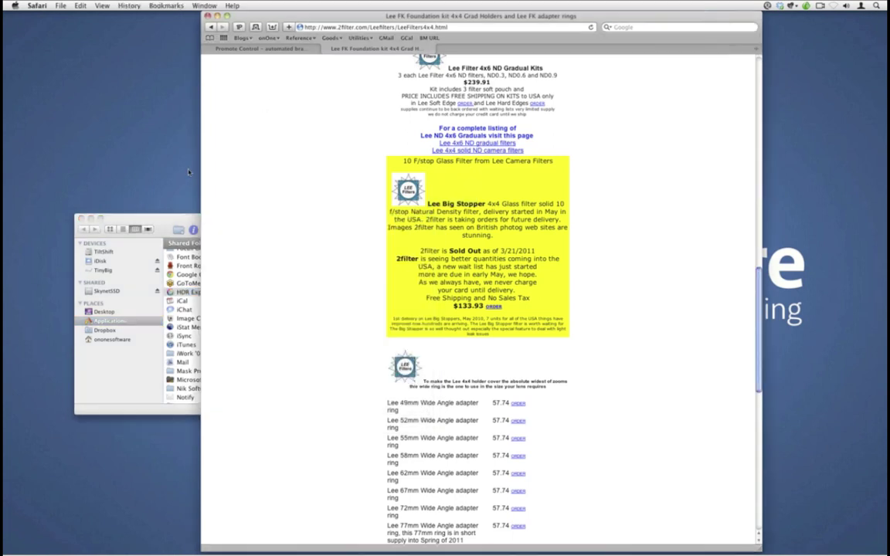
mouse_move(6, 248)
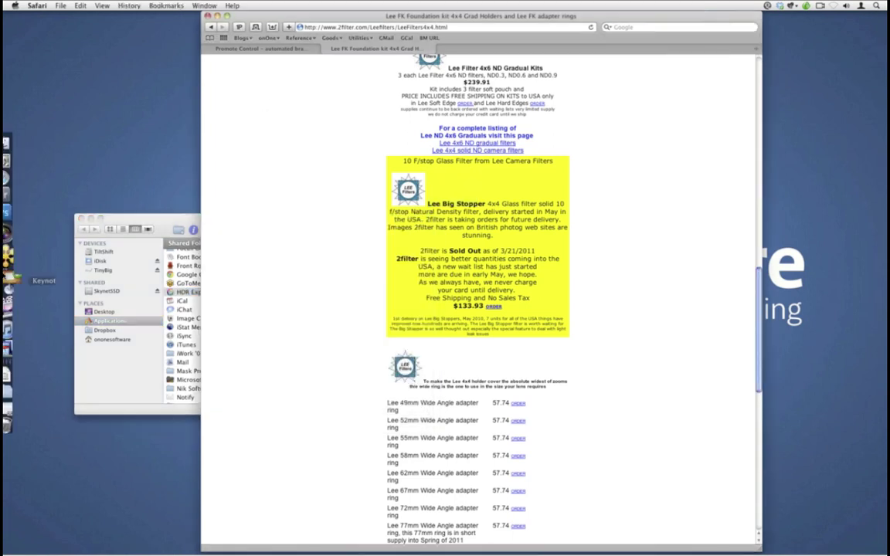
left_click(17, 198)
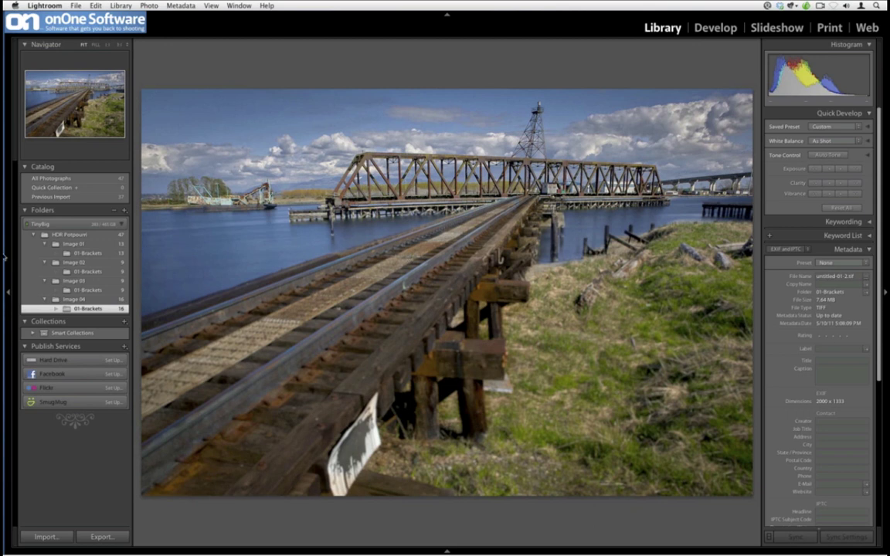
- Switch to Safari, load the Blog bookmark from the BM folder, and view the "May 10th, 2011 – Multnomah Falls" post
mouse_move(4, 259)
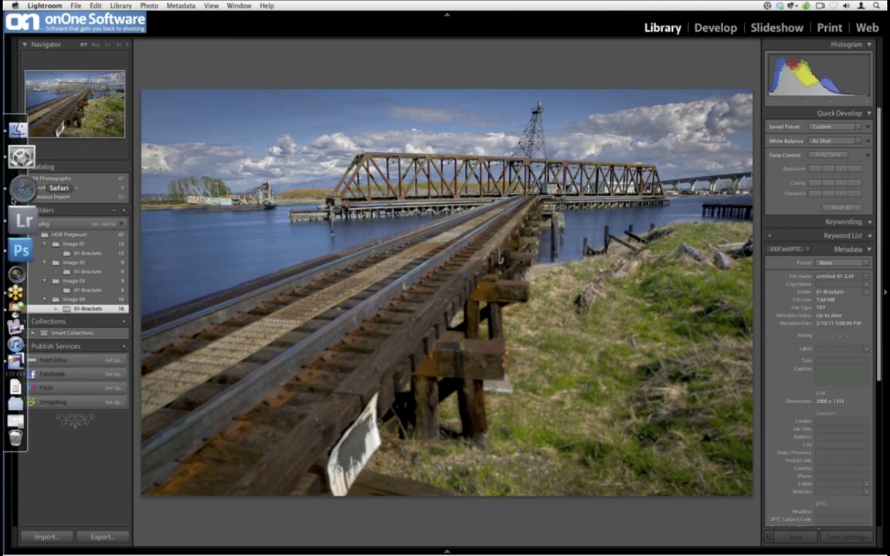
left_click(22, 187)
left_click(241, 37)
mouse_move(255, 48)
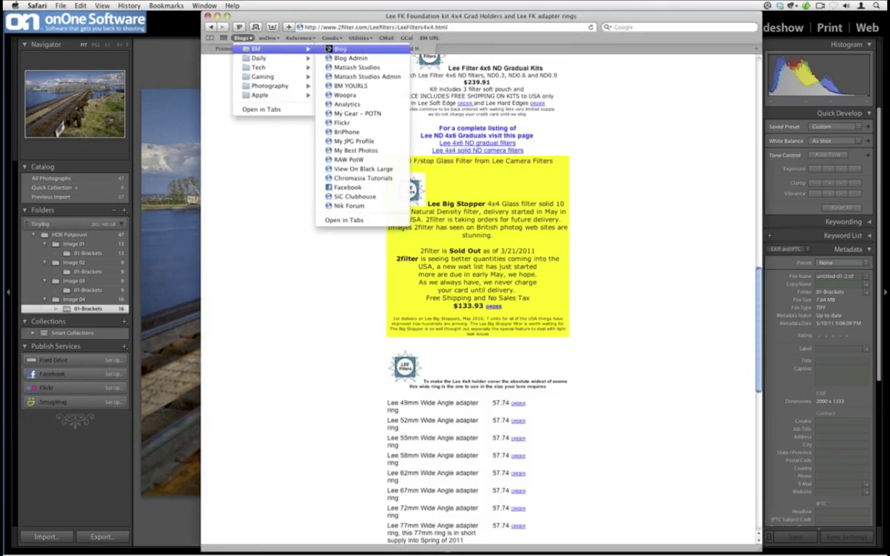
left_click(340, 48)
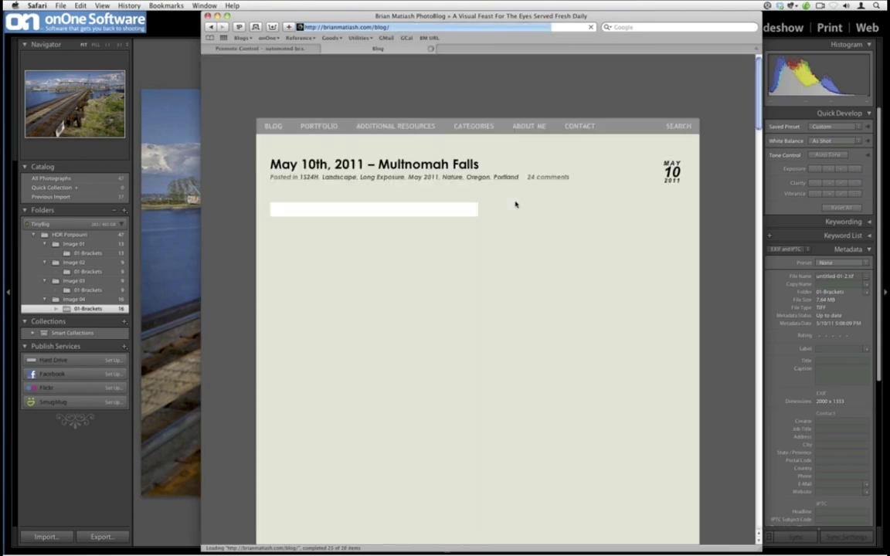
left_click(591, 268)
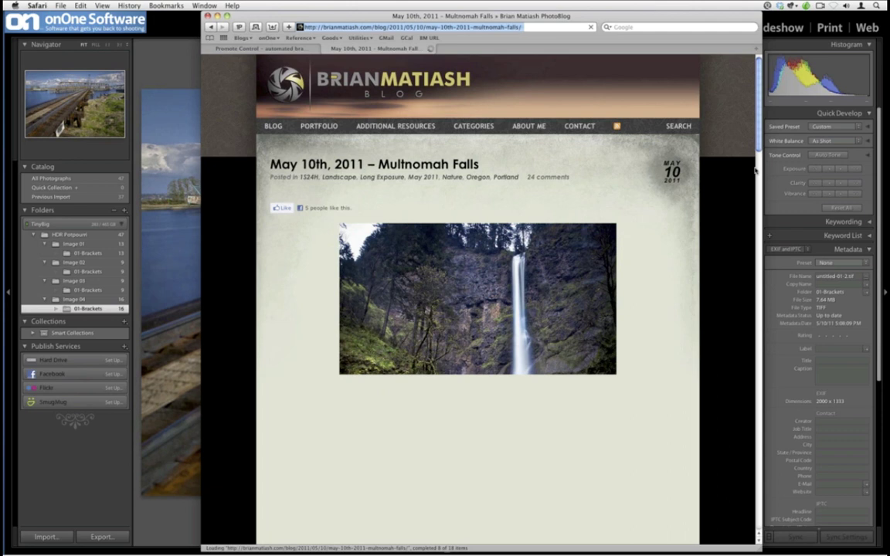
scroll(756, 170, "down", 3)
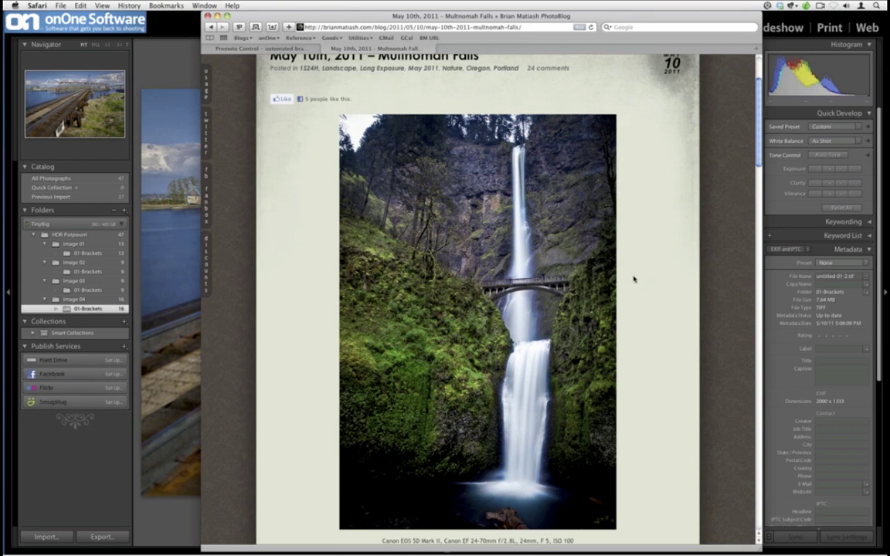
left_click(208, 82)
- Return to Lightroom, inspect the bridge photo enlarged, and send untitled-01-2.tif to Adobe Photoshop CS5 for editing
key("super+Tab")
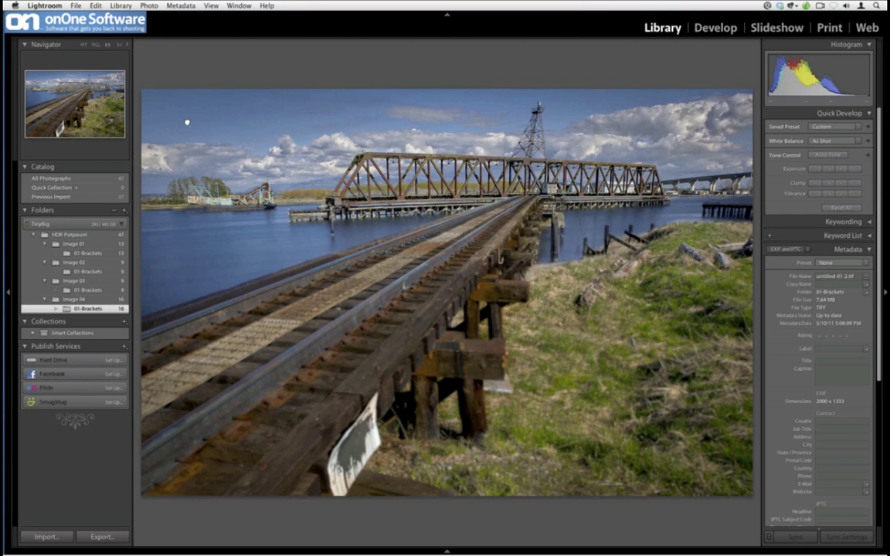
left_click(278, 123)
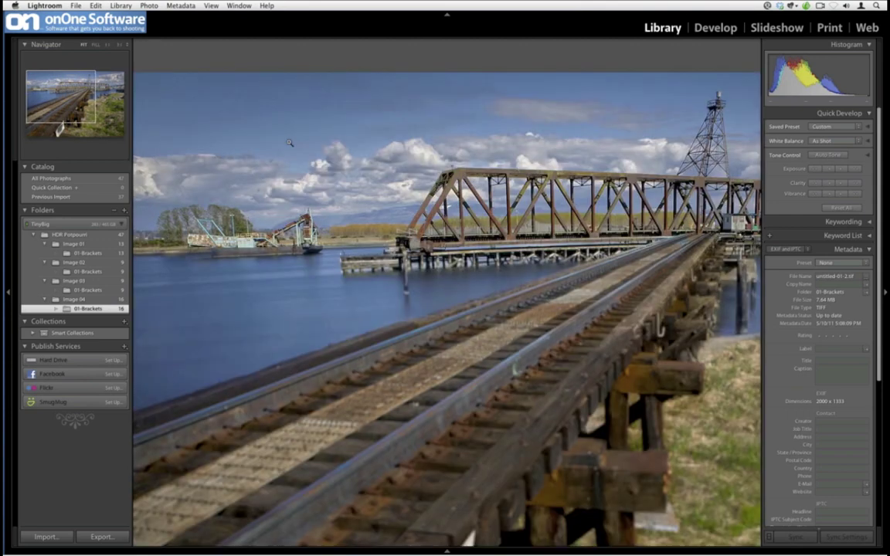
left_click(289, 142)
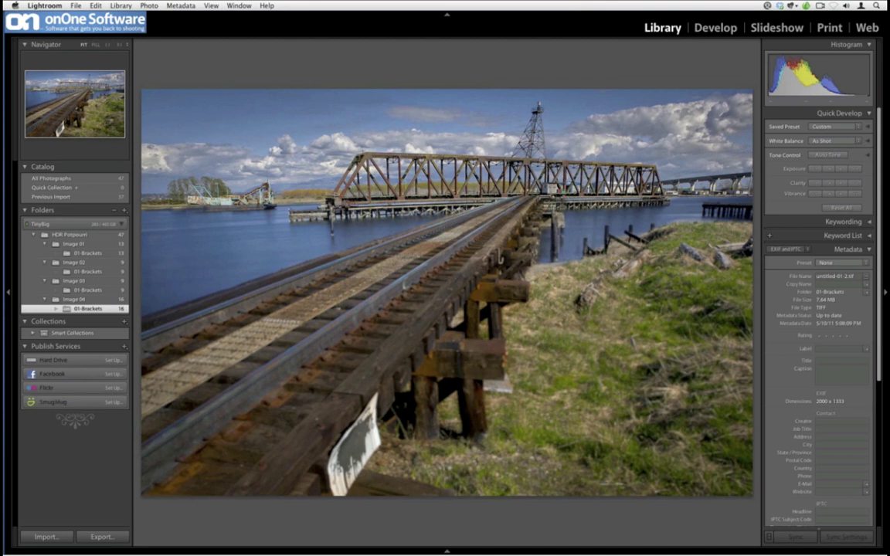
right_click(431, 141)
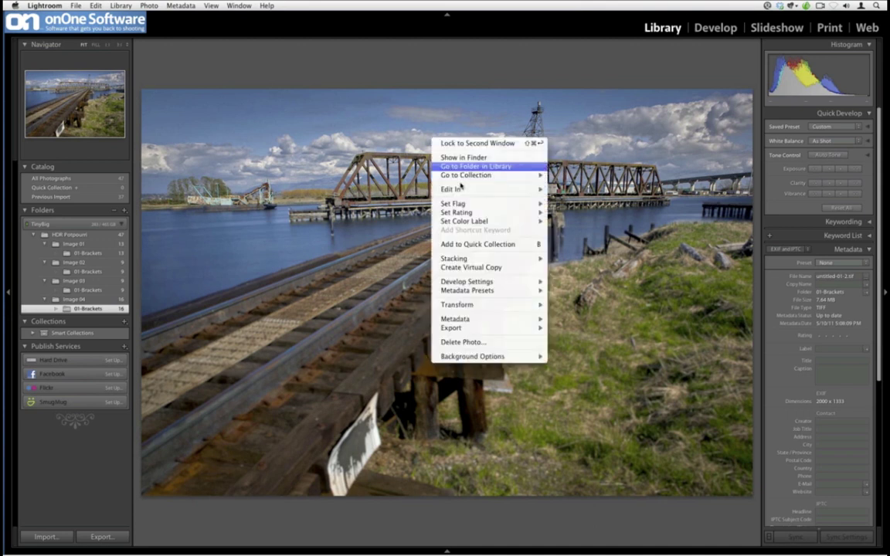
mouse_move(502, 190)
left_click(619, 190)
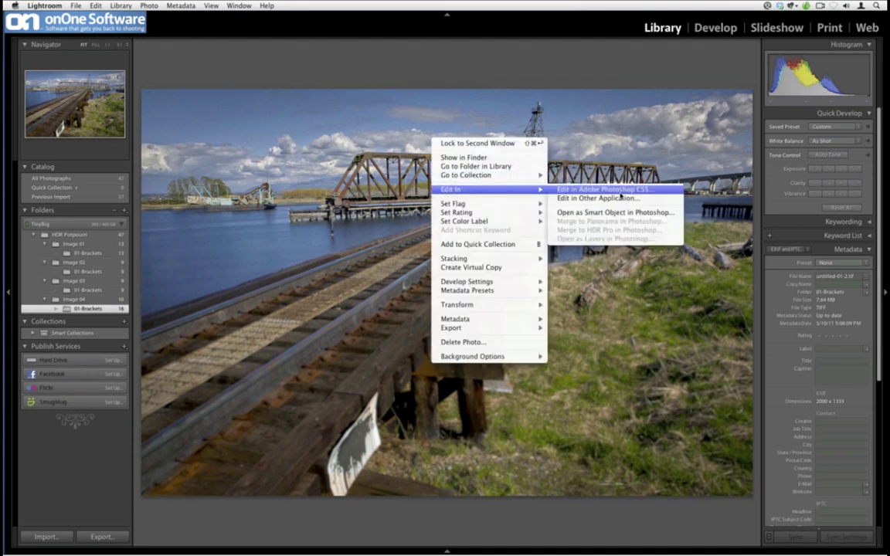
left_click(502, 237)
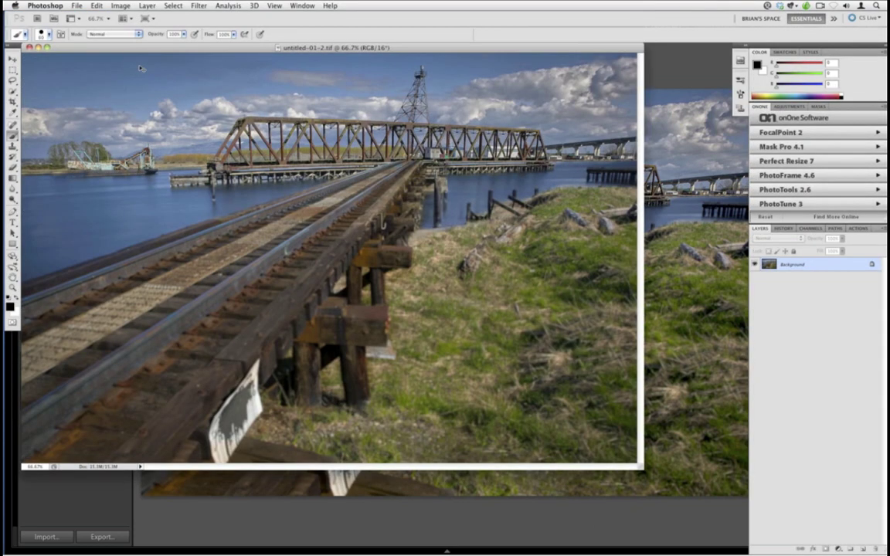
- Select the sky above the bridge with the Quick Selection tool at 100% magnification, using a smaller brush for refinement
key("super+1")
key("w")
mouse_move(86, 82)
left_mouse_down()
mouse_move(239, 59)
mouse_move(636, 59)
left_mouse_up()
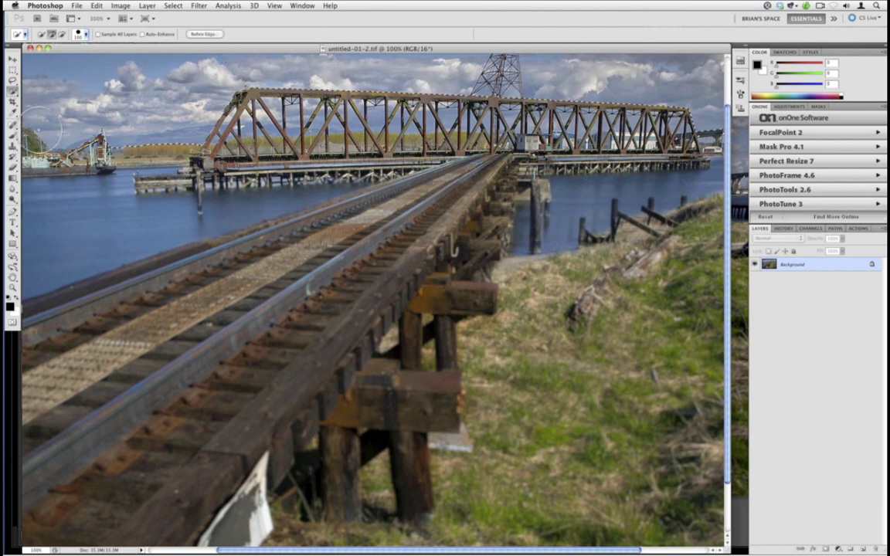
key("bracketleft")
key("bracketleft")
key("bracketleft")
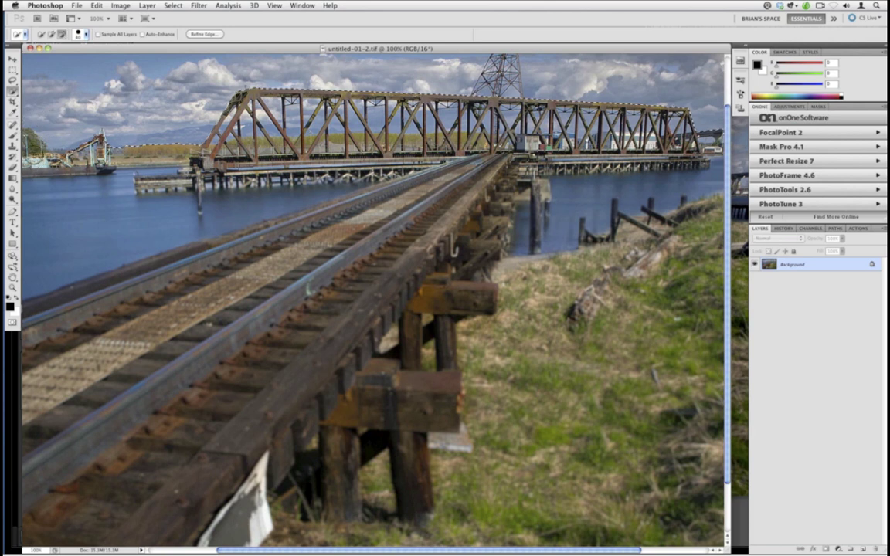
left_click(280, 72)
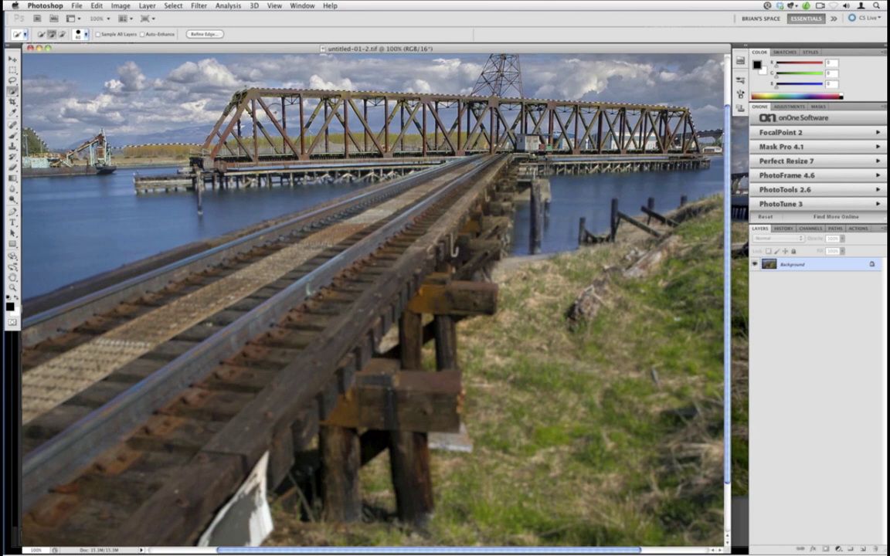
- Show the Topaz Labs filter entry Topaz DeNoise 5, and leave it without applying the filter
key("bracketright")
left_click(198, 6)
mouse_move(277, 236)
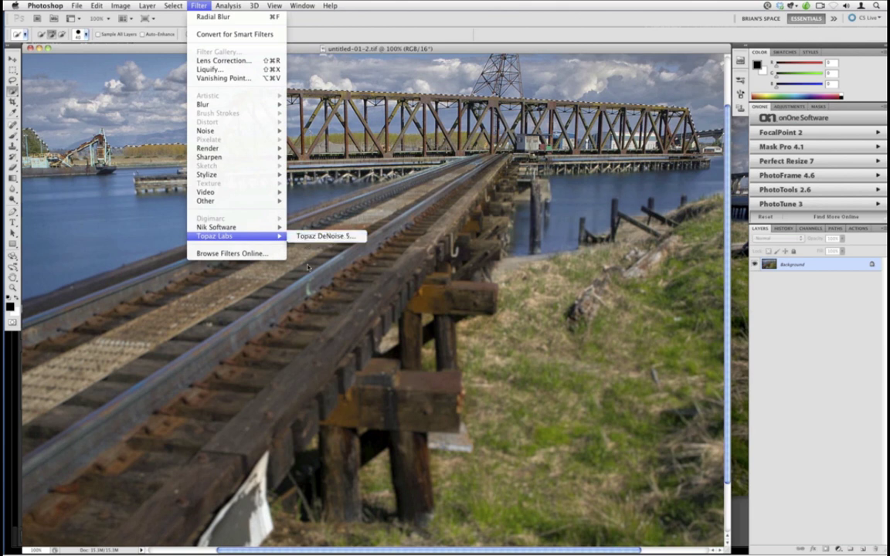
left_click(307, 267)
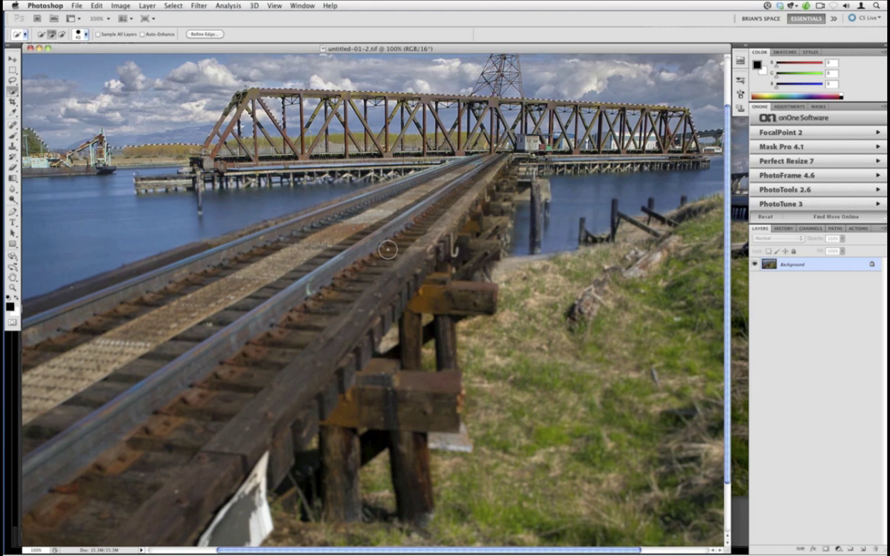
- Close untitled-01-2.tif in Photoshop without saving the changes
key("g")
key("super+w")
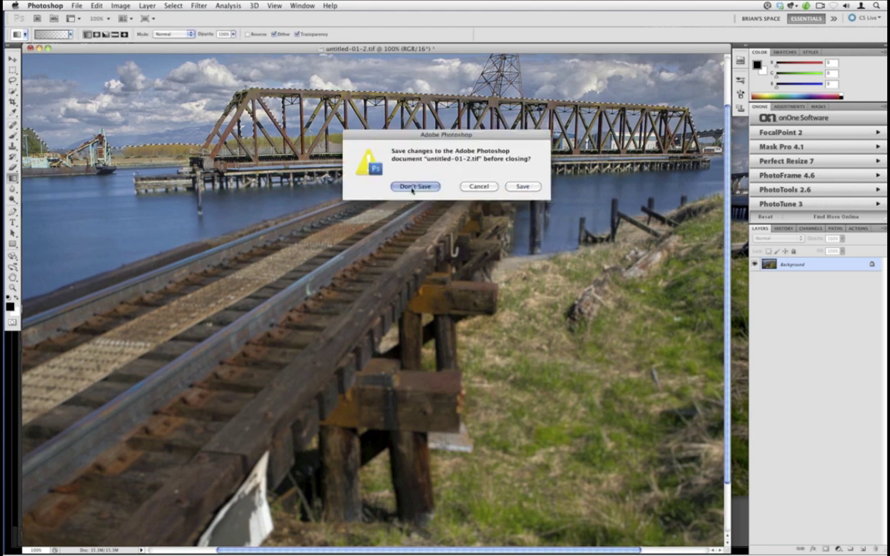
left_click(411, 189)
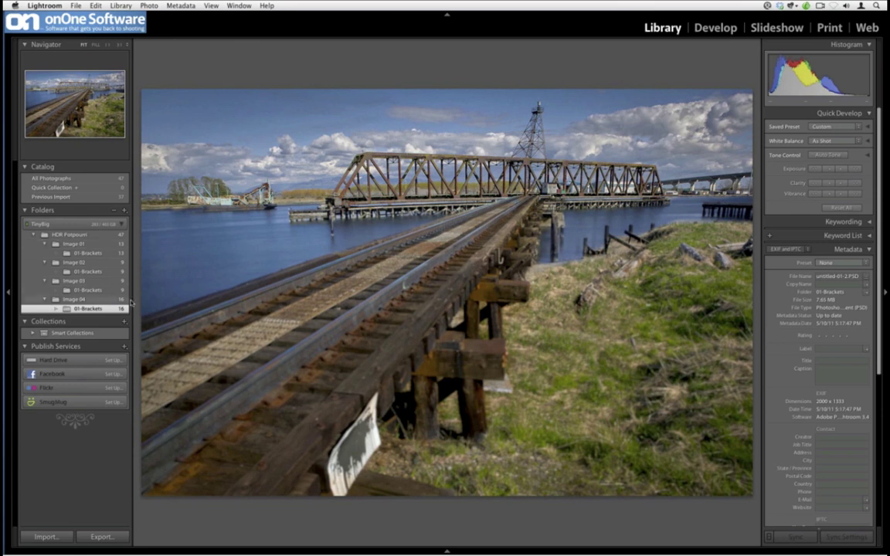
- Show the Image 04 brackets as a grid, compare several bridge exposures at full size, and return to the grid
key("g")
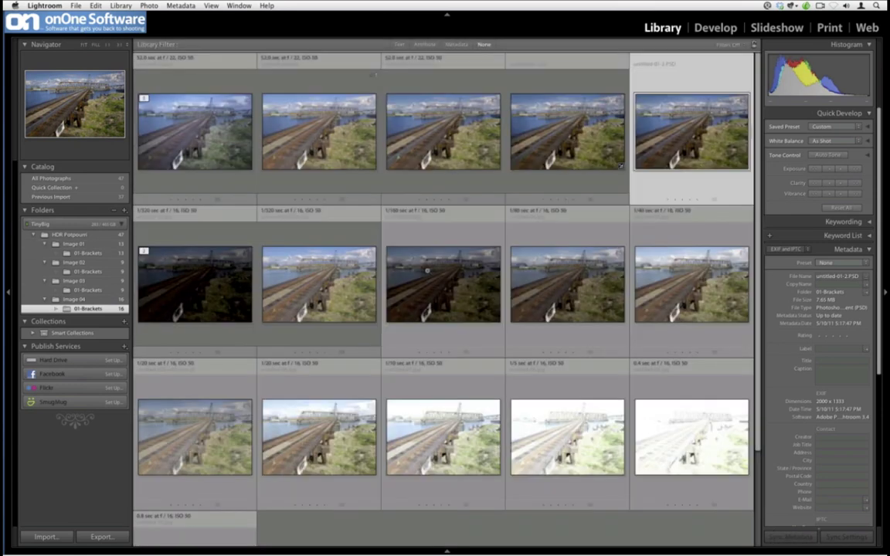
double_click(424, 259)
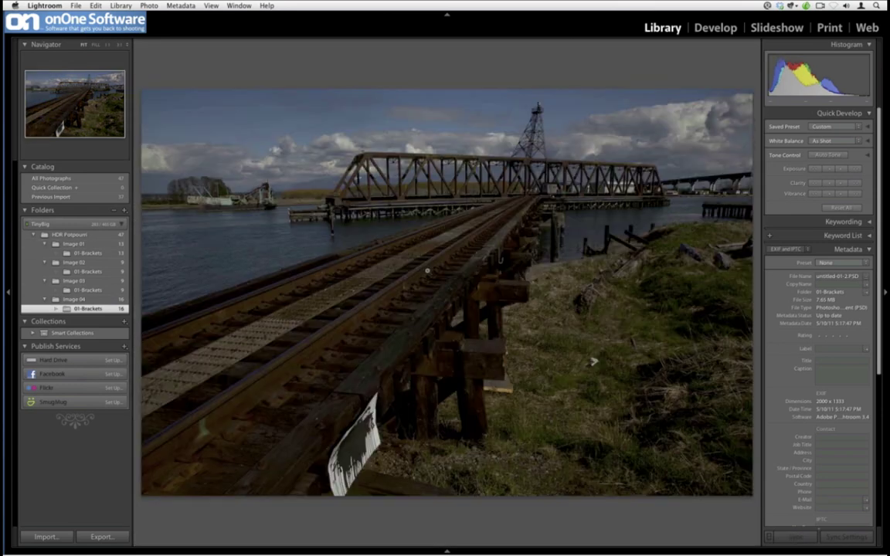
key("Right")
key("Right")
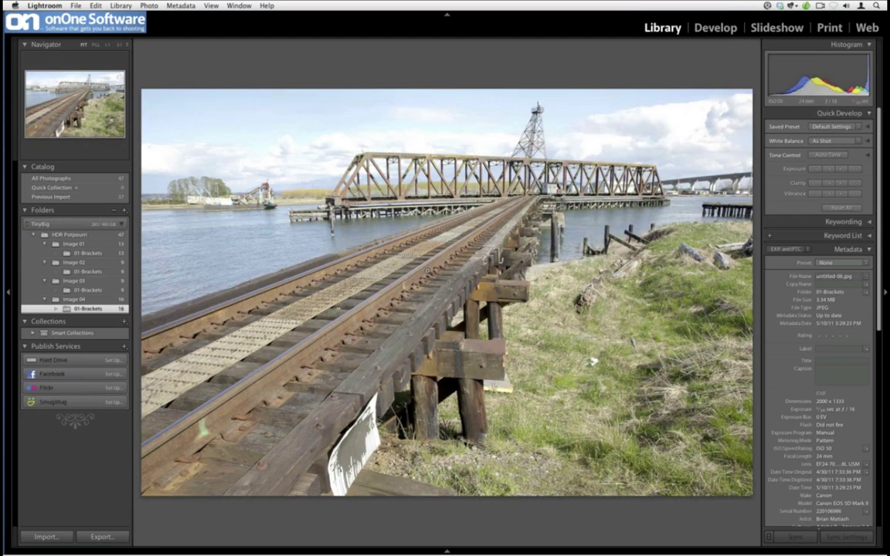
key("Left")
key("g")
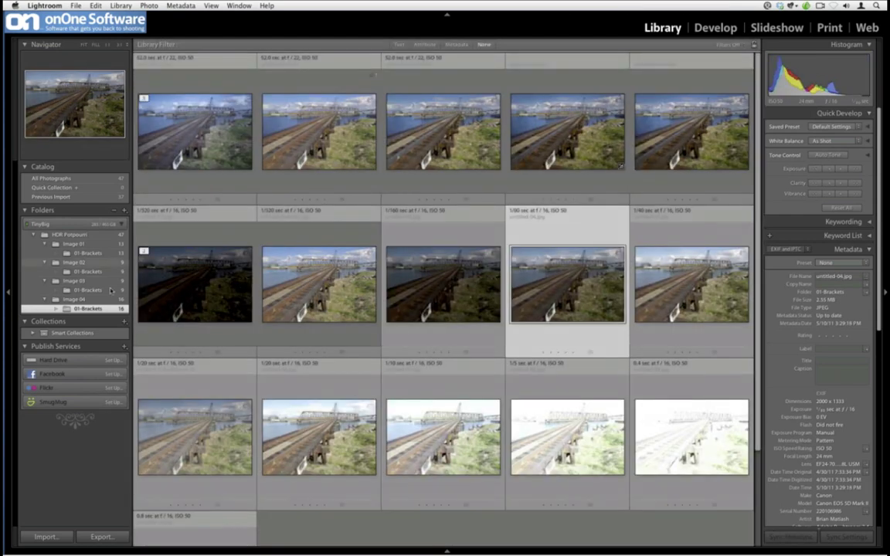
- Display the 01-Brackets folder of Image 02, and compare the tulip field exposures one by one at full size
left_click(88, 272)
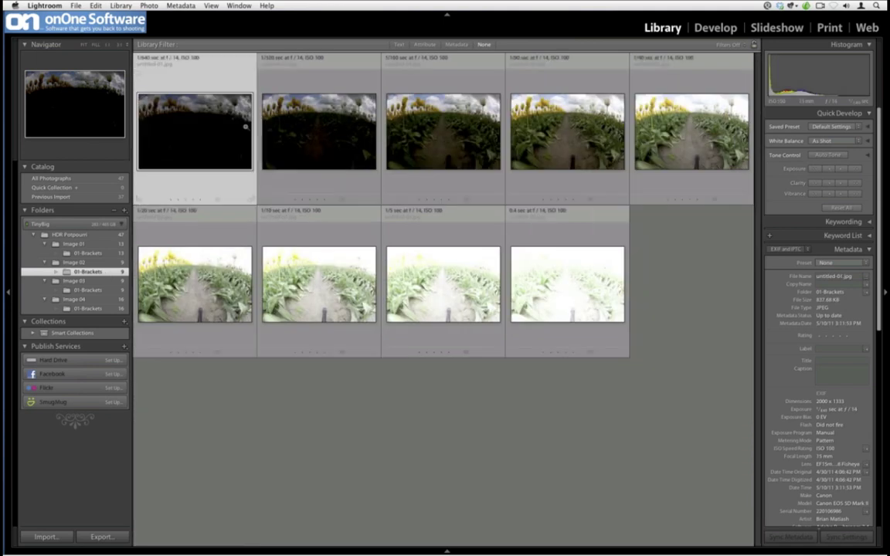
double_click(245, 124)
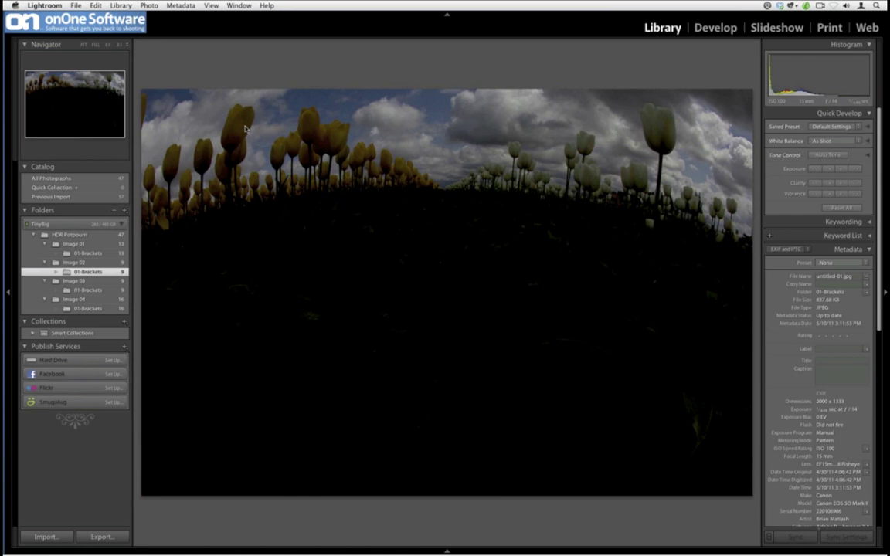
double_click(245, 126)
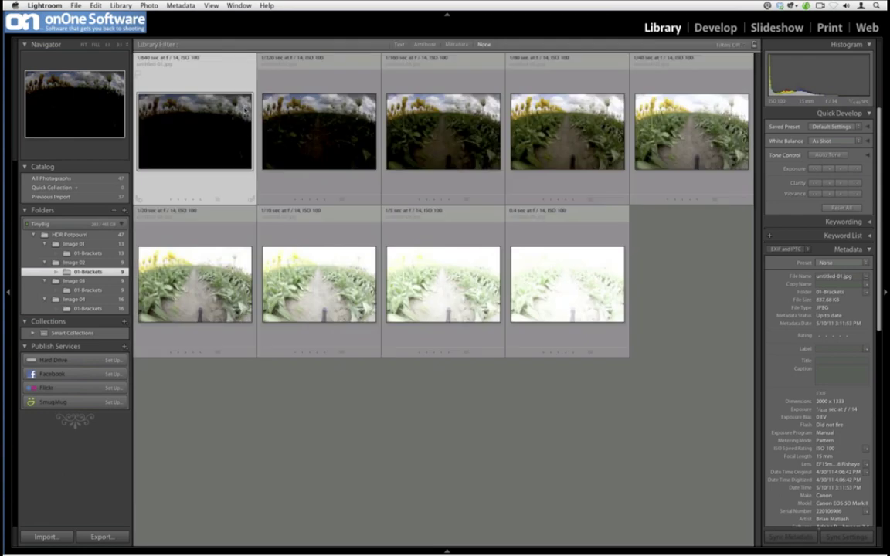
double_click(243, 127)
key("Right")
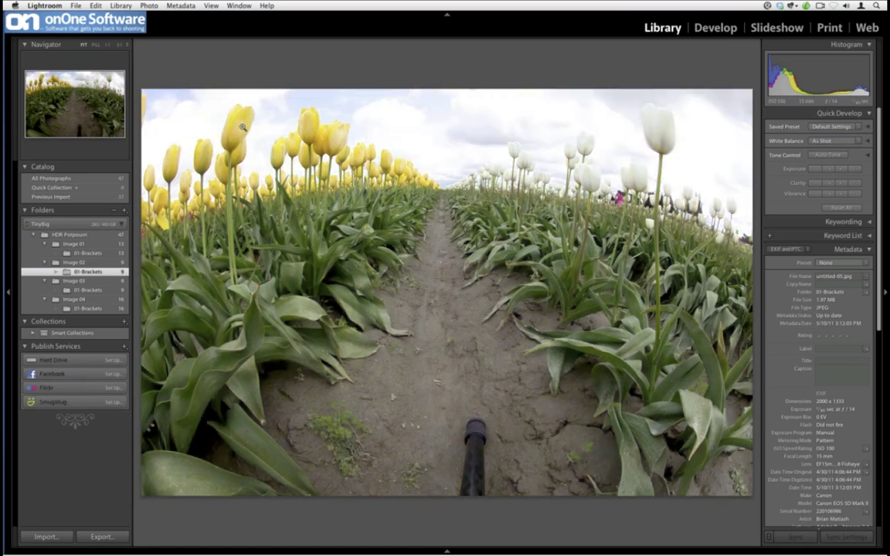
key("Right")
key("Left")
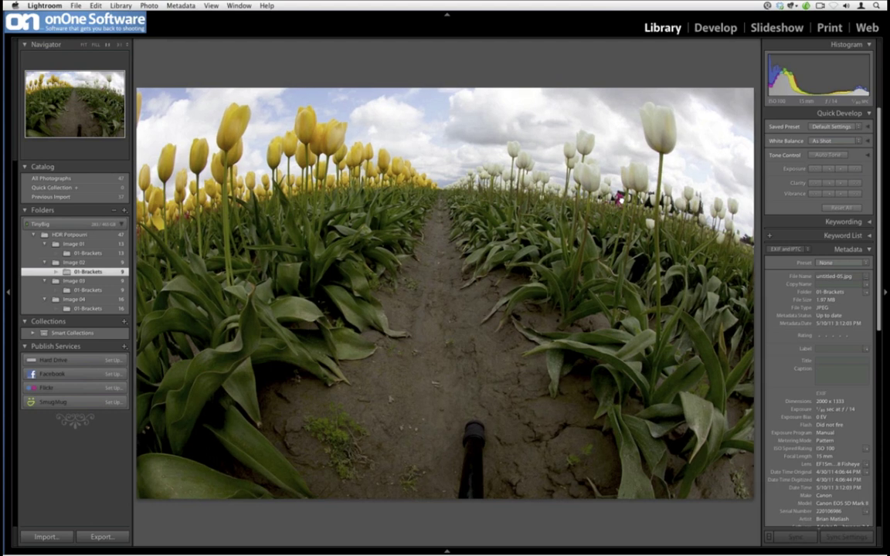
- Return to the tulip thumbnails, view the 1/160 sec exposure untitled-04.jpg enlarged, and fit it to the window
key("g")
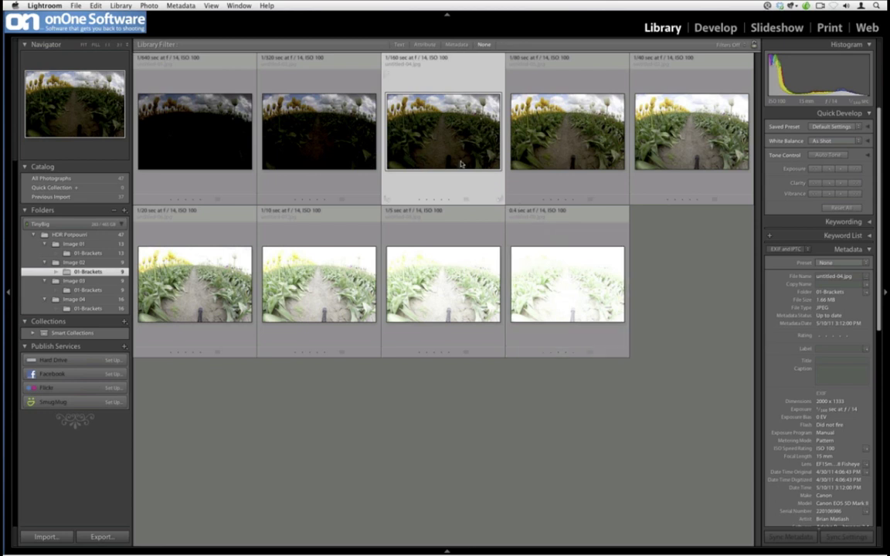
double_click(460, 161)
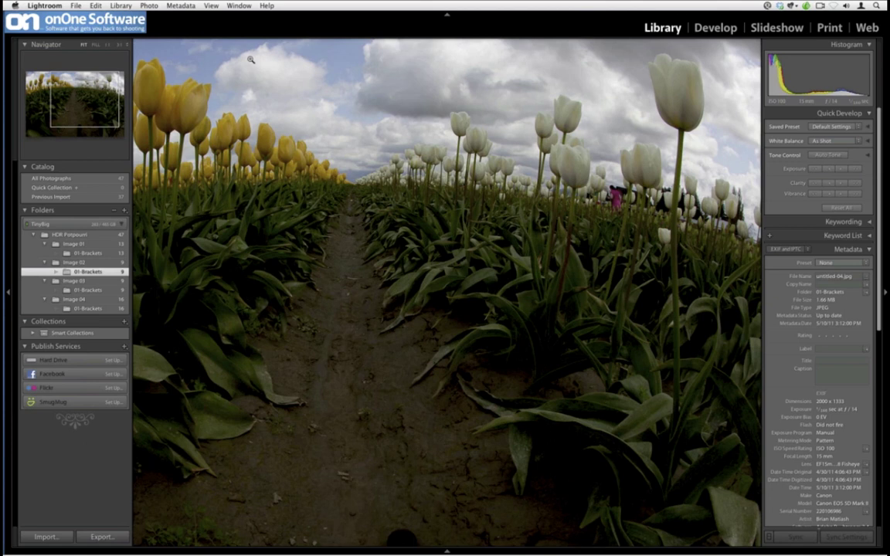
left_click(250, 60)
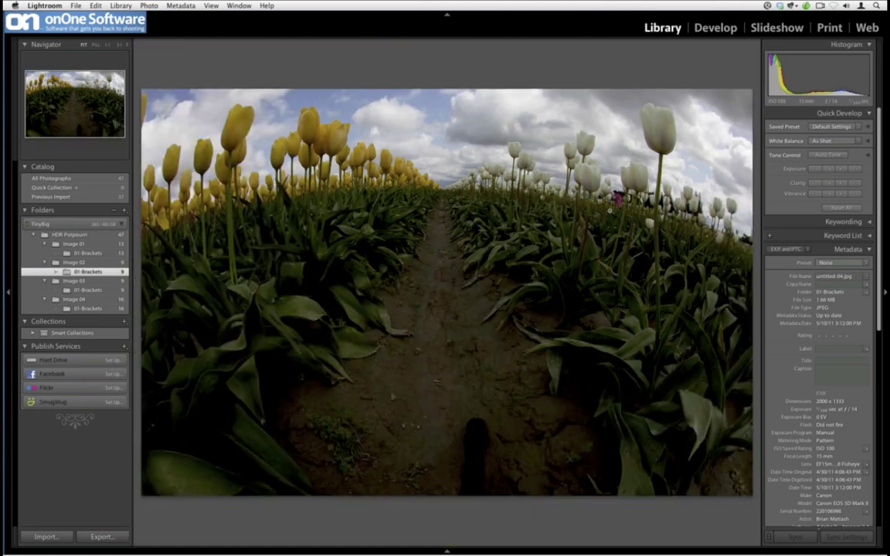